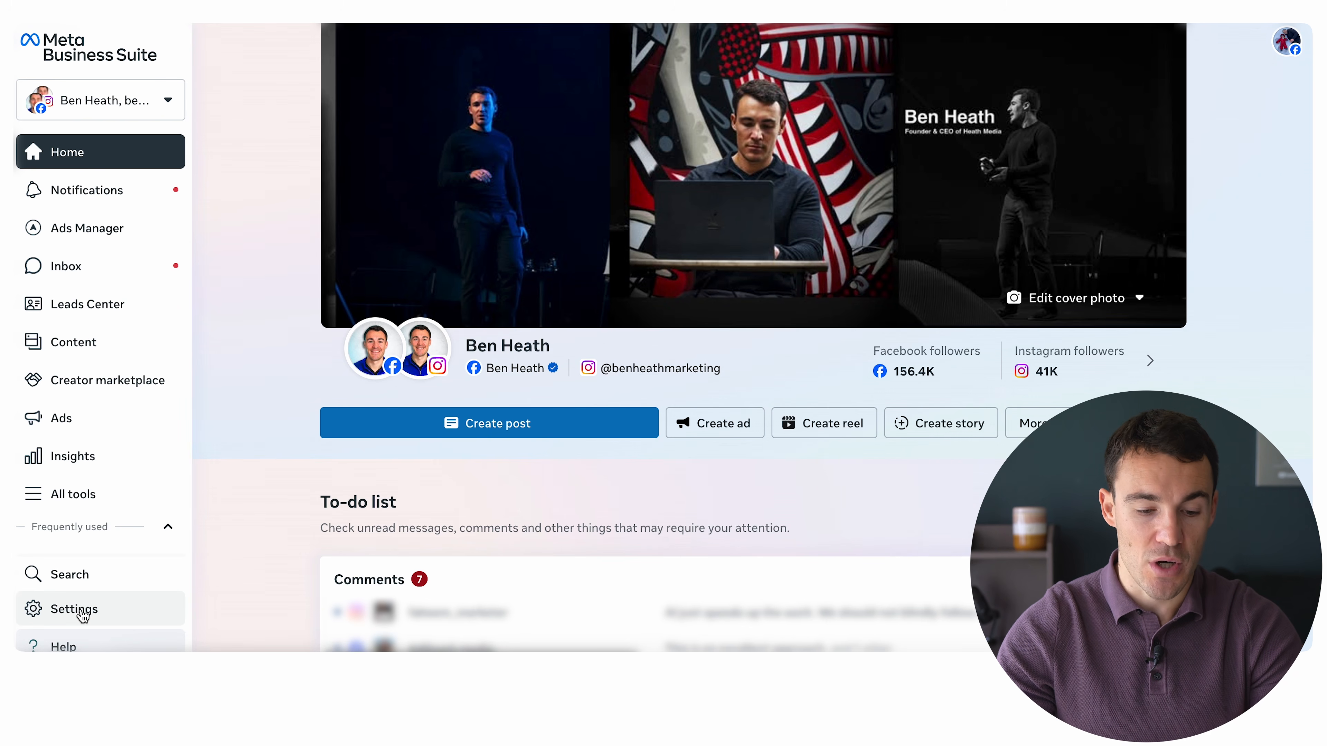
Open the business portfolio's settings and show its Facebook Pages
click(82, 612)
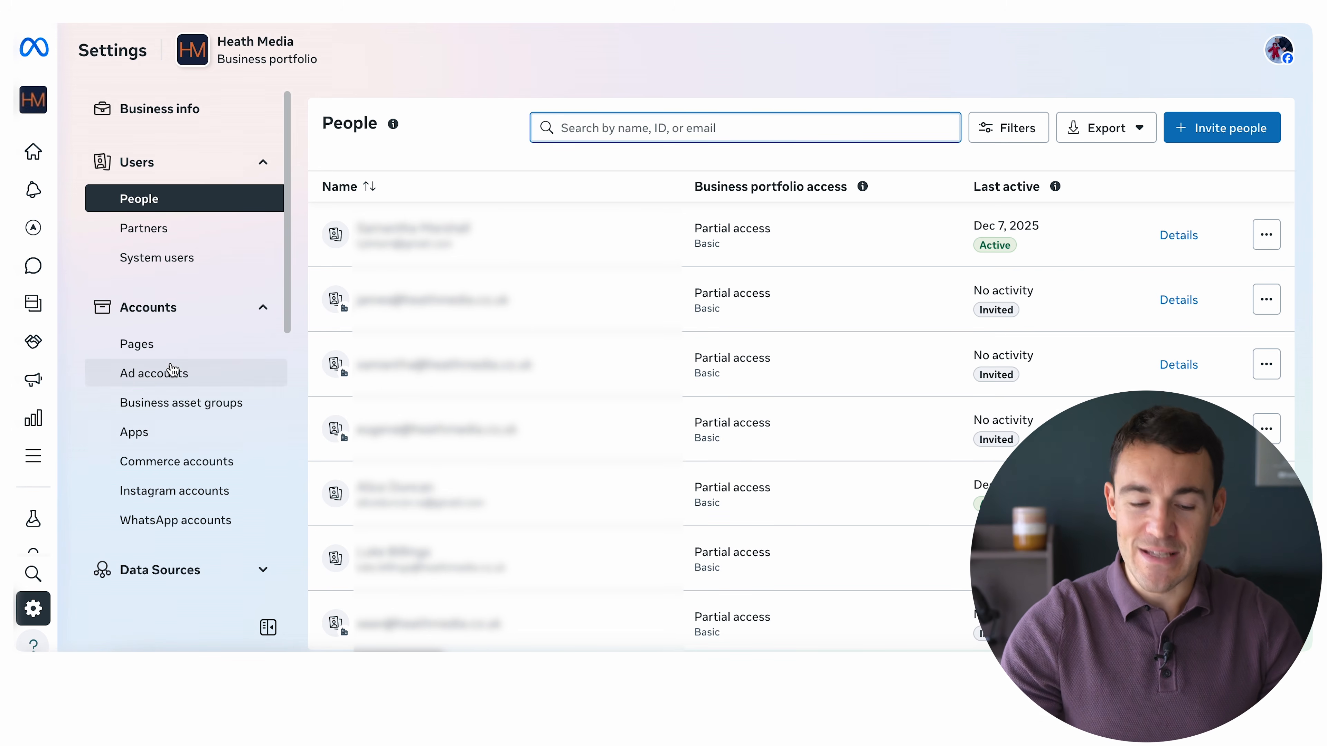
click(176, 348)
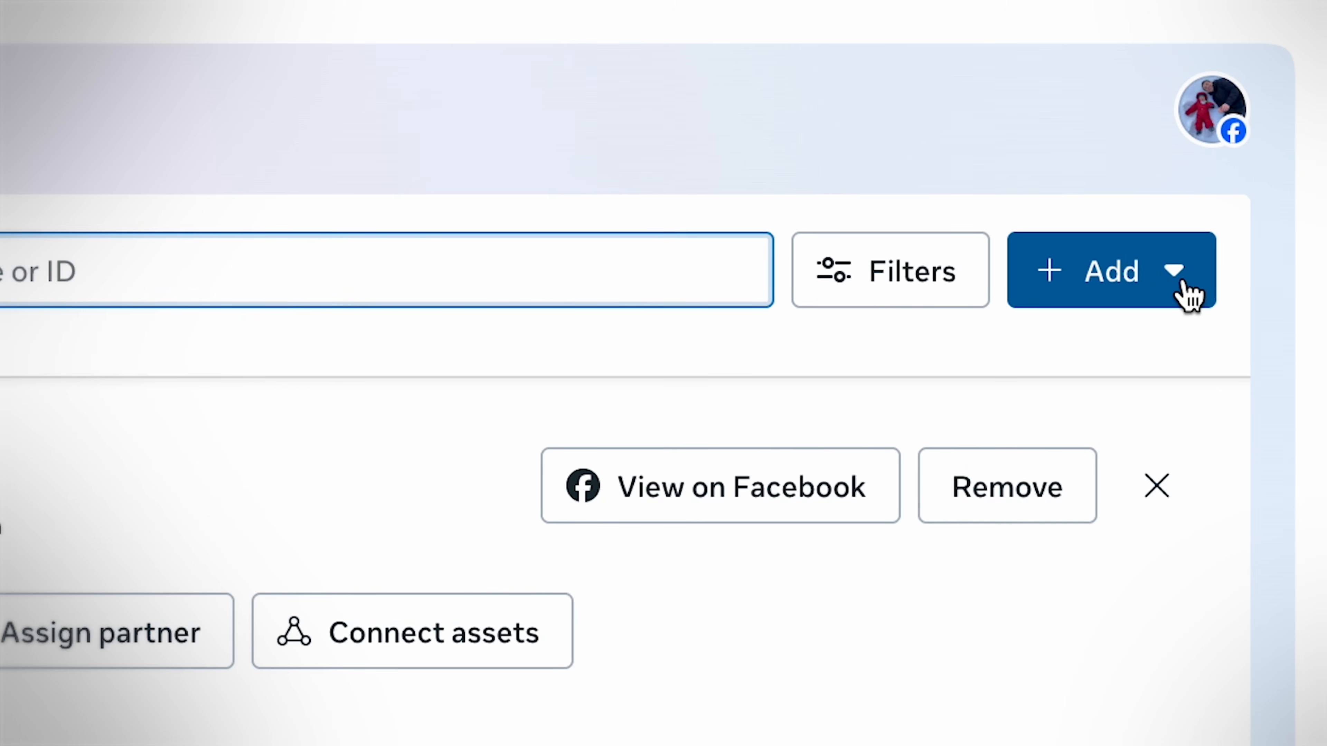
Try to add an existing Facebook Page to the business portfolio by its URL and cancel the request
click(1188, 294)
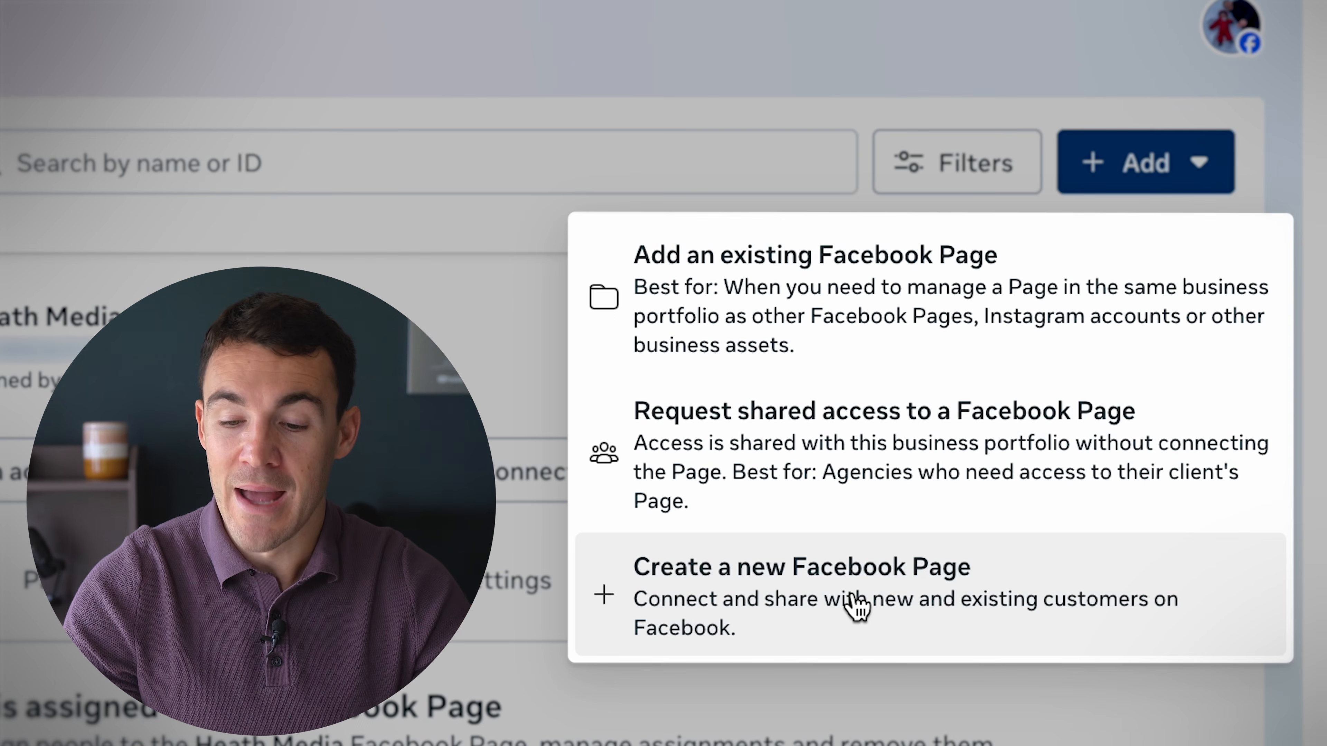
click(820, 309)
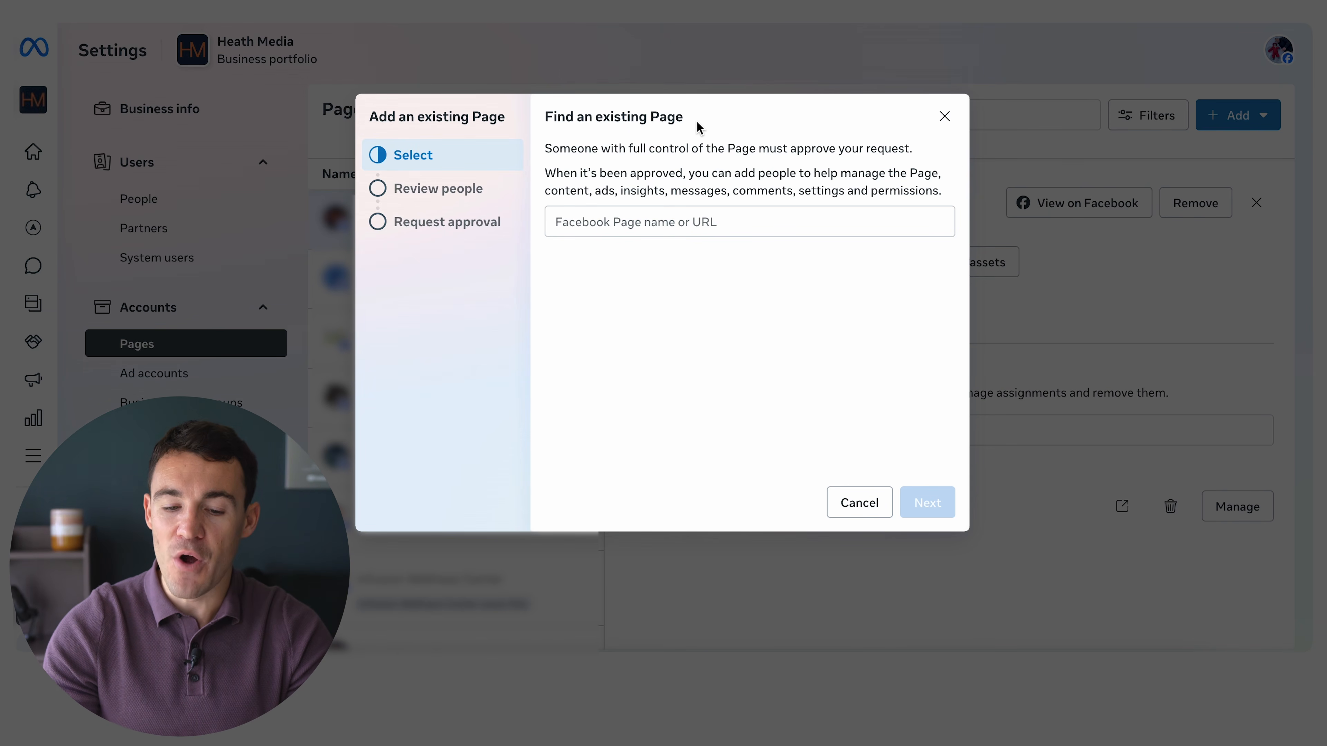
click(613, 227)
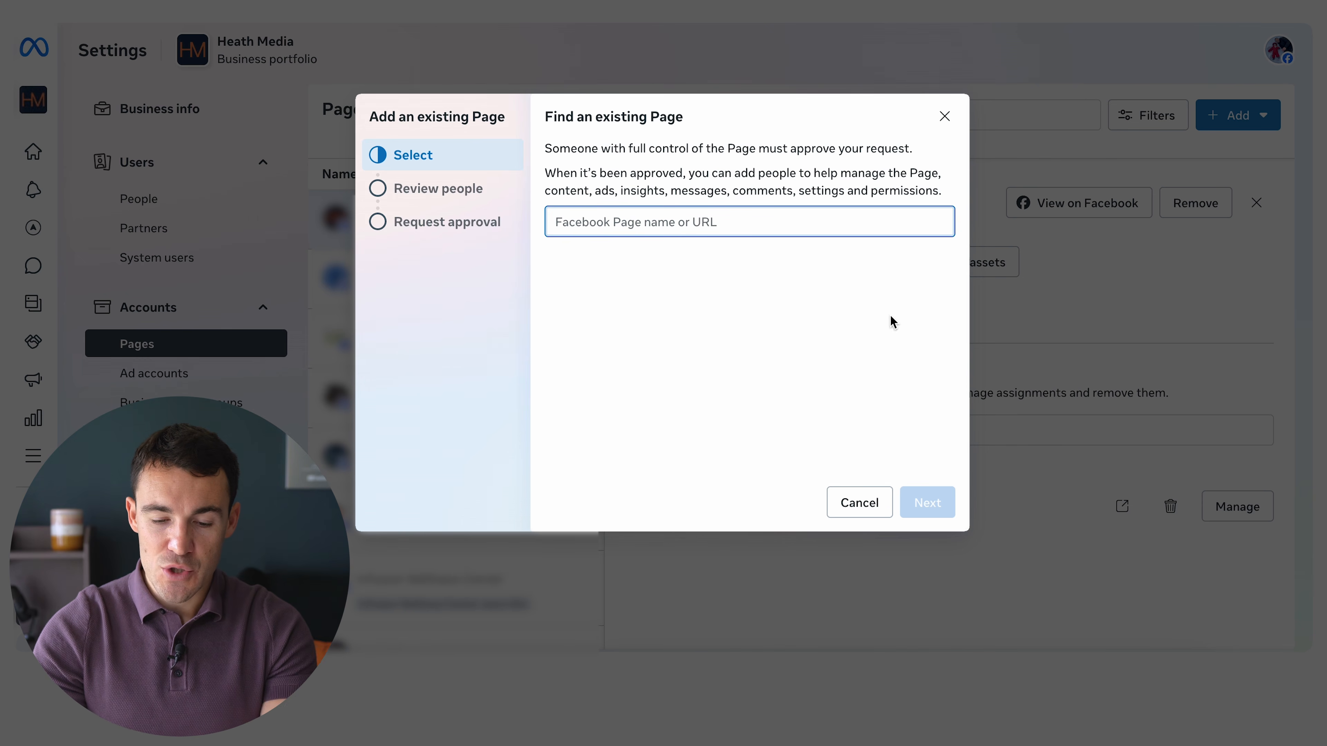
text(https://www.facebook.com/bheathmarketing)
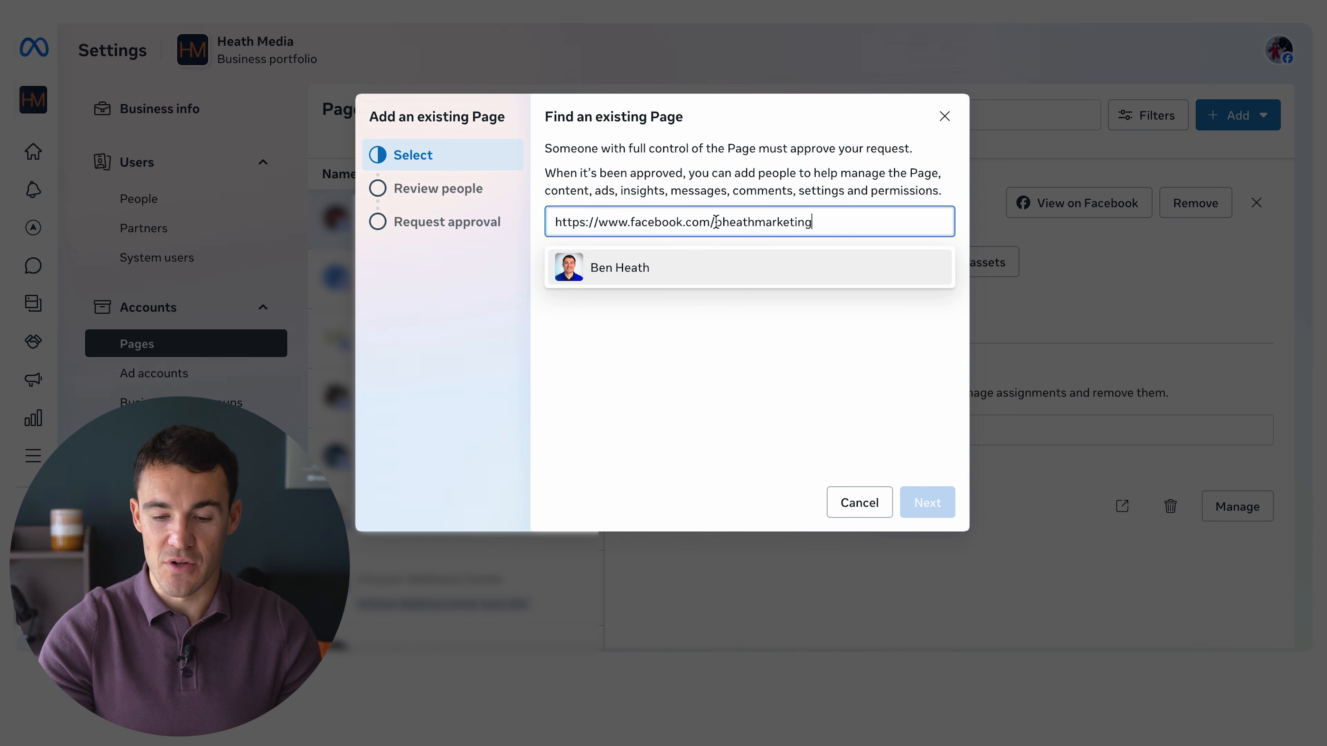
click(654, 266)
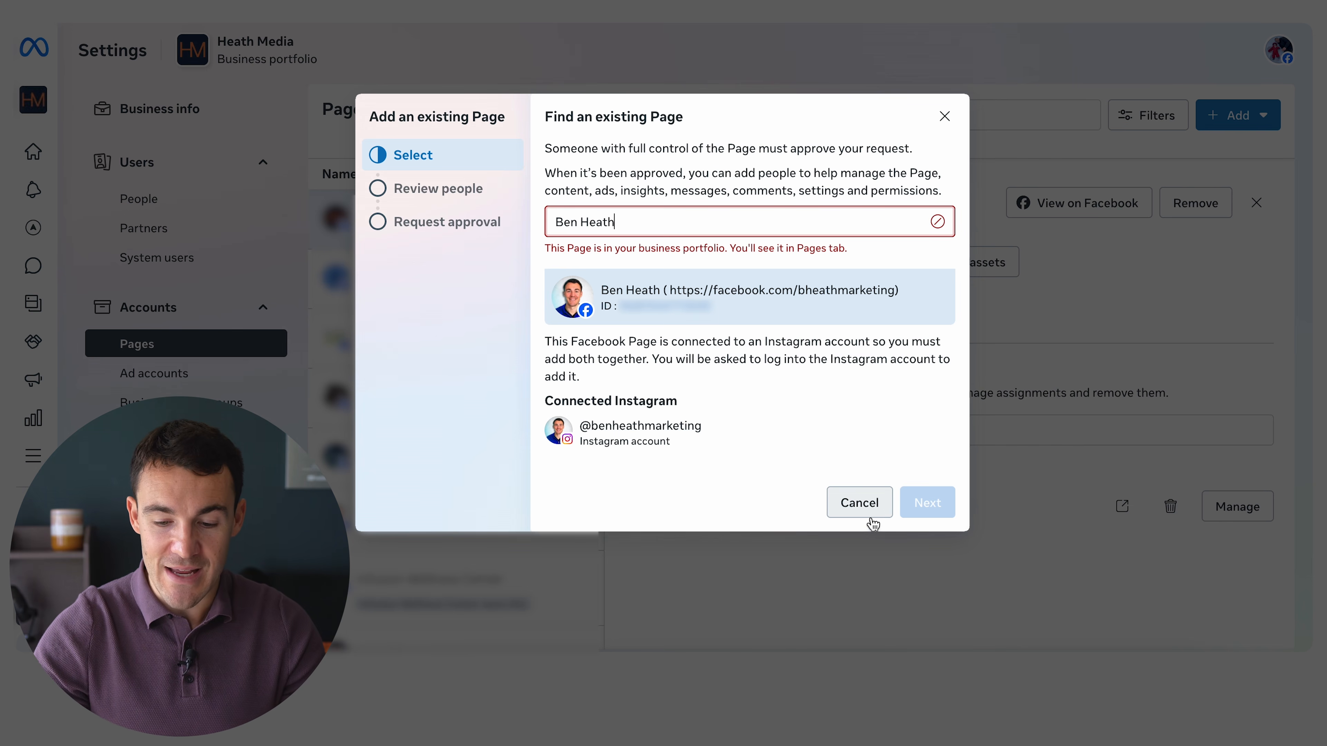
click(864, 505)
Try to add an Instagram account to the portfolio, agreeing to the terms and cancelling at the Instagram login
click(209, 494)
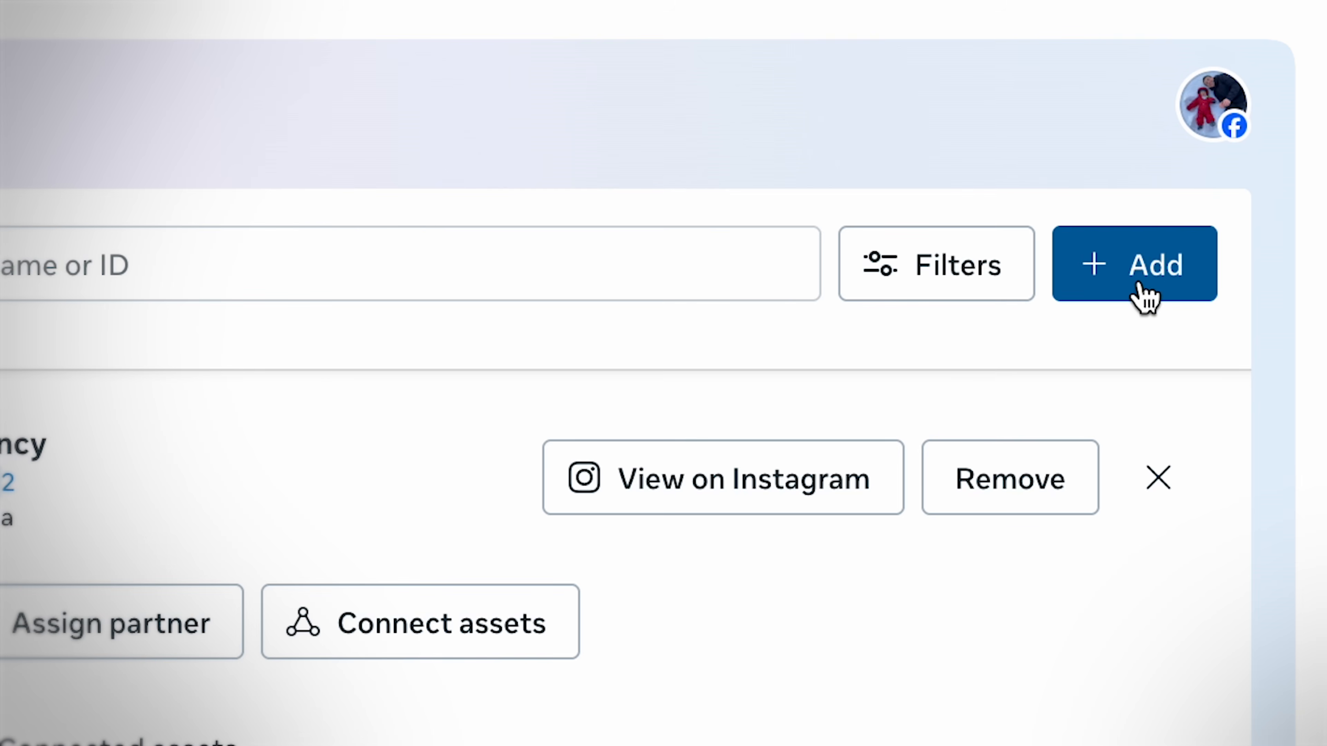
click(1190, 280)
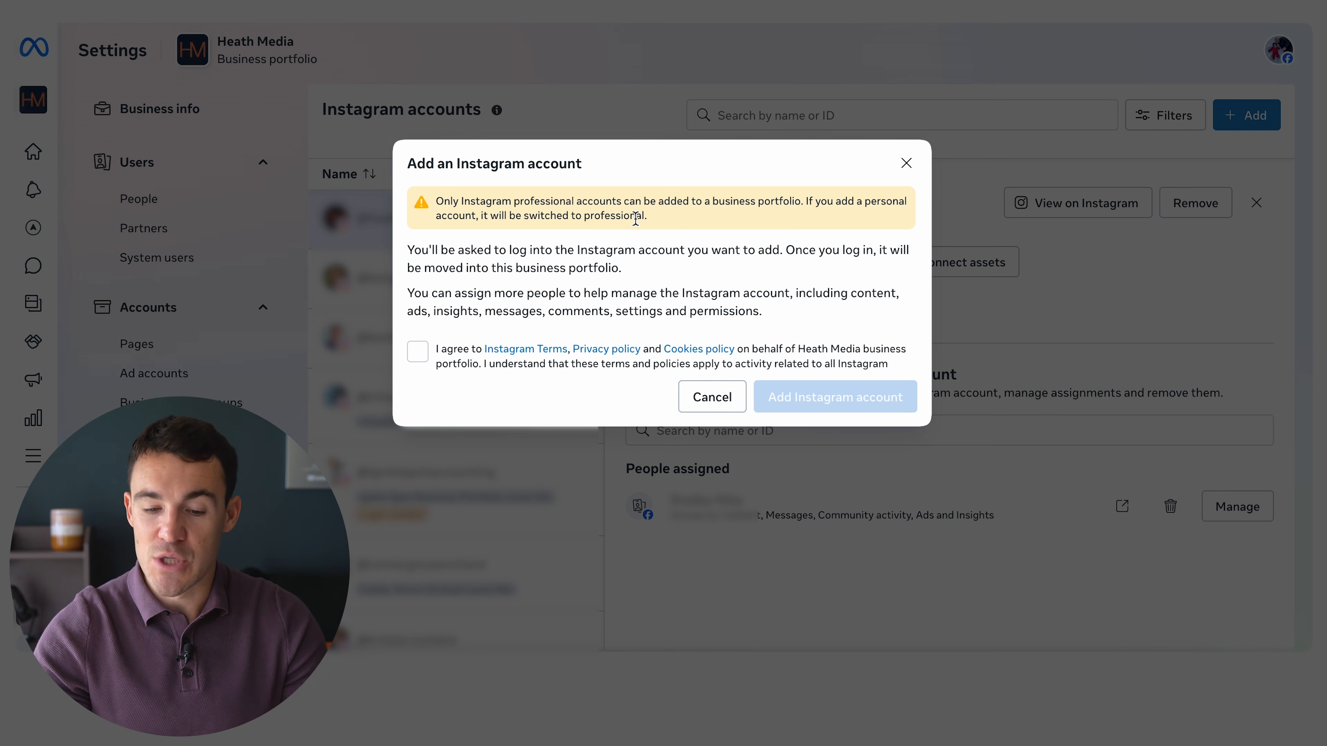
click(417, 352)
click(847, 396)
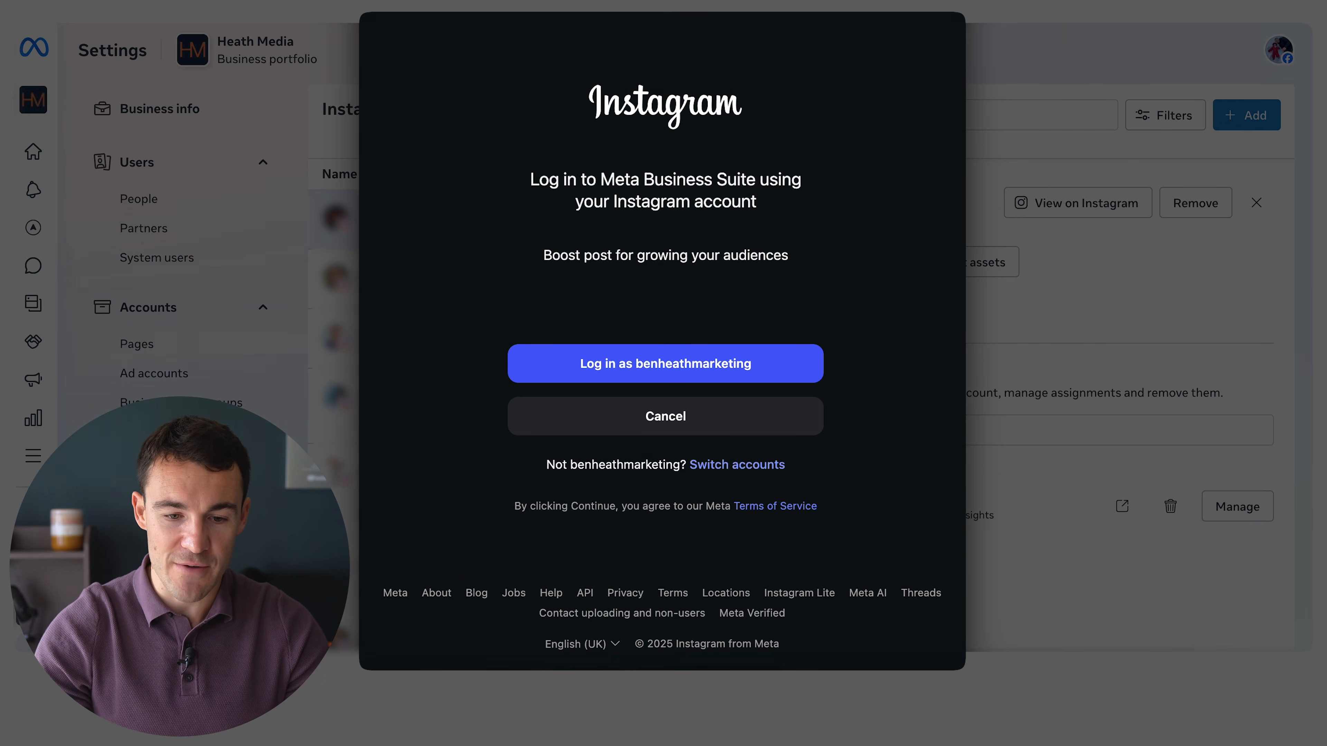
click(665, 416)
click(711, 397)
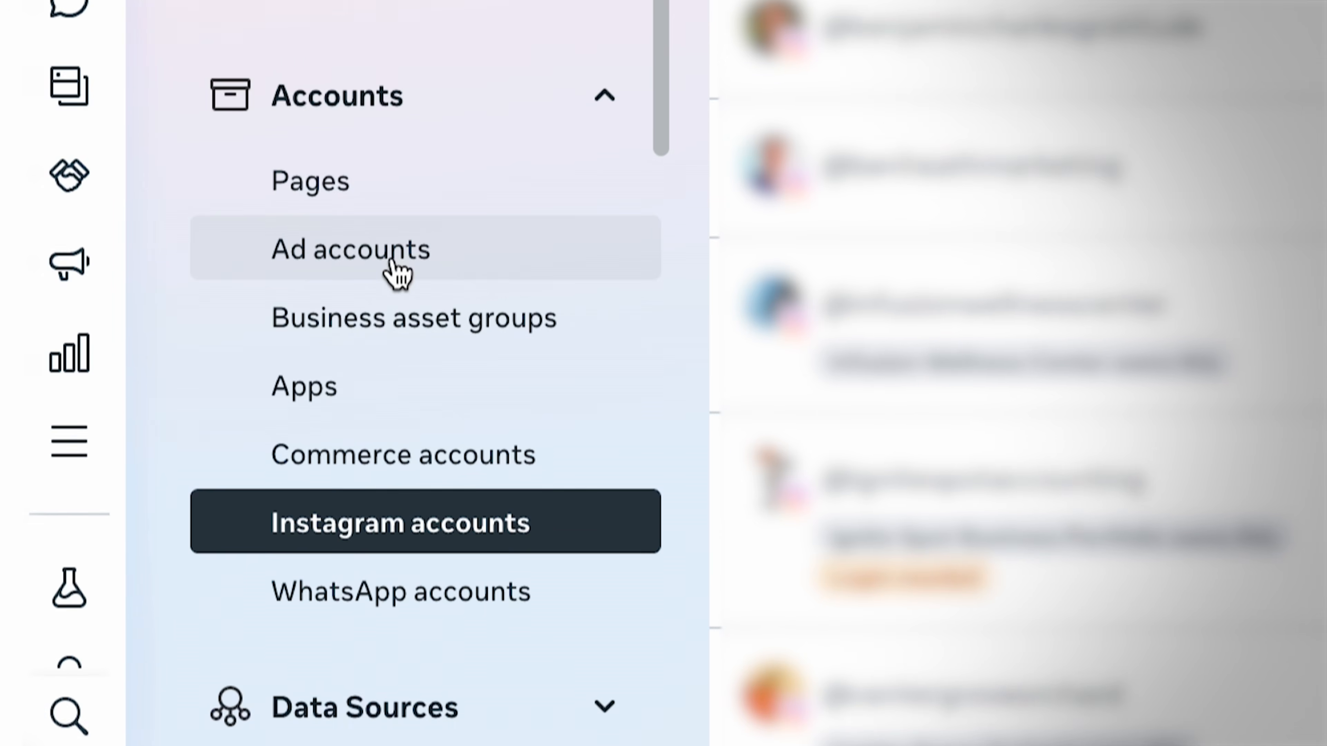
In the ad accounts settings, examine the form for creating a new ad account, including its currency options, and close it
click(171, 373)
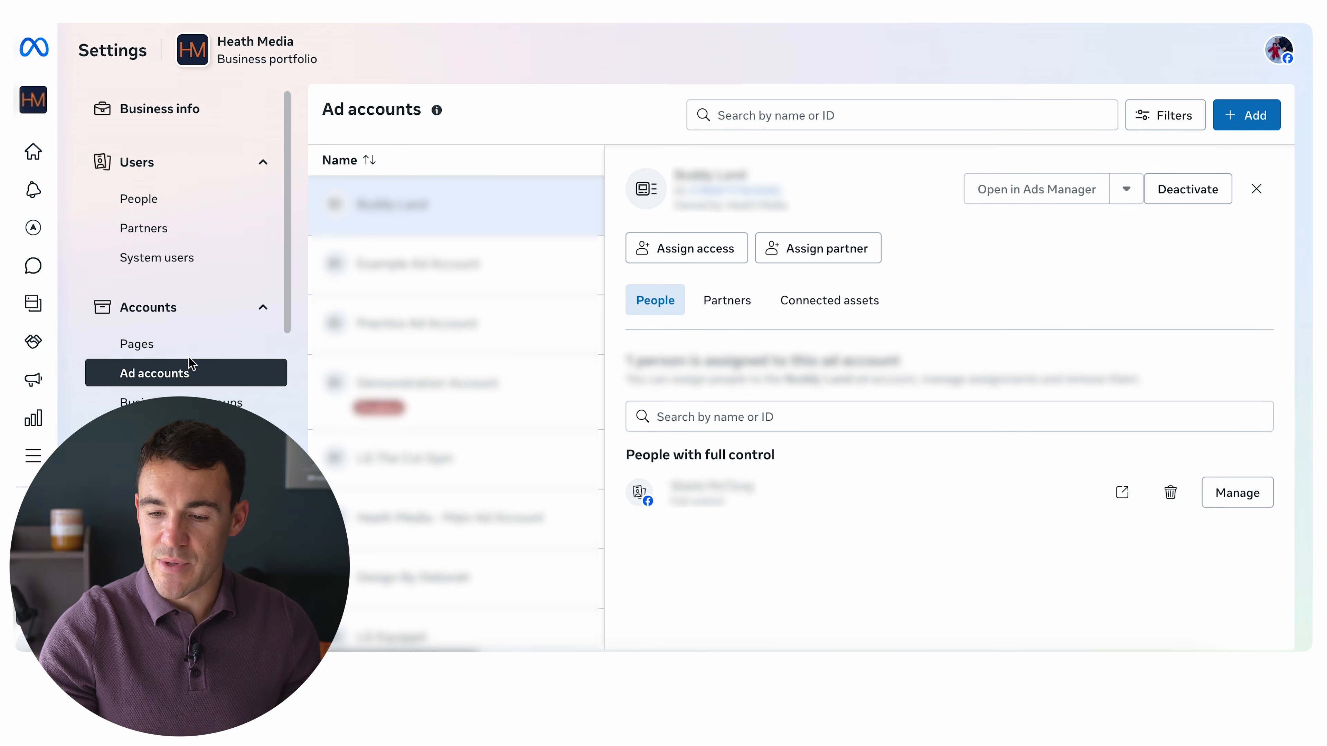
click(1246, 116)
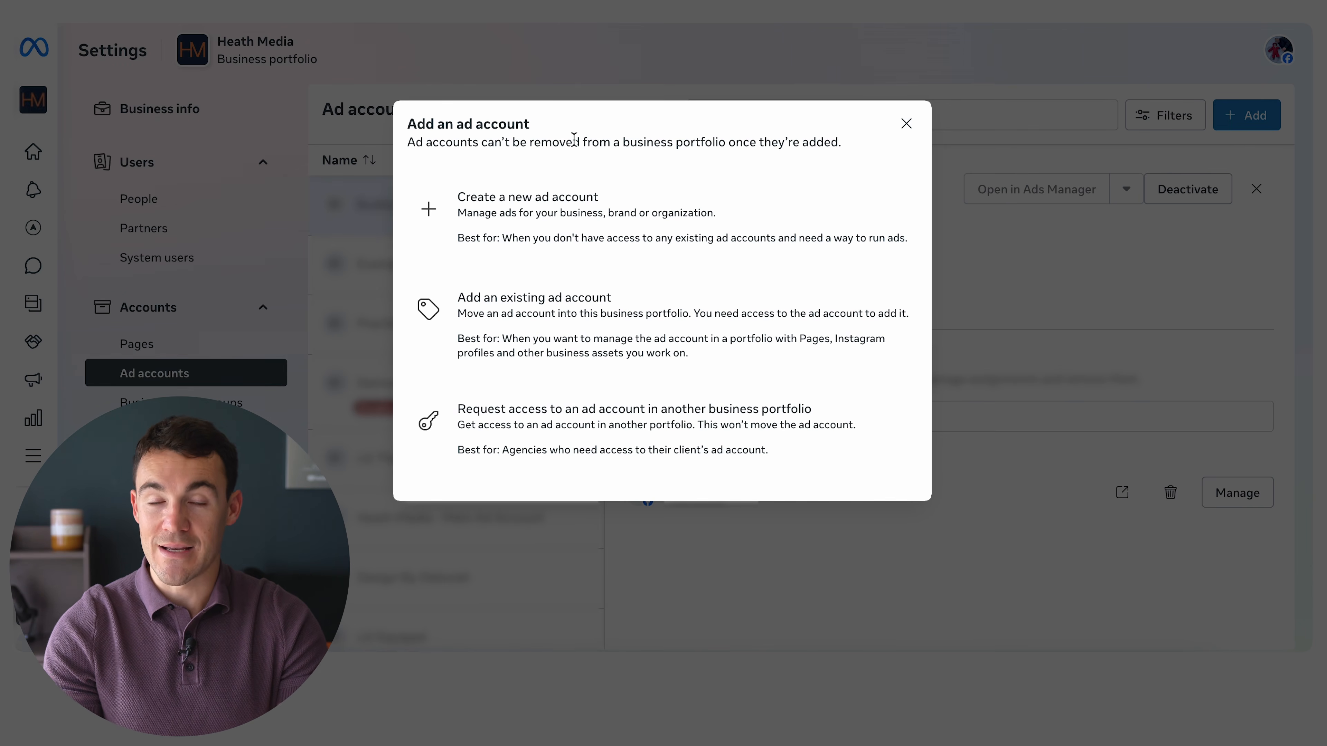
click(578, 228)
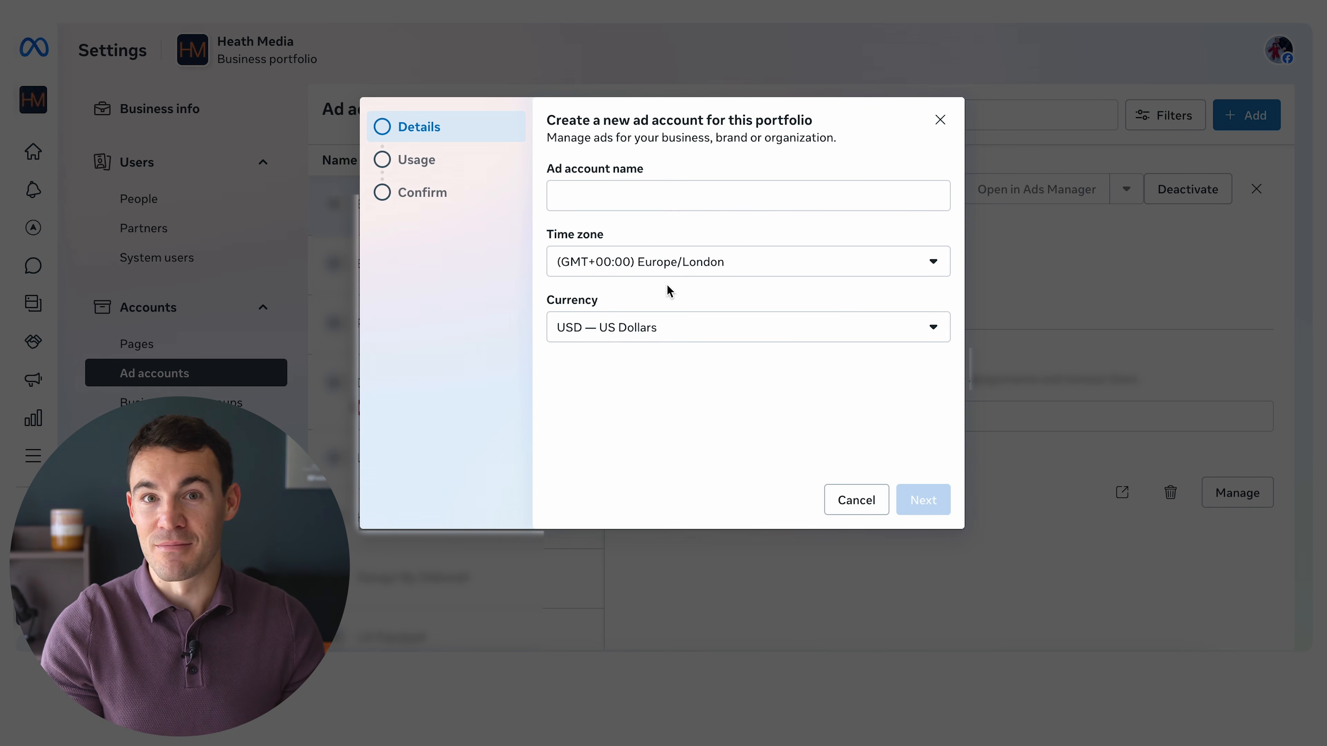
click(673, 334)
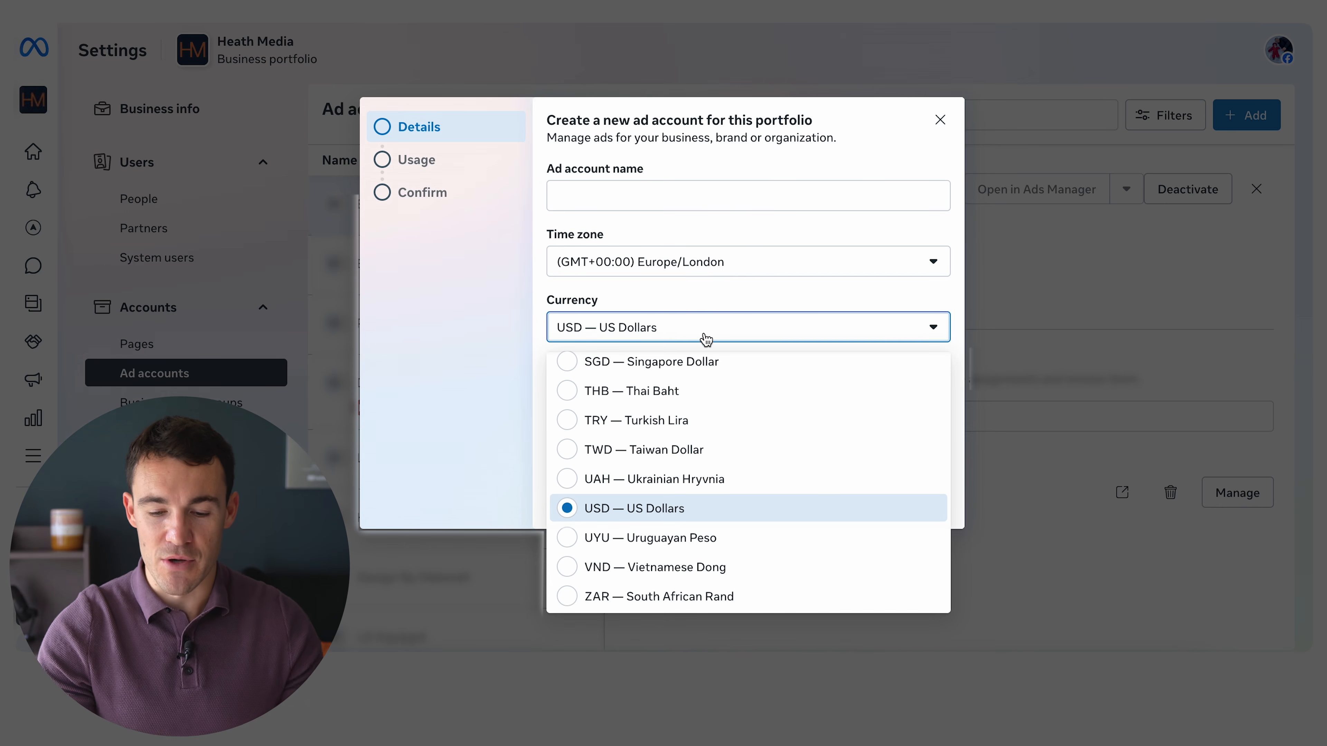
click(715, 299)
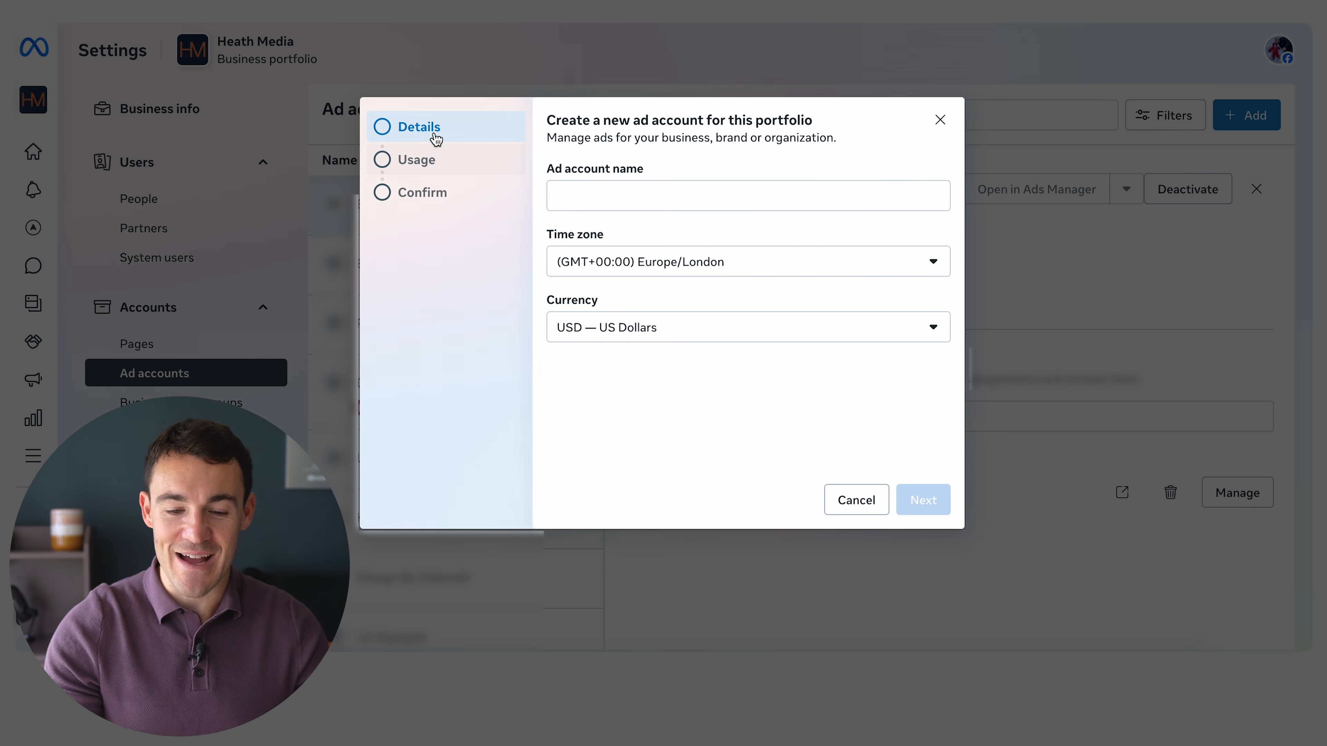
click(940, 122)
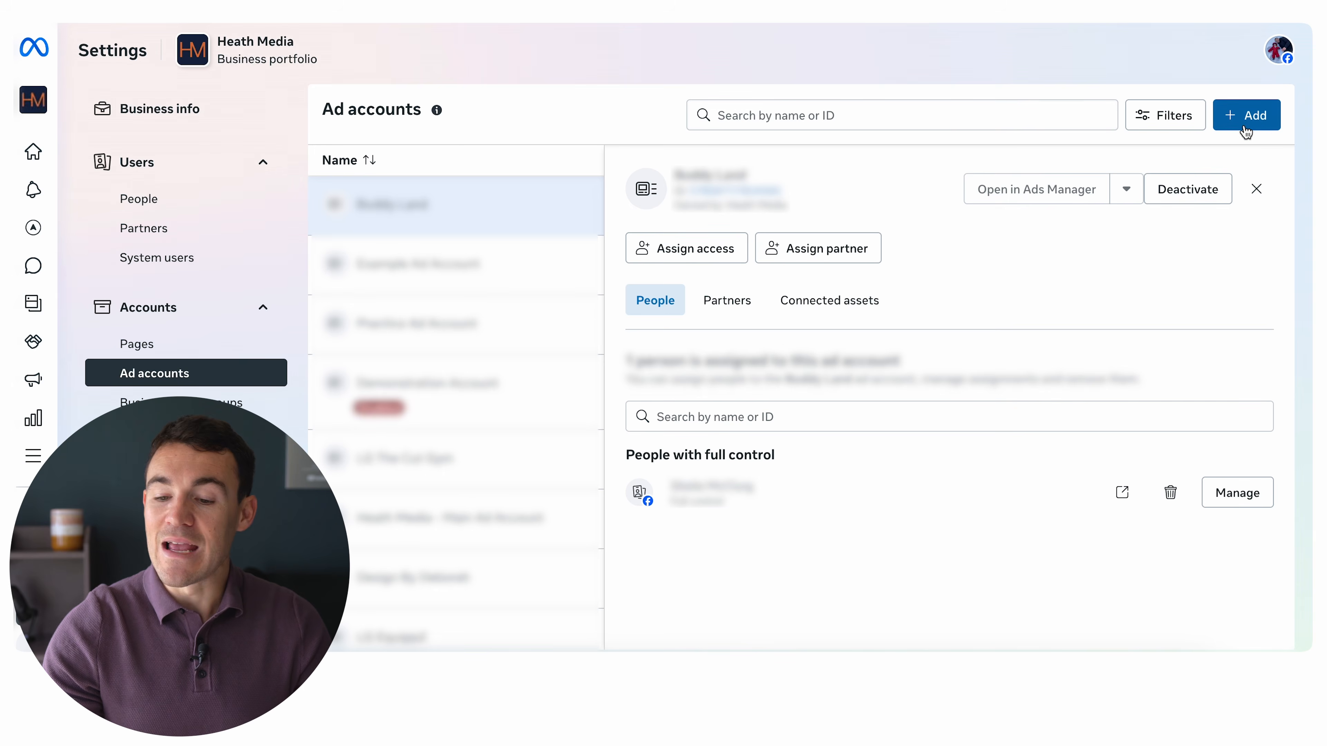
Examine the form for adding an existing ad account to the portfolio and close it
click(1264, 118)
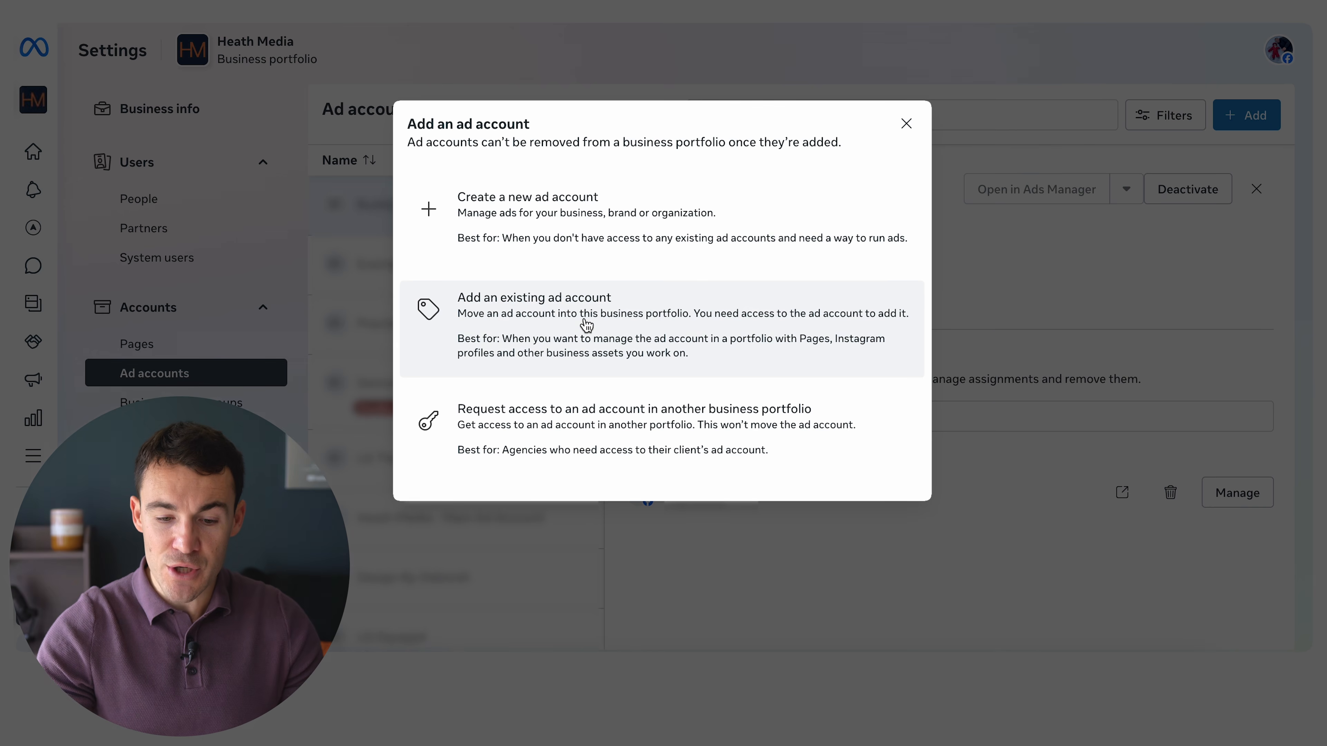
click(568, 324)
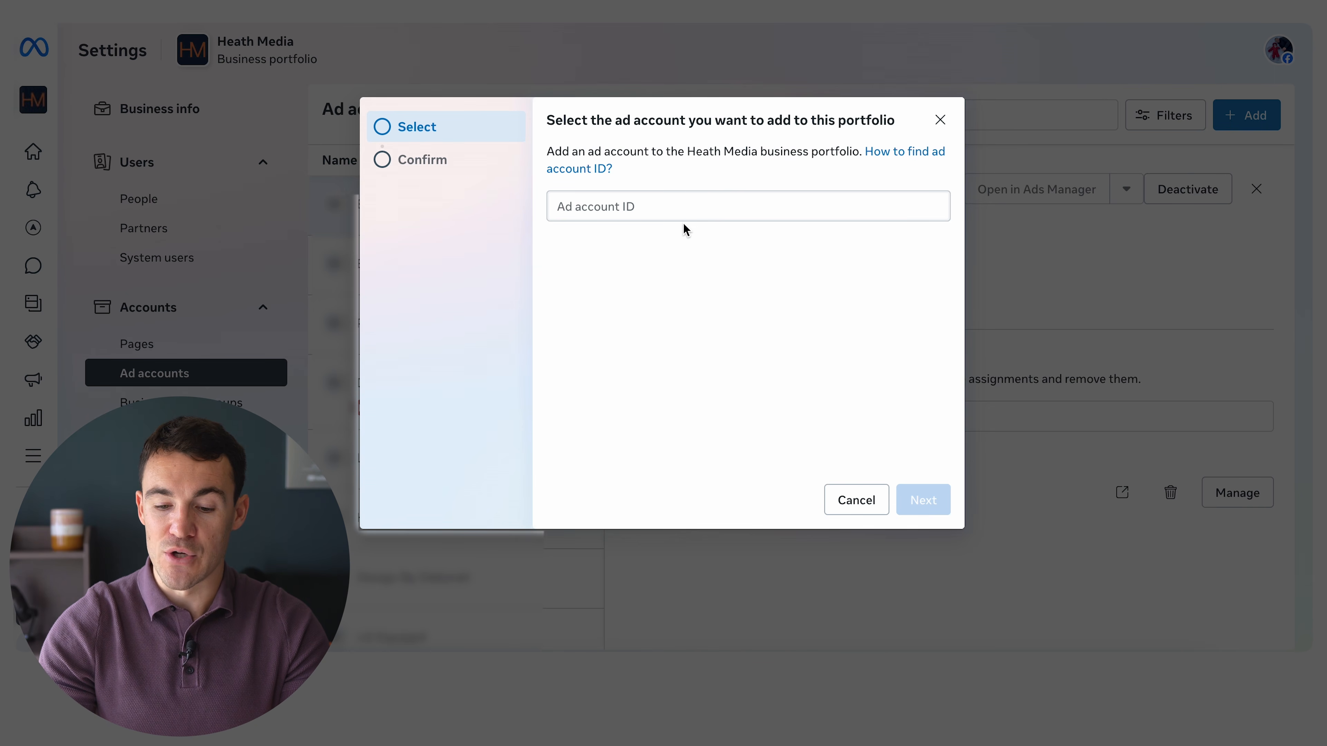
click(856, 501)
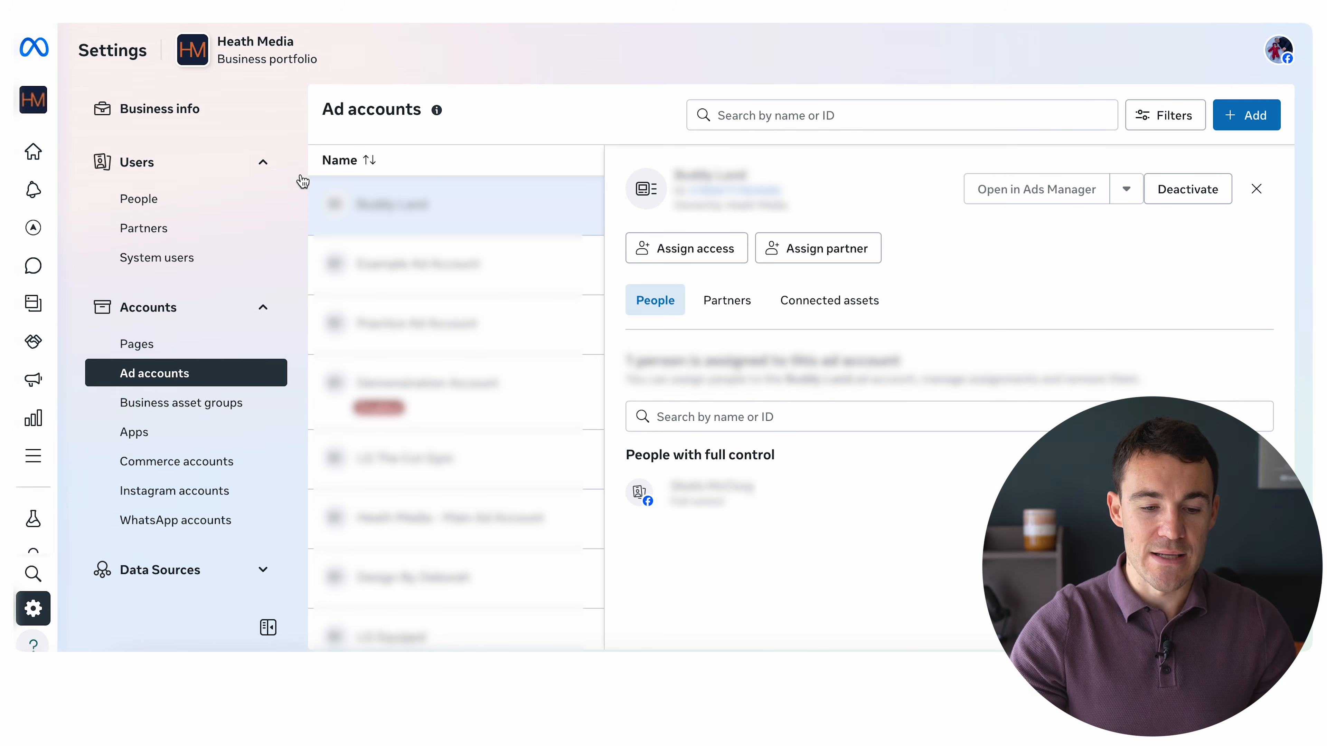
Show the portfolio's people, examine the form for inviting people and cancel it
click(186, 204)
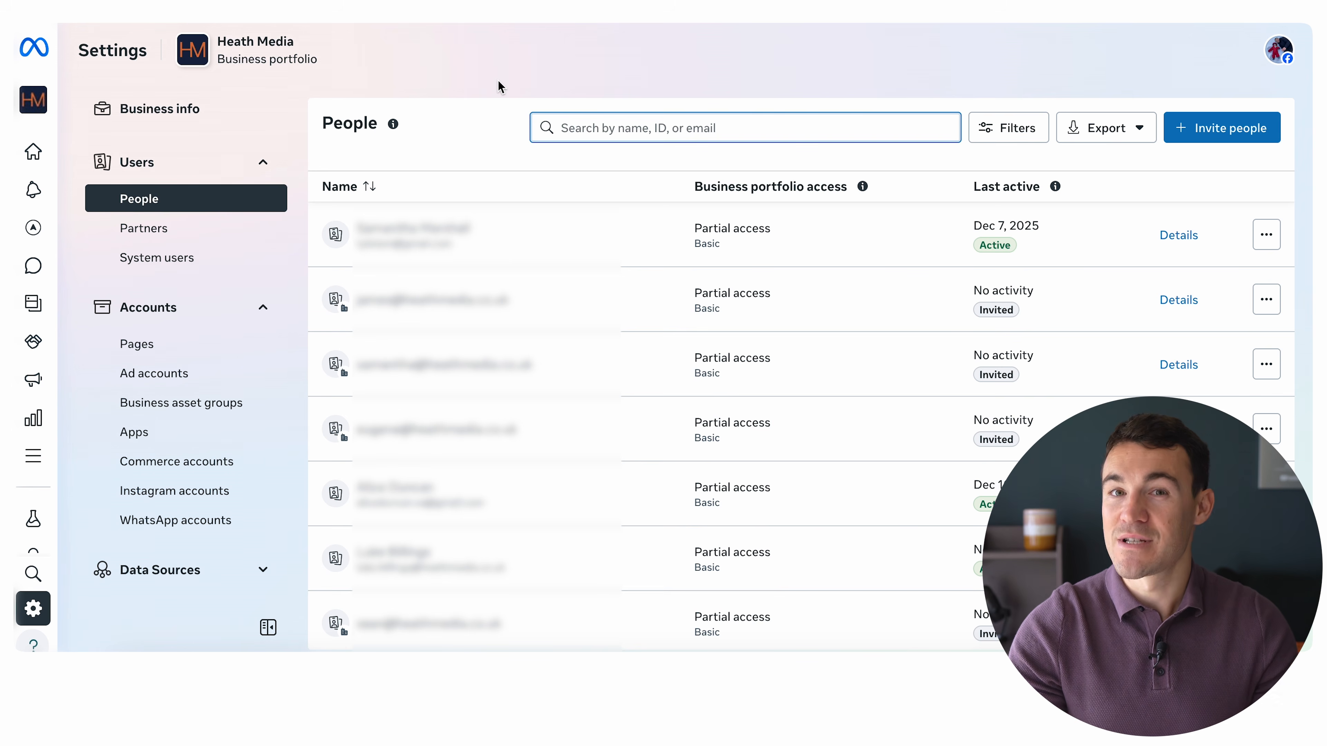
click(728, 64)
click(1172, 137)
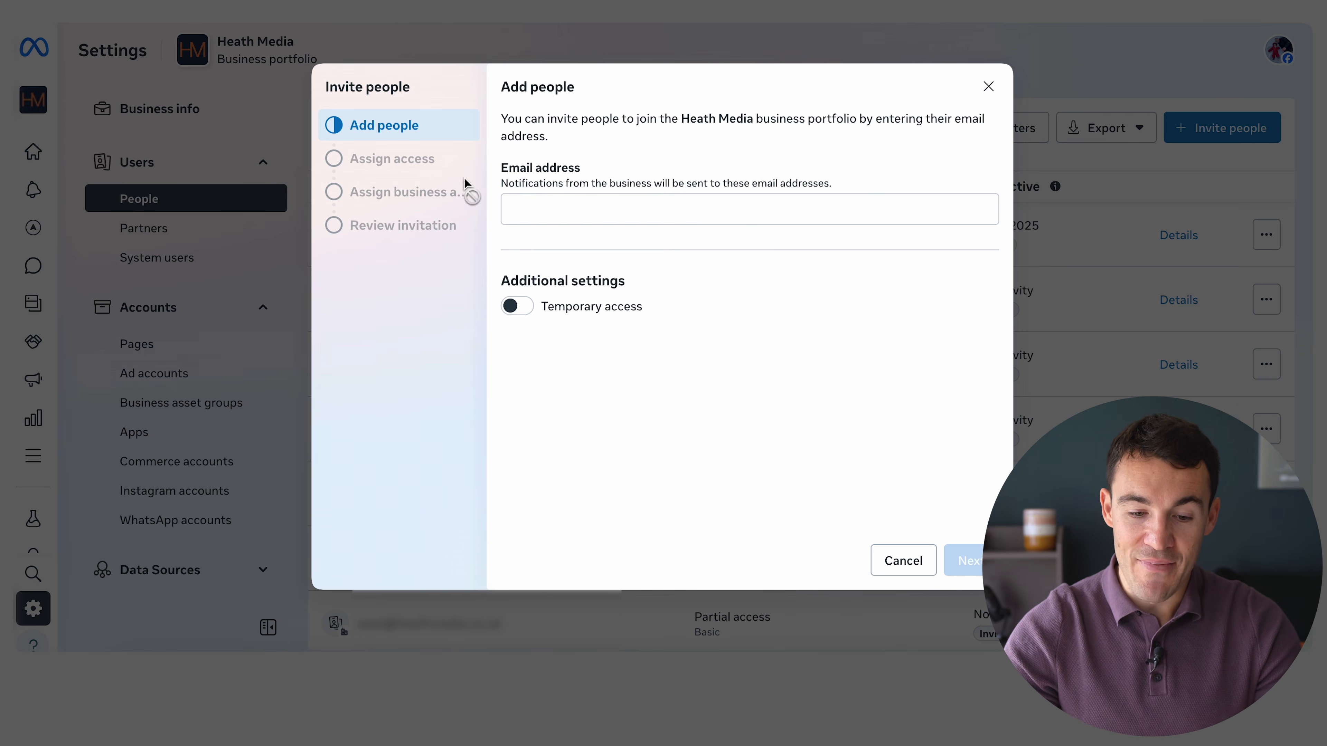
click(900, 561)
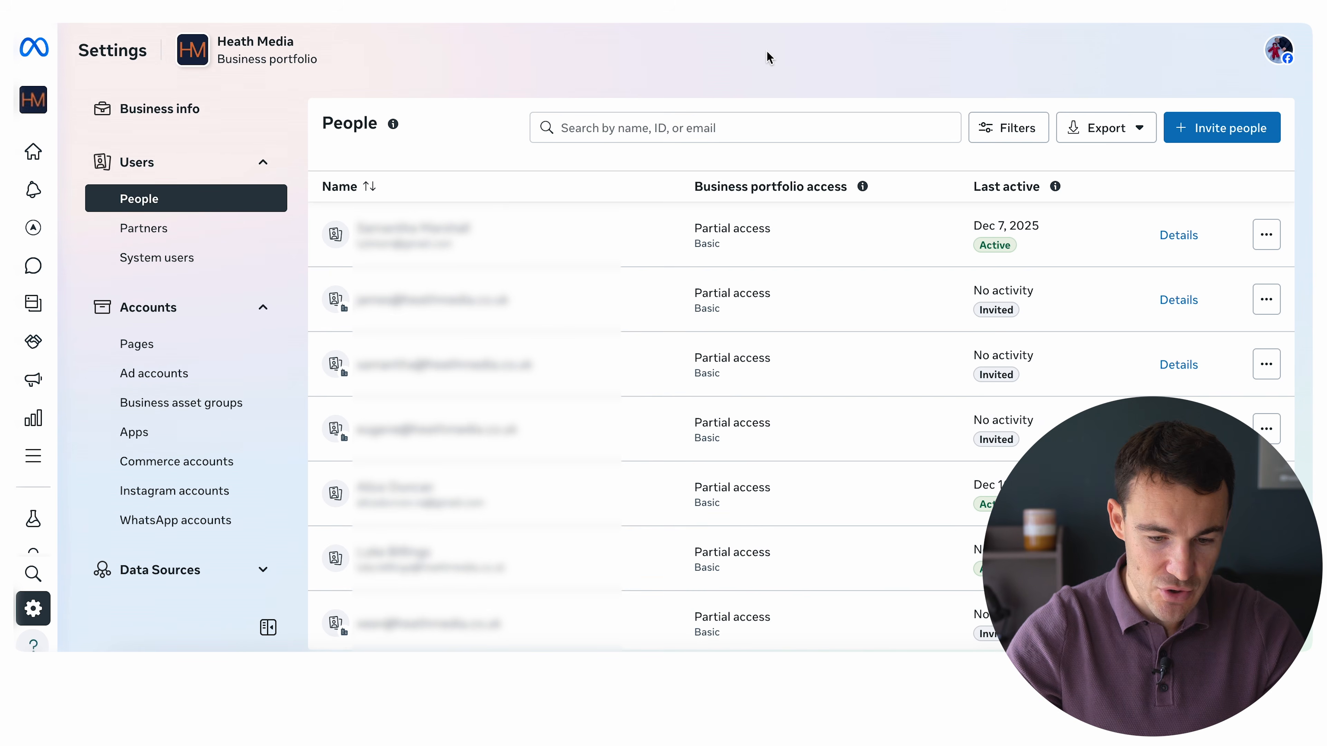
Search the people list for your own first name and open your entry
click(647, 128)
text(ben)
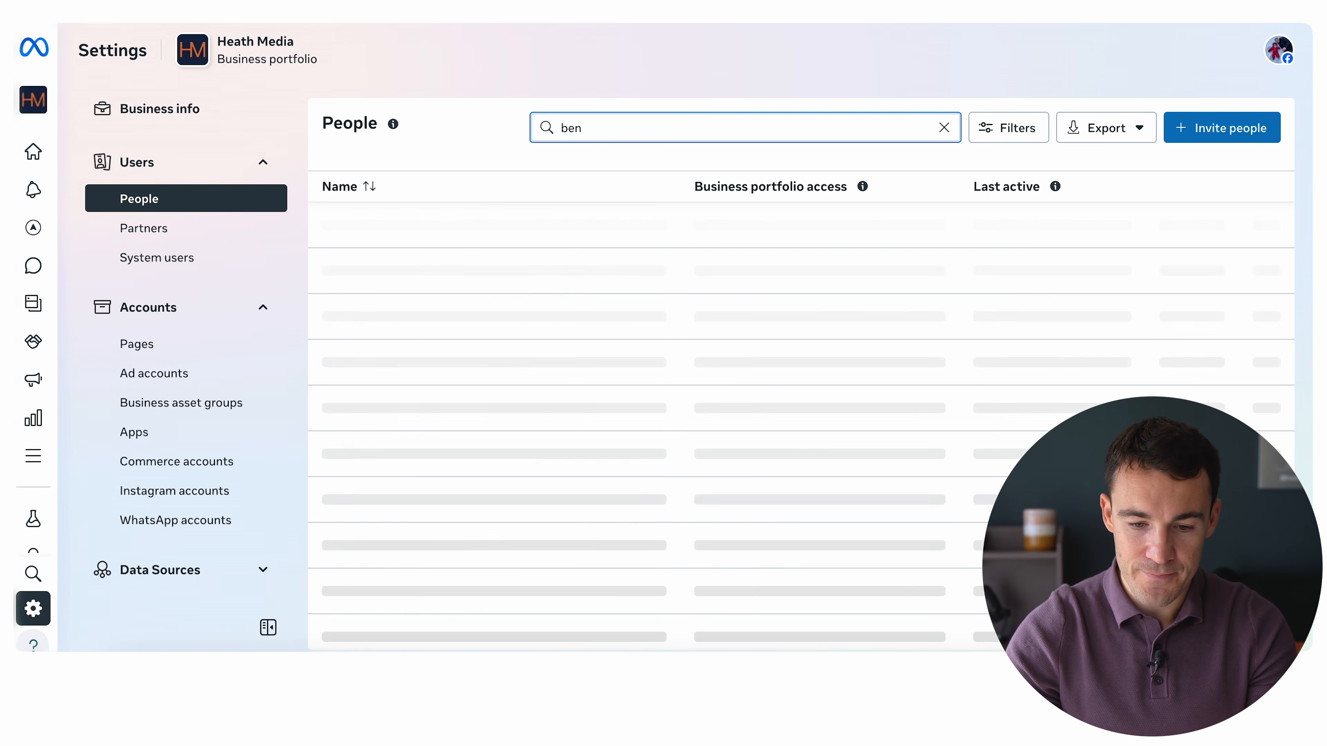
click(471, 299)
Try assigning the Heath Media Facebook Page to this person with Ads and Content permissions and full control, and discard the assignment
click(1059, 214)
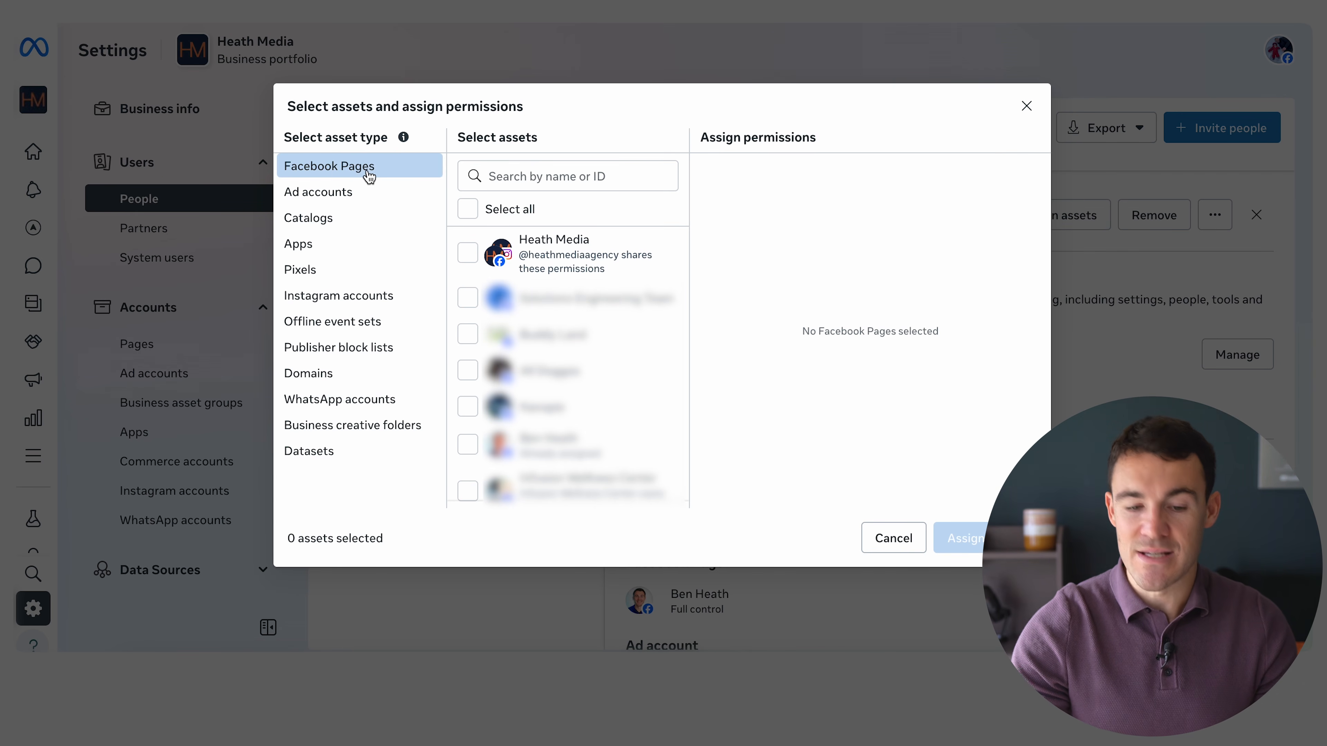
click(467, 253)
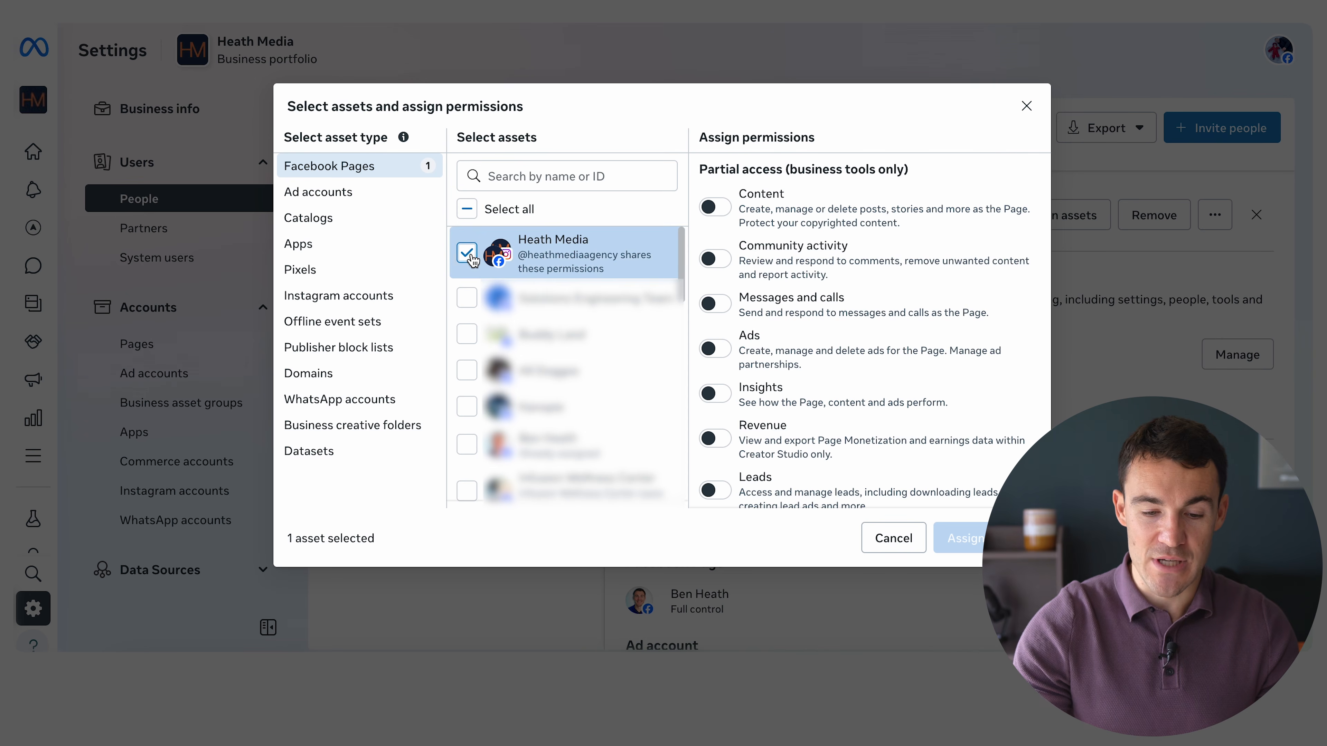
scroll(827, 365, down, 1)
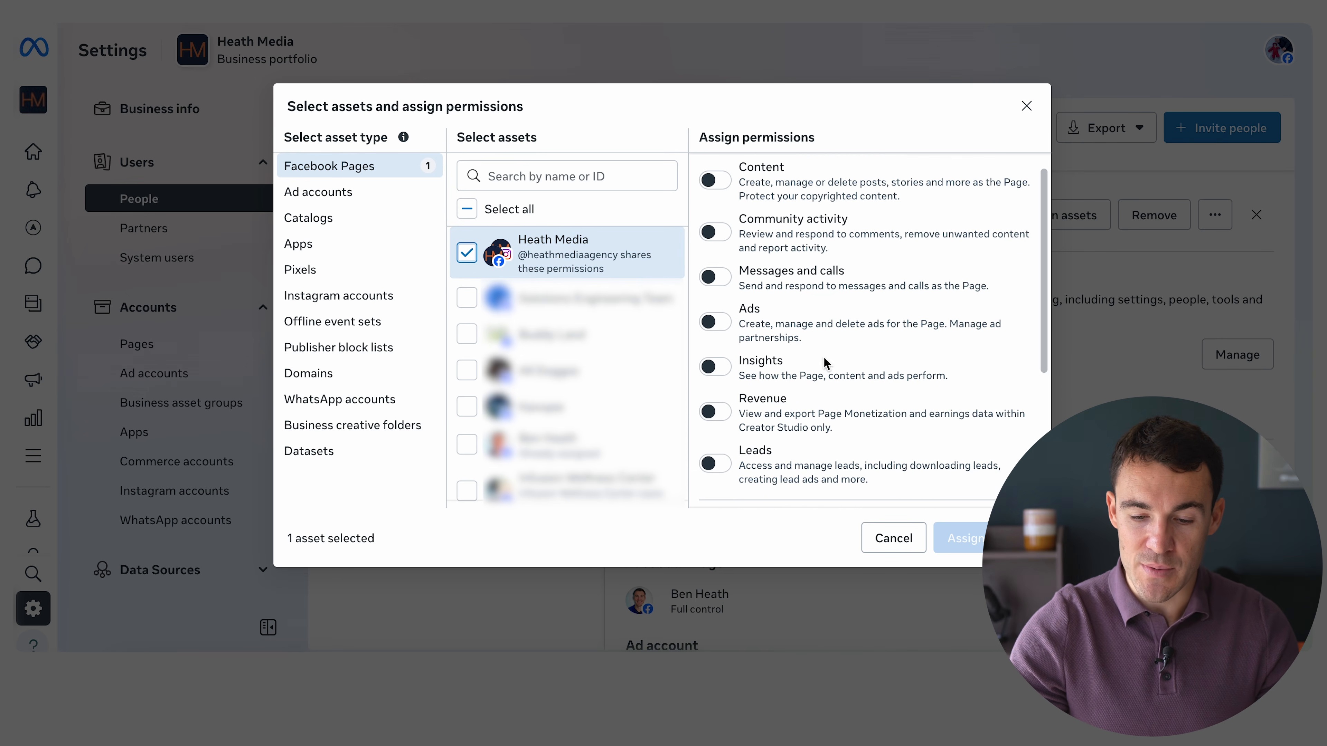
click(714, 285)
scroll(847, 303, up, 1)
click(717, 206)
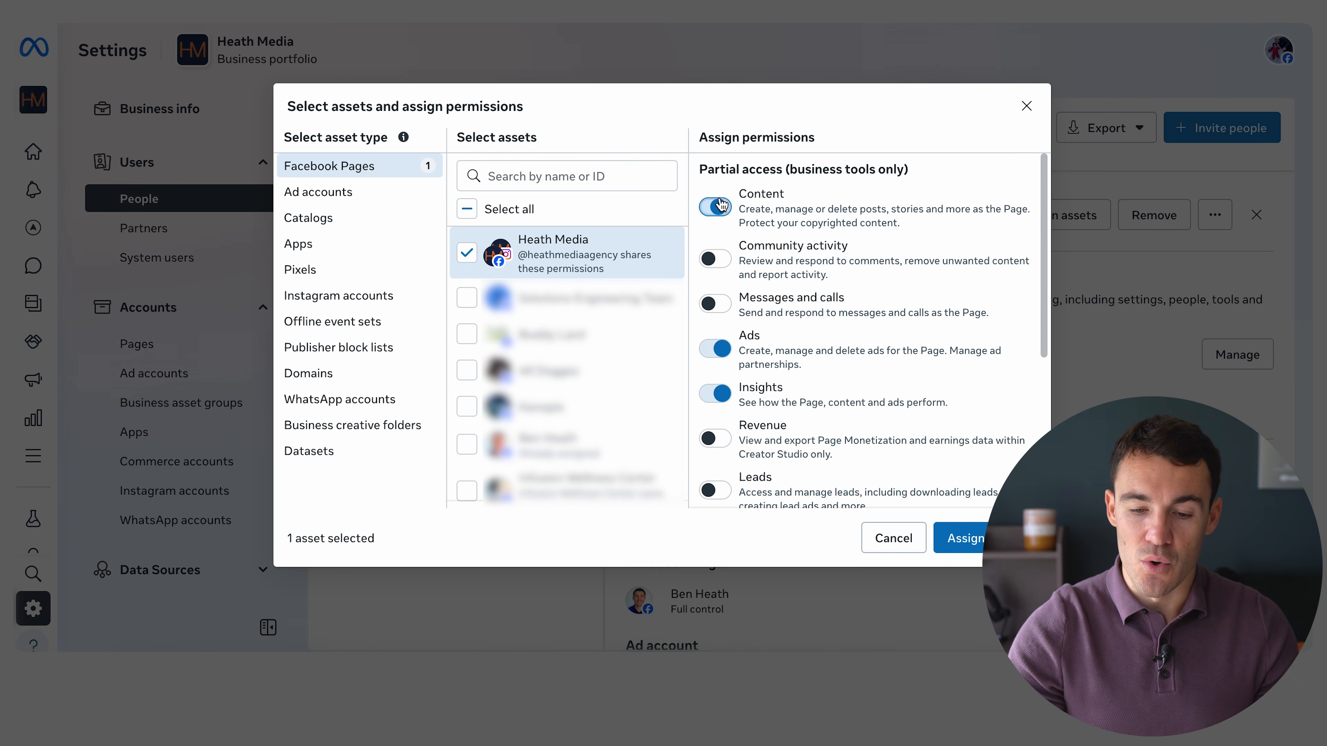
scroll(897, 279, down, 5)
click(717, 459)
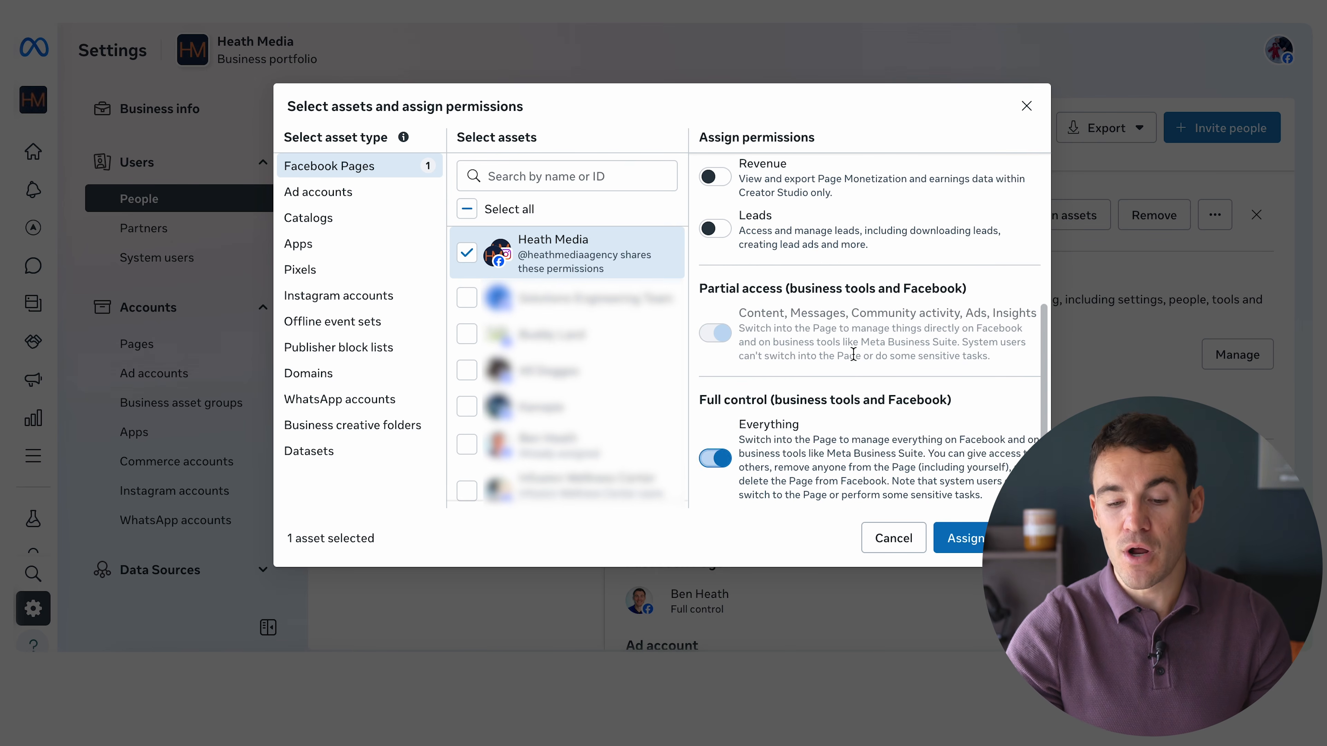
scroll(853, 354, up, 3)
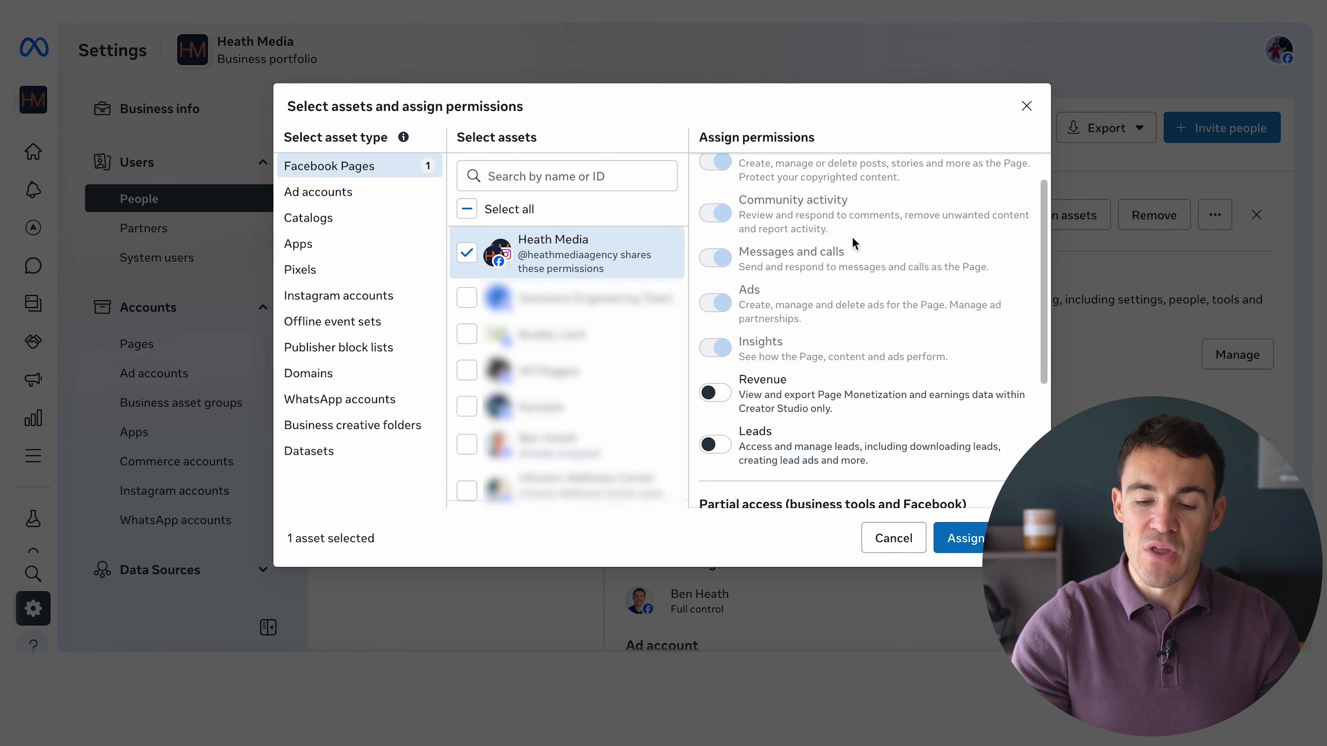
scroll(853, 241, up, 1)
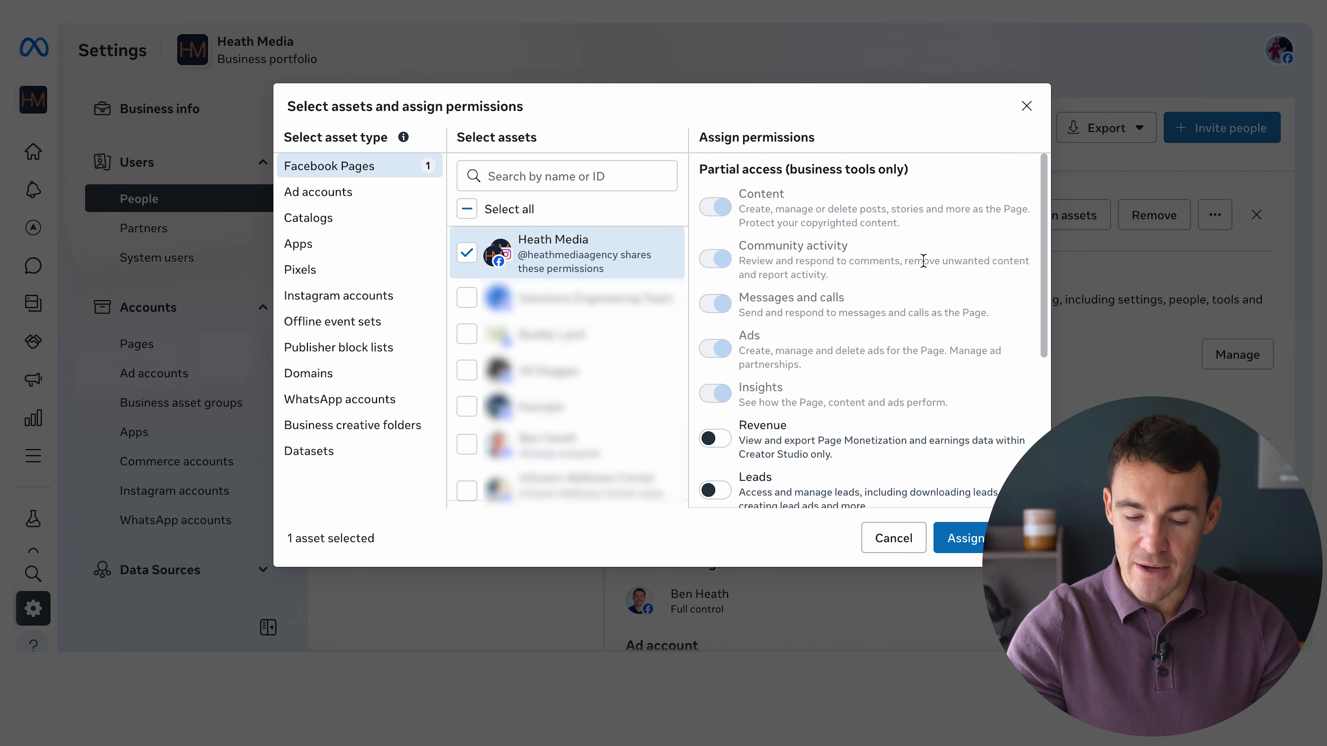
click(891, 538)
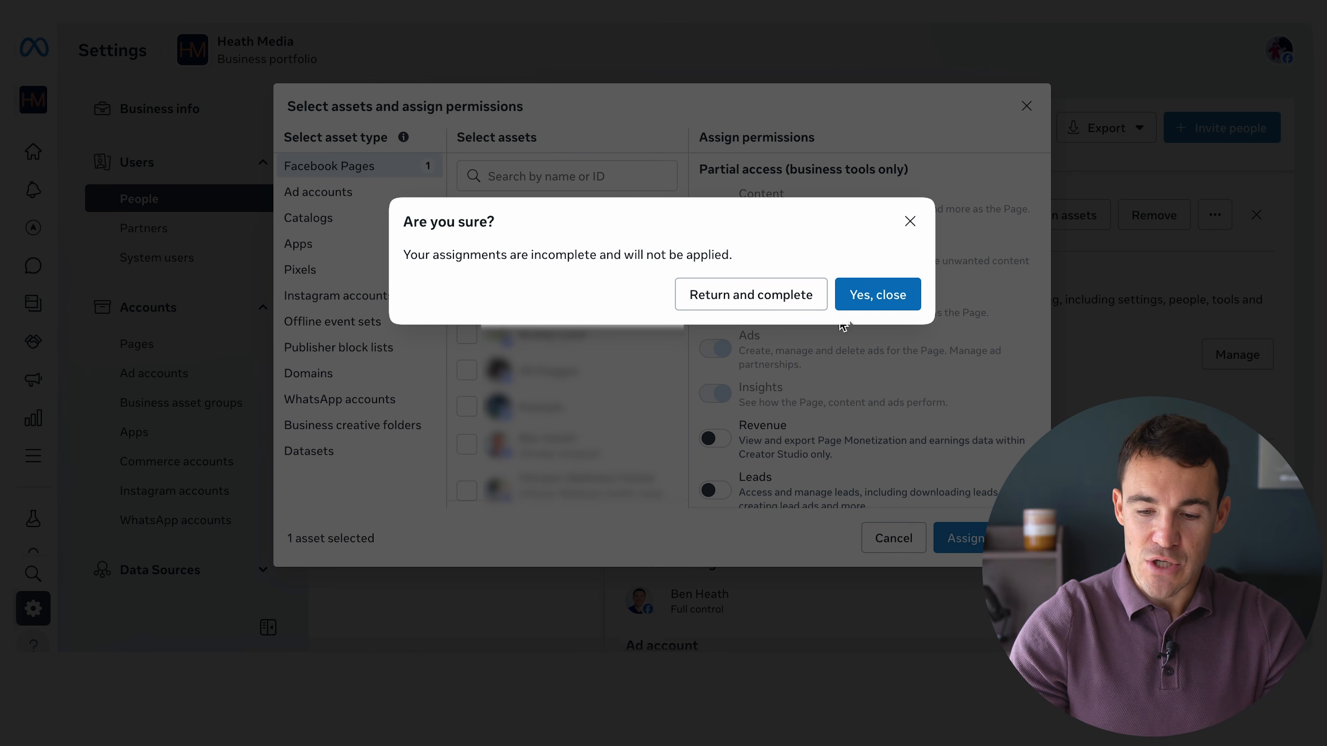
click(862, 302)
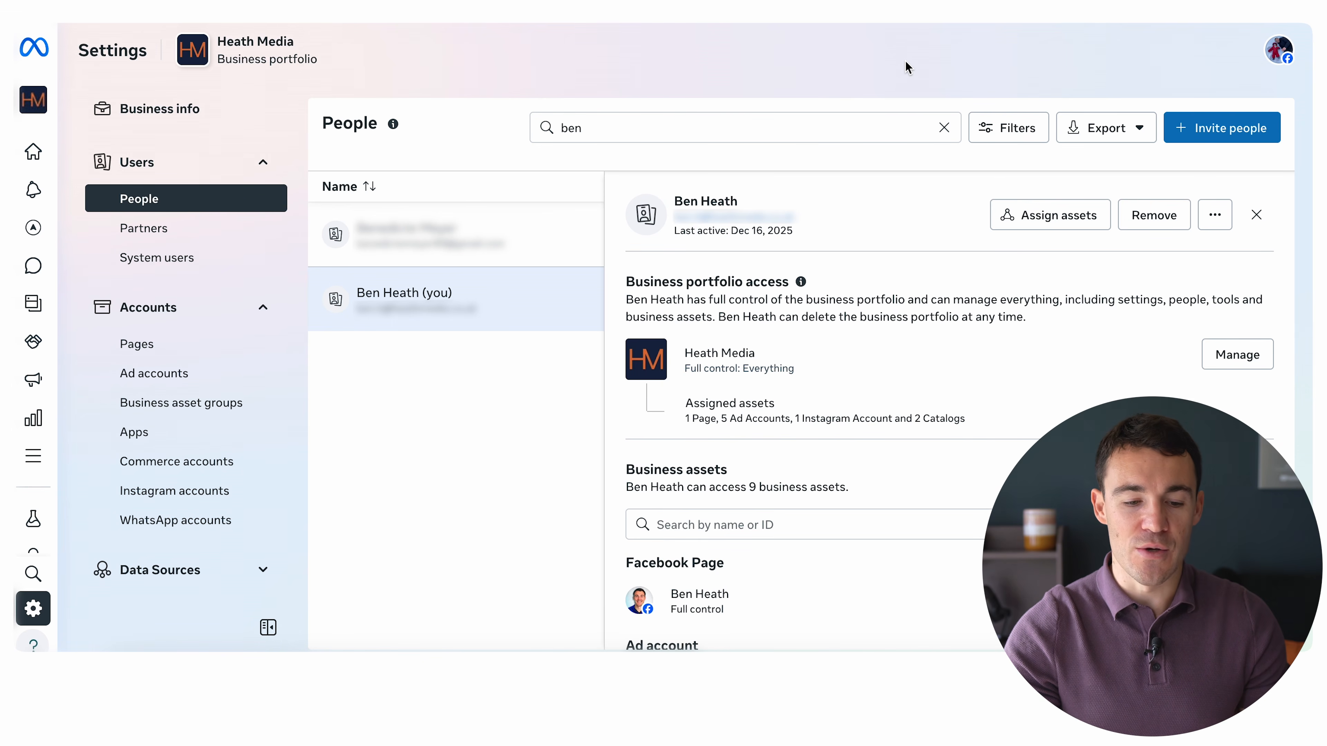
Switch to the campaigns view of Ads Manager and start creating a new campaign
mouse_move(29, 469)
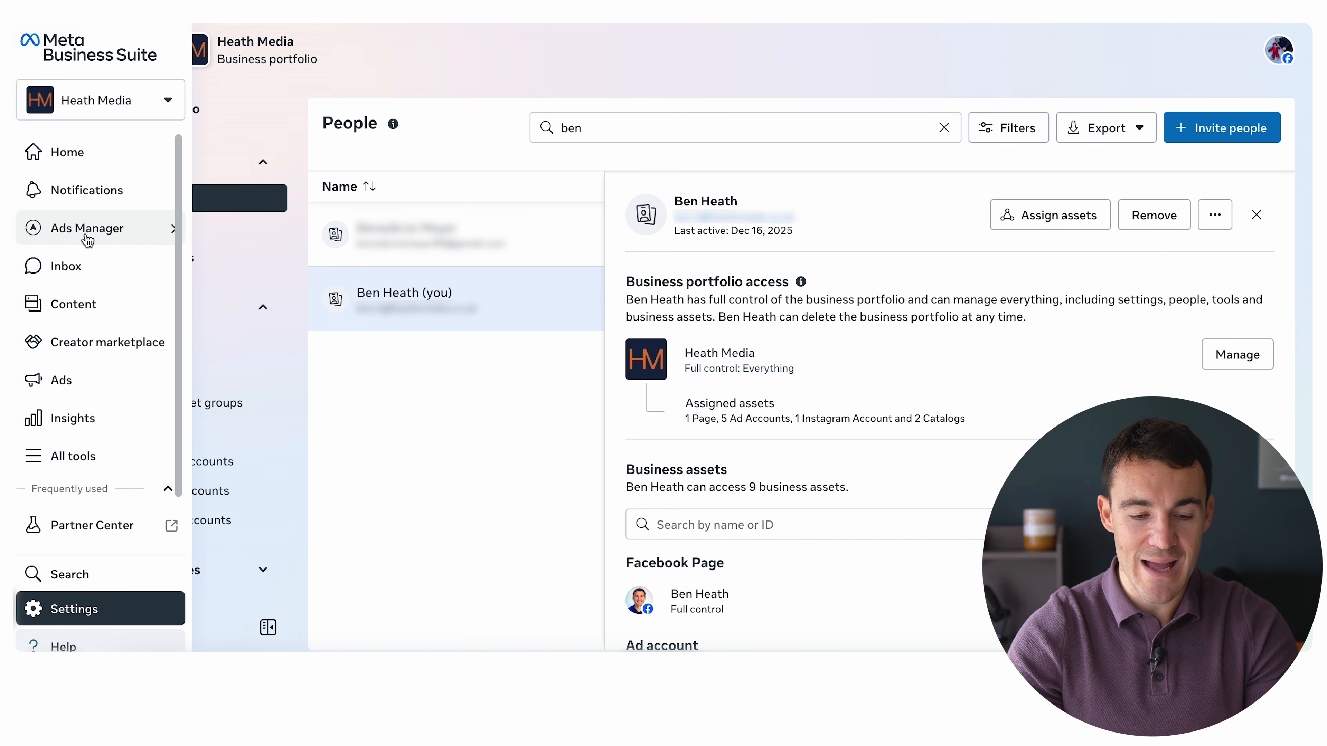
mouse_move(127, 231)
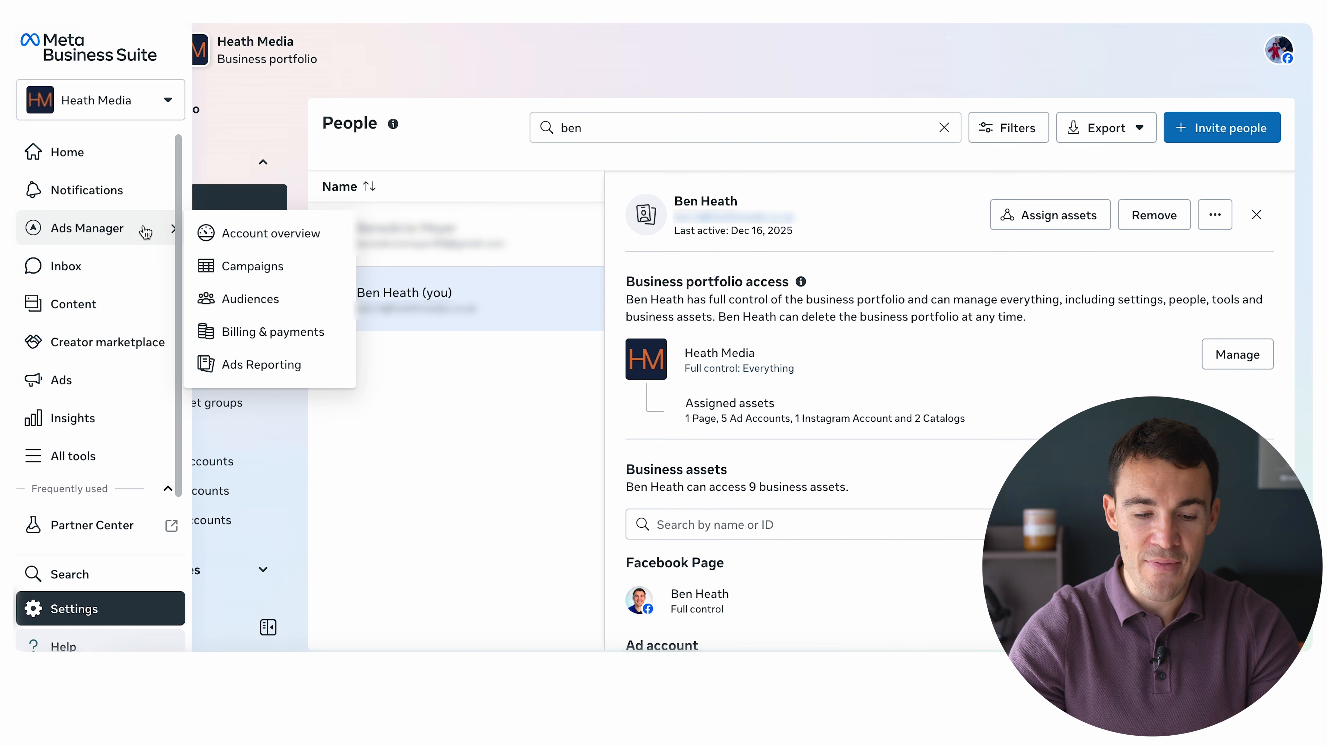
click(260, 268)
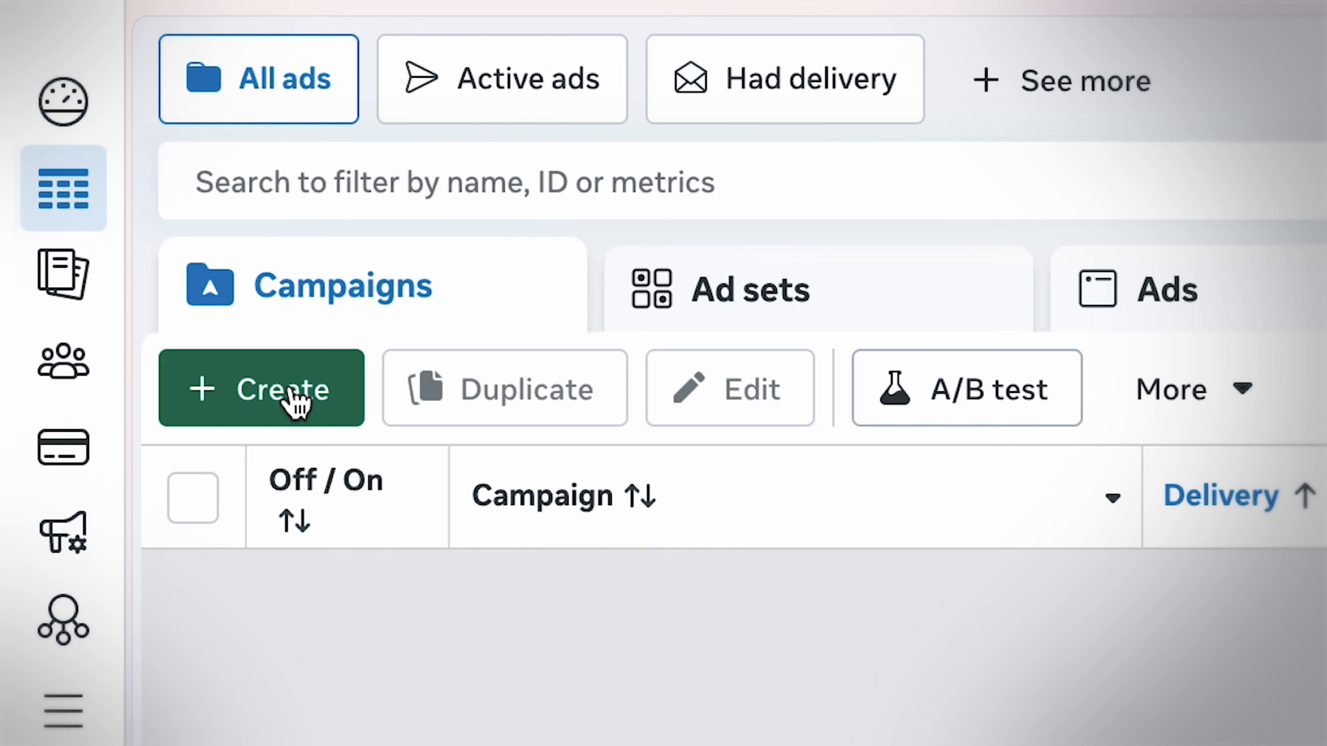
click(296, 402)
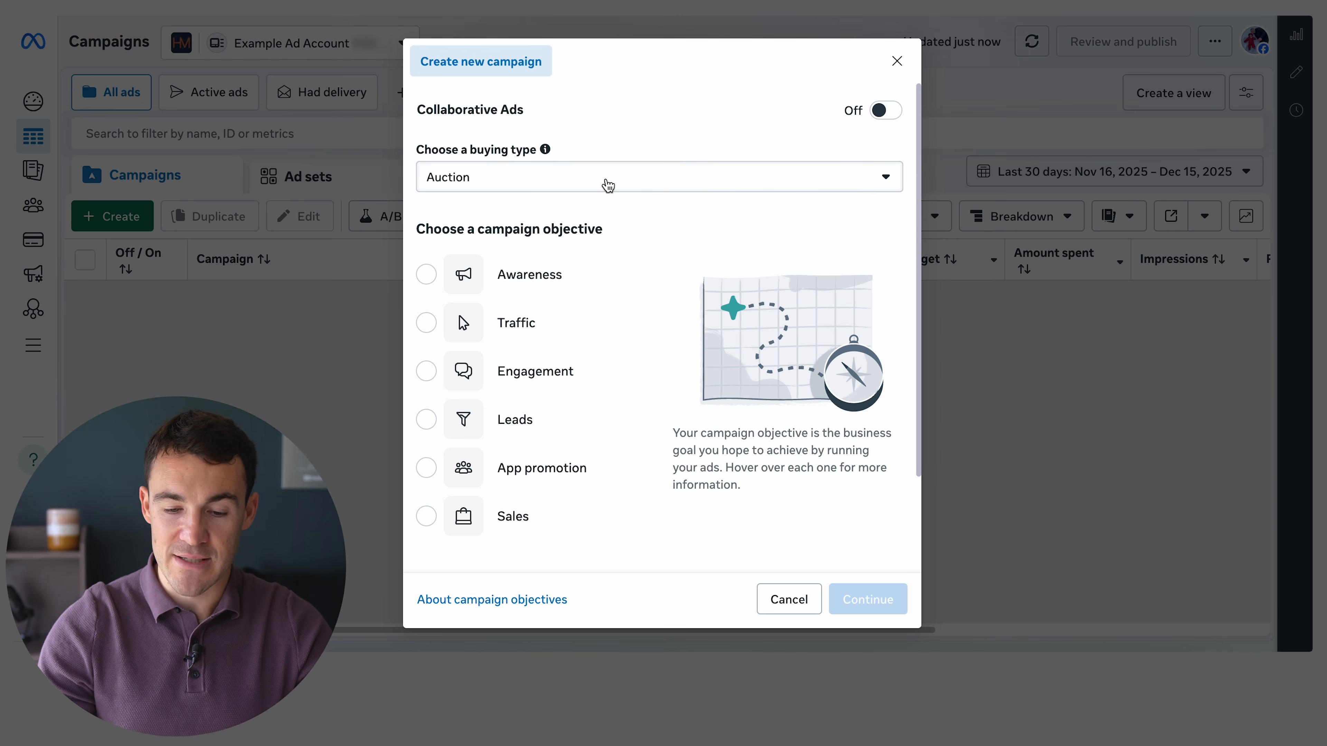
Choose the Auction buying type and the Leads objective for the new campaign and continue to its settings
click(607, 185)
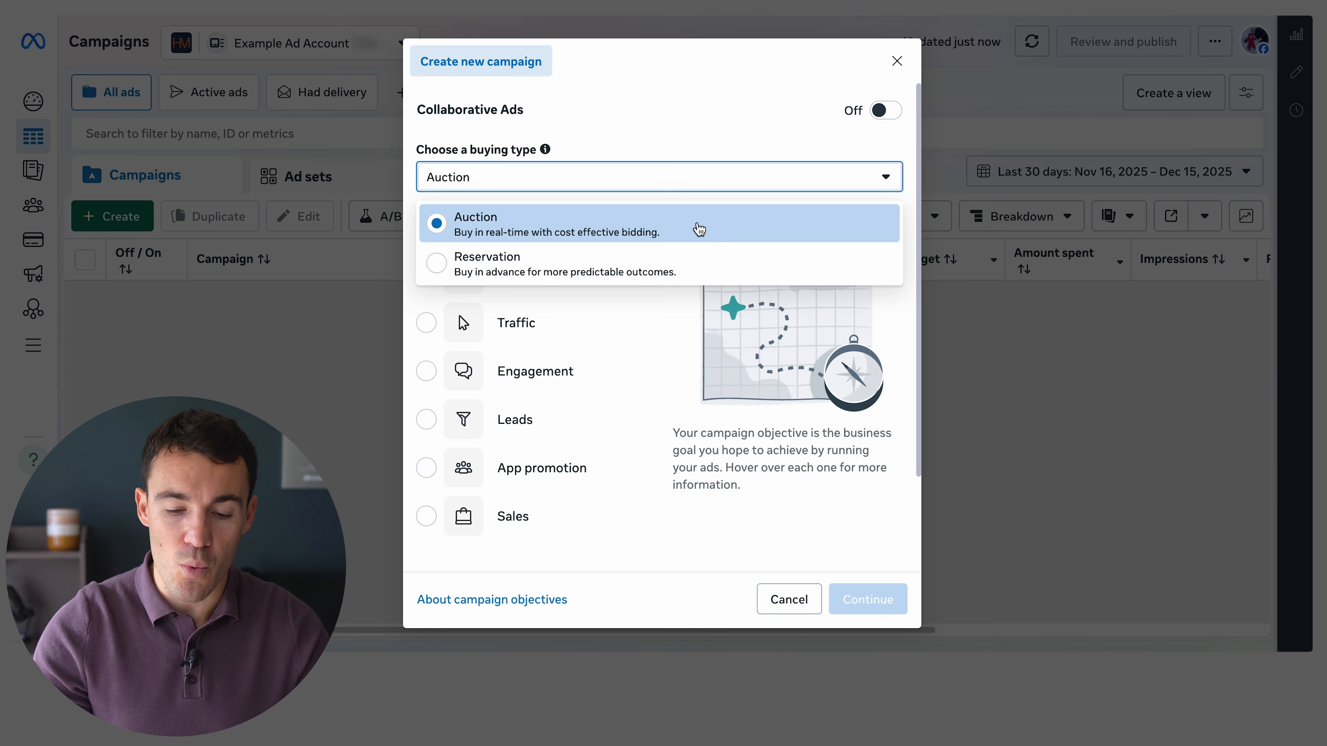
click(699, 229)
scroll(637, 181, down, 1)
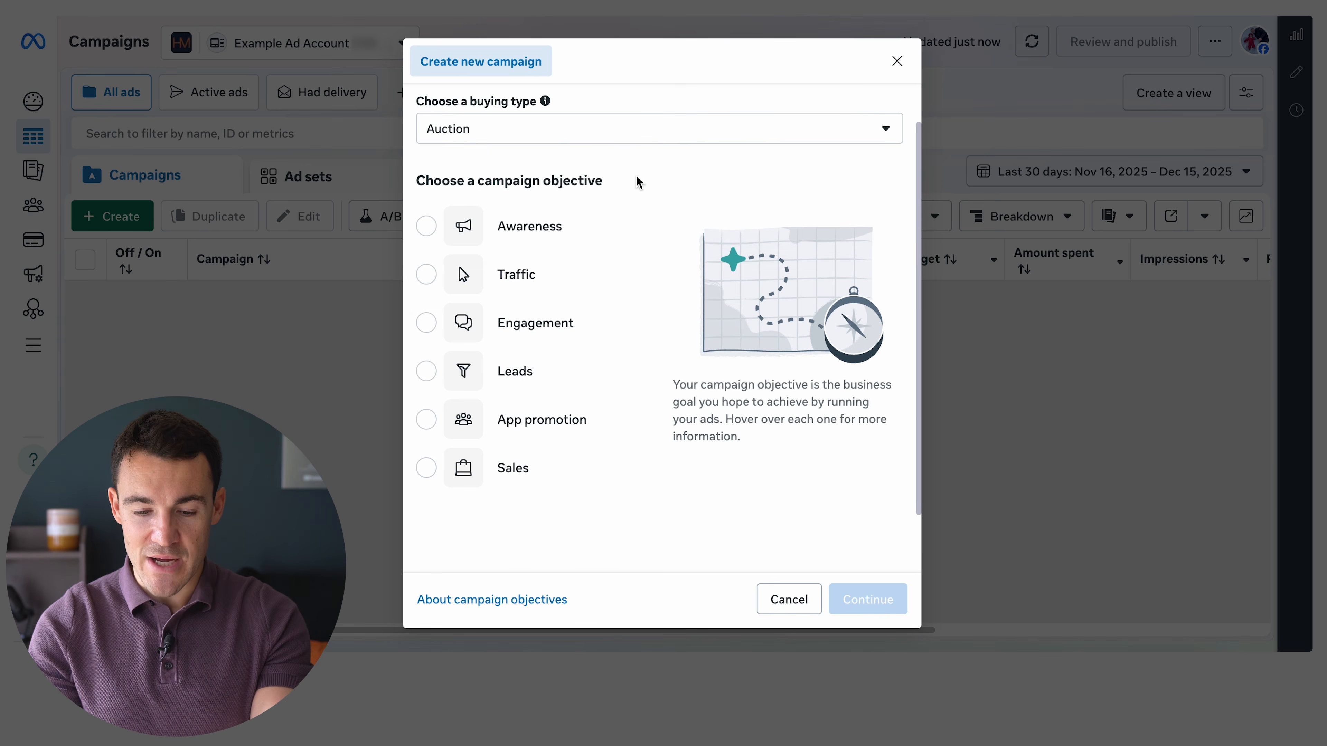
mouse_move(574, 291)
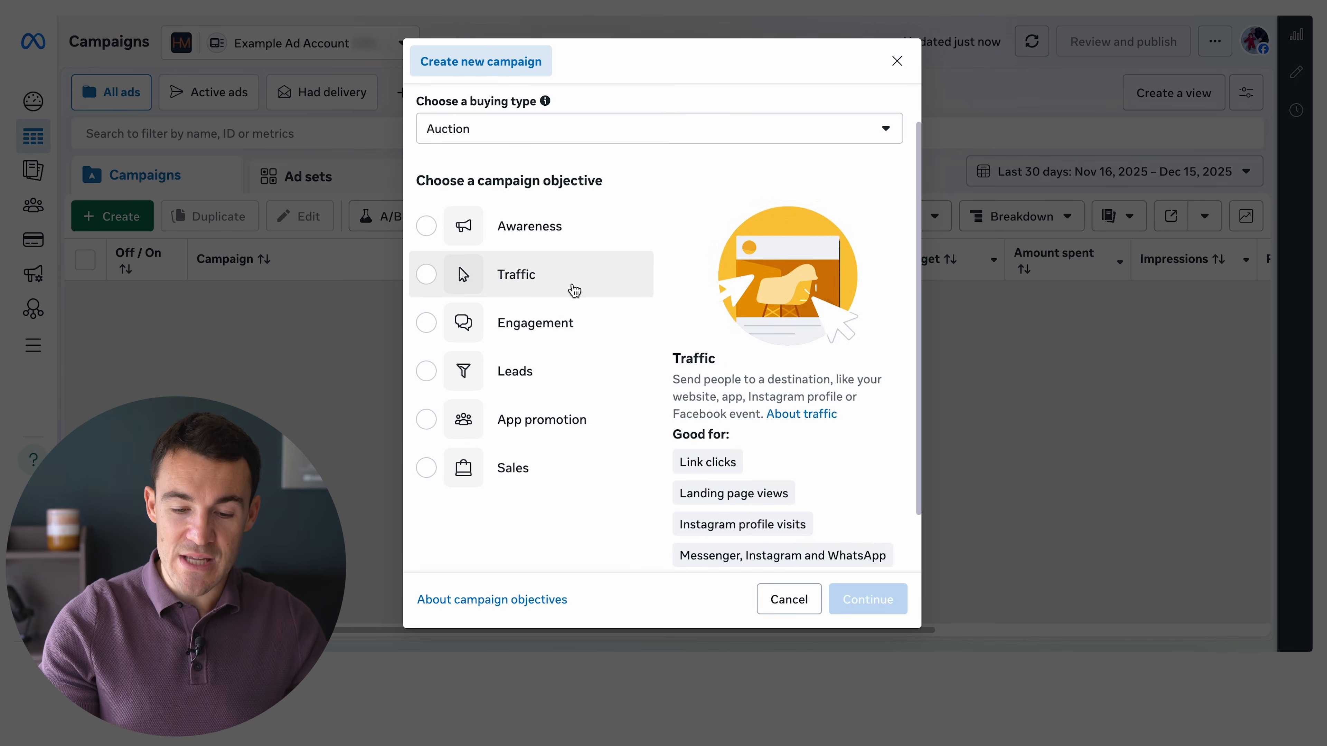
mouse_move(572, 243)
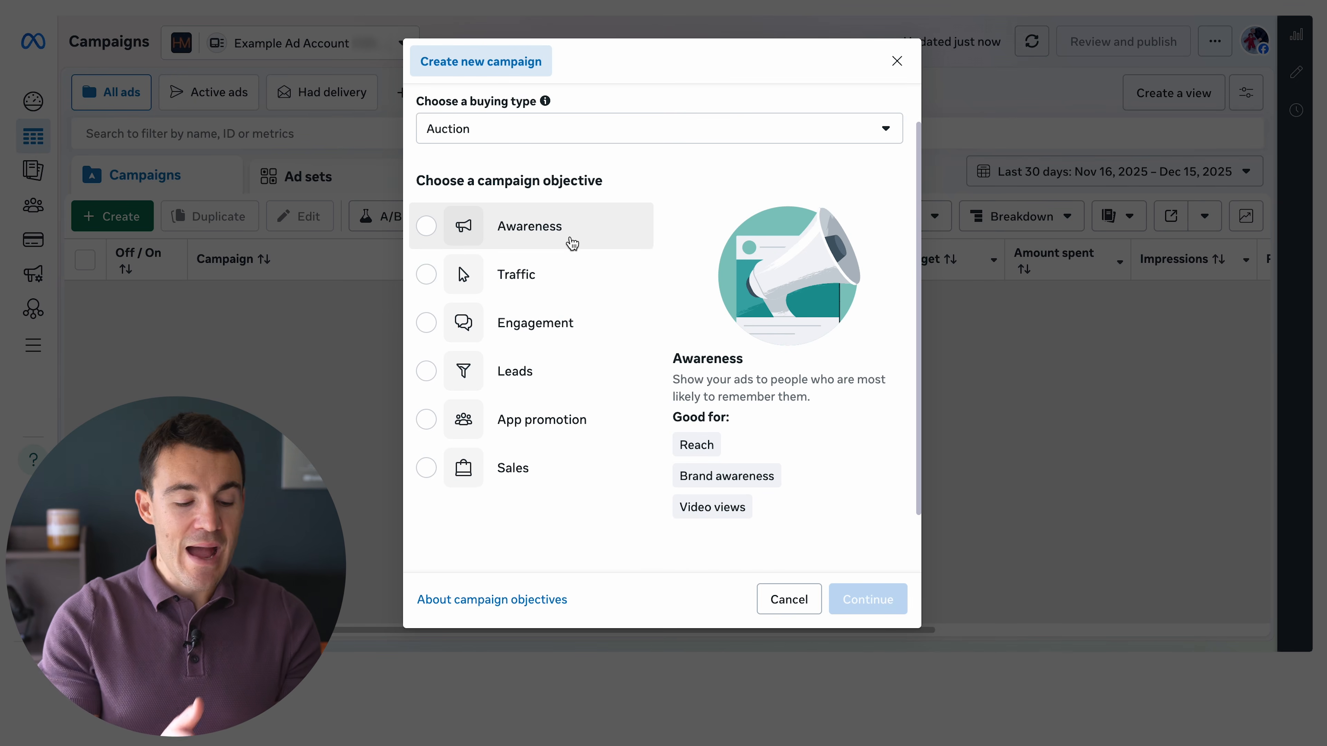
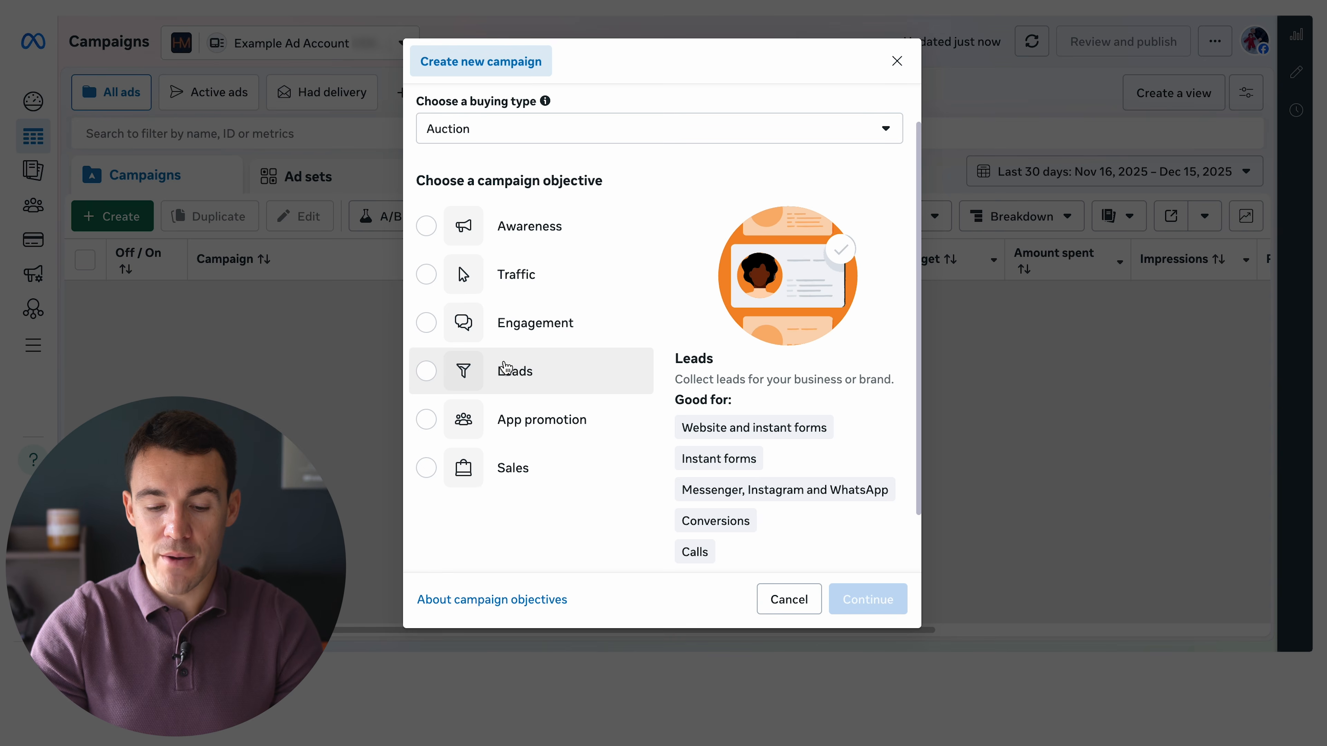
click(502, 376)
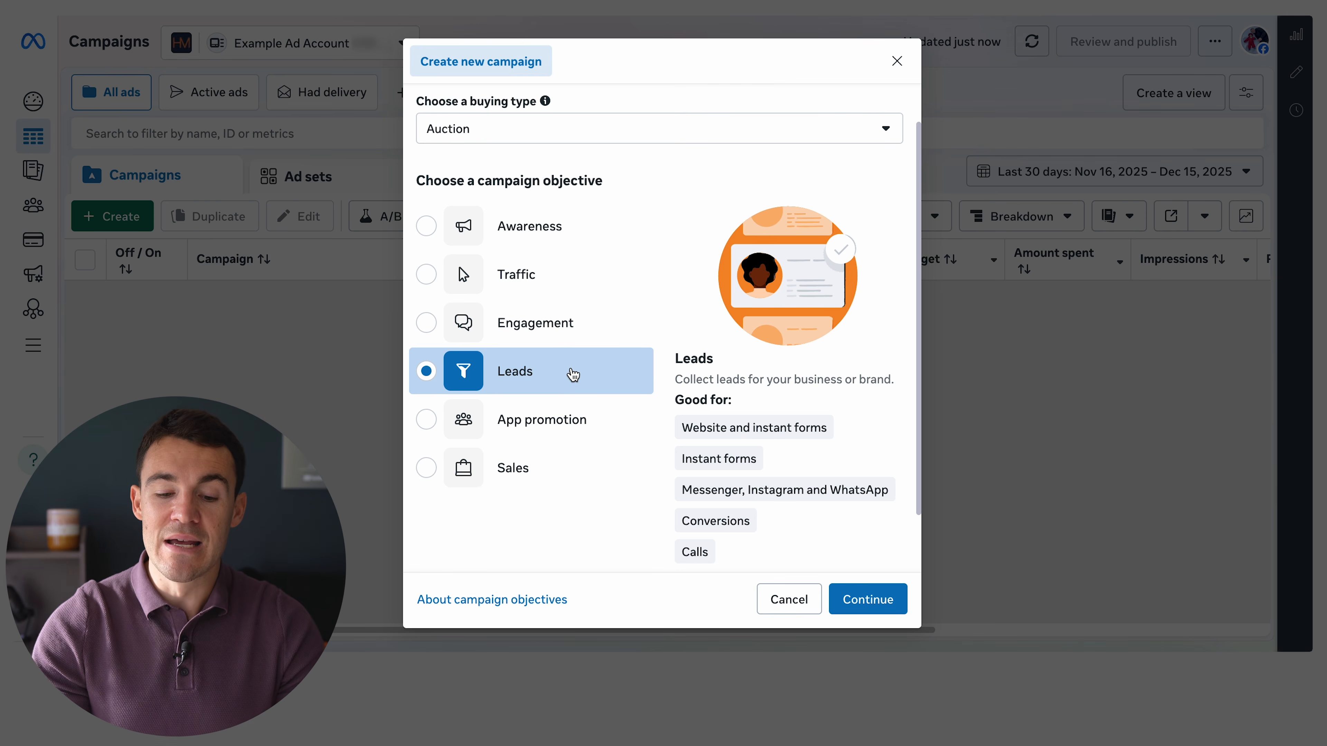
click(879, 605)
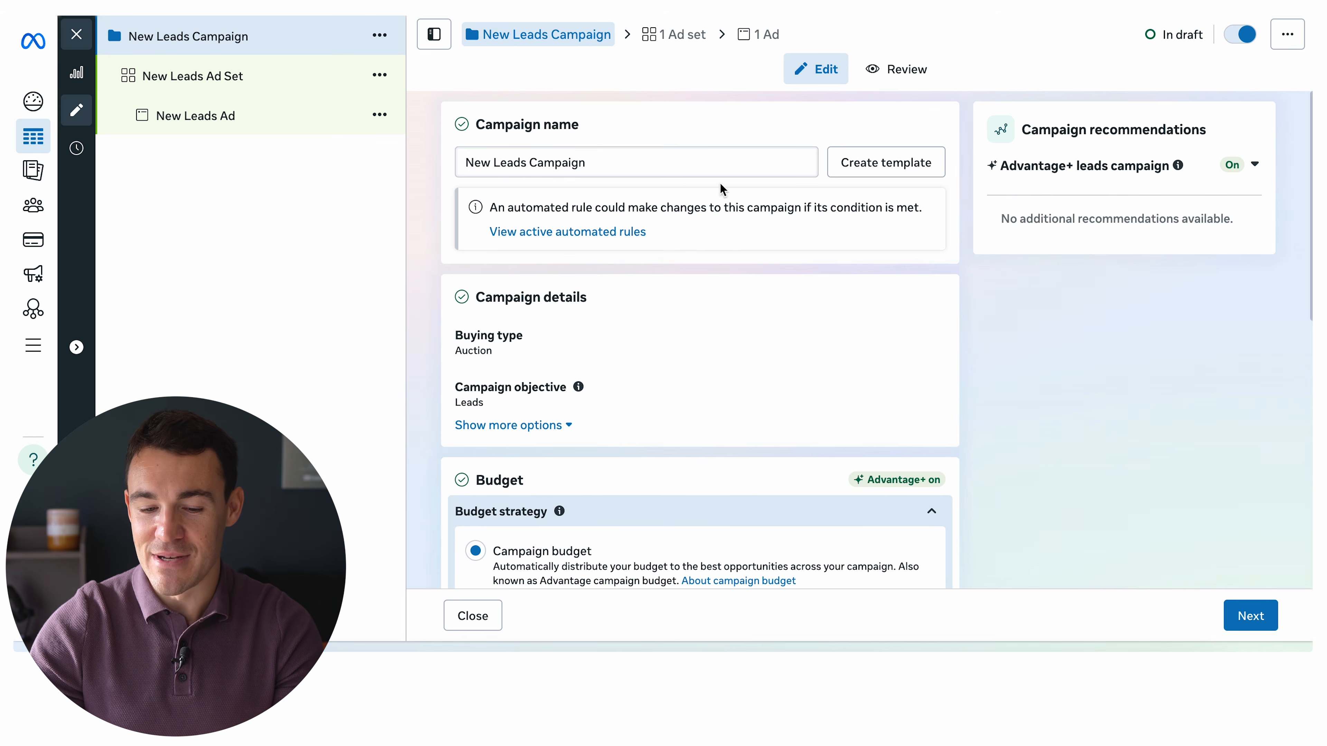
Examine the campaign's details, its budget strategy and the choices for daily or lifetime budget
scroll(808, 287, down, 2)
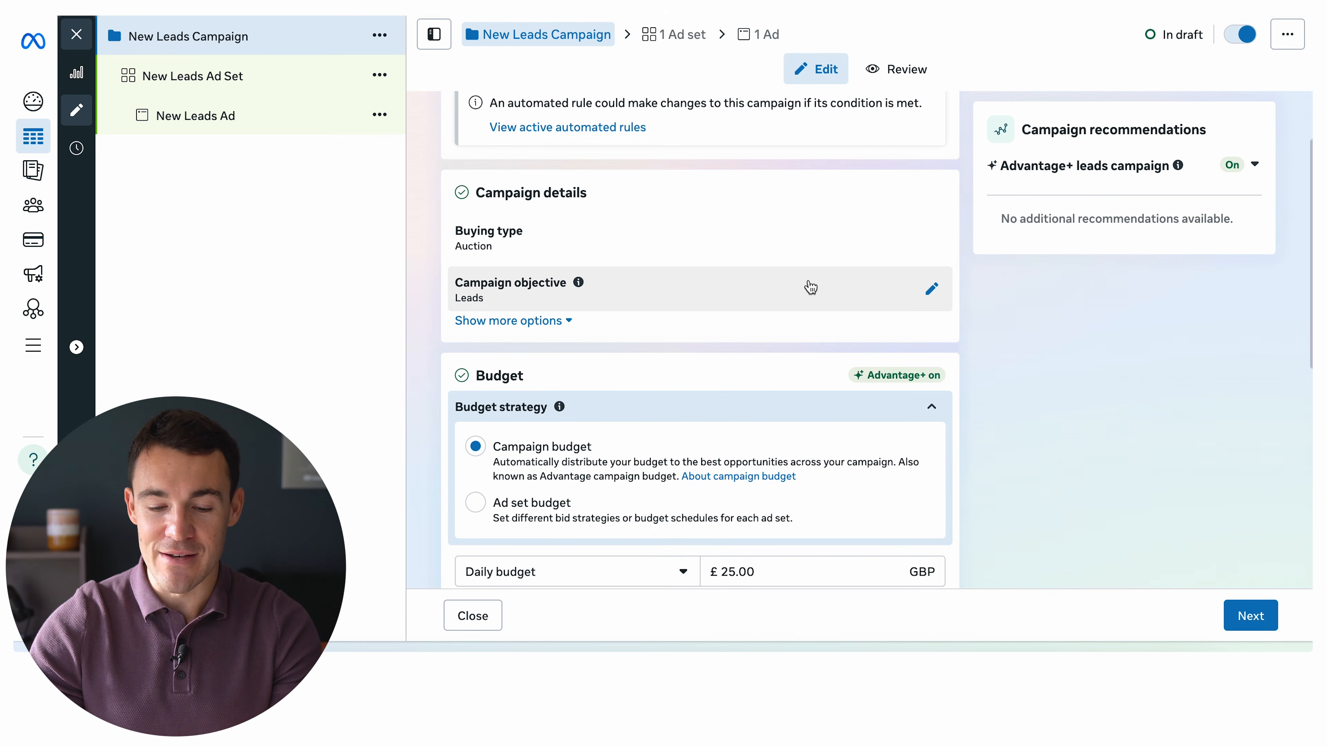
scroll(810, 287, down, 2)
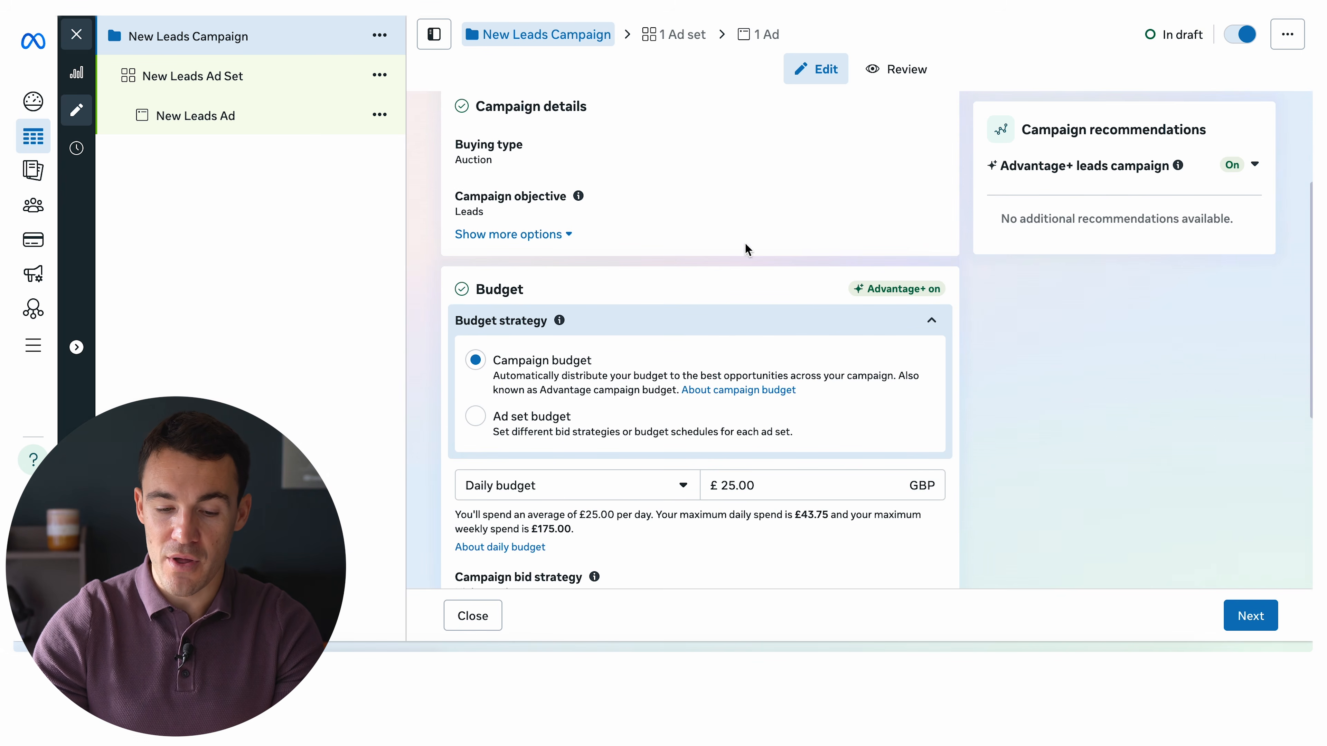
scroll(745, 249, down, 3)
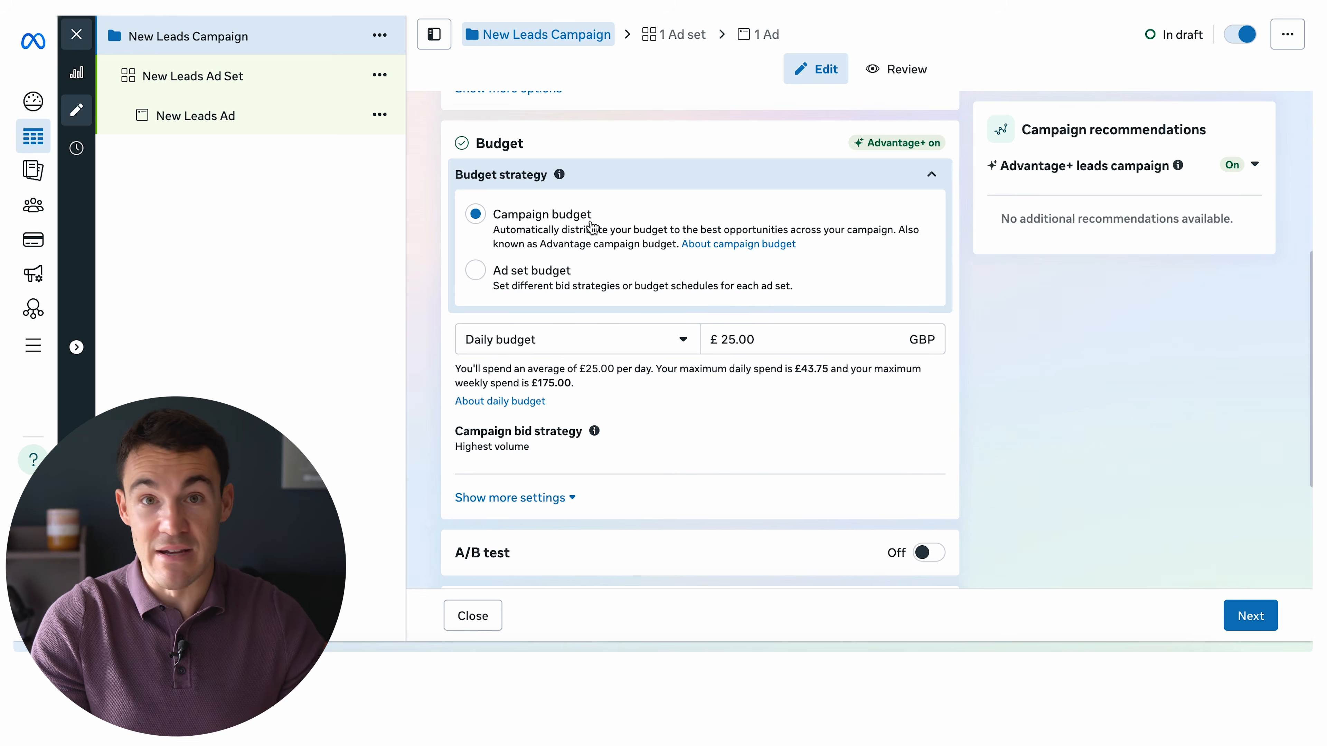
scroll(968, 227, down, 1)
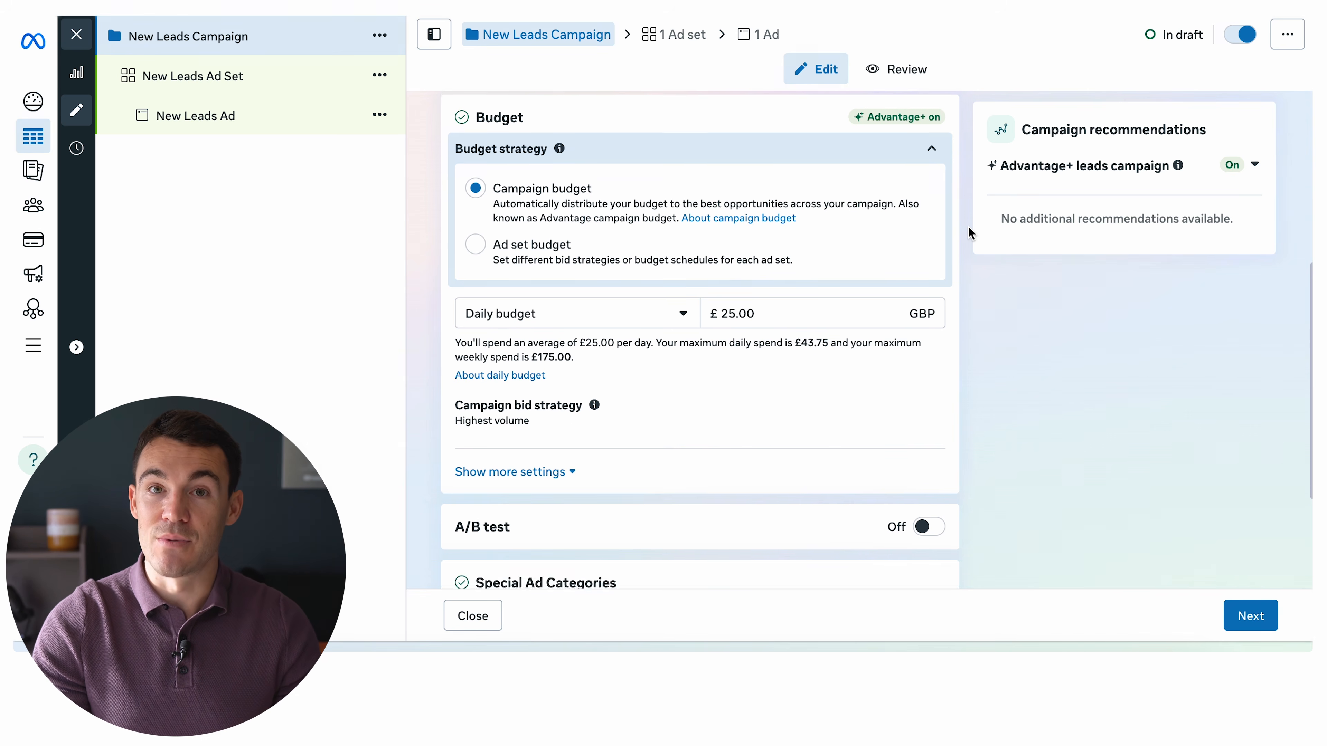
scroll(962, 242, down, 1)
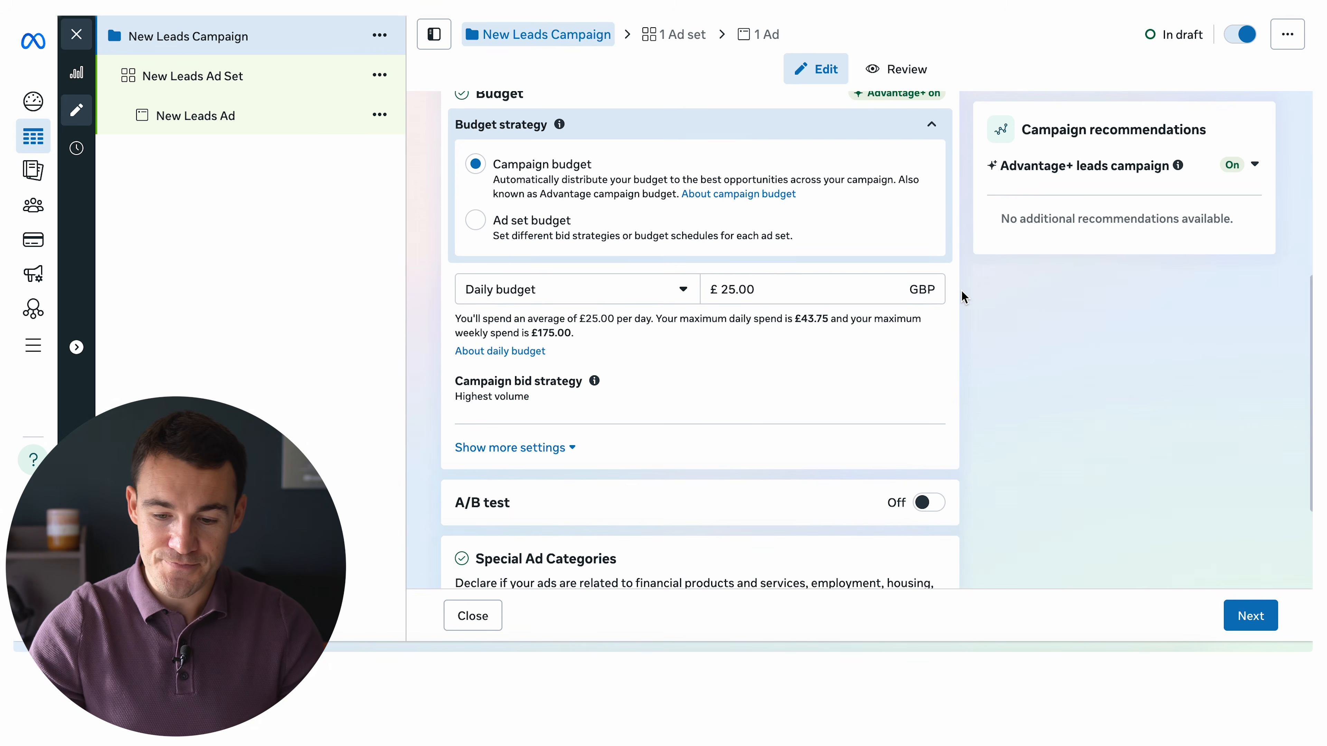
scroll(867, 281, up, 1)
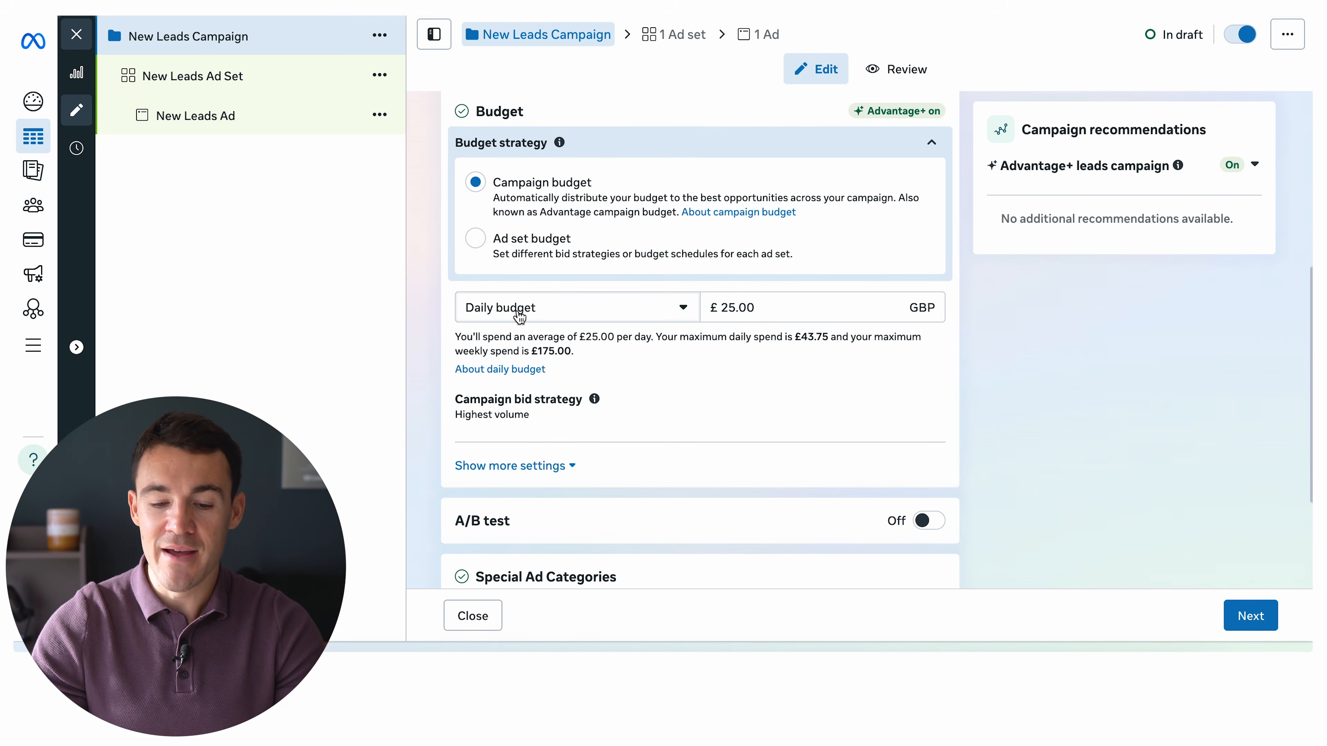
click(579, 311)
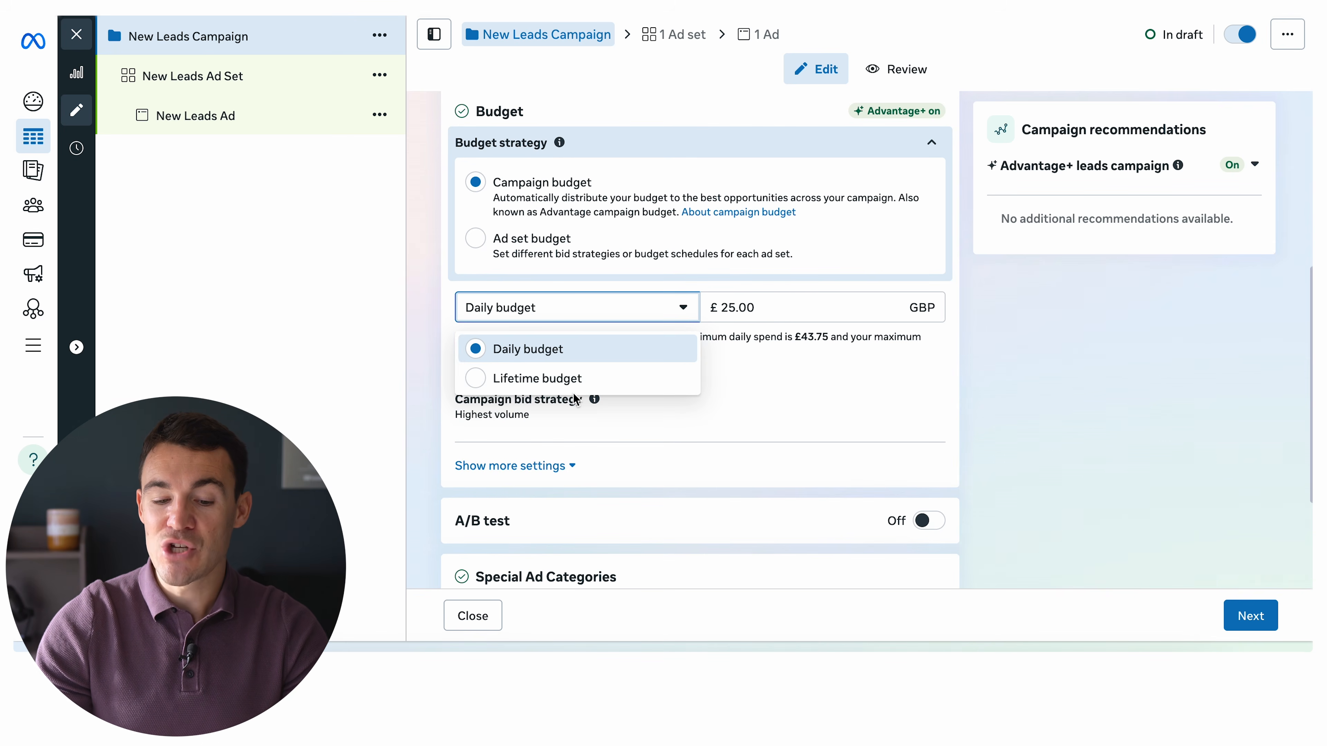
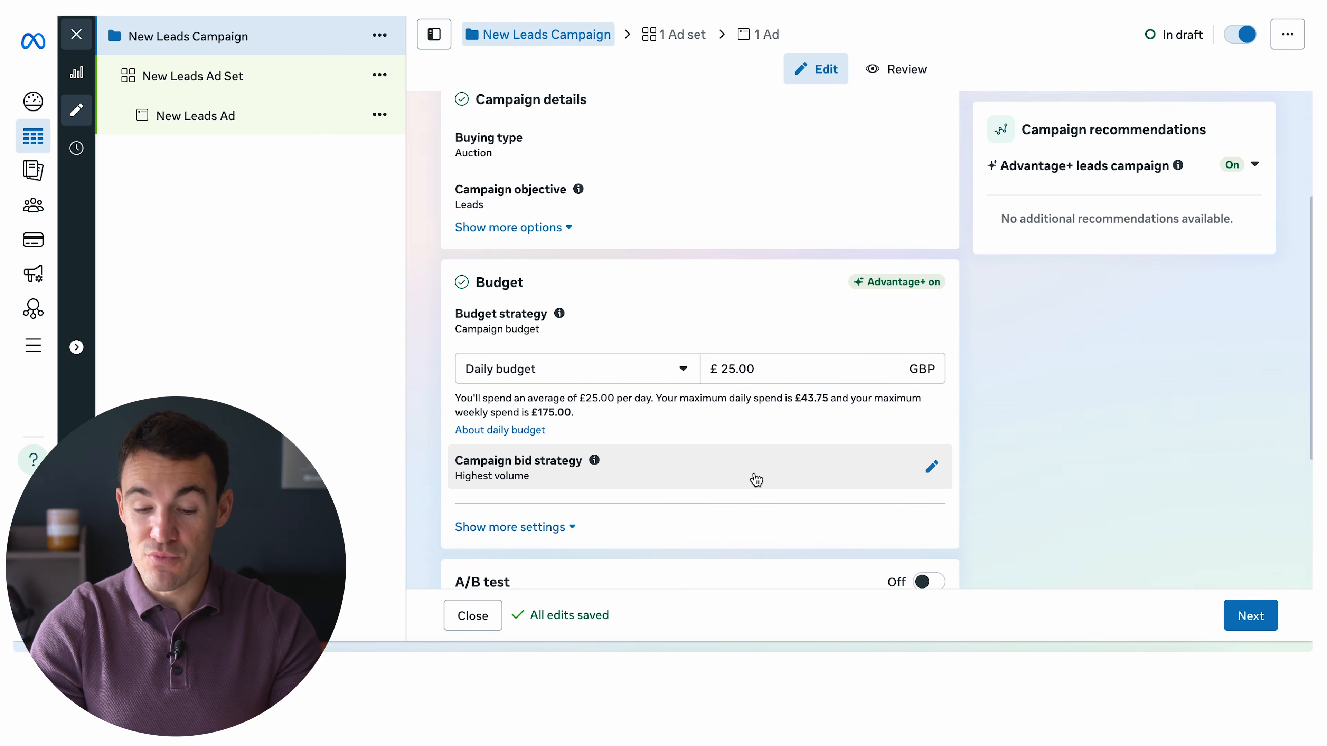
Examine the available campaign bid strategies and dismiss the choices without changing the strategy
click(932, 467)
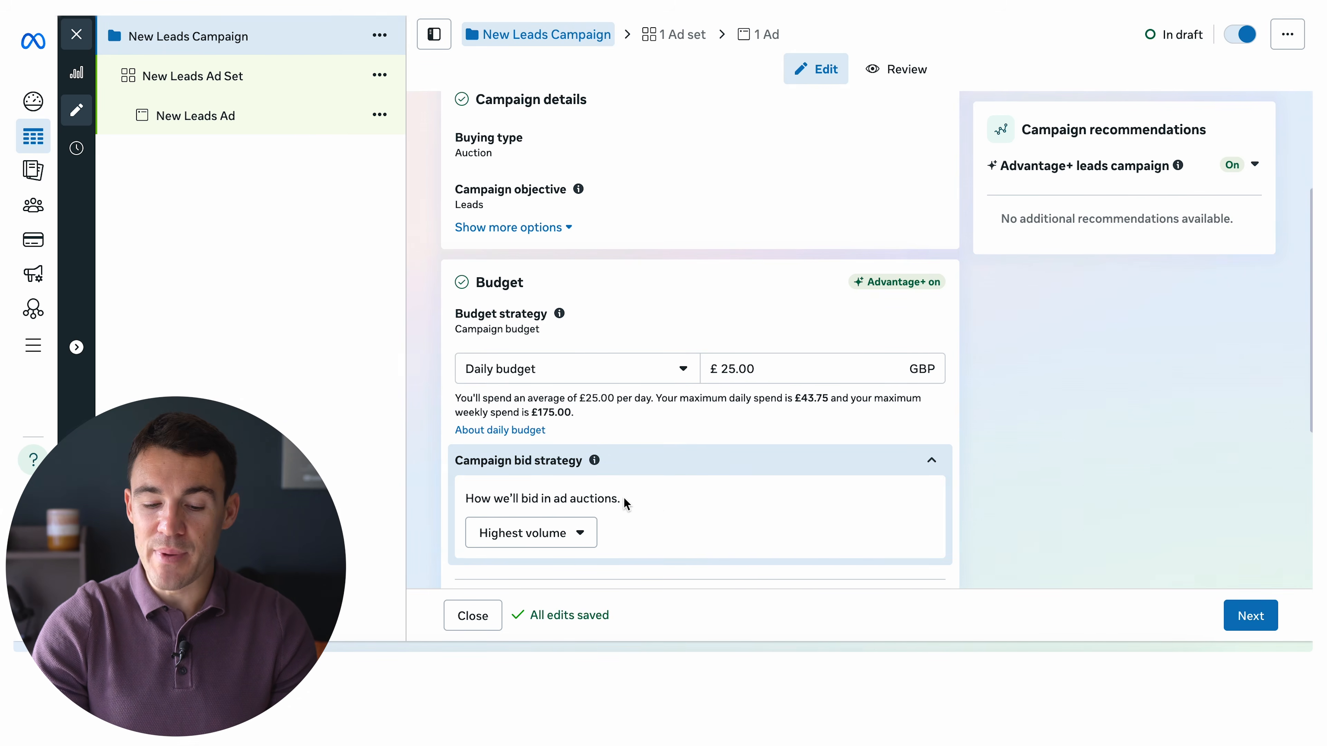
scroll(659, 503, down, 2)
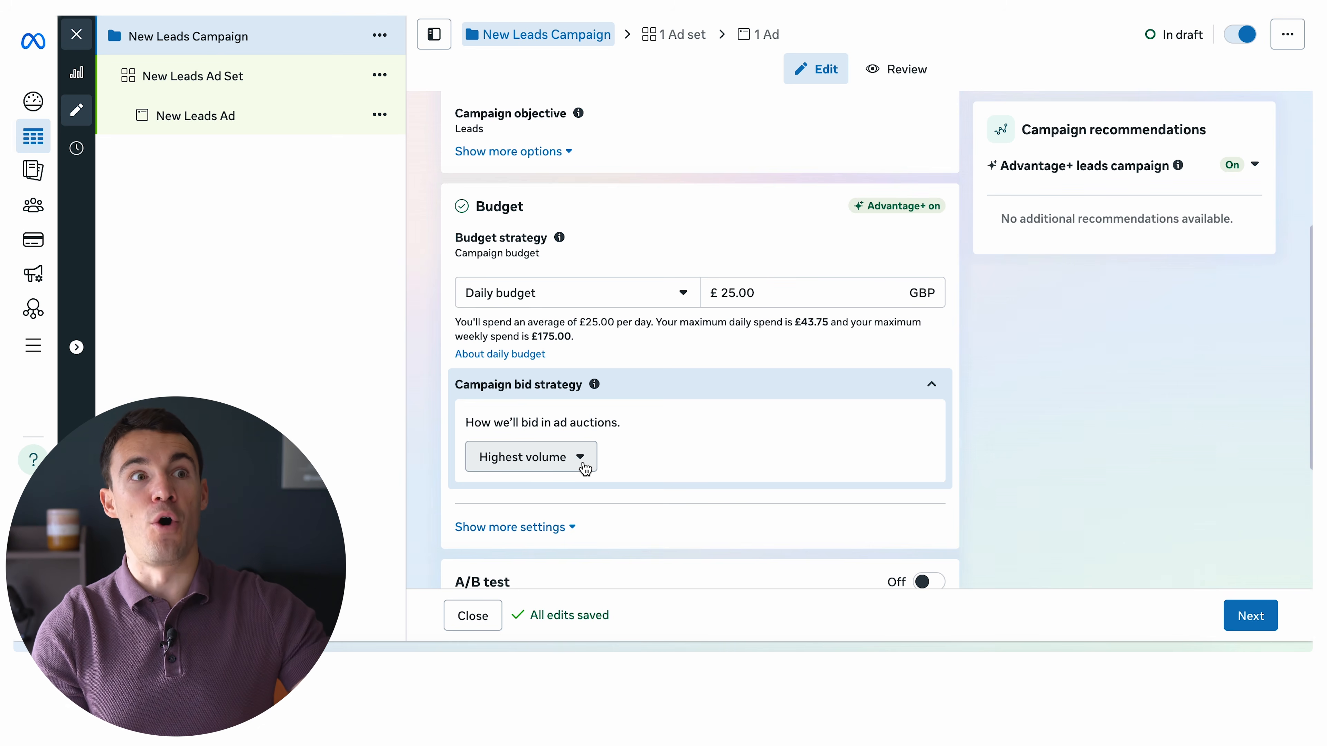
click(585, 469)
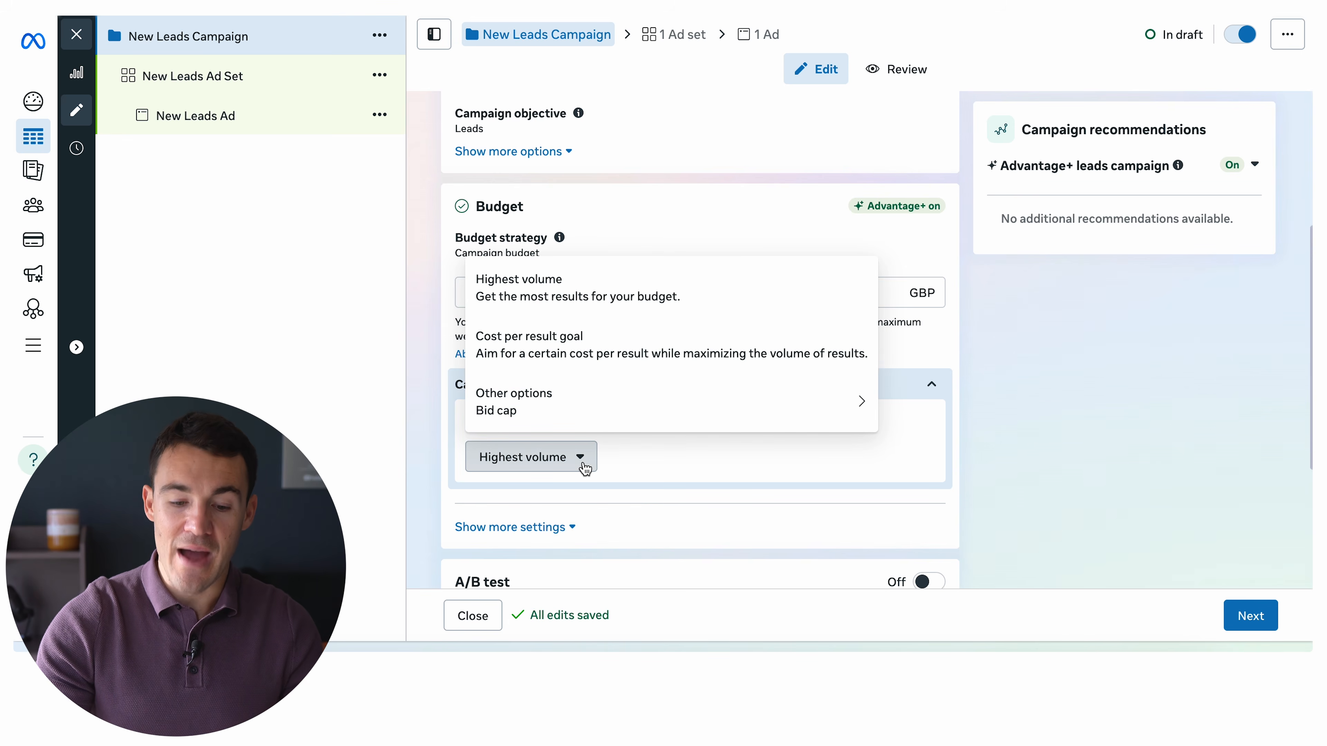
mouse_move(536, 413)
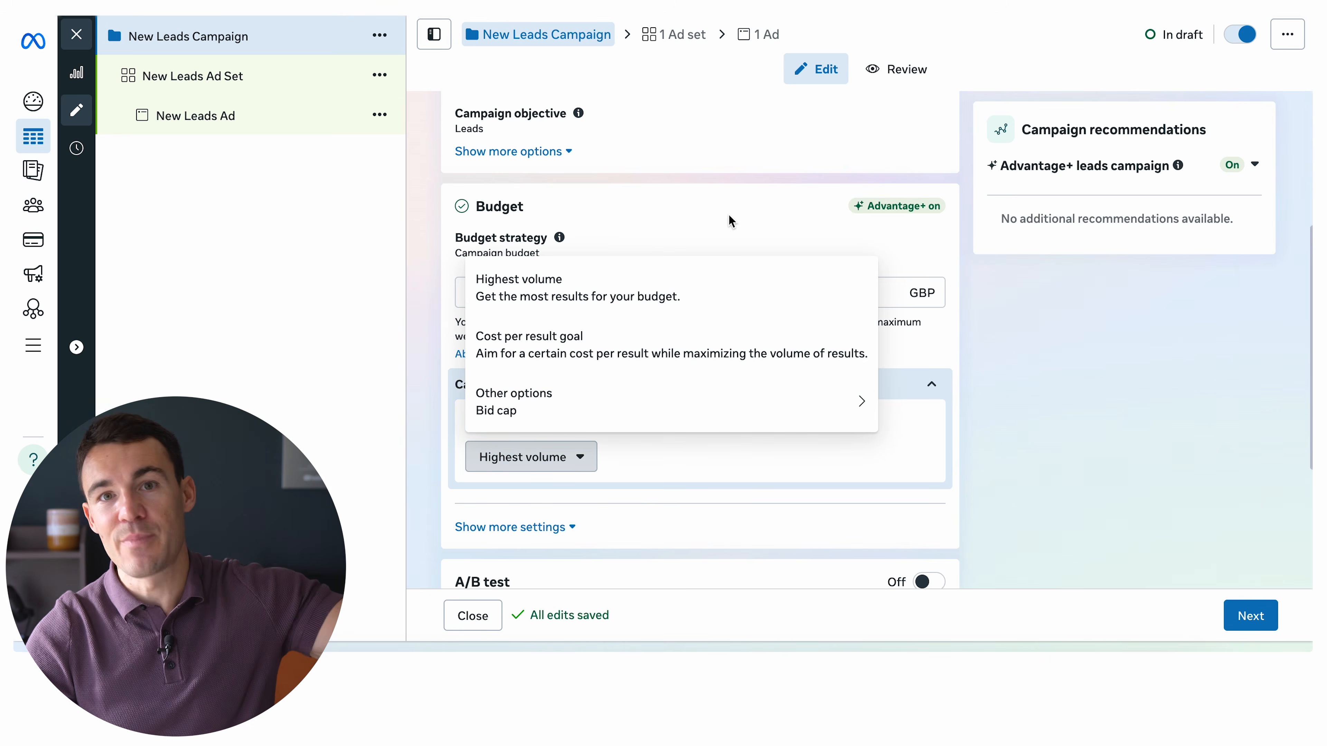
click(730, 204)
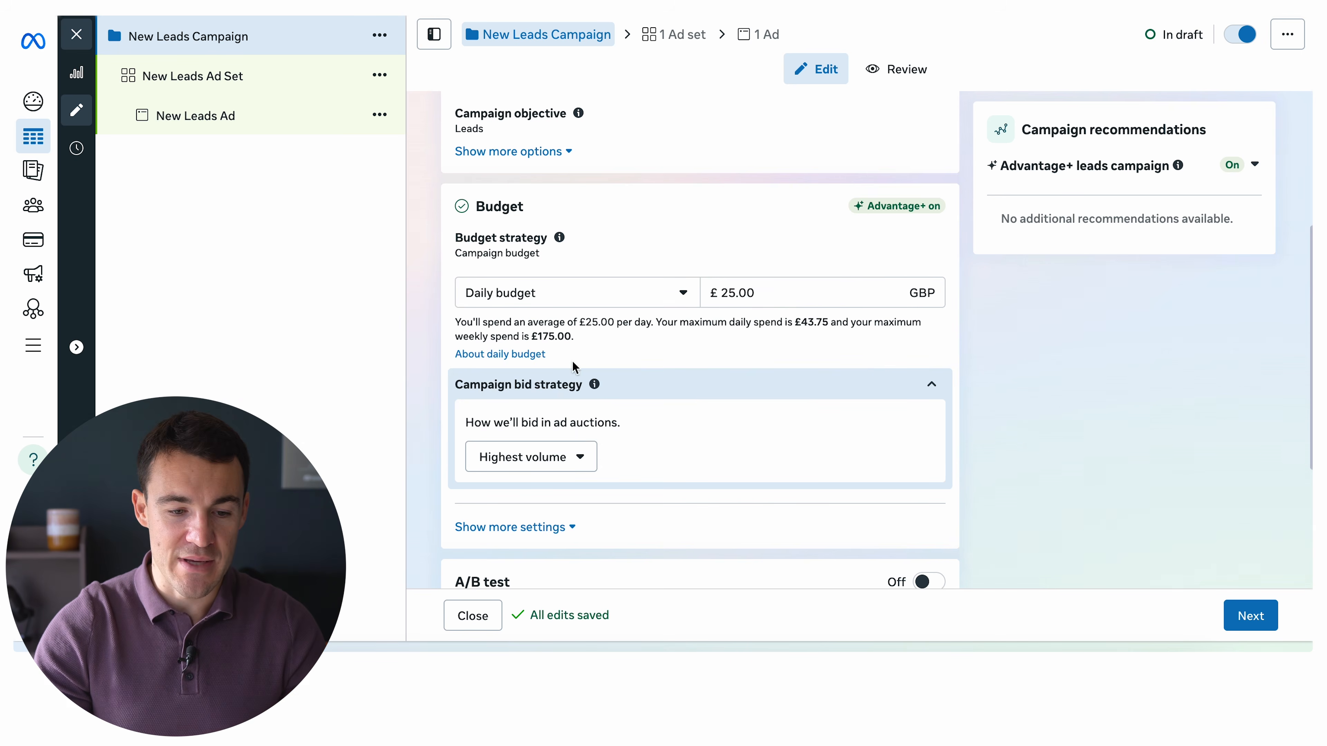
Examine the Special Ad Categories that can be declared for the campaign and dismiss the choices without selecting any
scroll(690, 397, down, 1)
scroll(740, 456, down, 3)
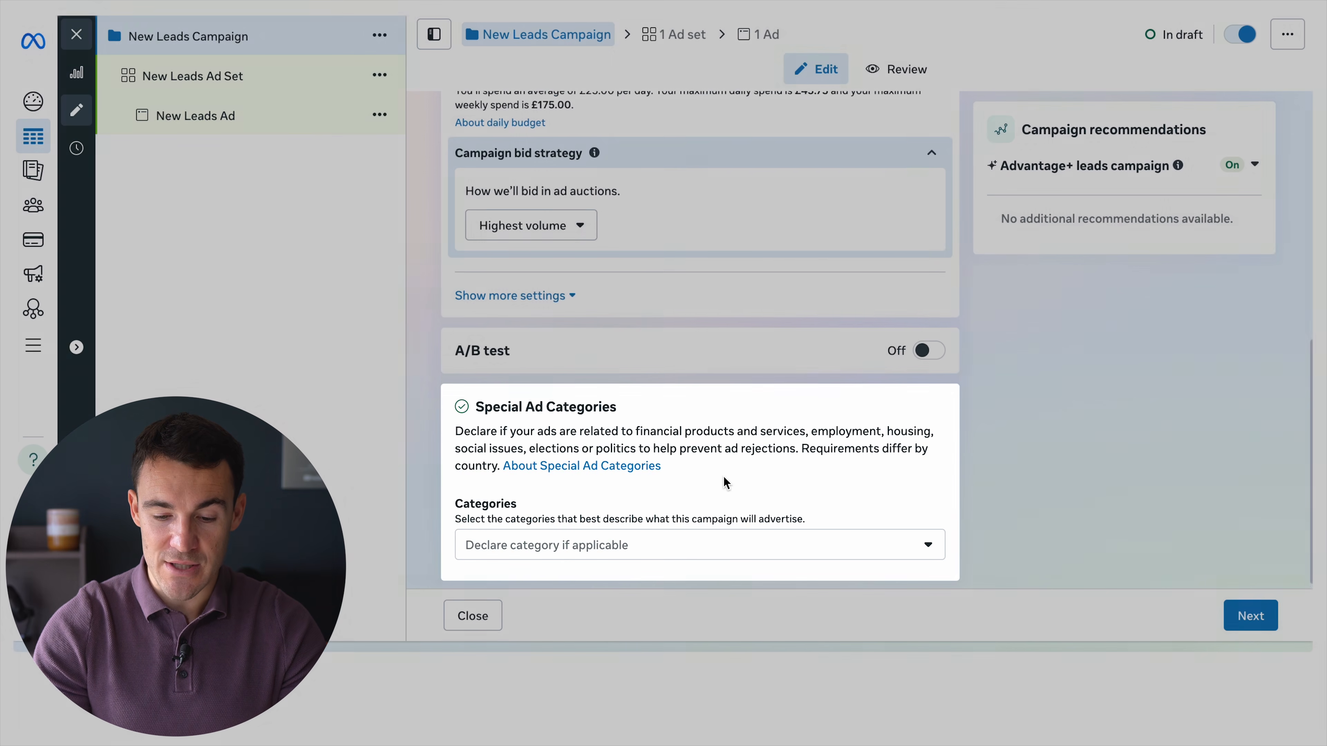
scroll(723, 479, down, 1)
click(935, 543)
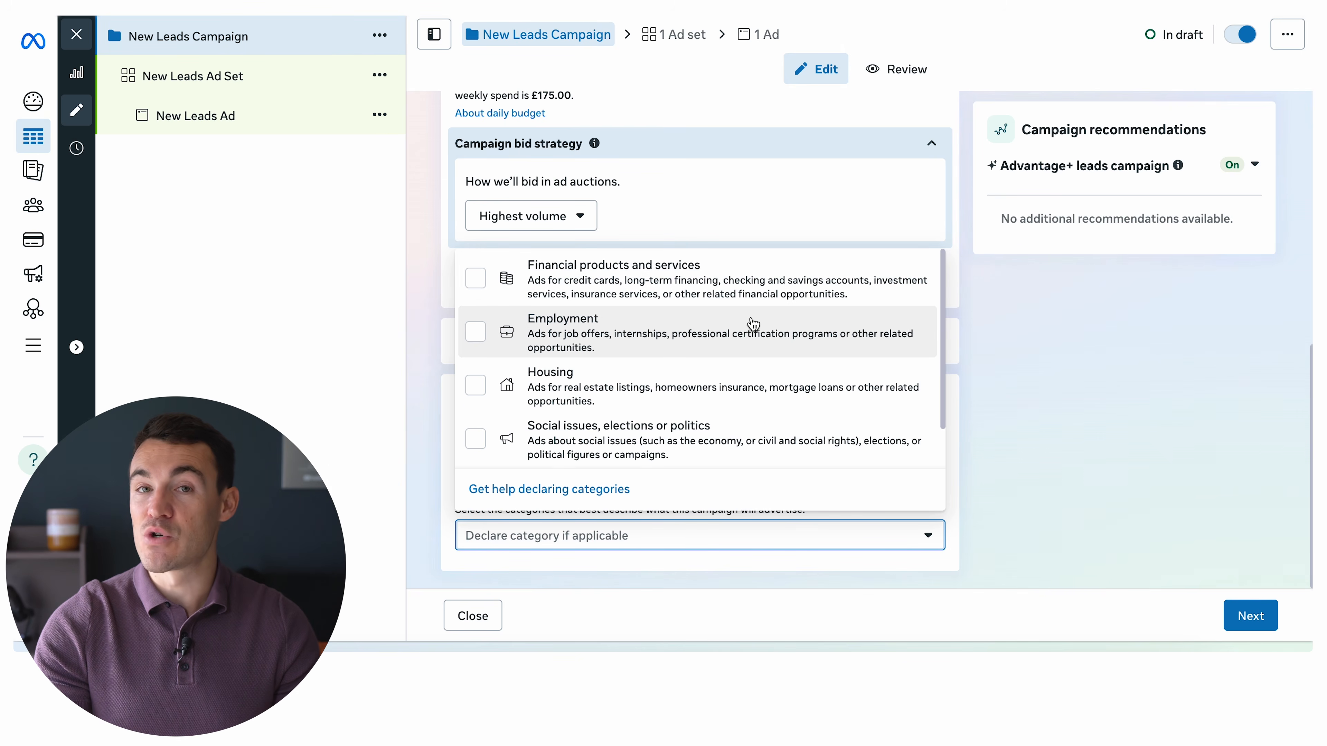
click(967, 380)
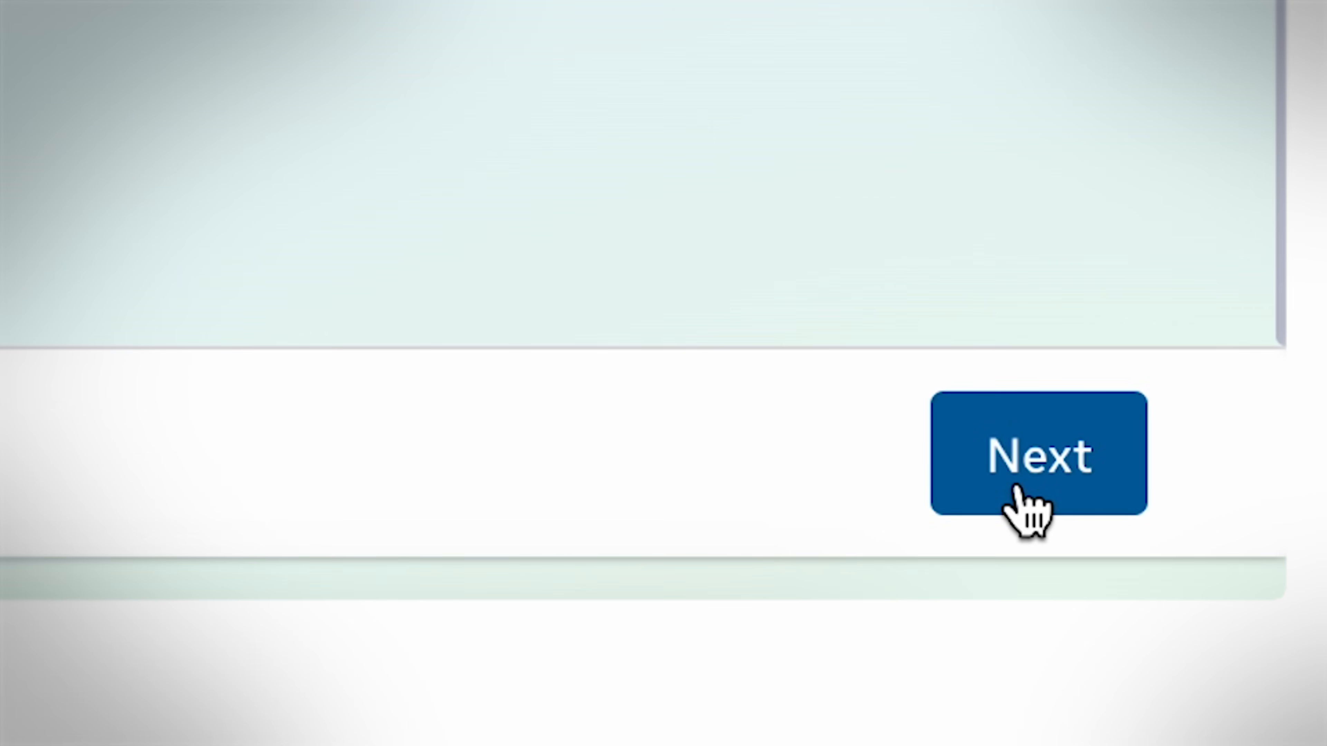
Proceed to the ad set settings and set the conversion location to Website
click(1016, 489)
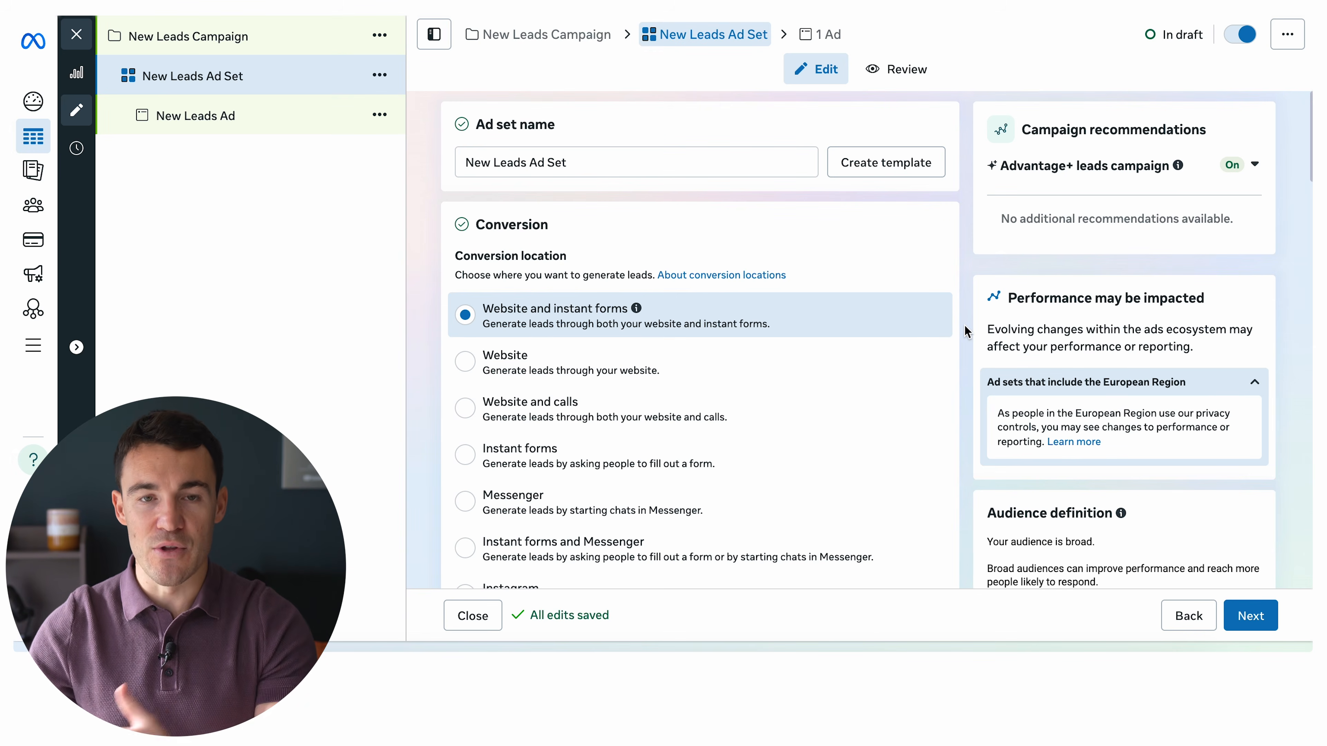
click(686, 373)
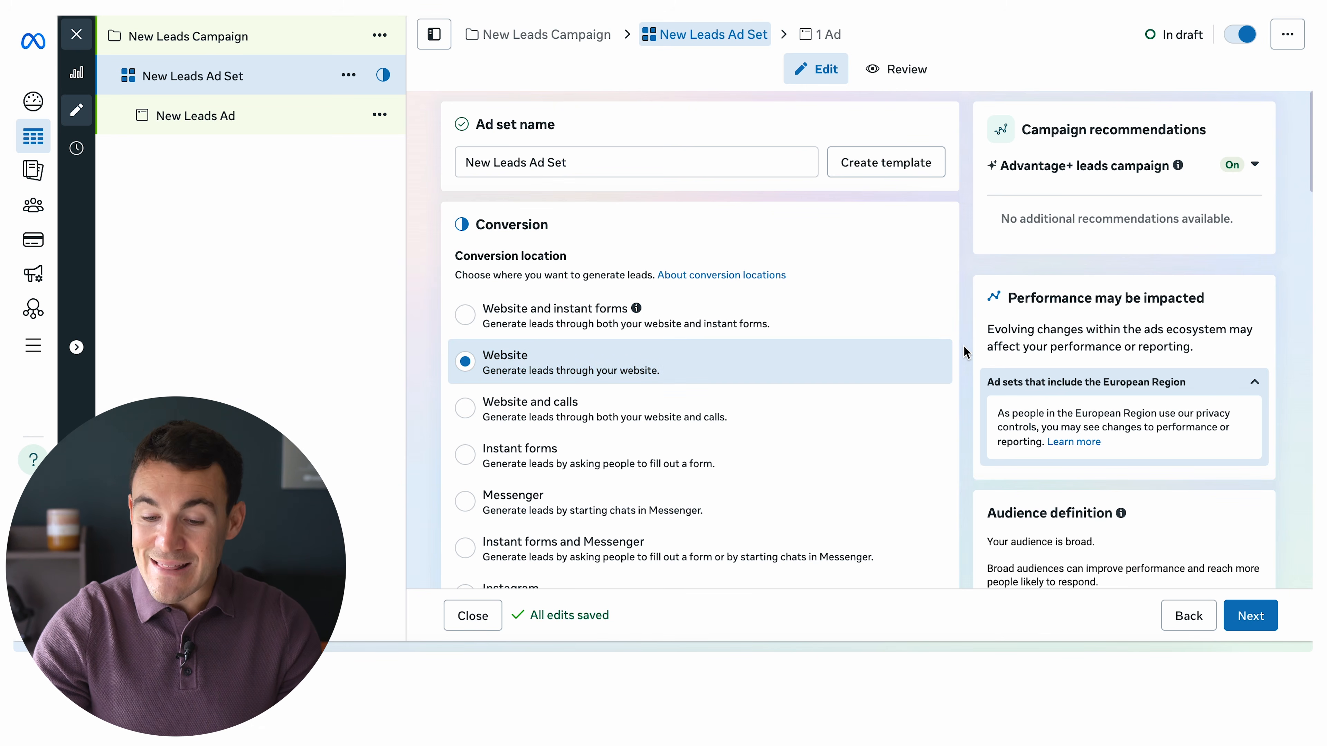
scroll(965, 352, down, 1)
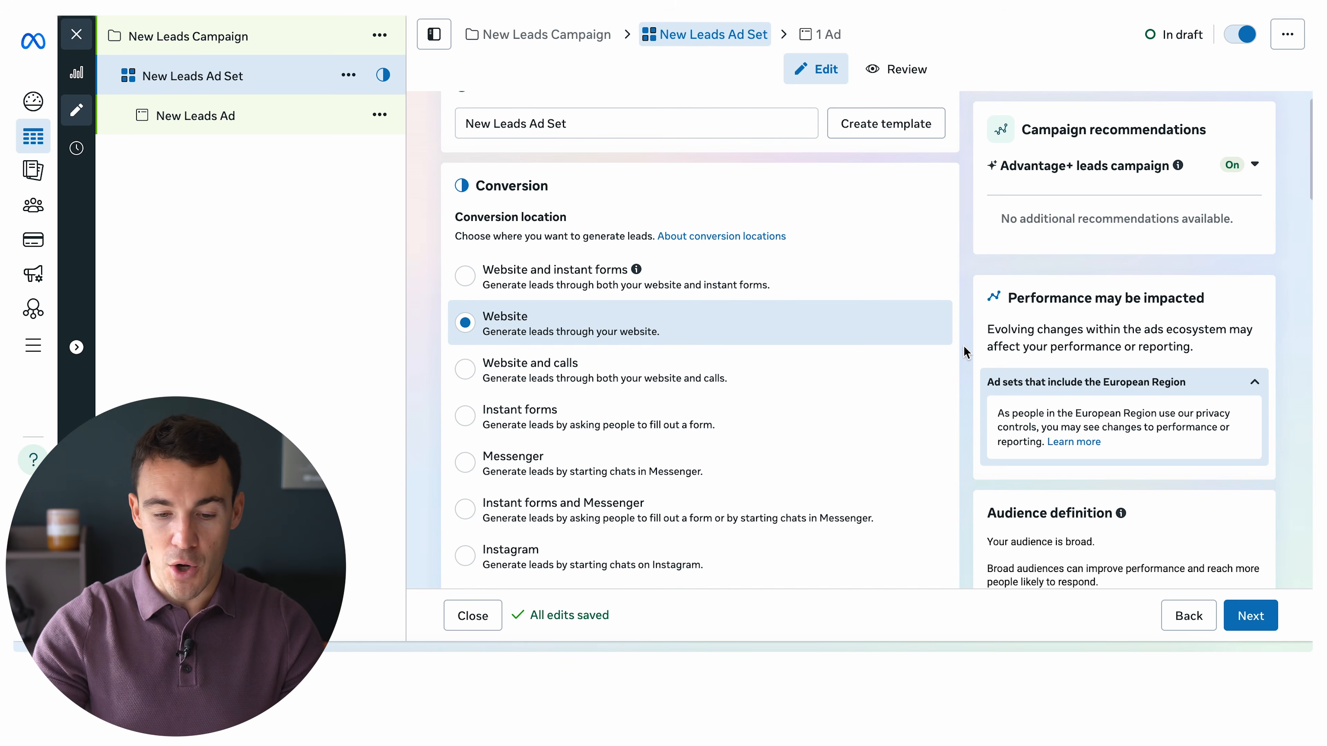
scroll(966, 352, down, 1)
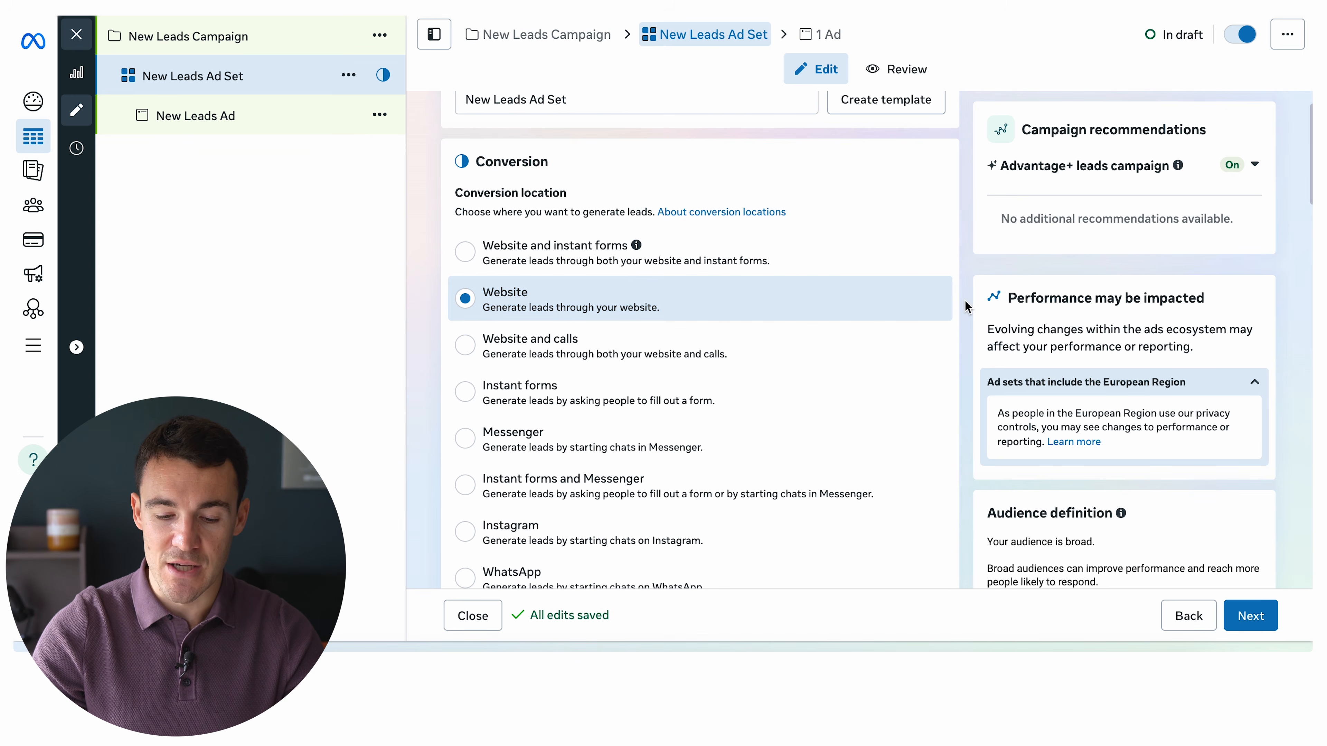
scroll(732, 288, down, 2)
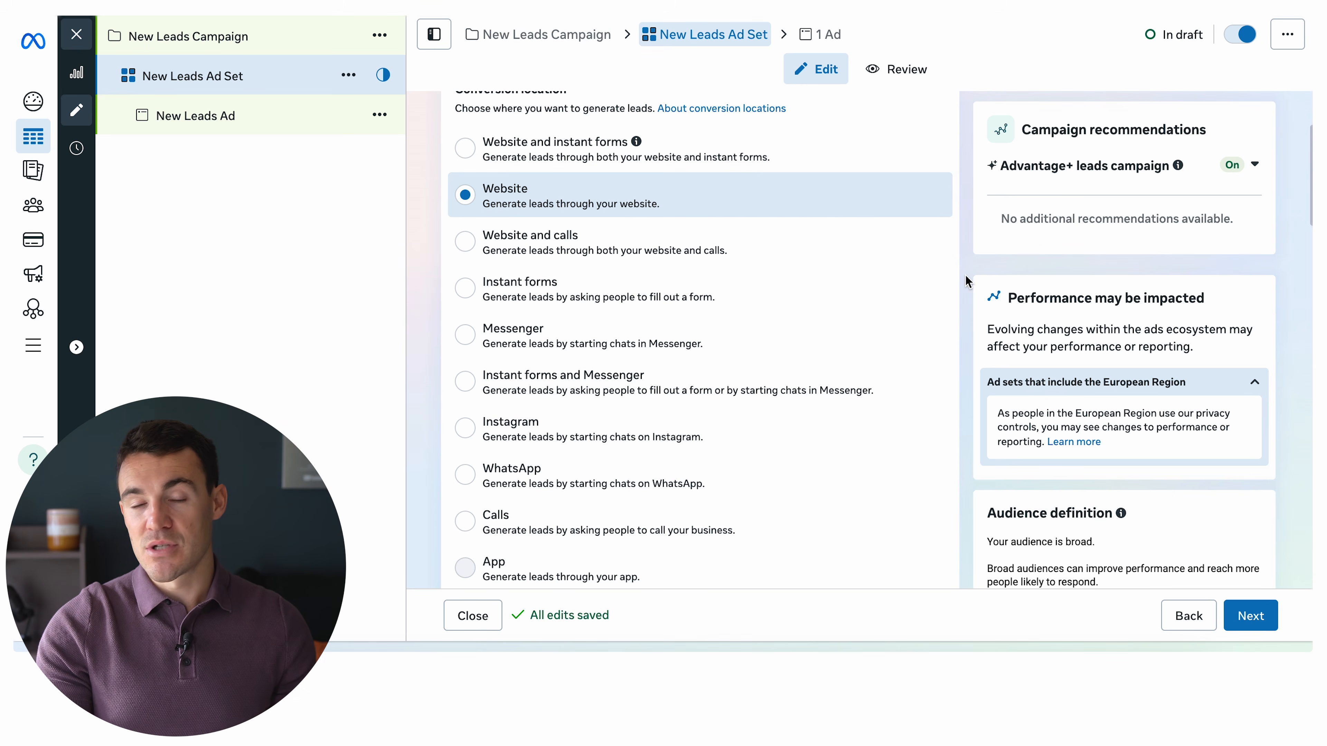
scroll(971, 330, down, 4)
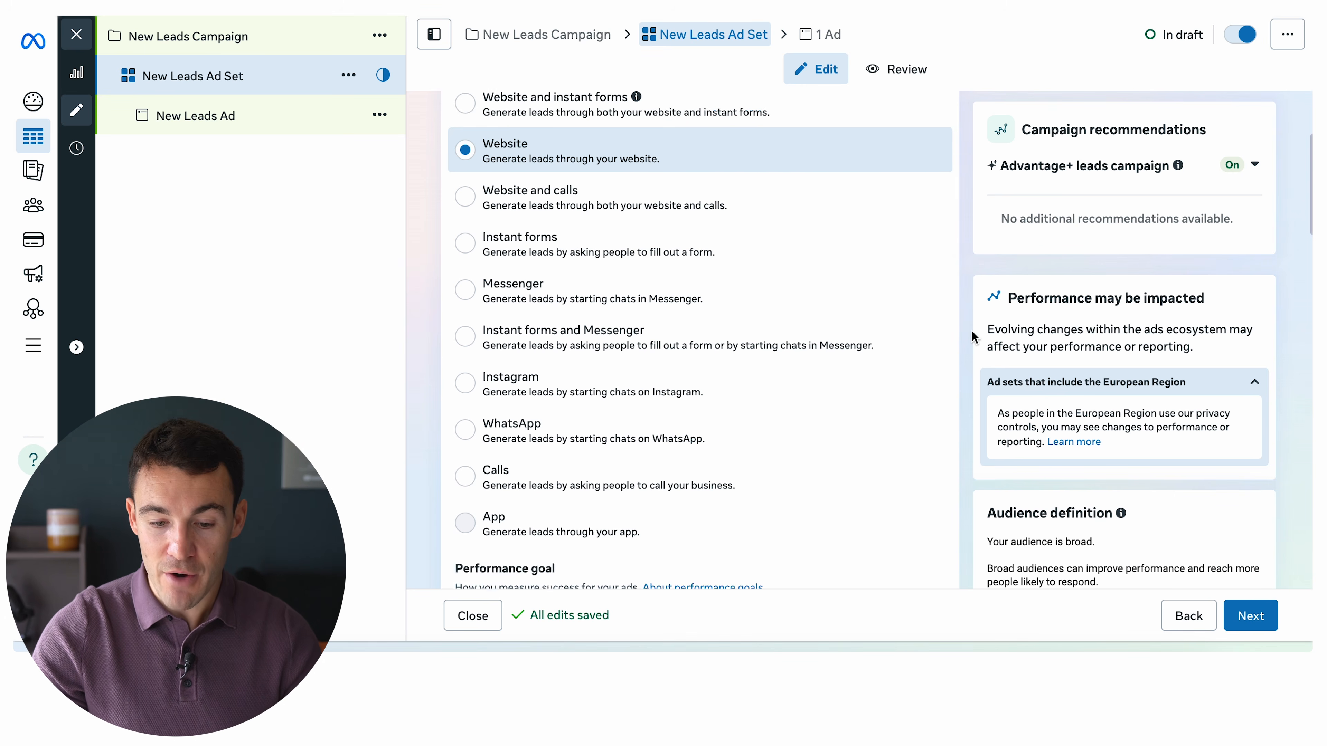
scroll(971, 331, down, 3)
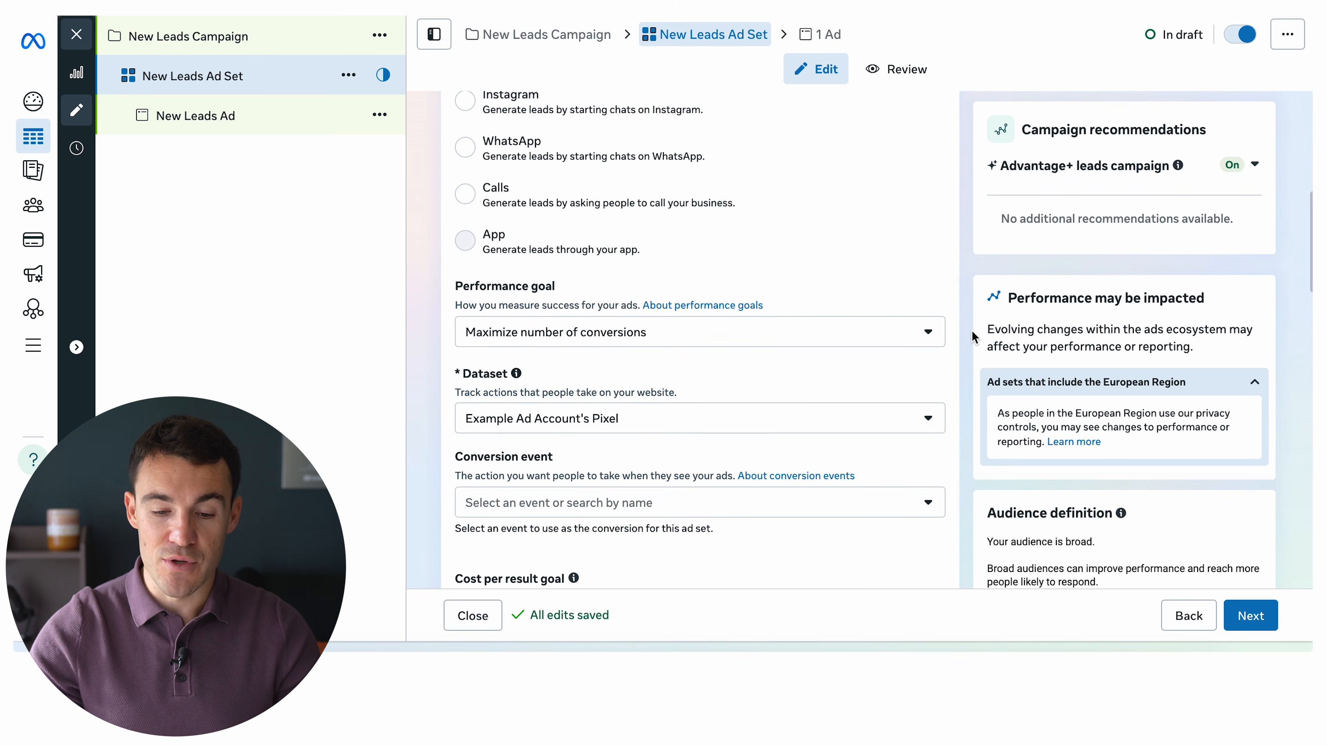
scroll(971, 331, up, 7)
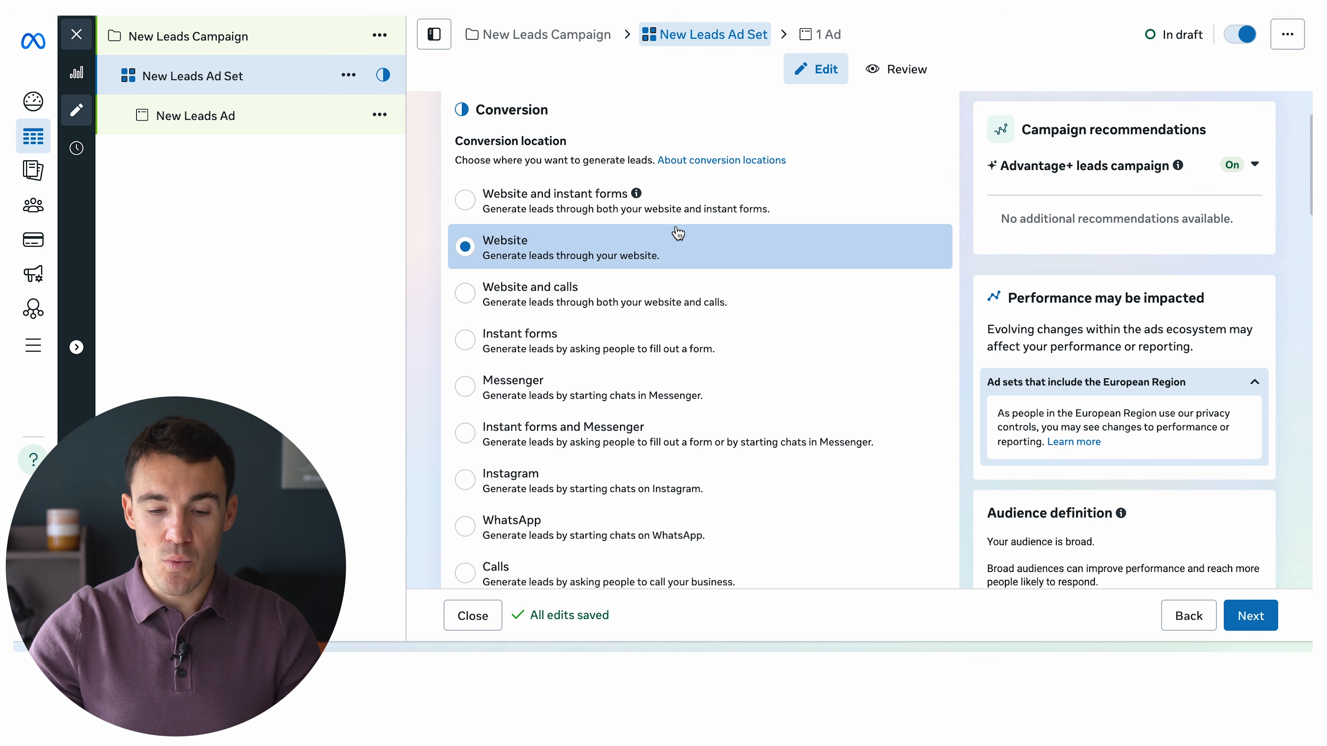
Examine the performance goal choices for the ad set and dismiss them without changing the goal
scroll(742, 272, down, 7)
scroll(750, 277, down, 3)
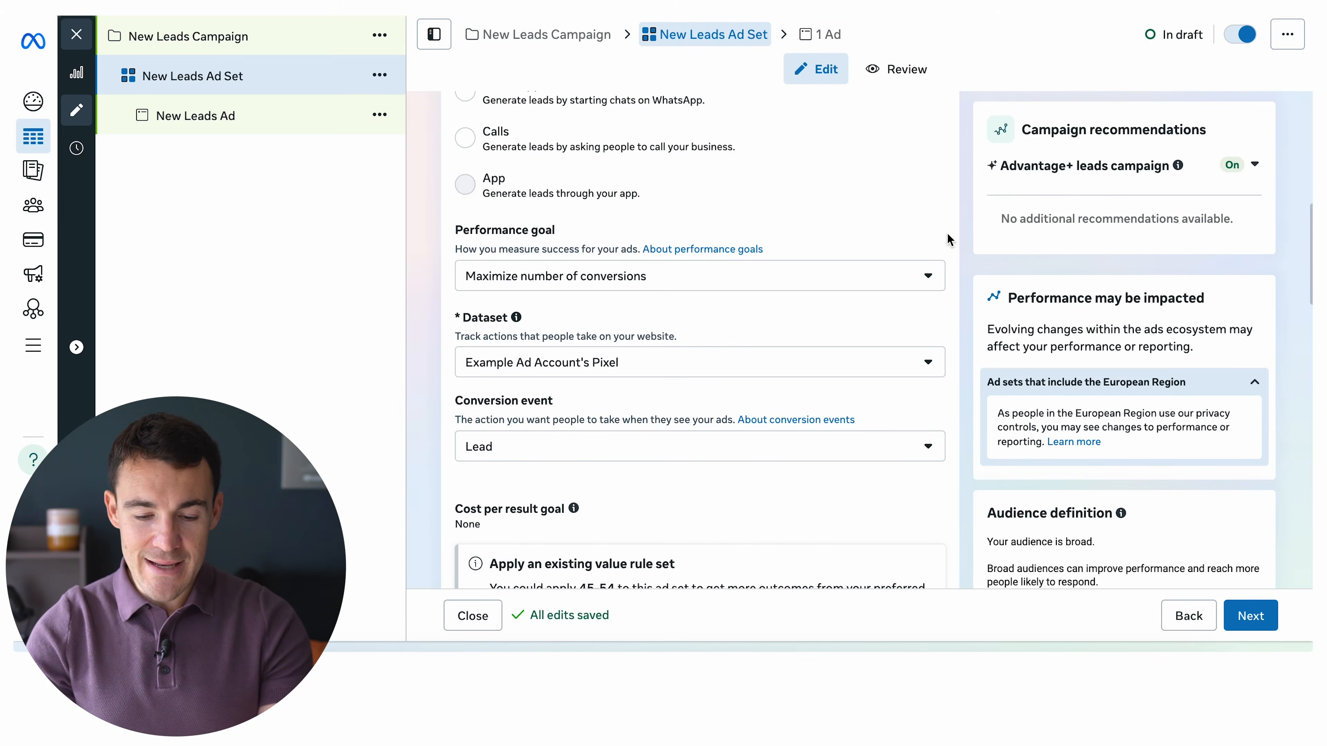
click(931, 281)
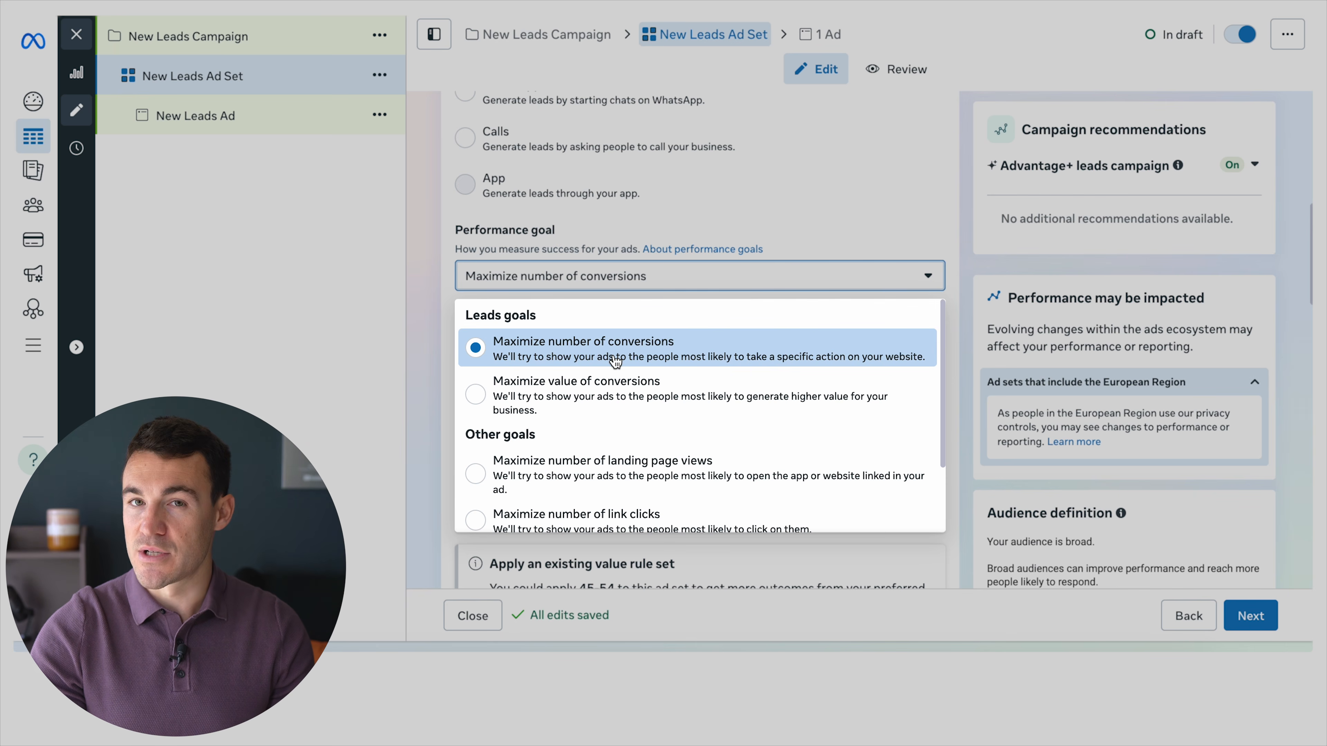
scroll(675, 395, down, 2)
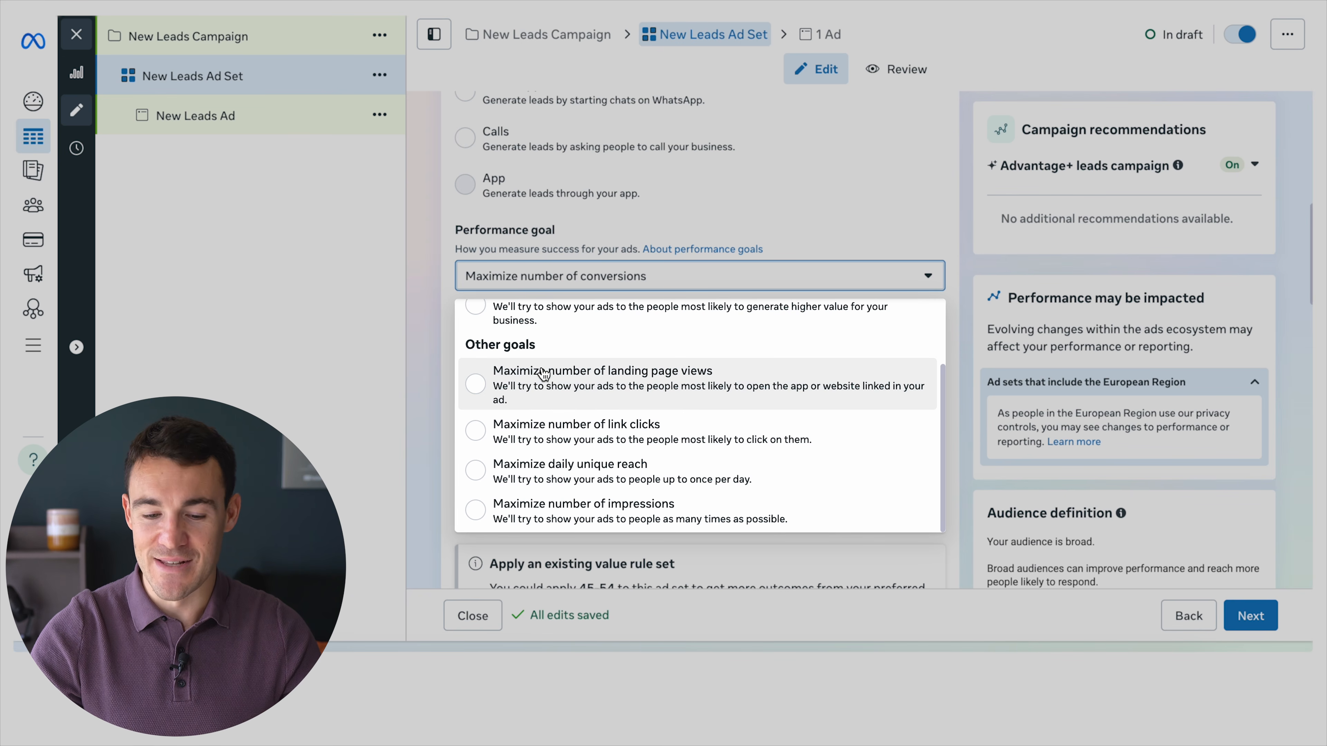
scroll(544, 376, up, 2)
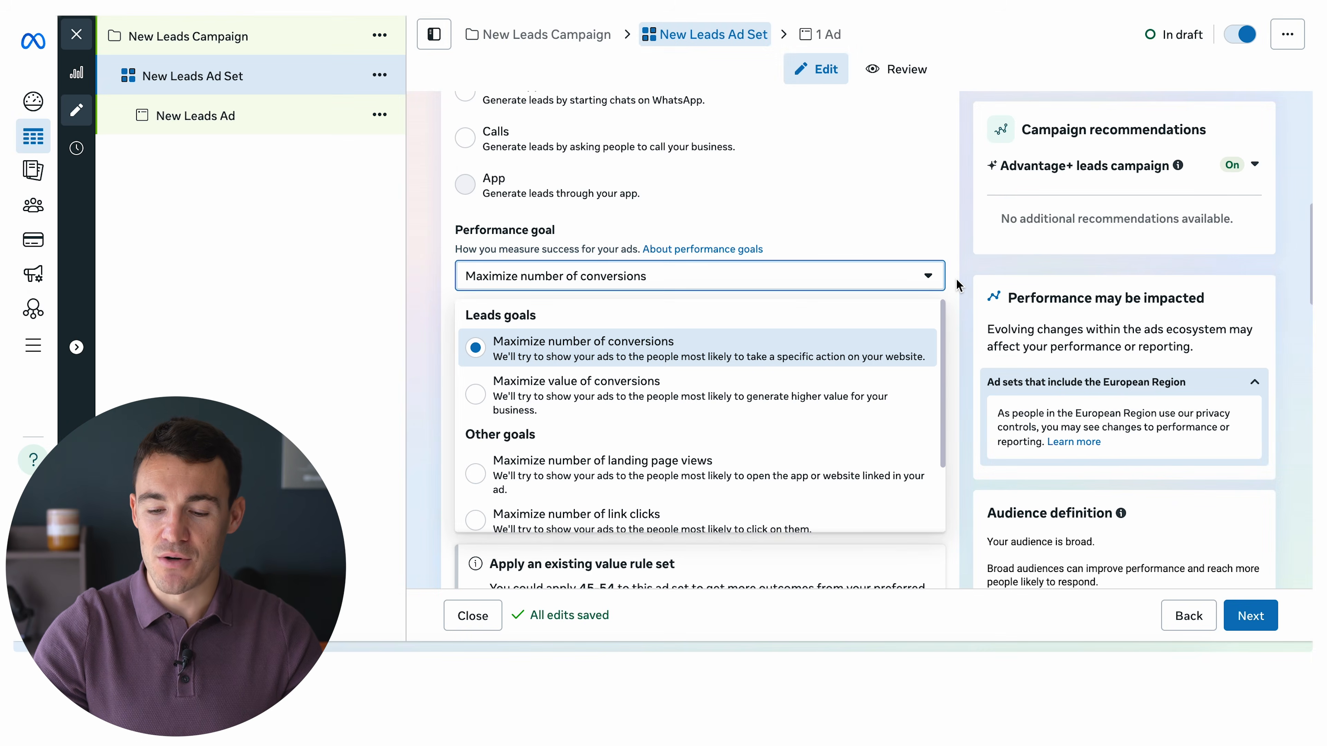
click(957, 285)
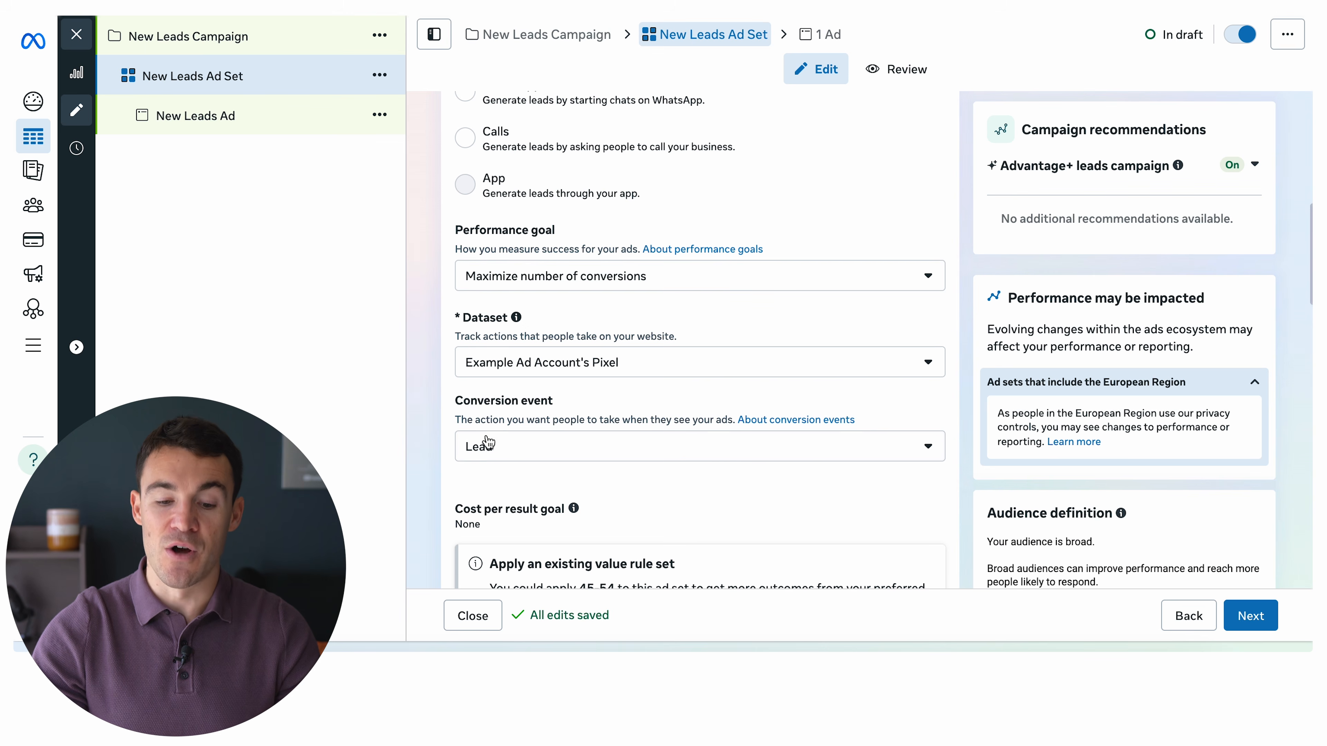
Examine the available conversion events for the ad set and dismiss the choices without changing the event
click(780, 461)
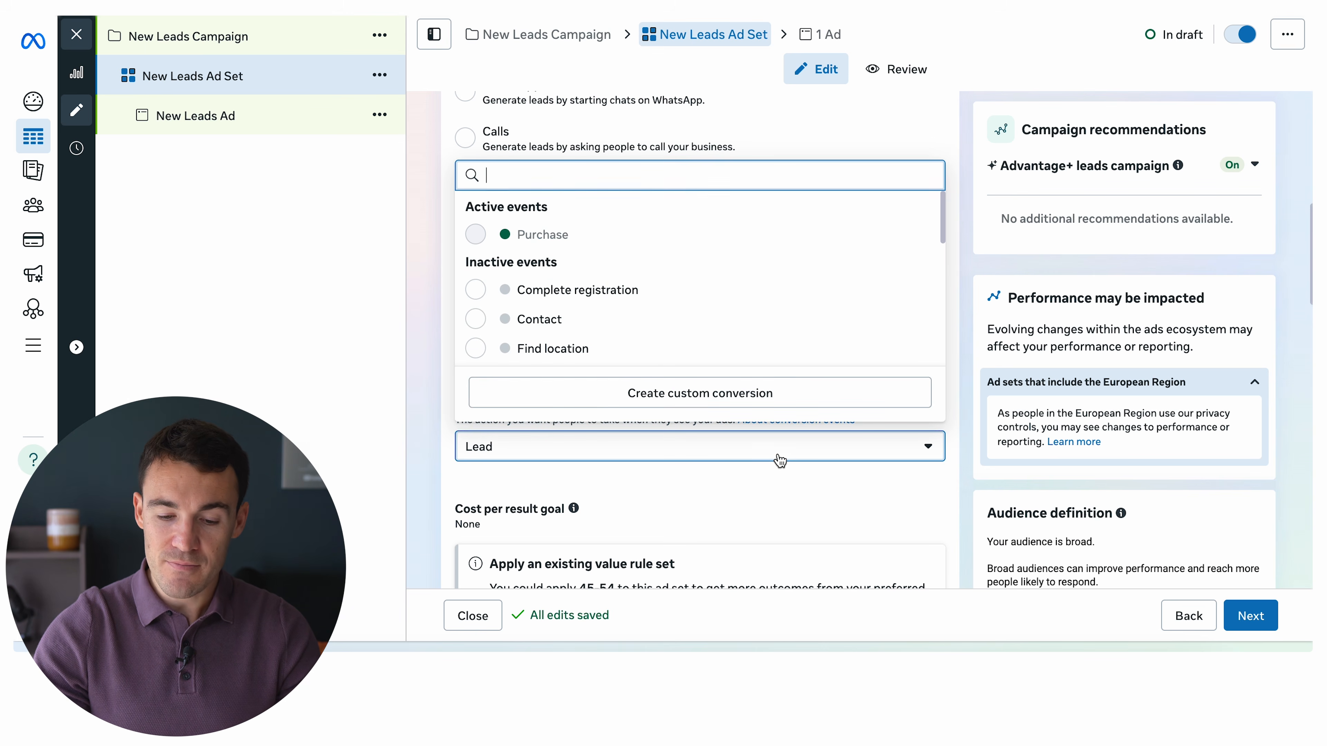
scroll(714, 322, down, 2)
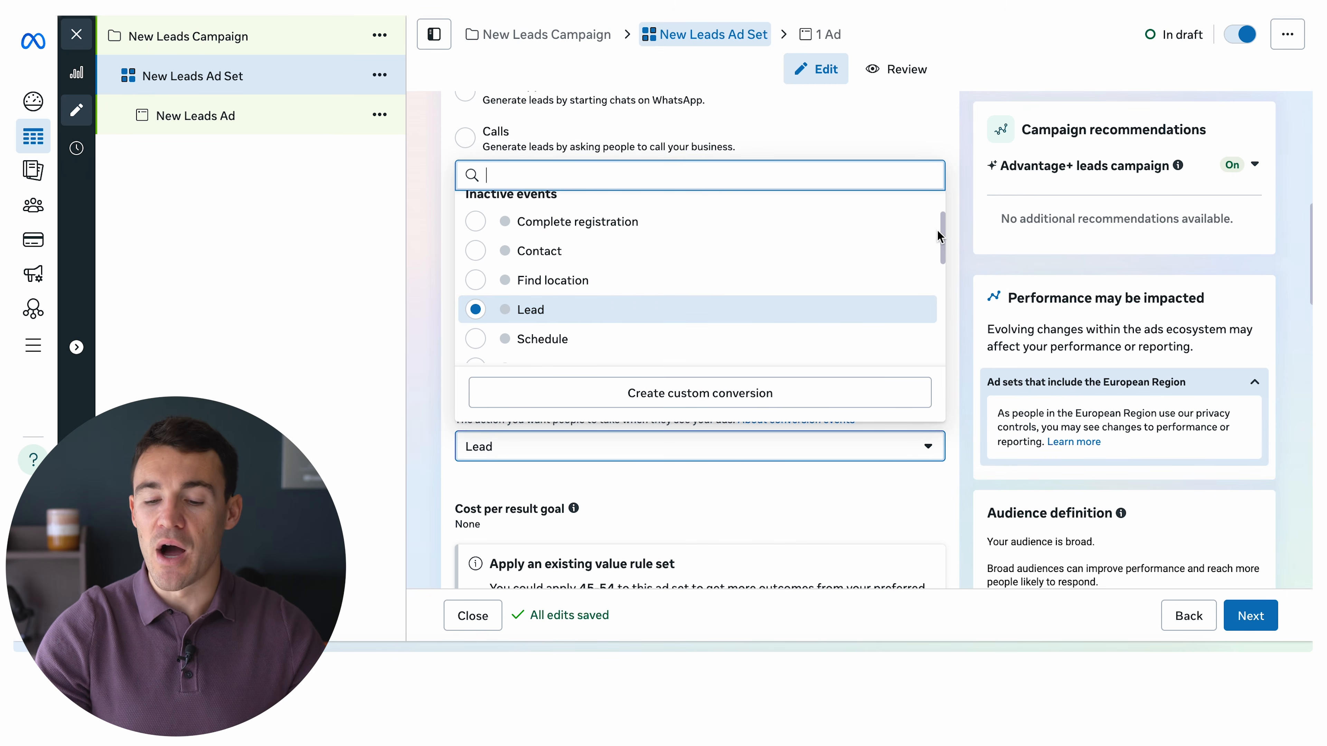
click(958, 210)
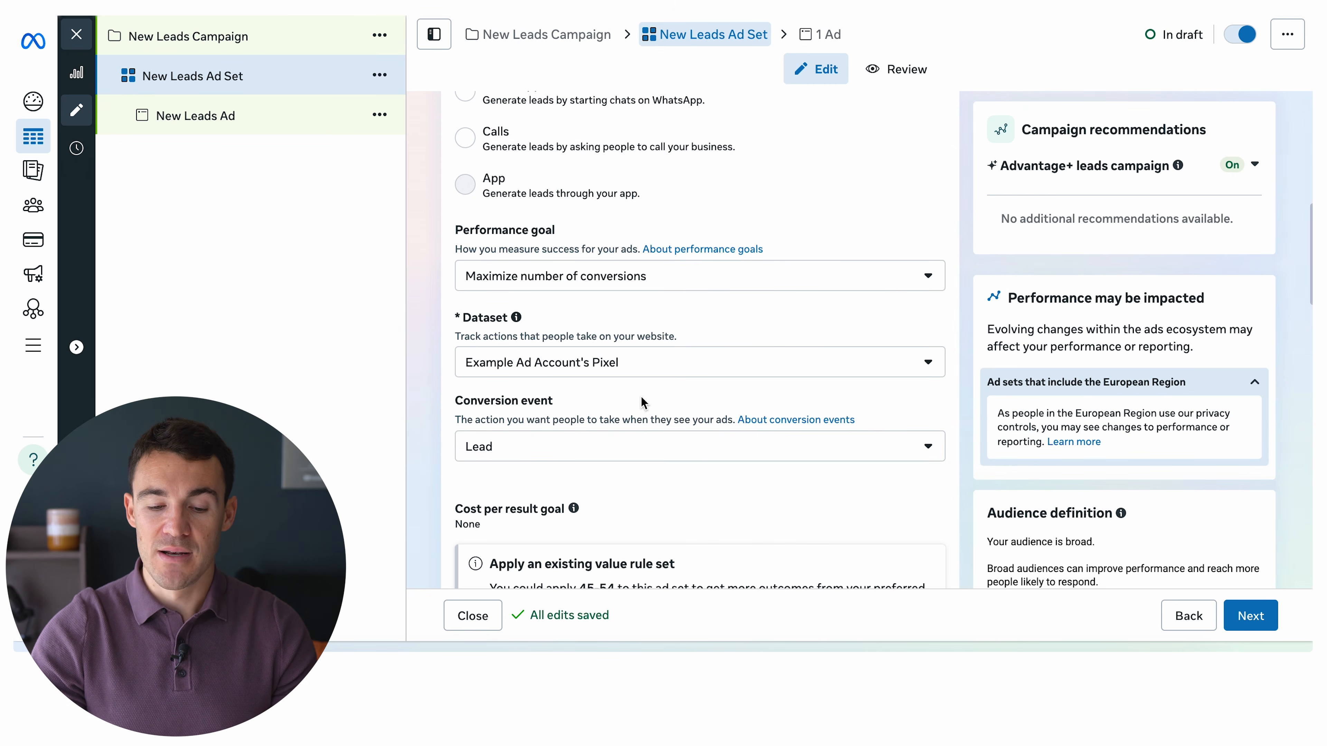
Examine the ad set's value rules, dynamic creative, budget and schedule, and audience settings, and look back at the conversion settings
scroll(644, 403, down, 2)
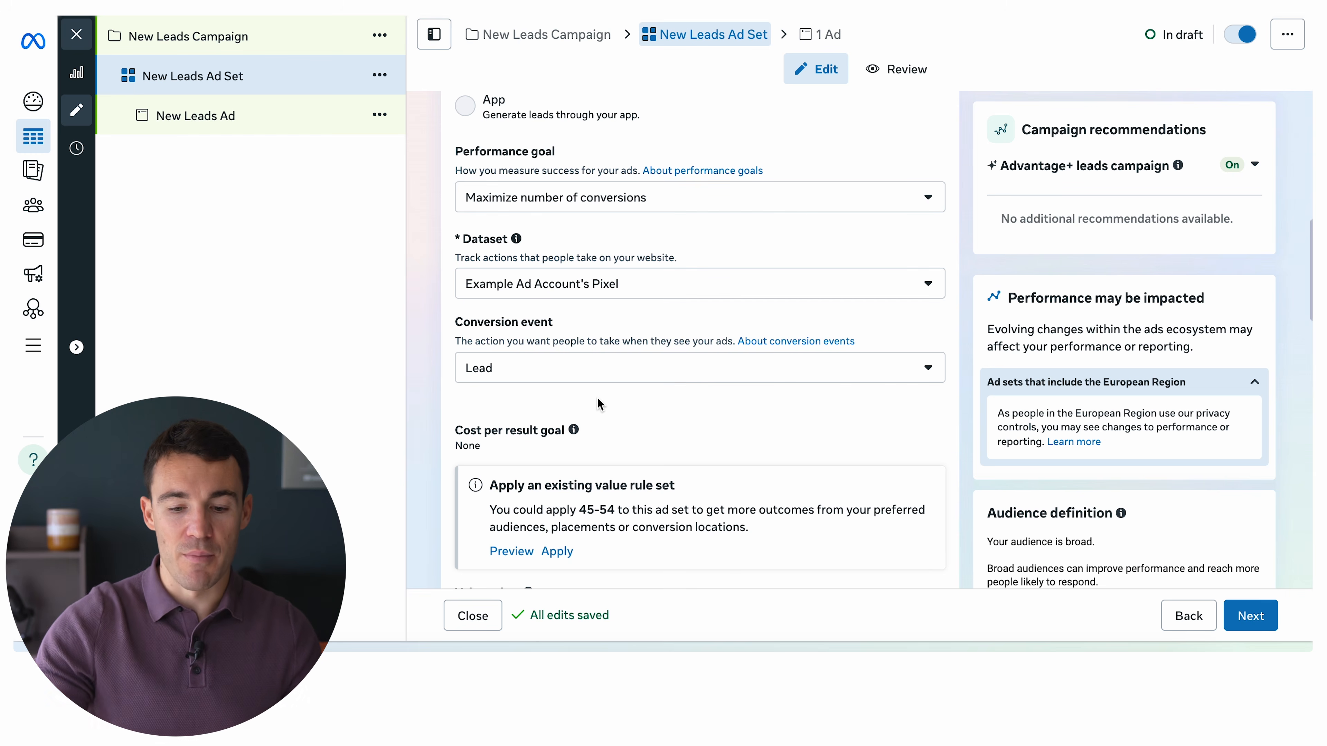
scroll(774, 410, down, 5)
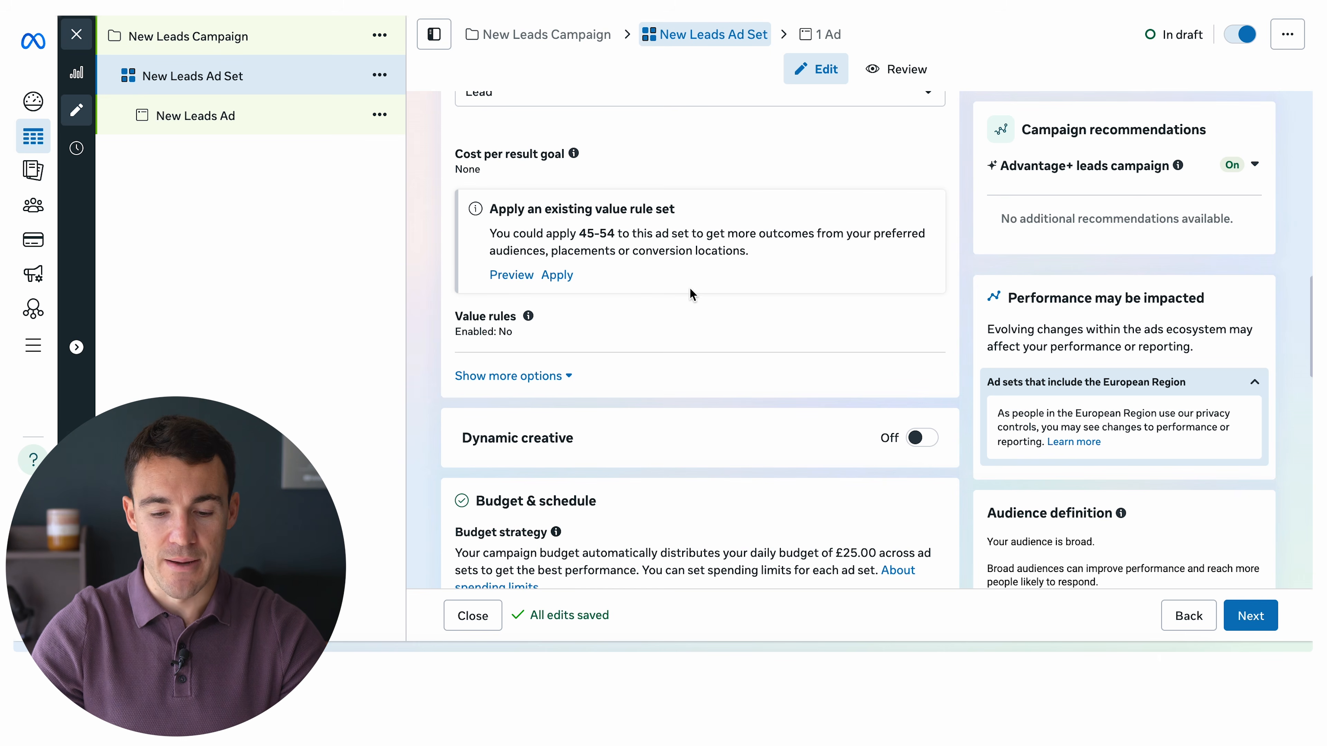
scroll(678, 346, down, 2)
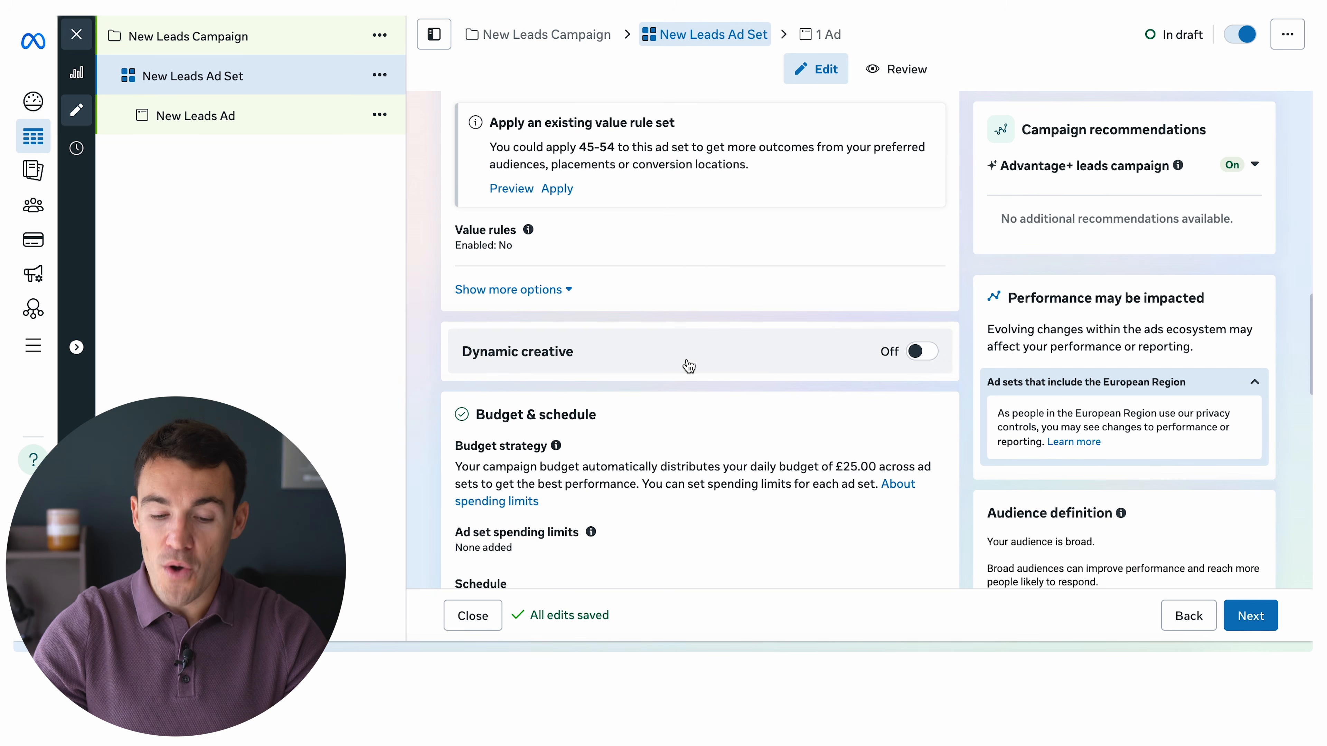
scroll(752, 387, down, 3)
scroll(761, 389, down, 4)
scroll(762, 389, up, 2)
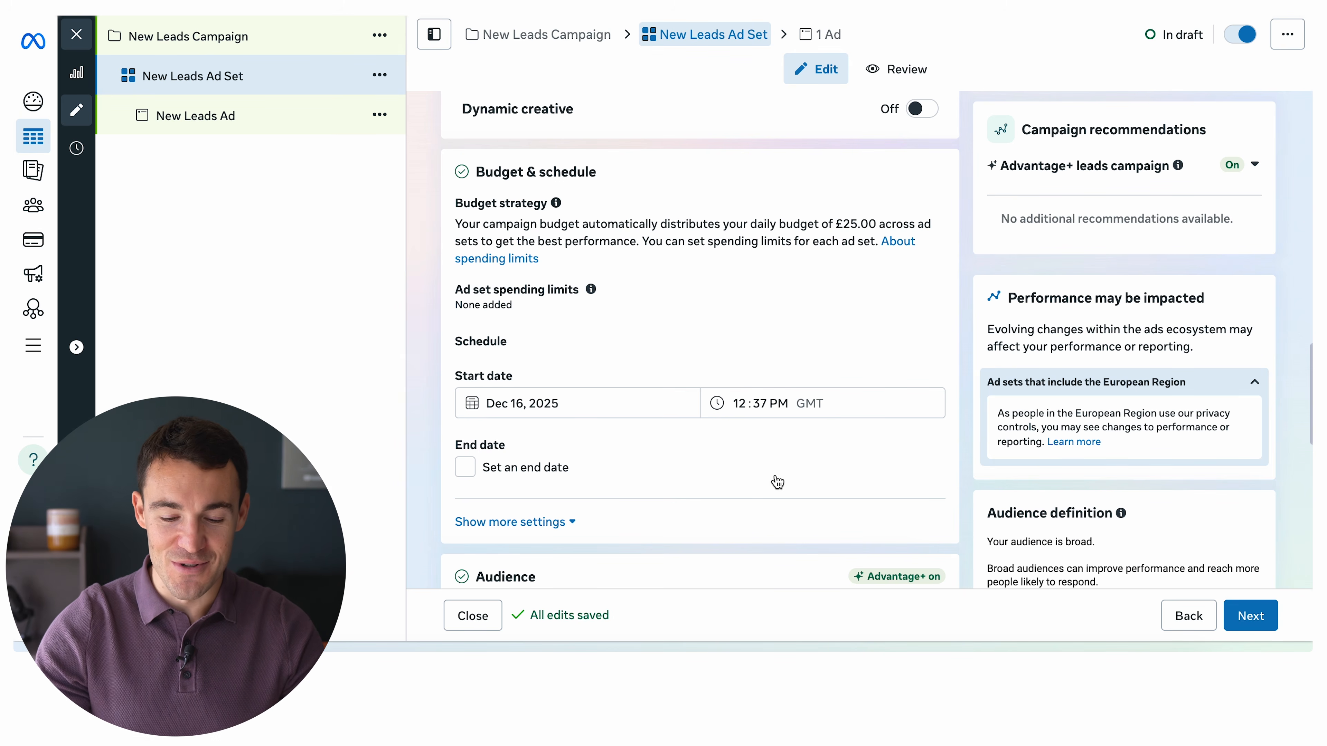
scroll(776, 480, down, 5)
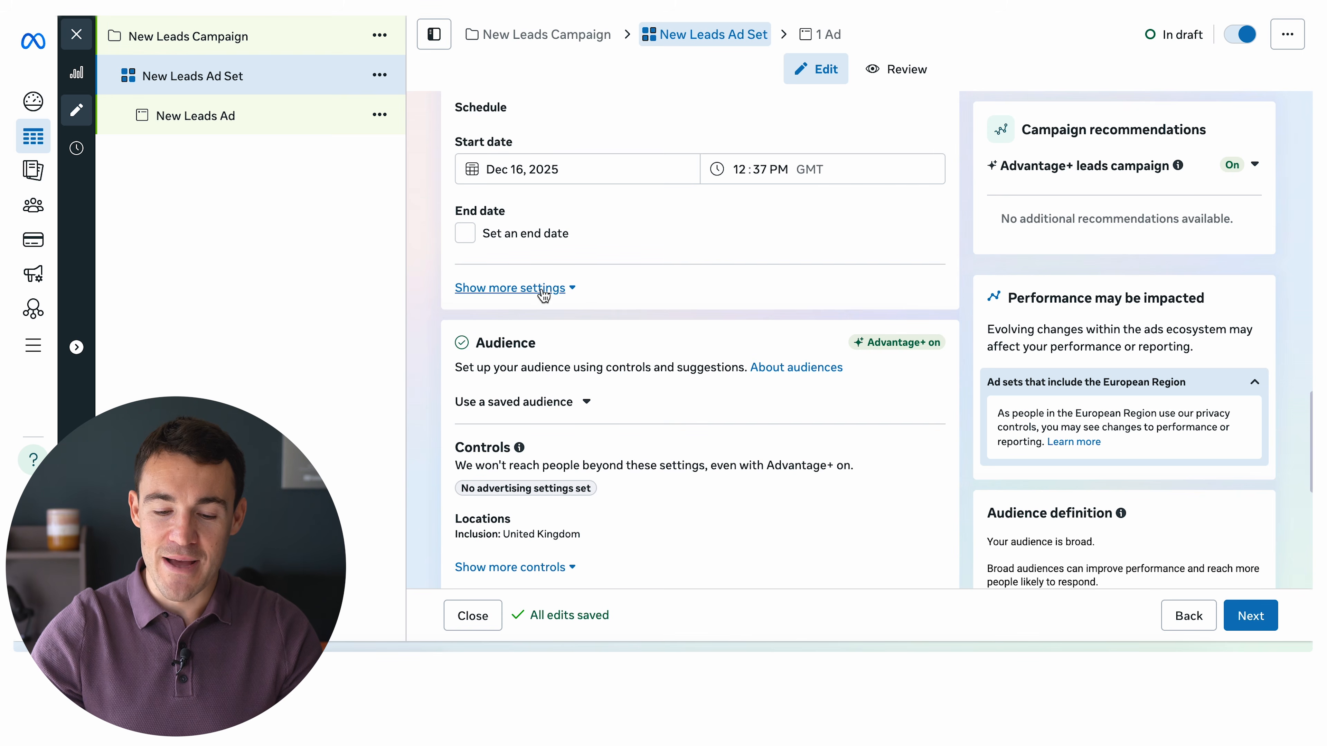
scroll(967, 298, down, 5)
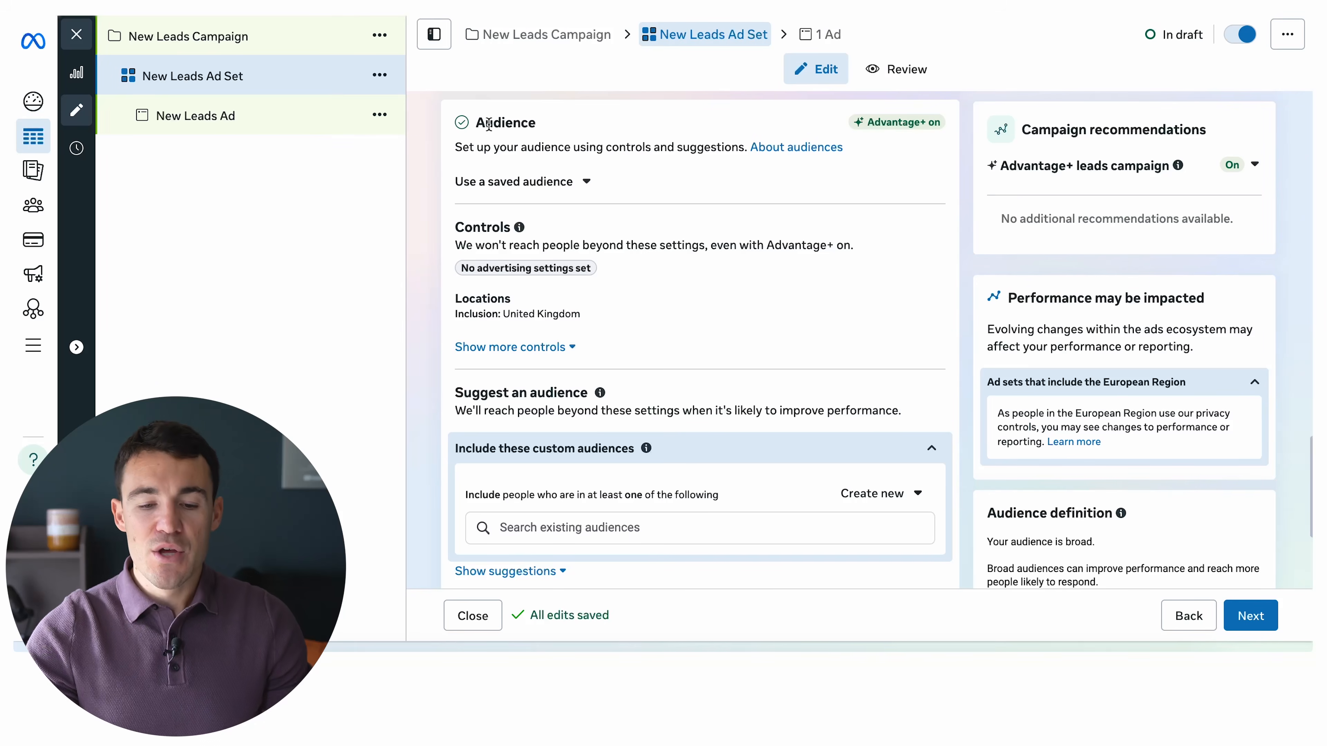
scroll(654, 198, down, 1)
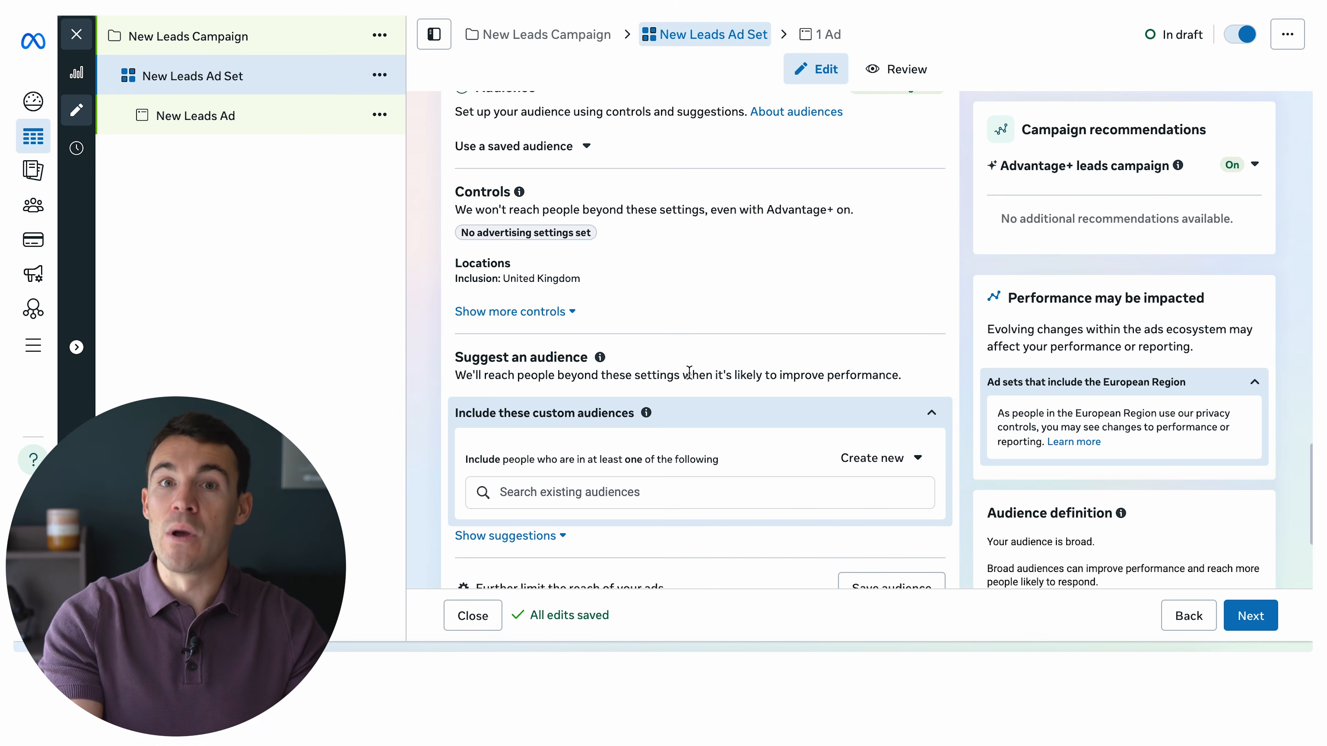
scroll(718, 356, up, 15)
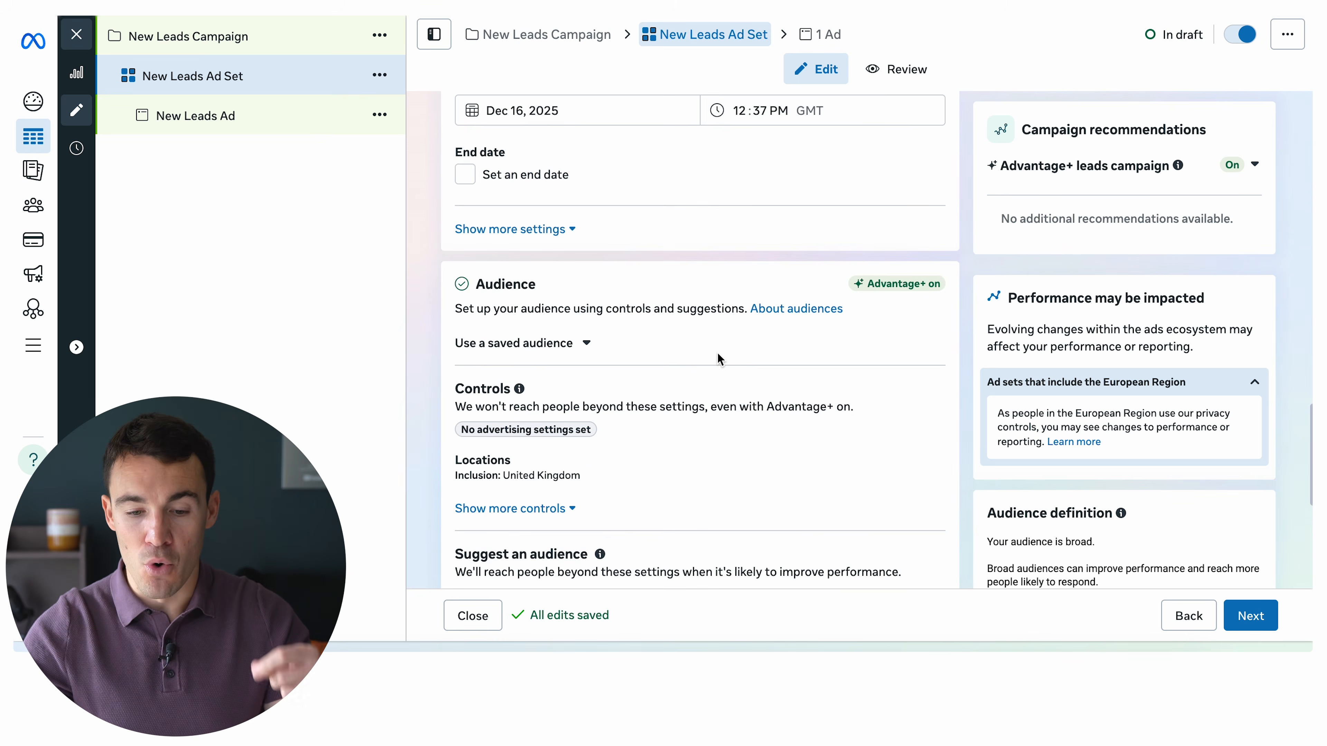
scroll(718, 352, up, 3)
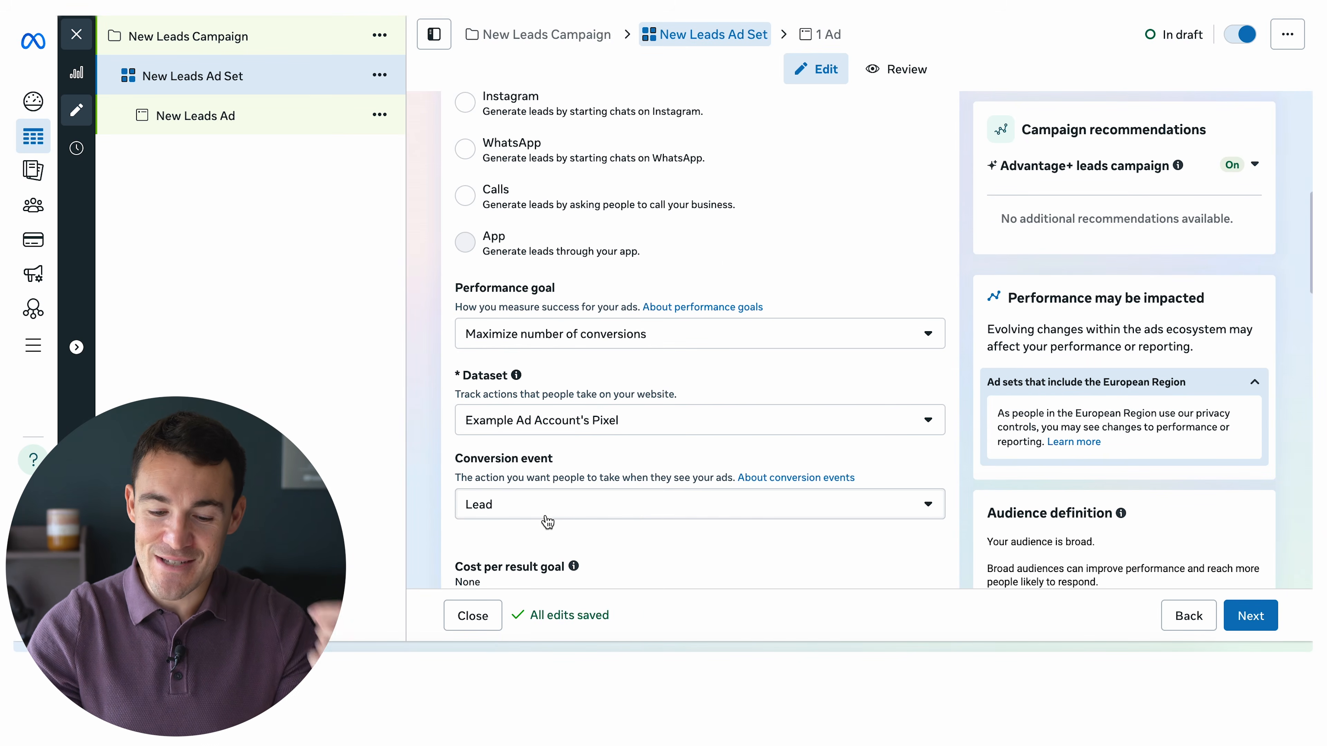
Add United States as an included country in the ad set's audience locations
scroll(646, 516, down, 15)
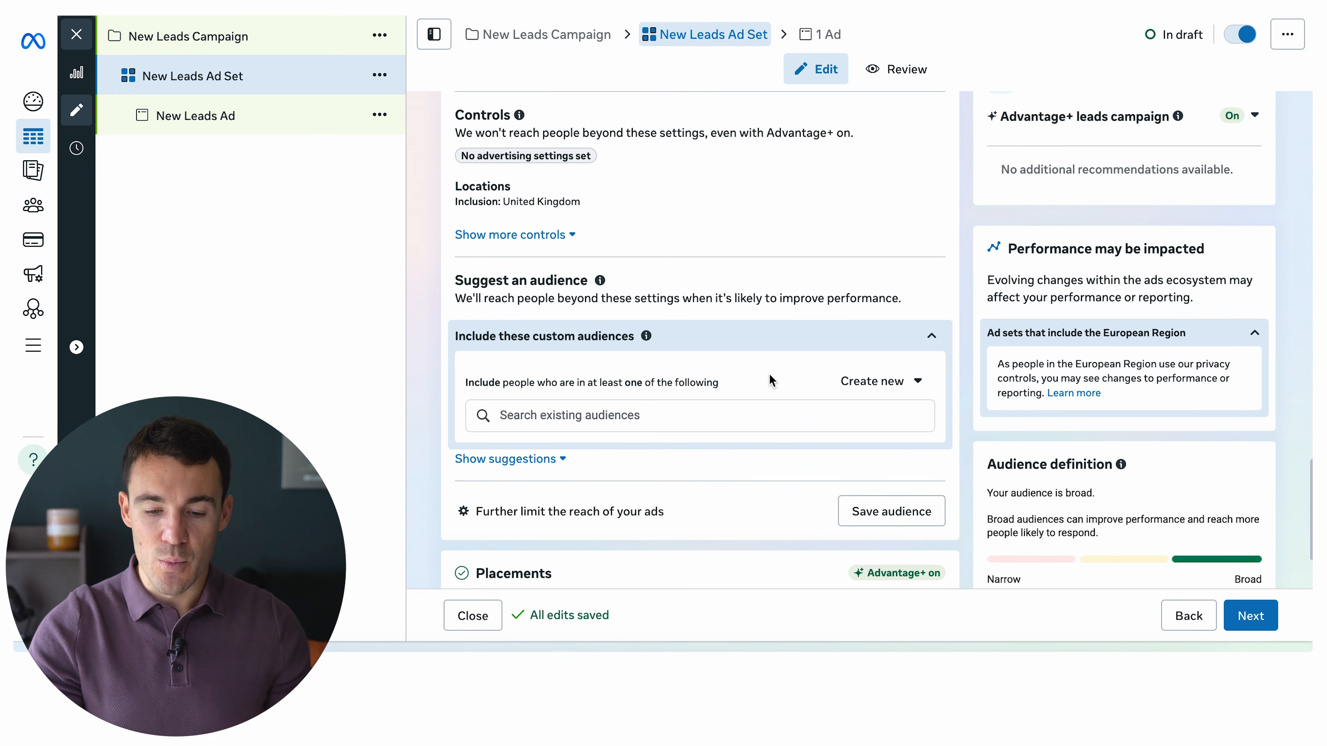
scroll(603, 306, up, 2)
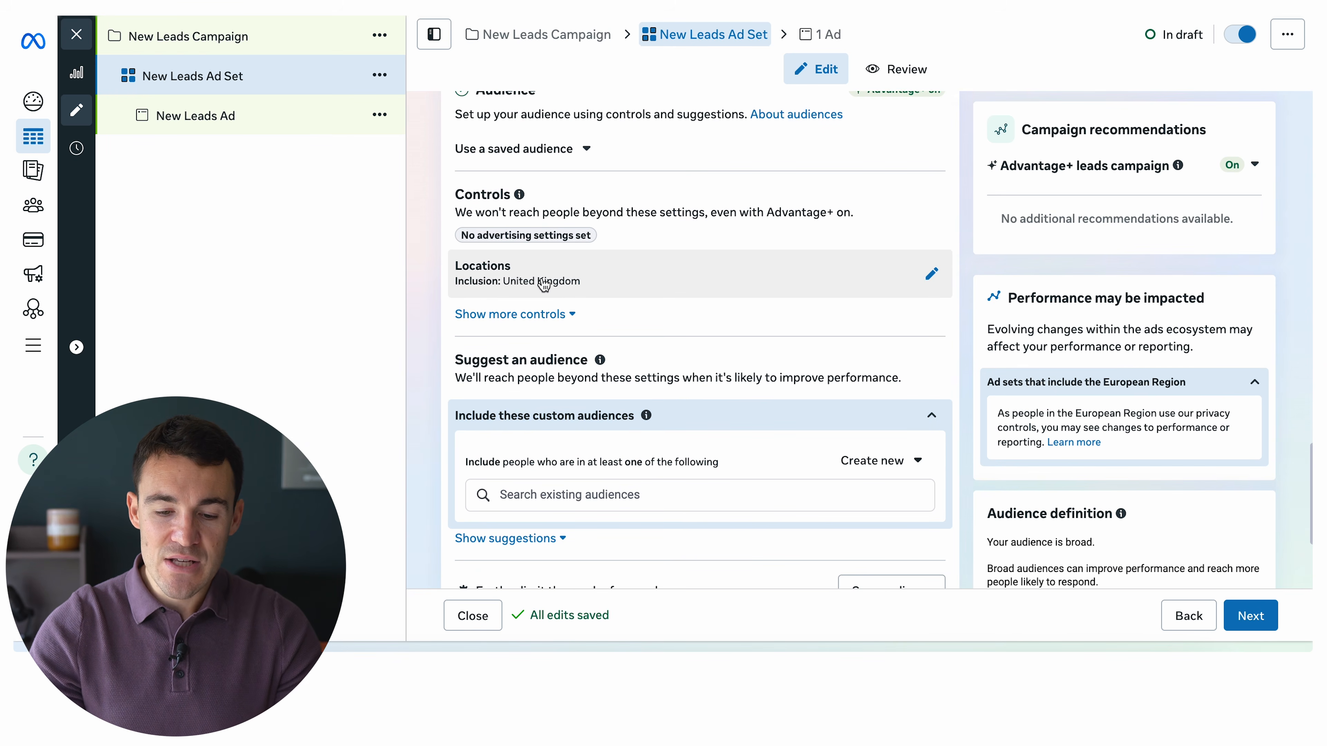
click(929, 275)
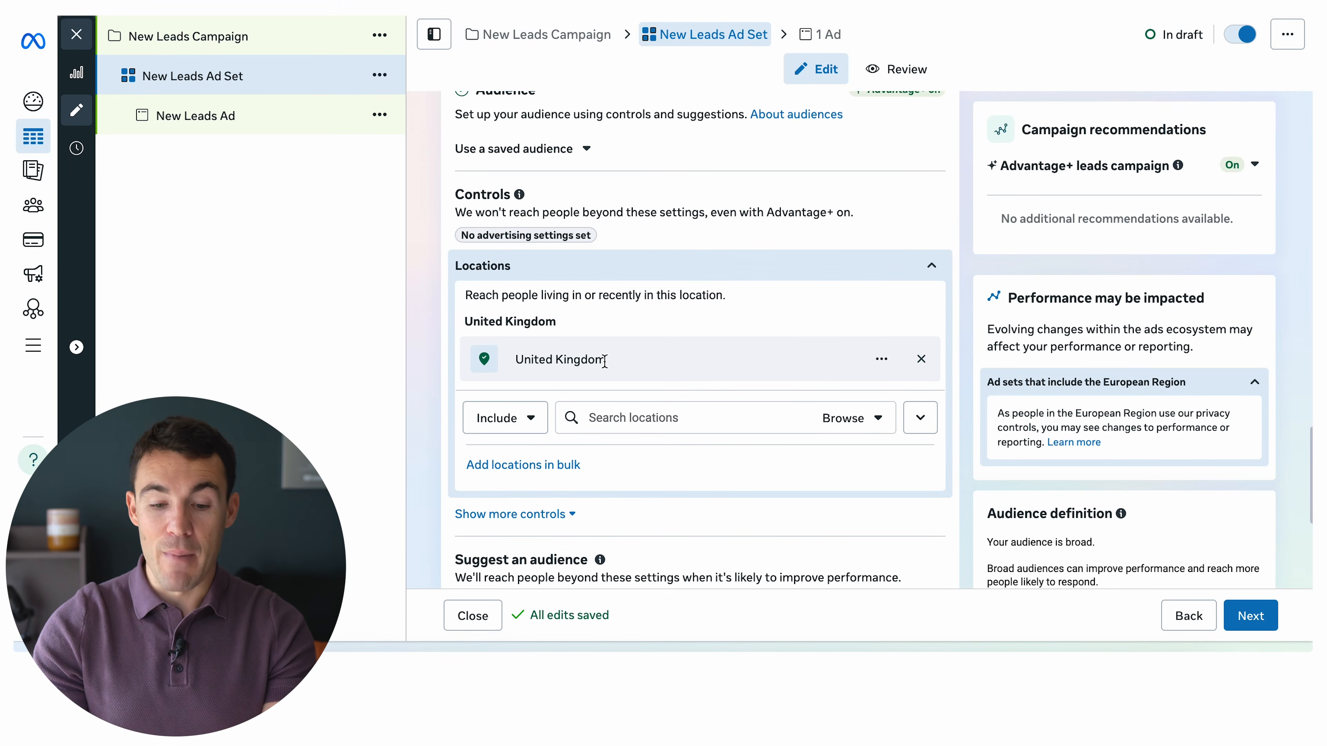
click(624, 418)
text(United States)
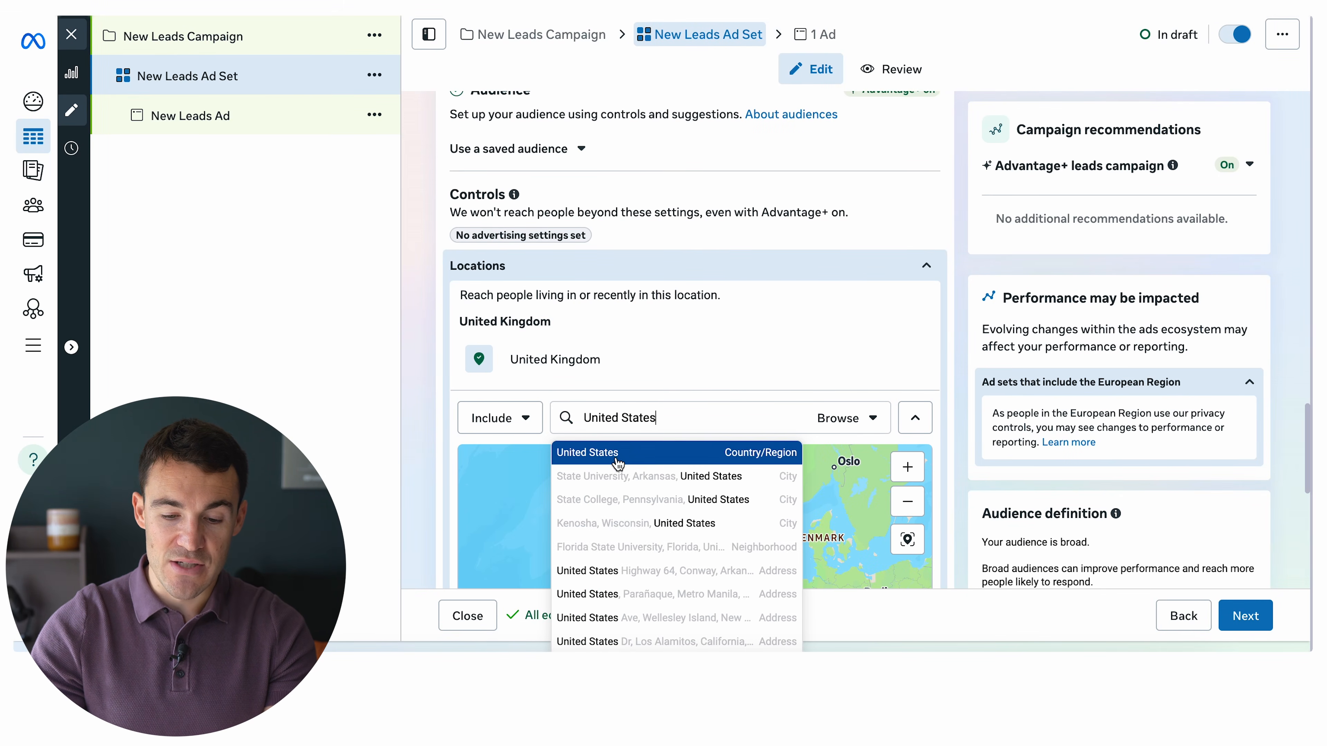
click(617, 463)
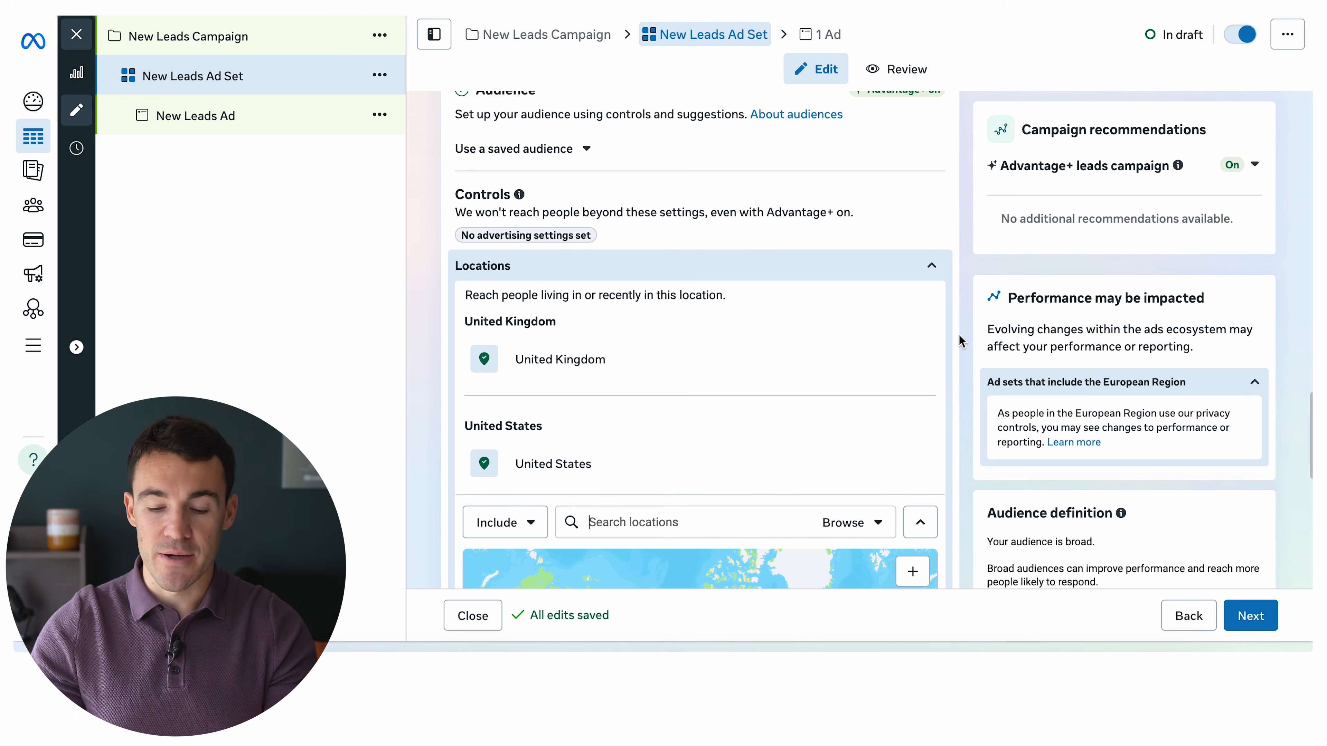
Replace the United Kingdom and United States in the audience locations with the city of Bath, Somerset, England
scroll(958, 324, down, 2)
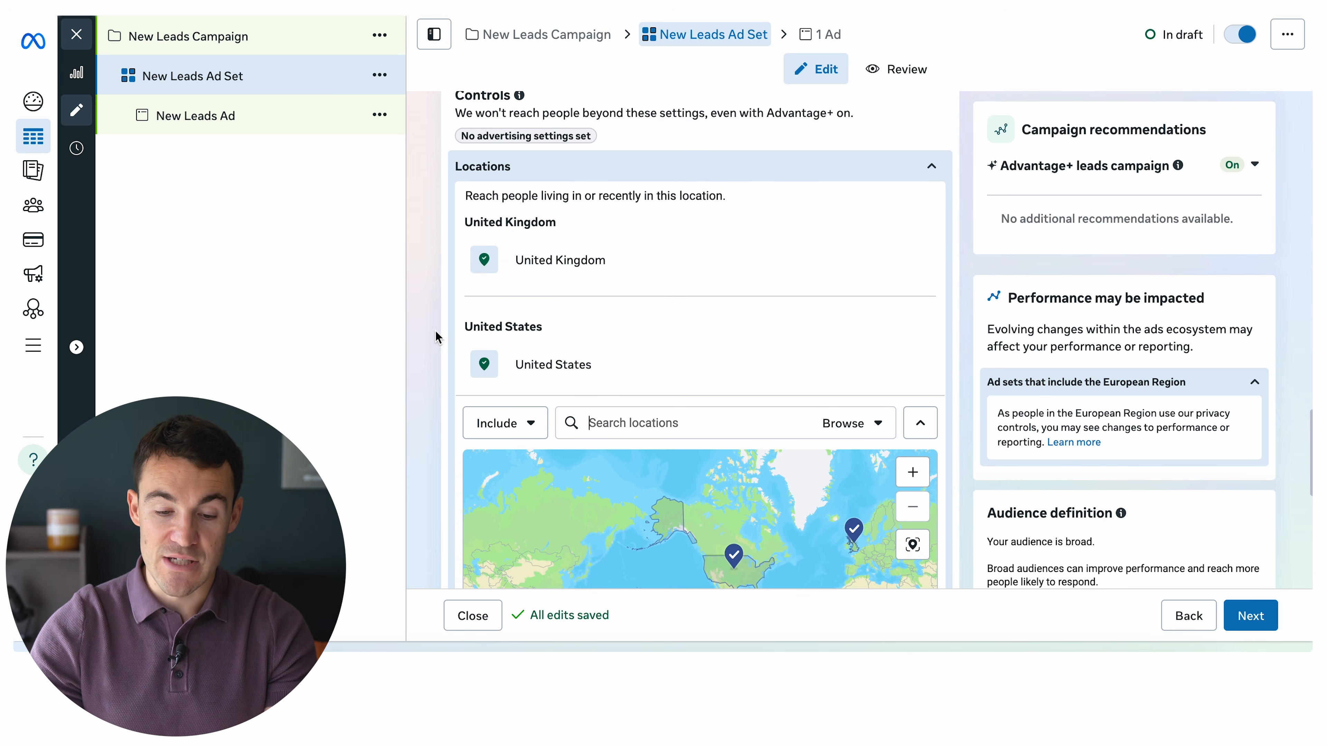
scroll(436, 338, up, 3)
scroll(772, 408, down, 6)
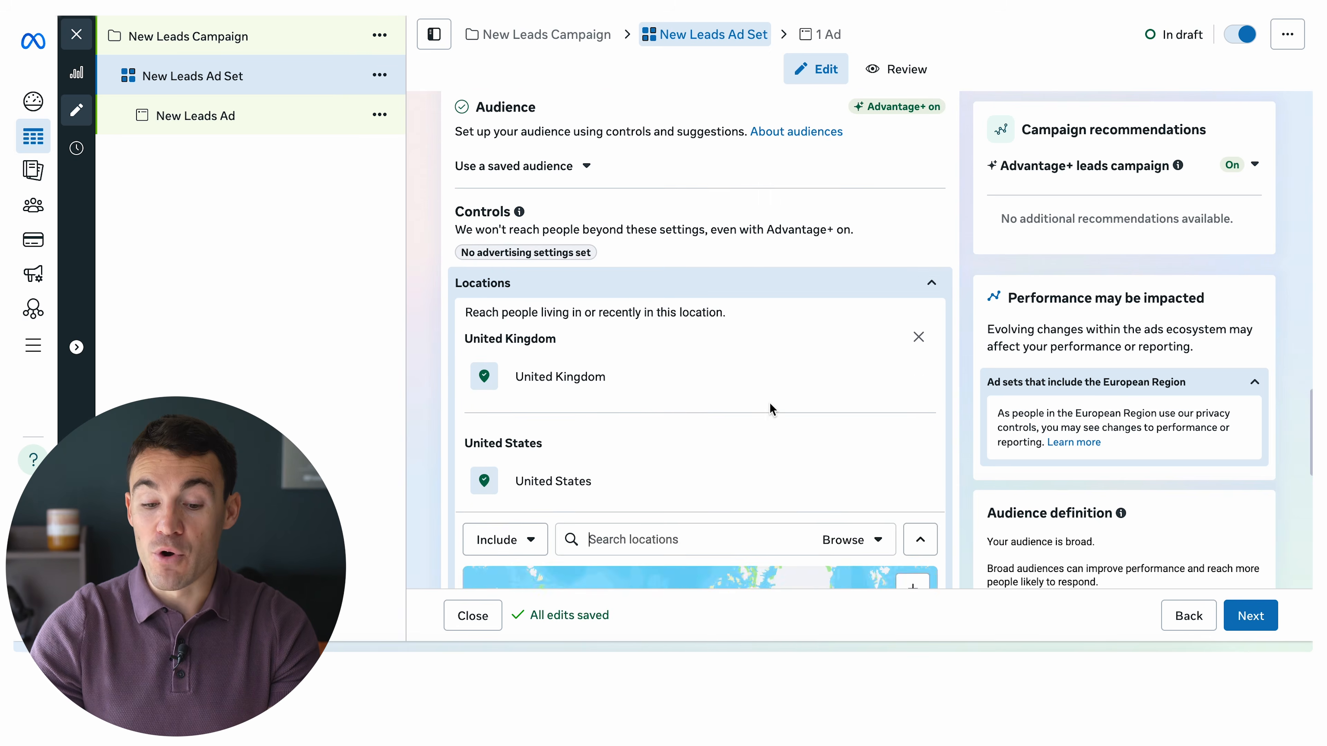
scroll(666, 236, up, 1)
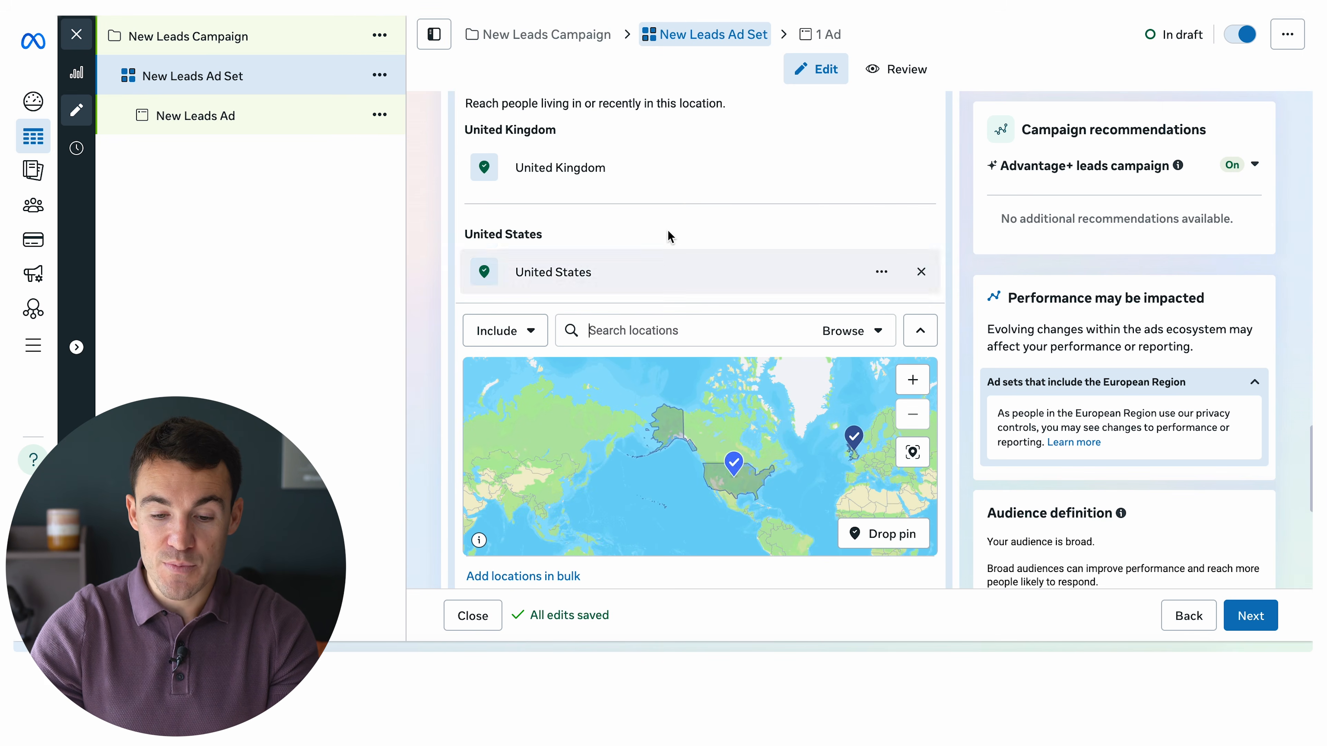
click(920, 169)
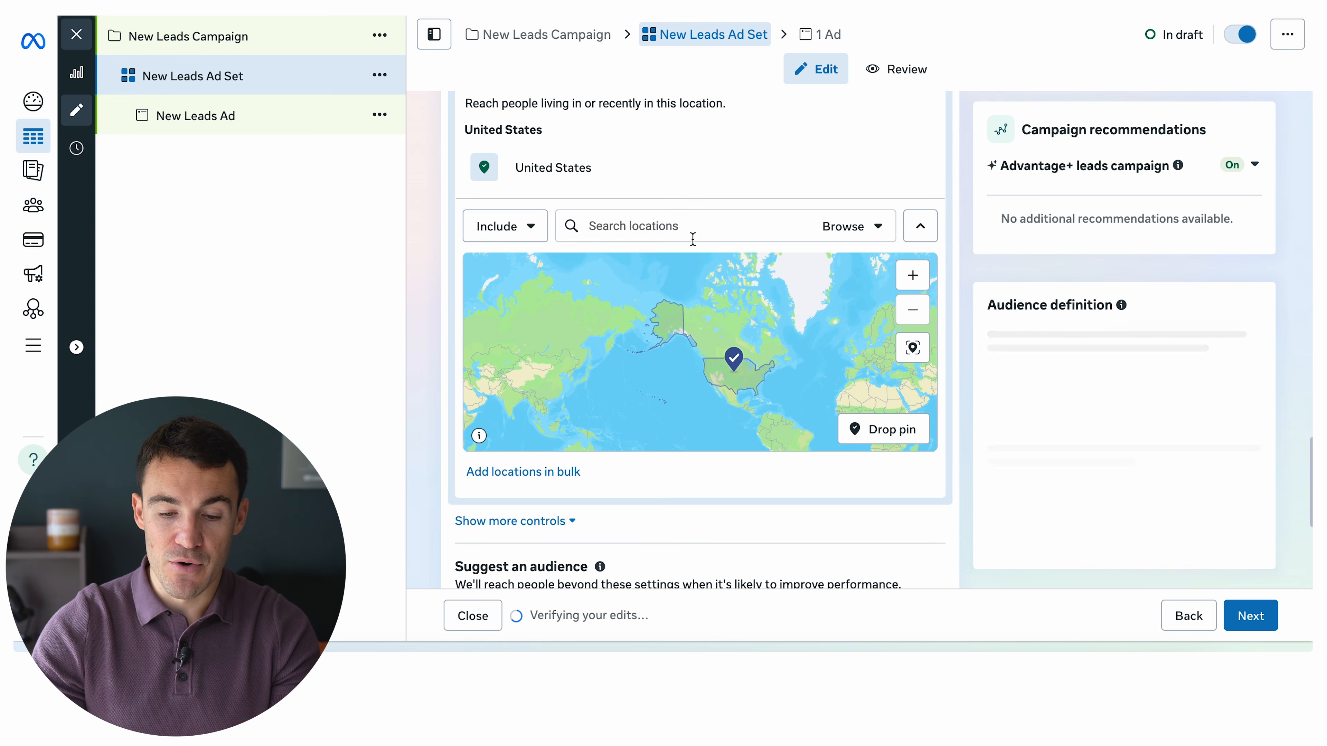
text(Bath england)
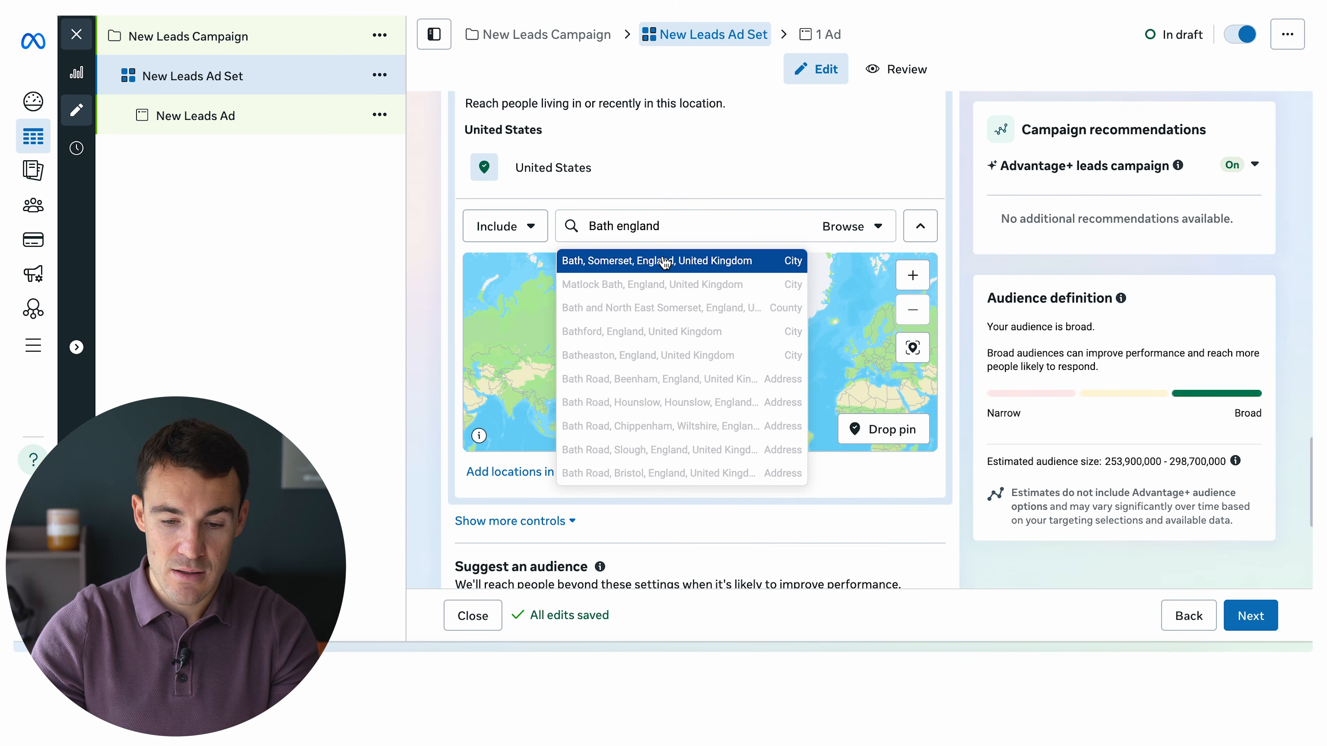
click(648, 260)
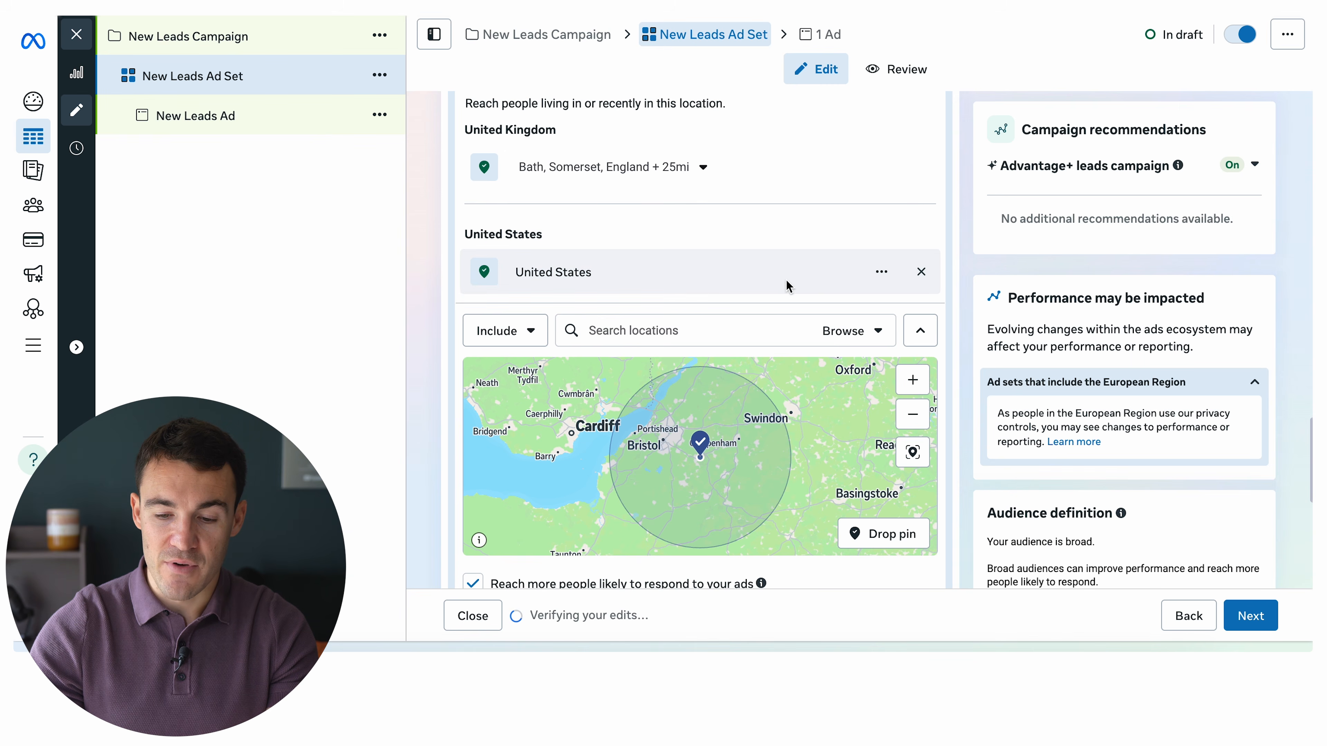
click(923, 279)
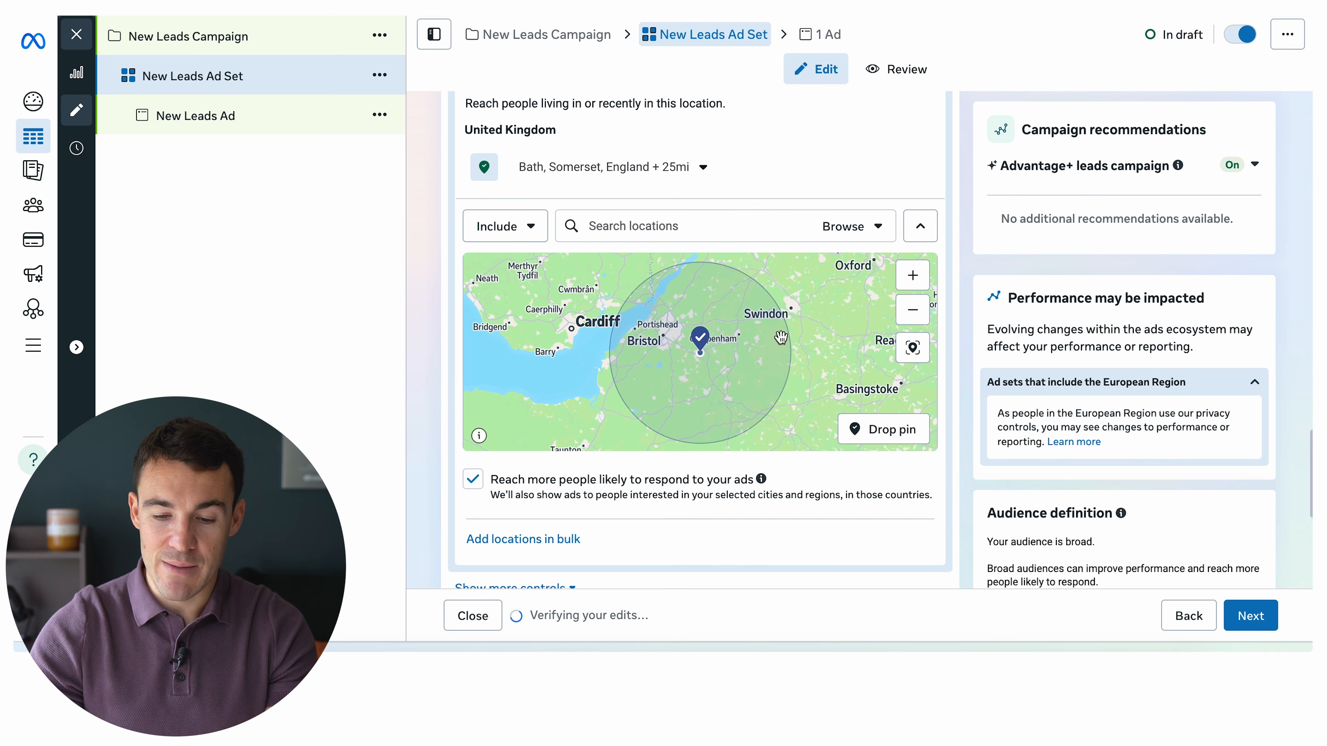
Set the radius around Bath, Somerset, England to 15 mi
scroll(954, 316, up, 1)
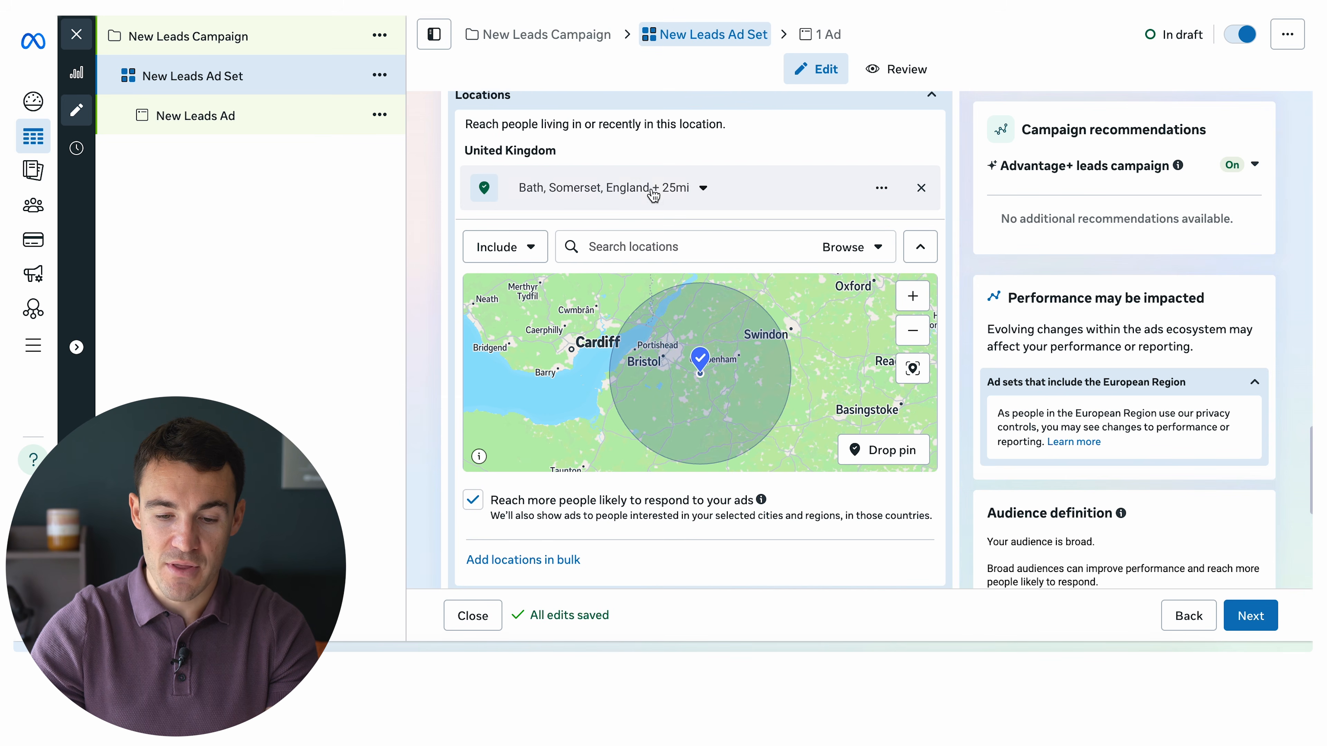
click(703, 189)
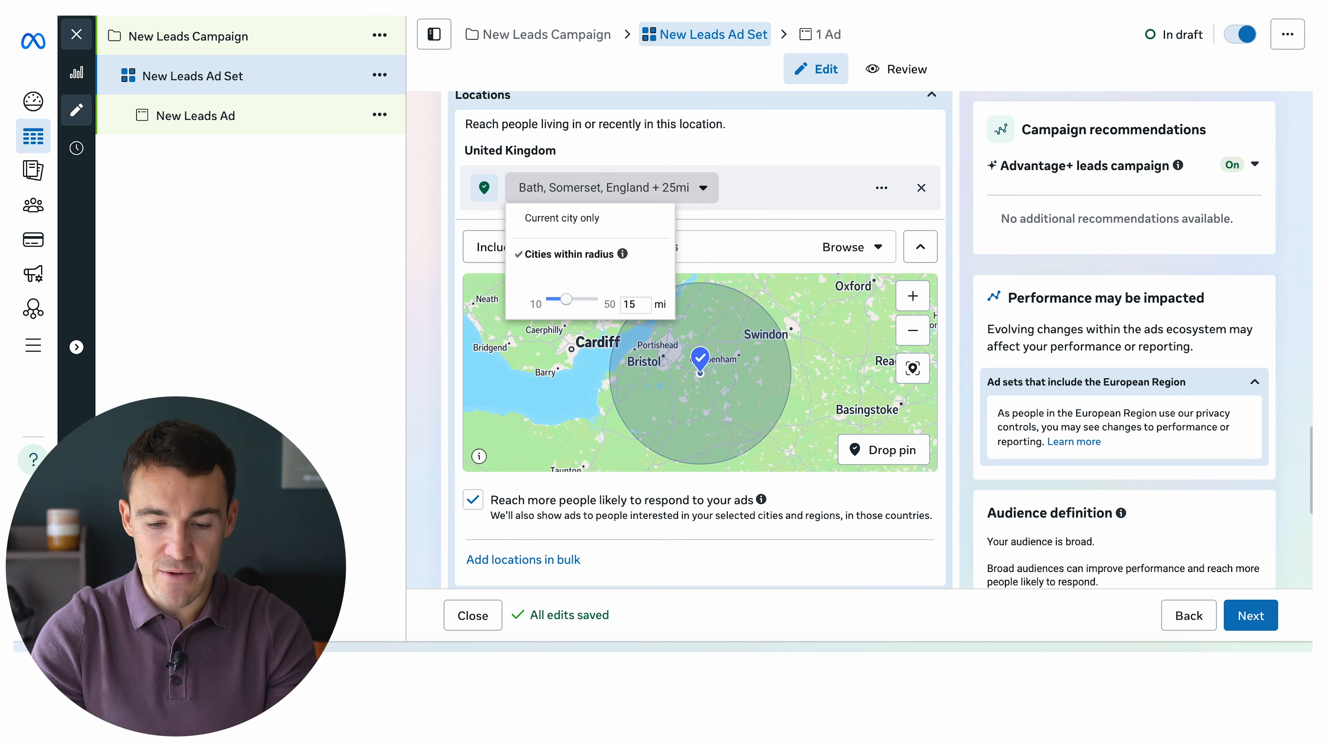
key(Return)
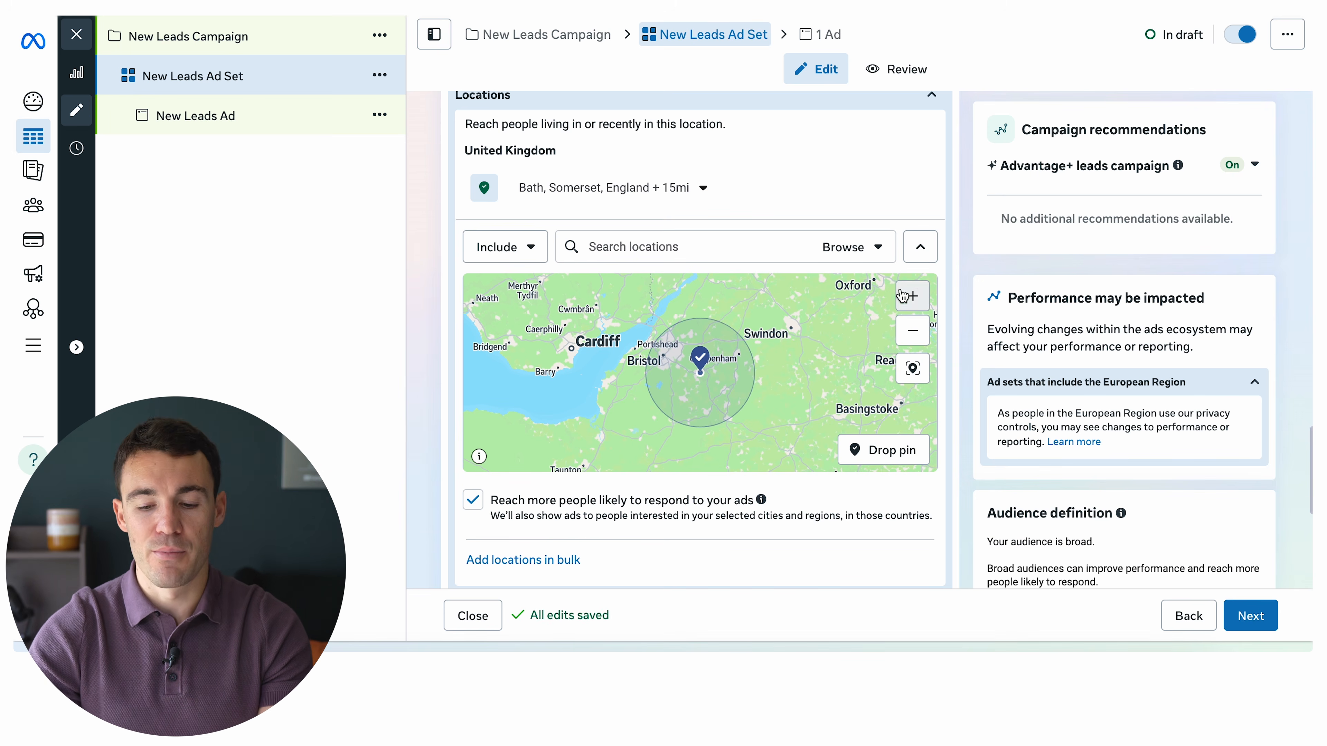
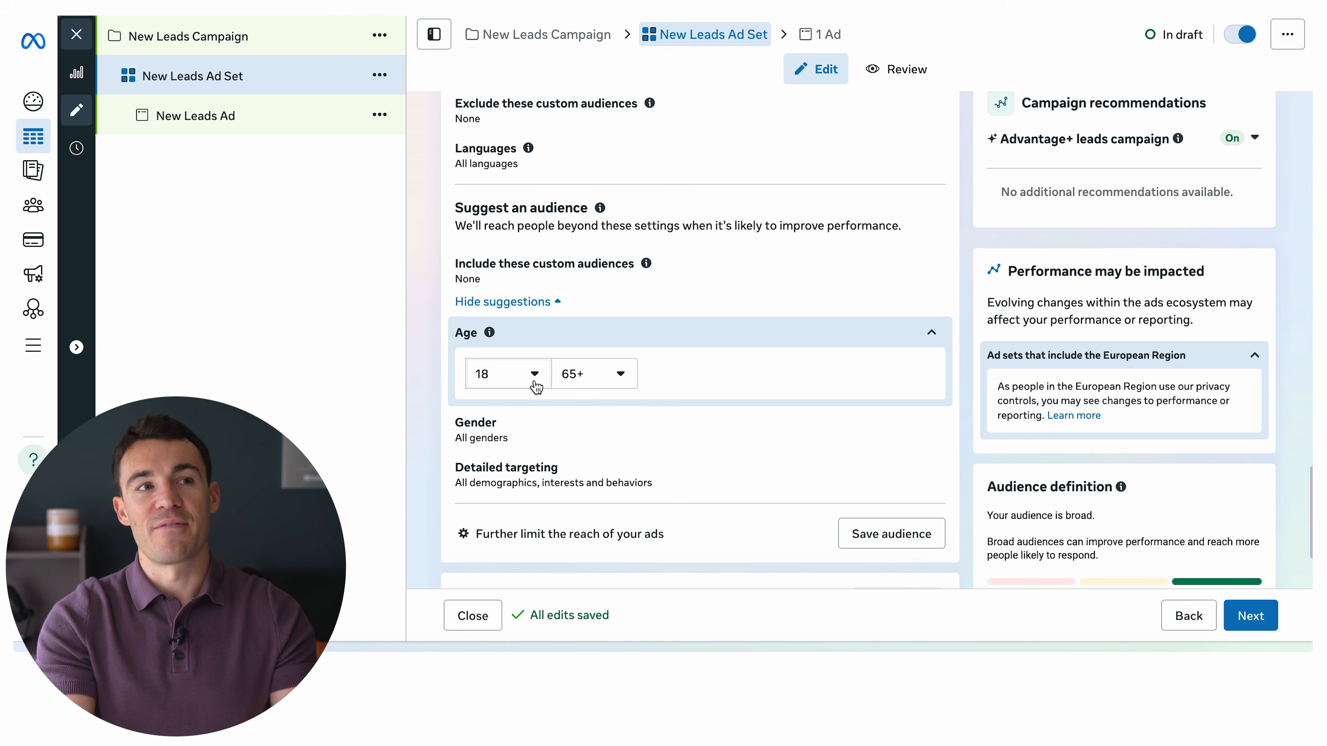
Set the suggested audience's age range to 30–55 and check the available gender options
click(537, 387)
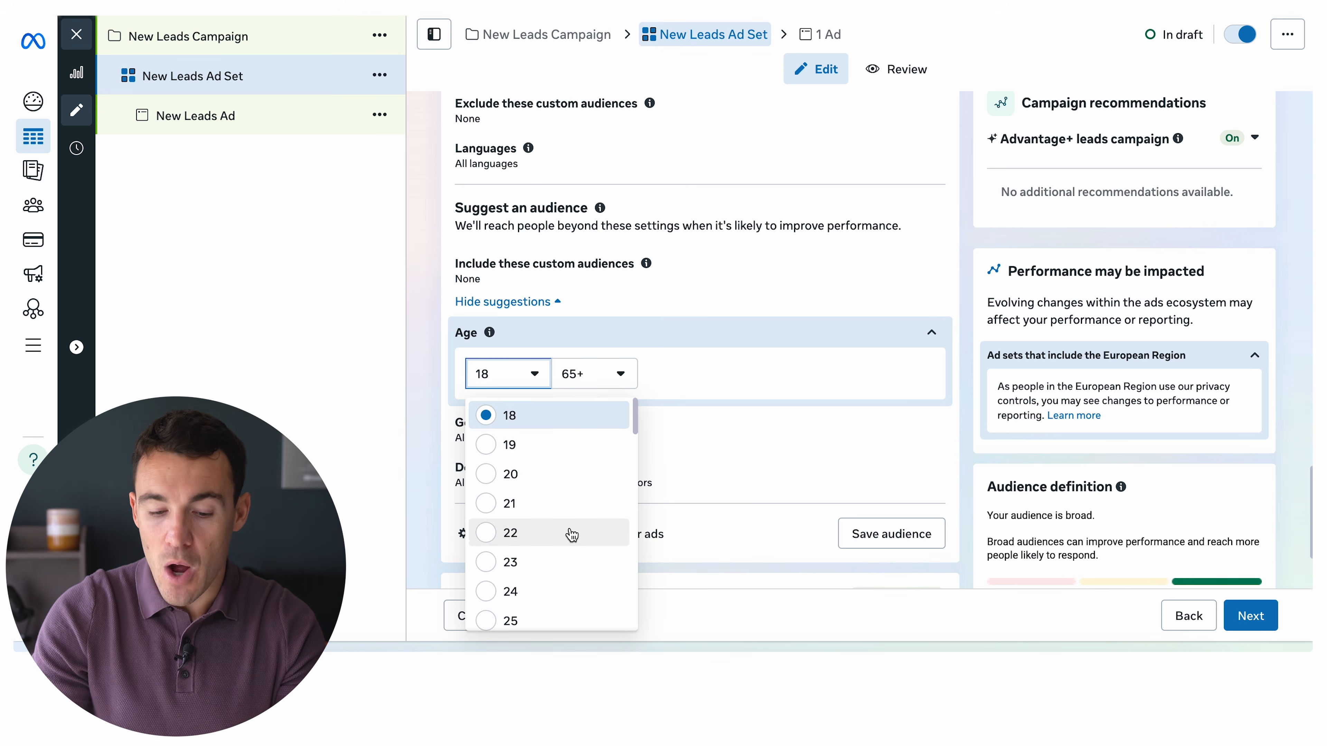
scroll(571, 534, down, 3)
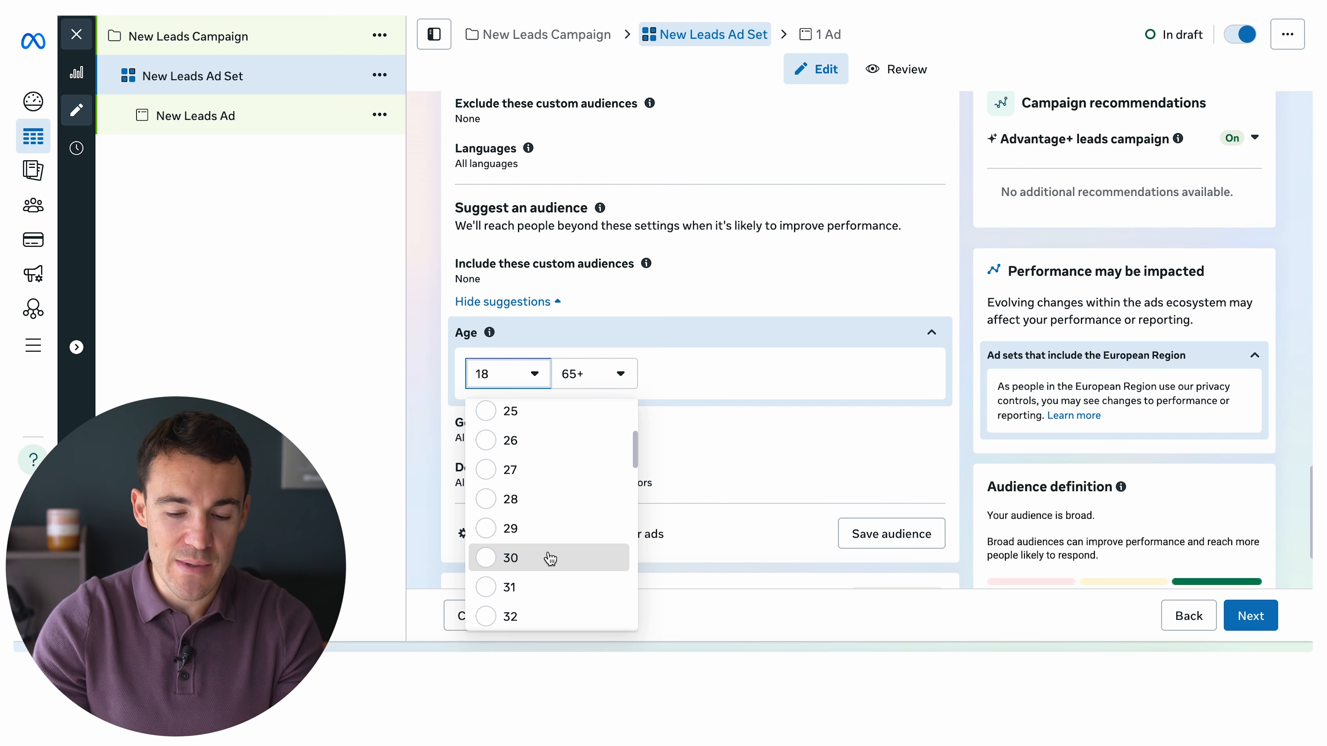
click(548, 556)
click(624, 390)
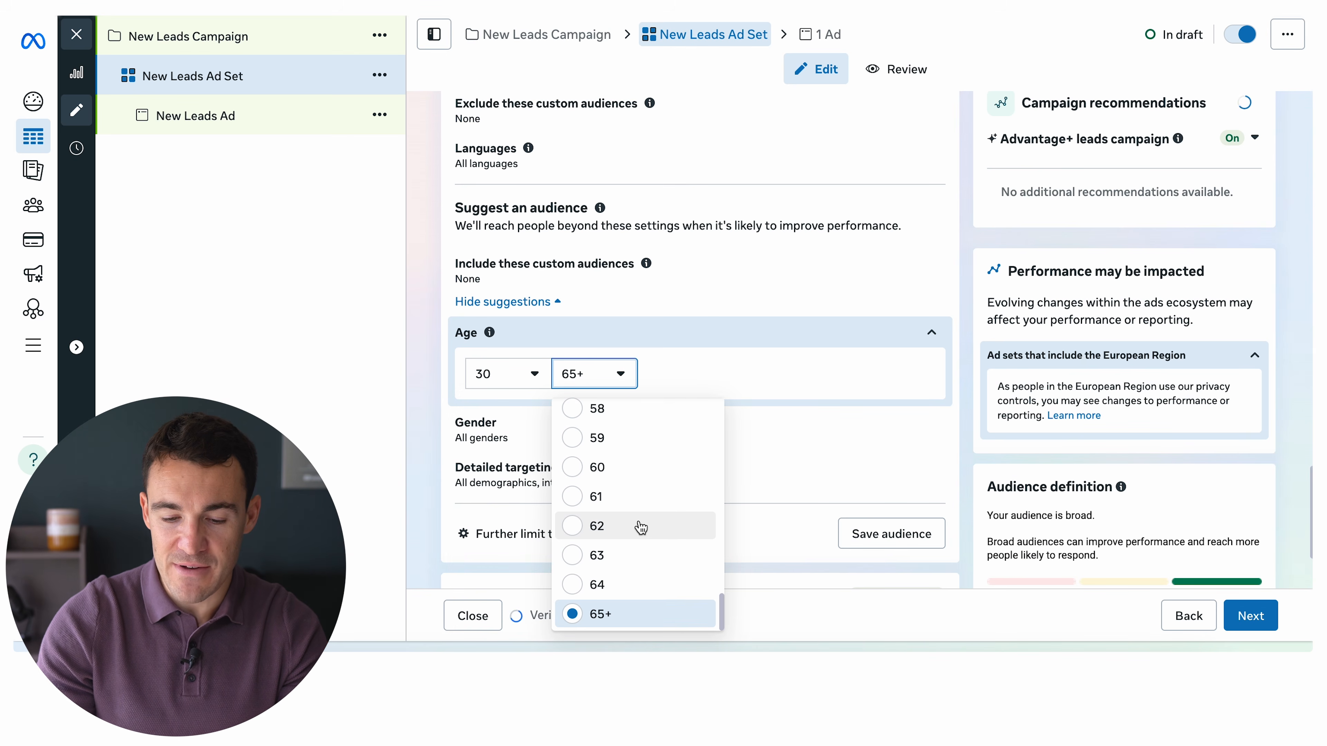
scroll(627, 518, up, 3)
click(622, 492)
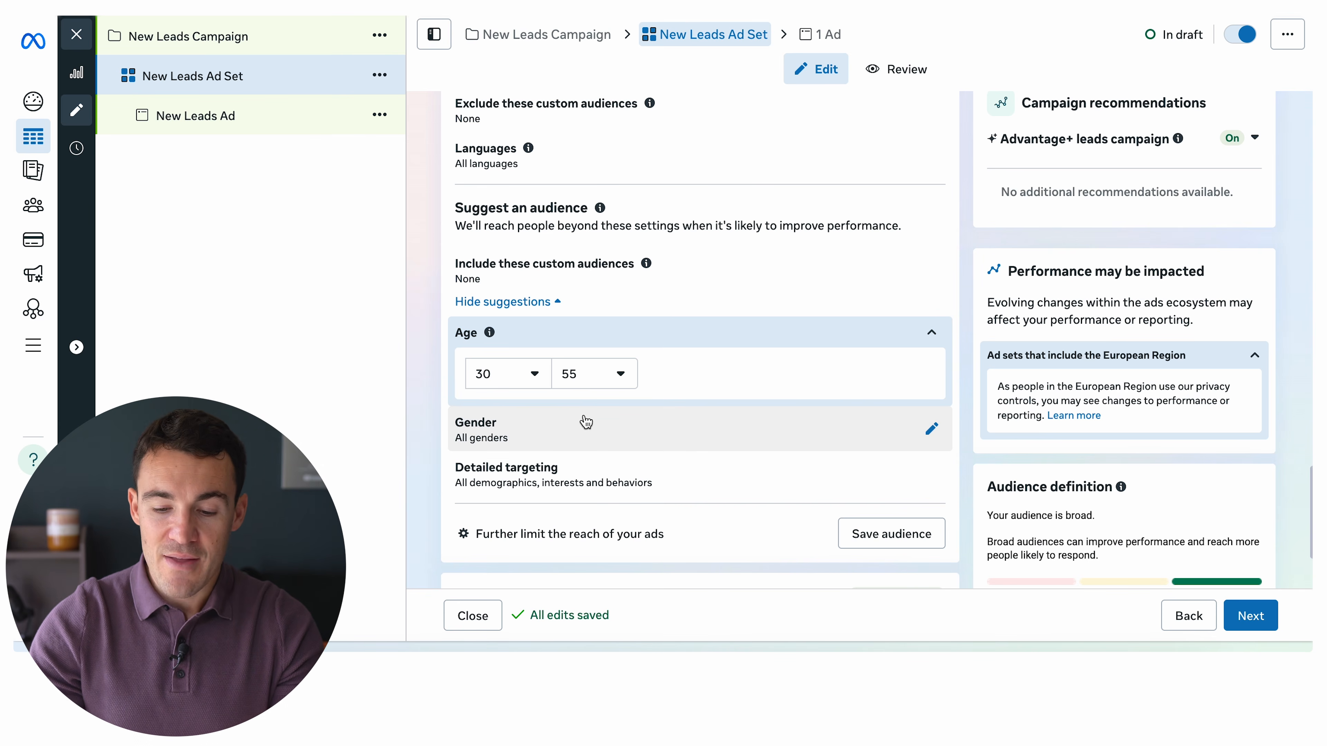
click(924, 431)
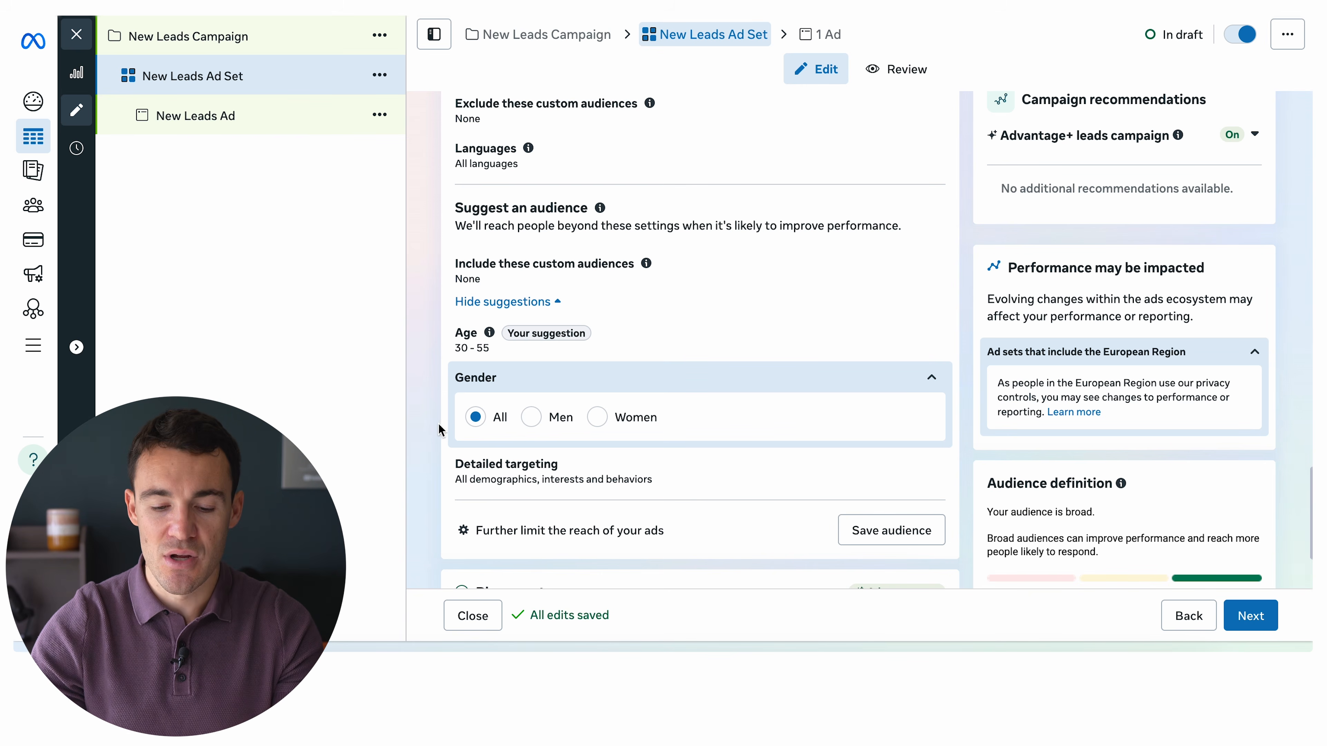
click(927, 382)
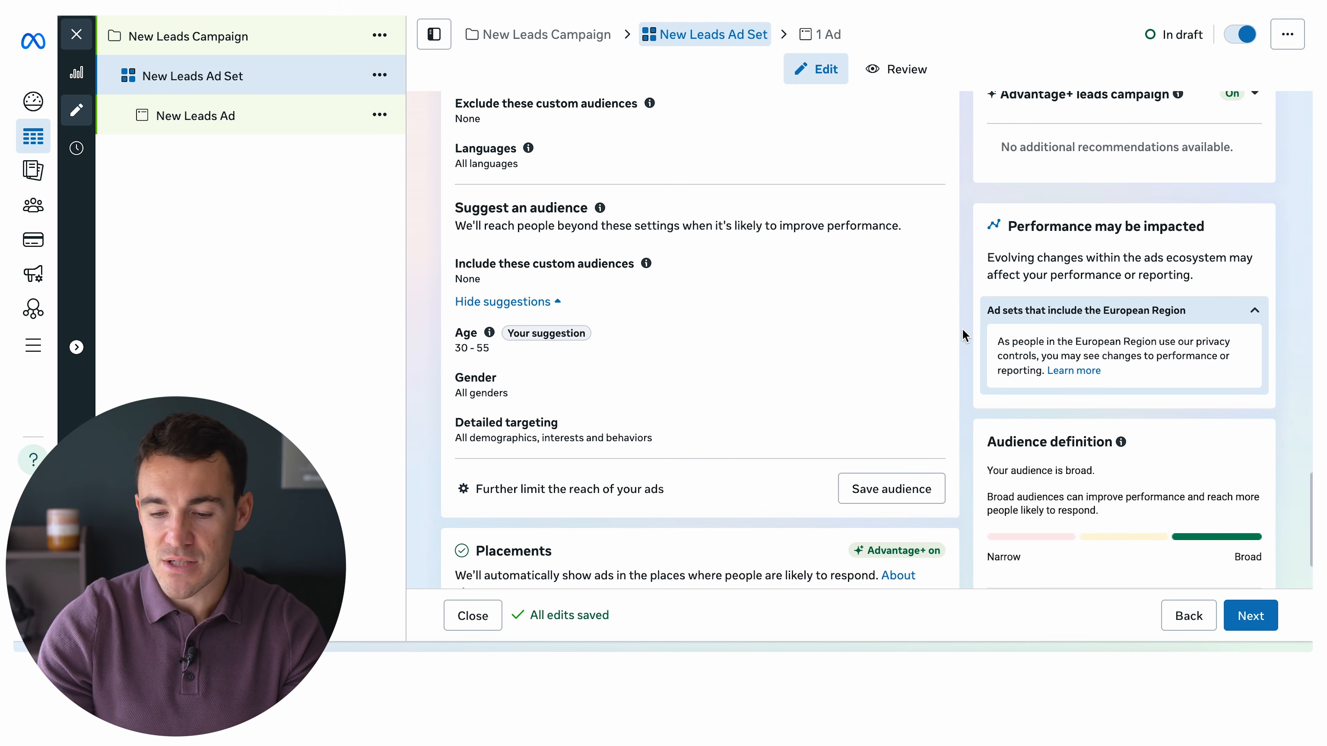
Search the detailed targeting for "social media marketing" and include the Social media marketing (marketing) interest
scroll(967, 354, down, 3)
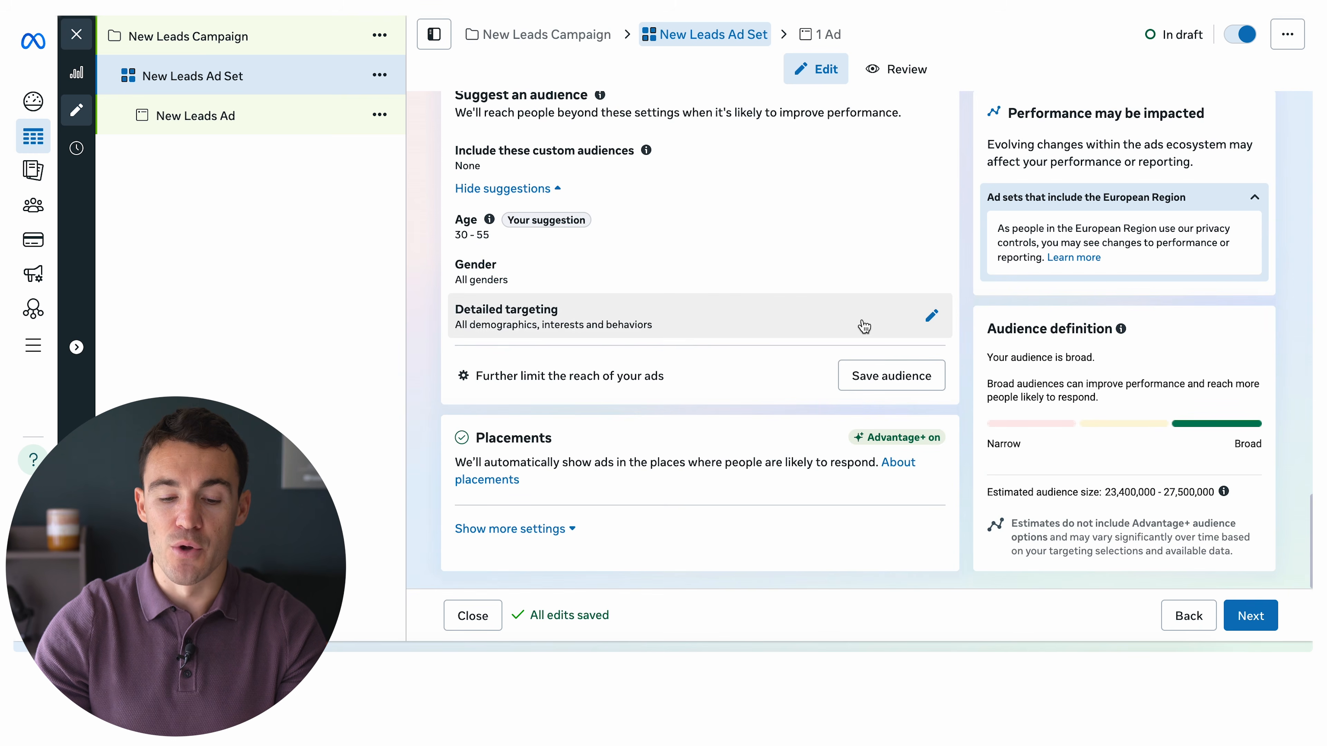
click(931, 322)
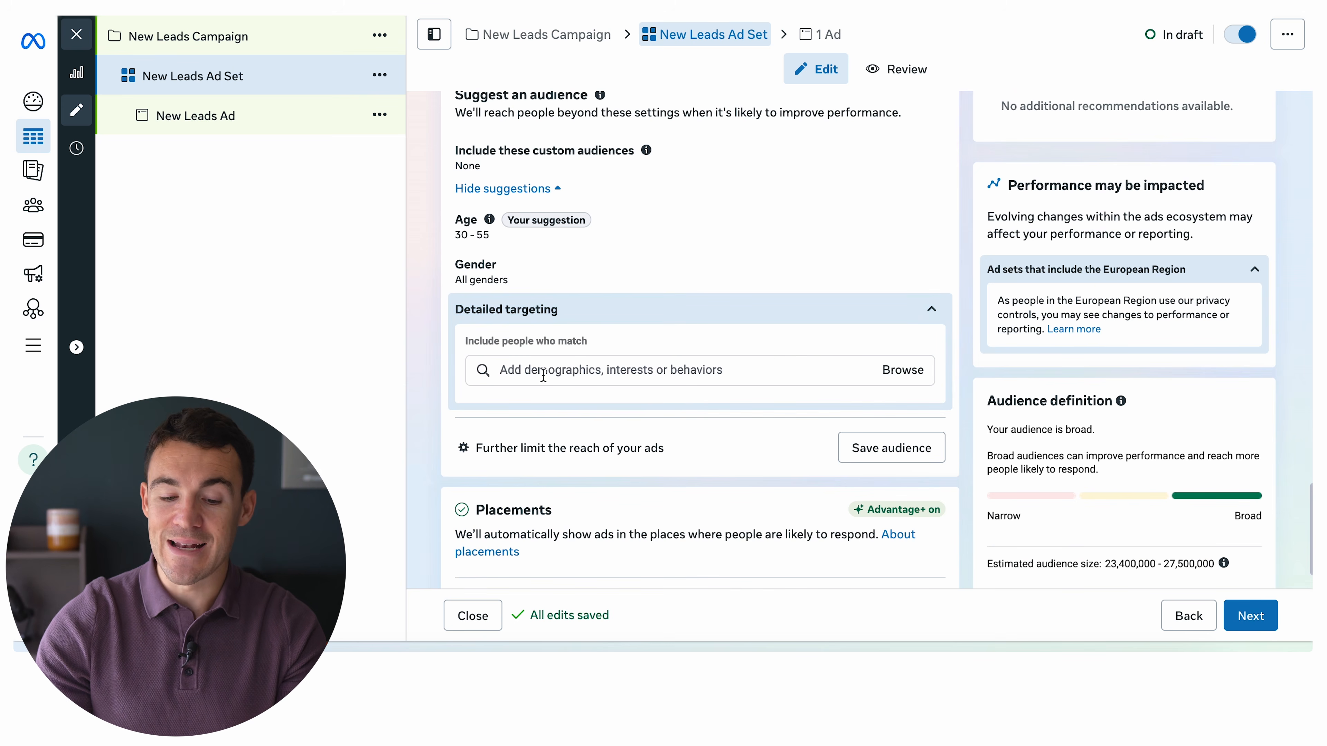
click(894, 372)
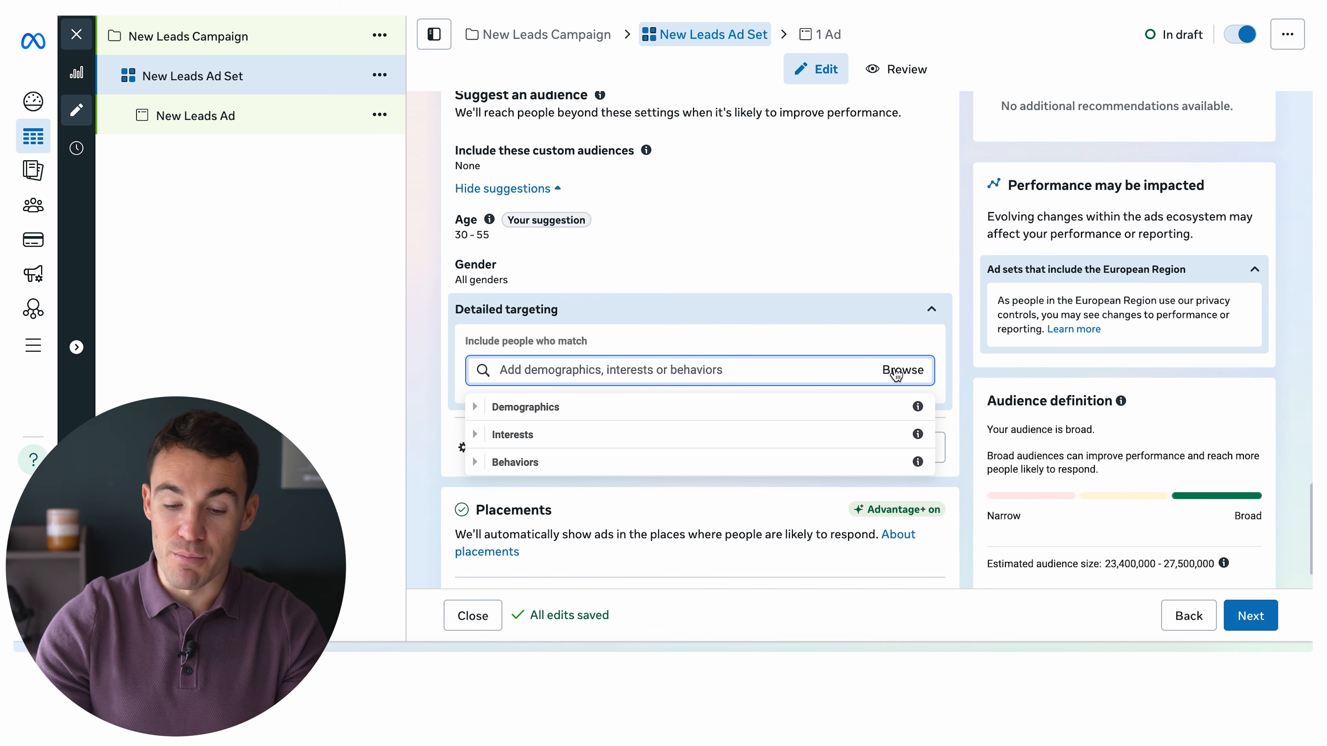
click(683, 372)
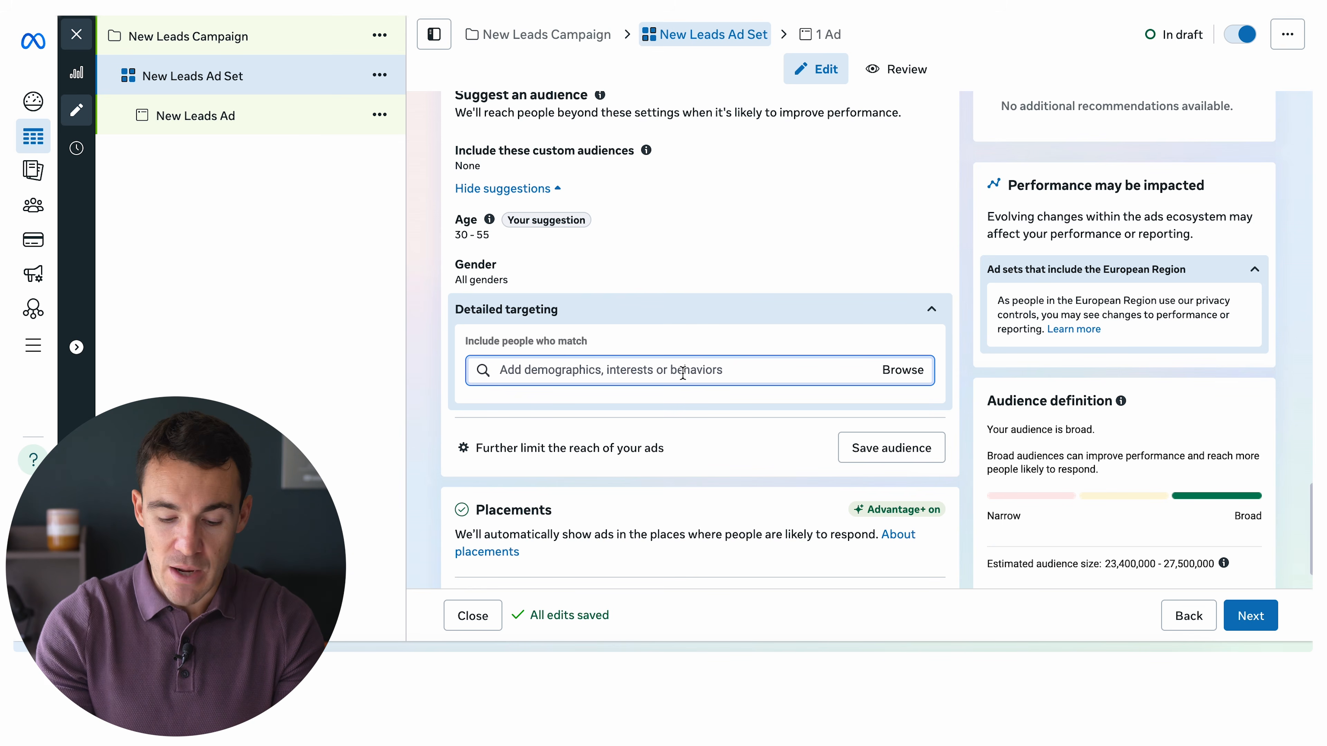
text(social media ma)
key(BackSpace)
key(BackSpace)
text(a makre)
key(BackSpace)
key(BackSpace)
key(BackSpace)
text(rketing)
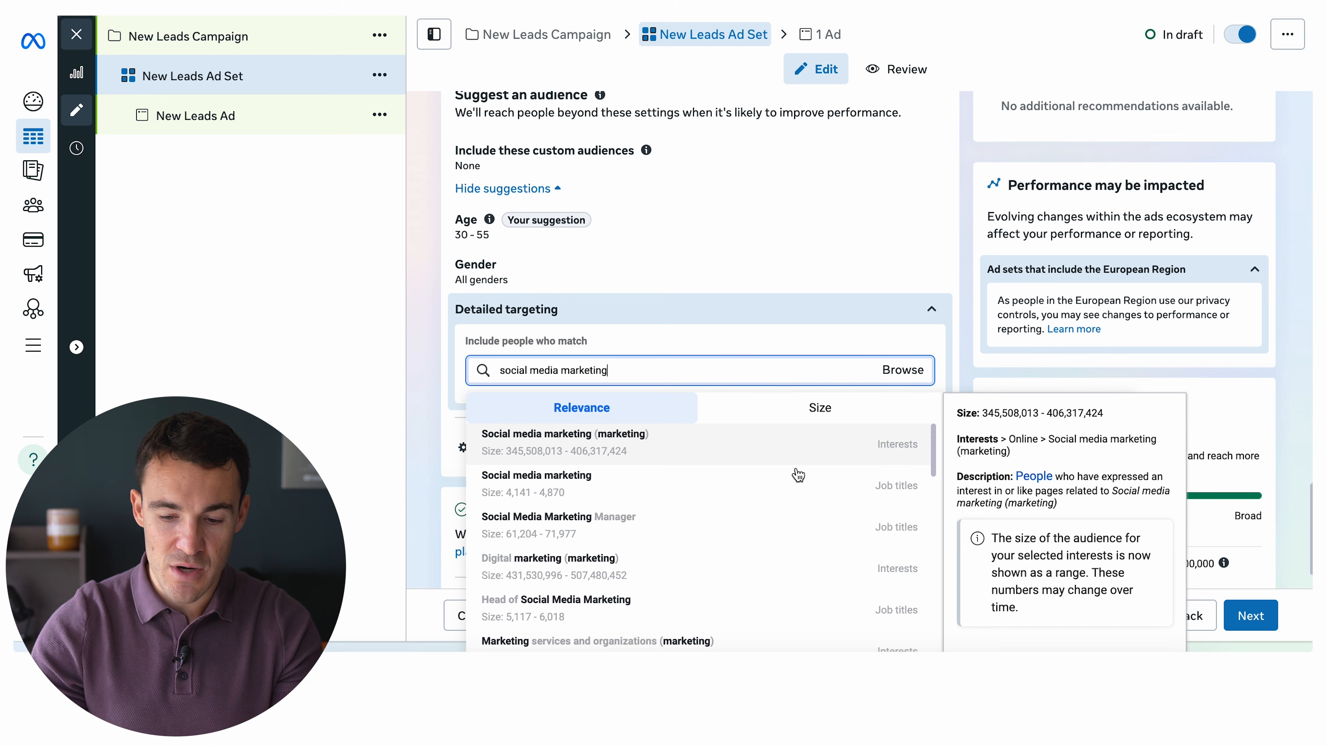
click(719, 457)
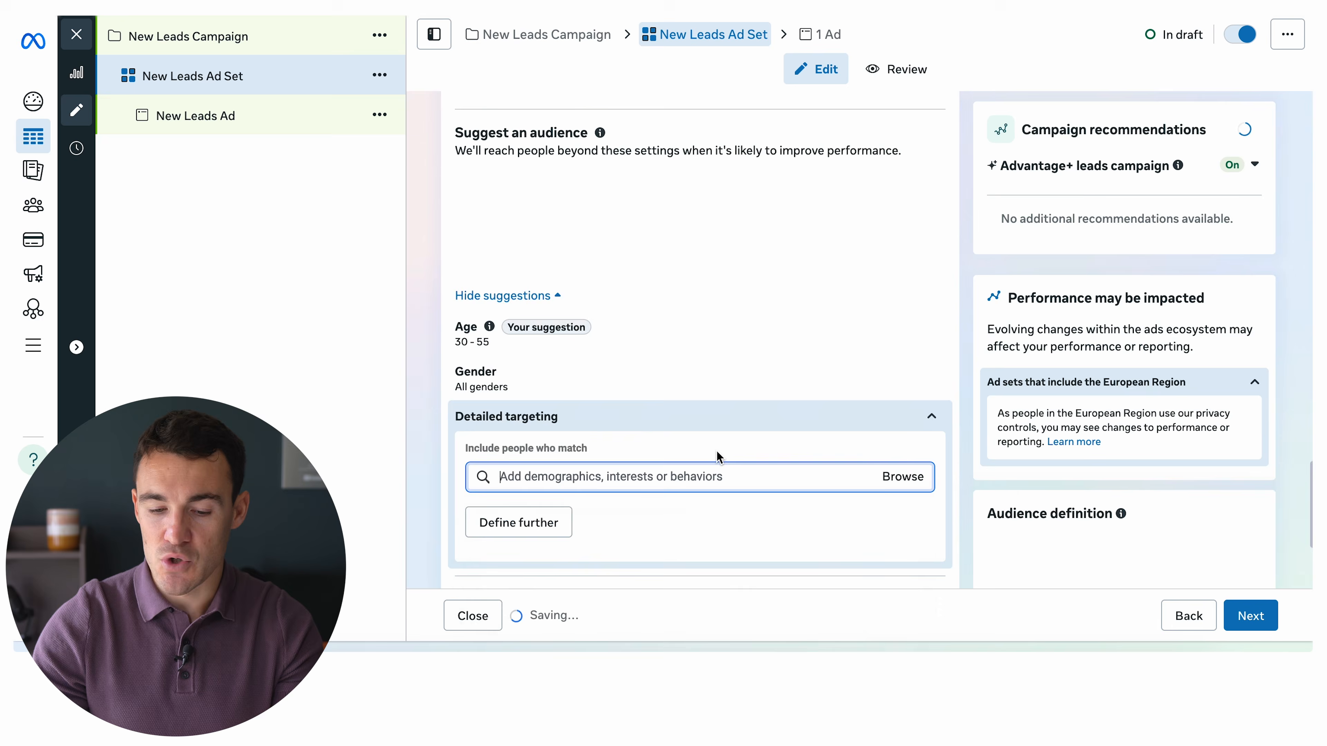
click(961, 287)
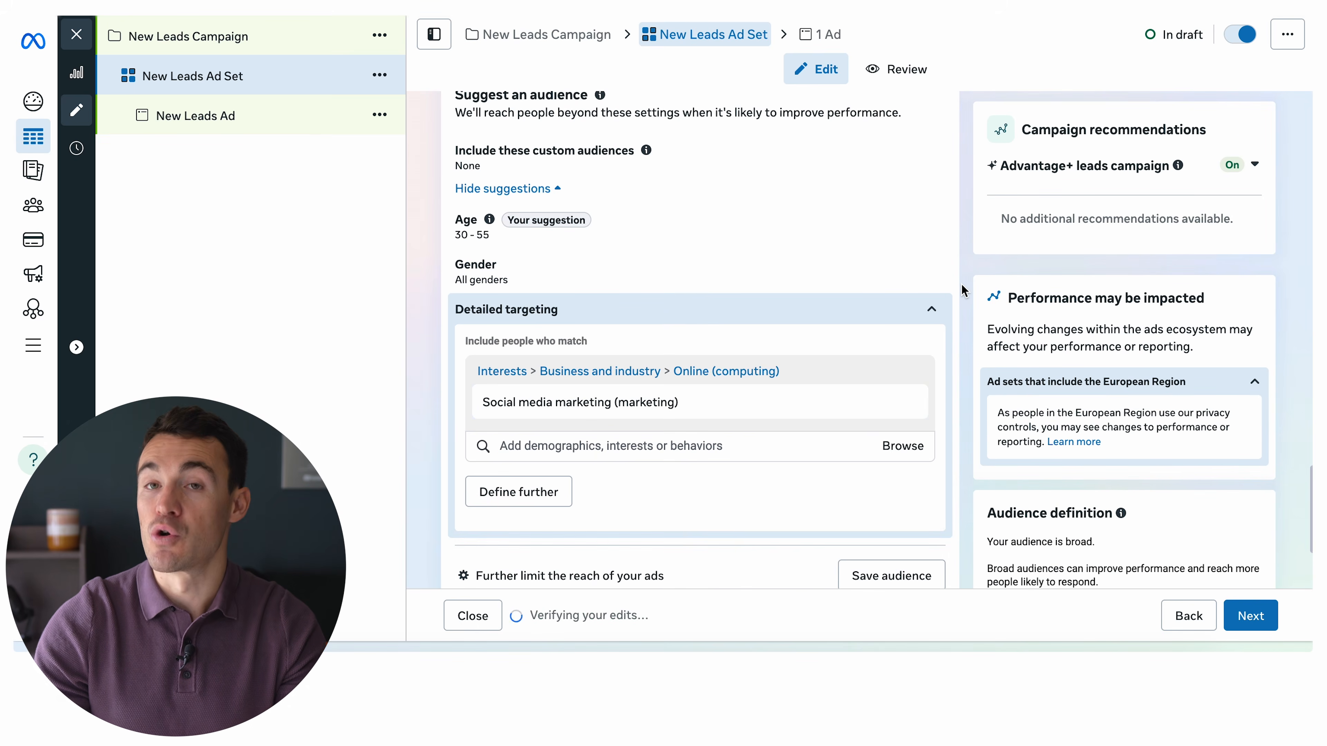
Search the detailed targeting for "business page" and include the Business page admins behavior
scroll(814, 367, down, 2)
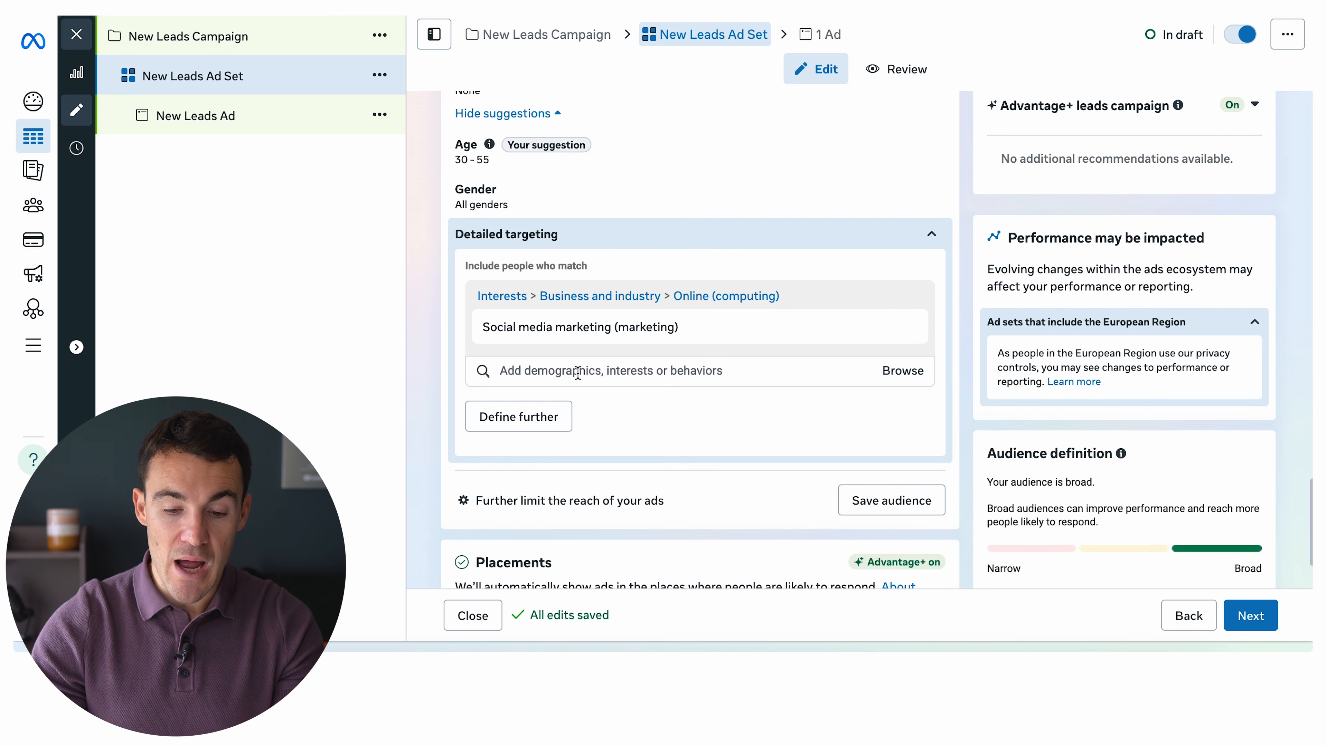
click(577, 373)
text(business page)
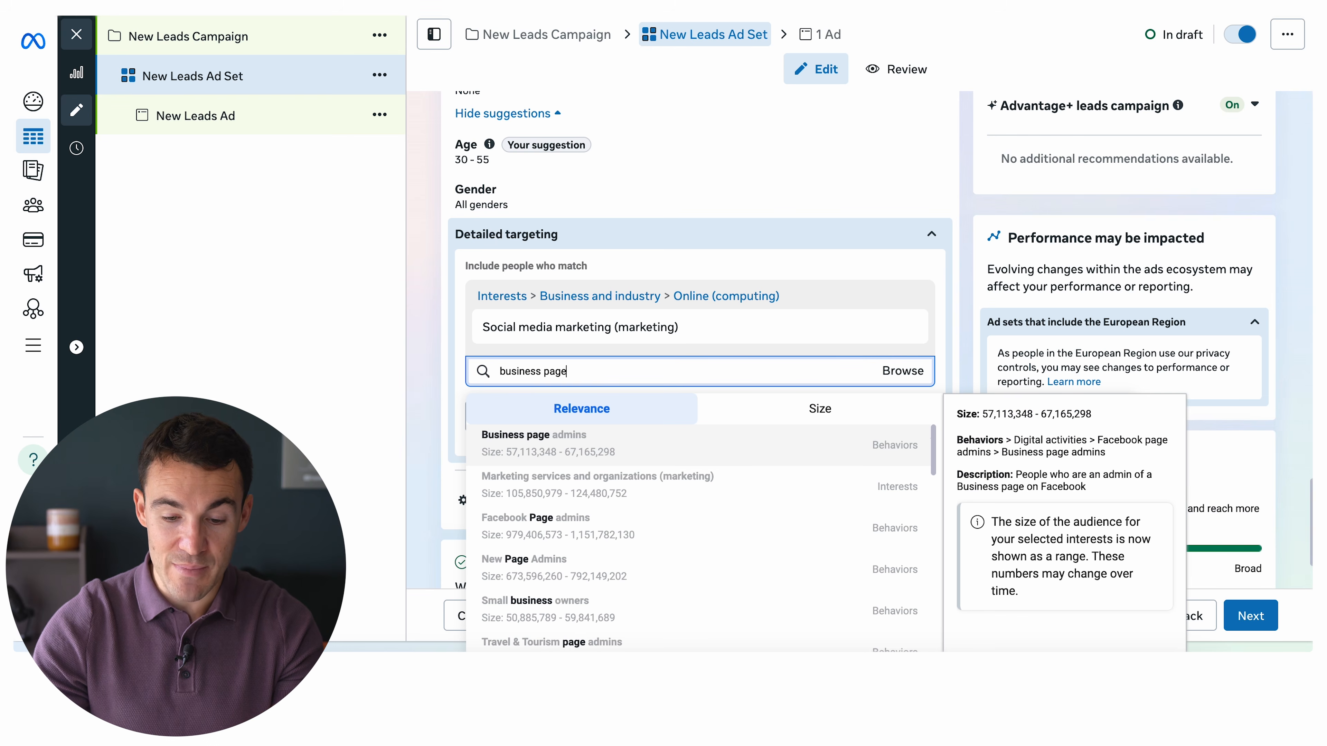
click(712, 459)
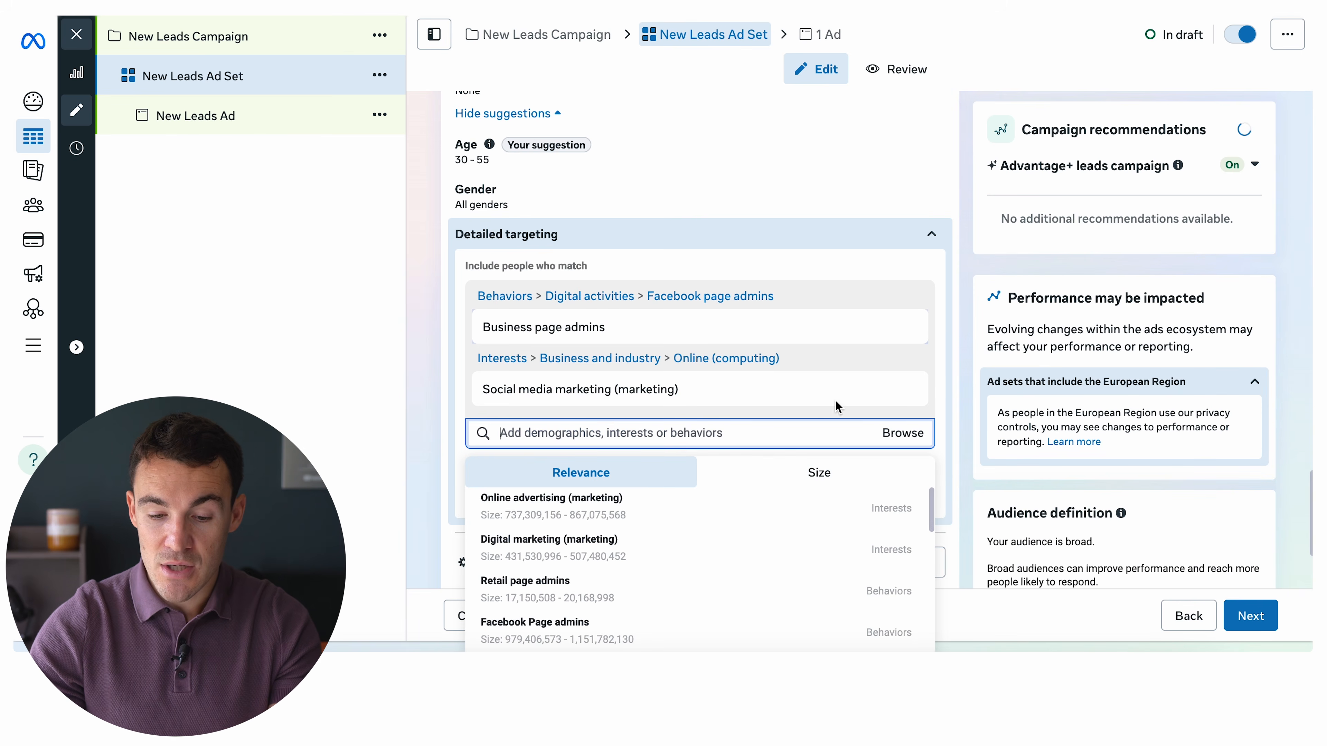
click(554, 333)
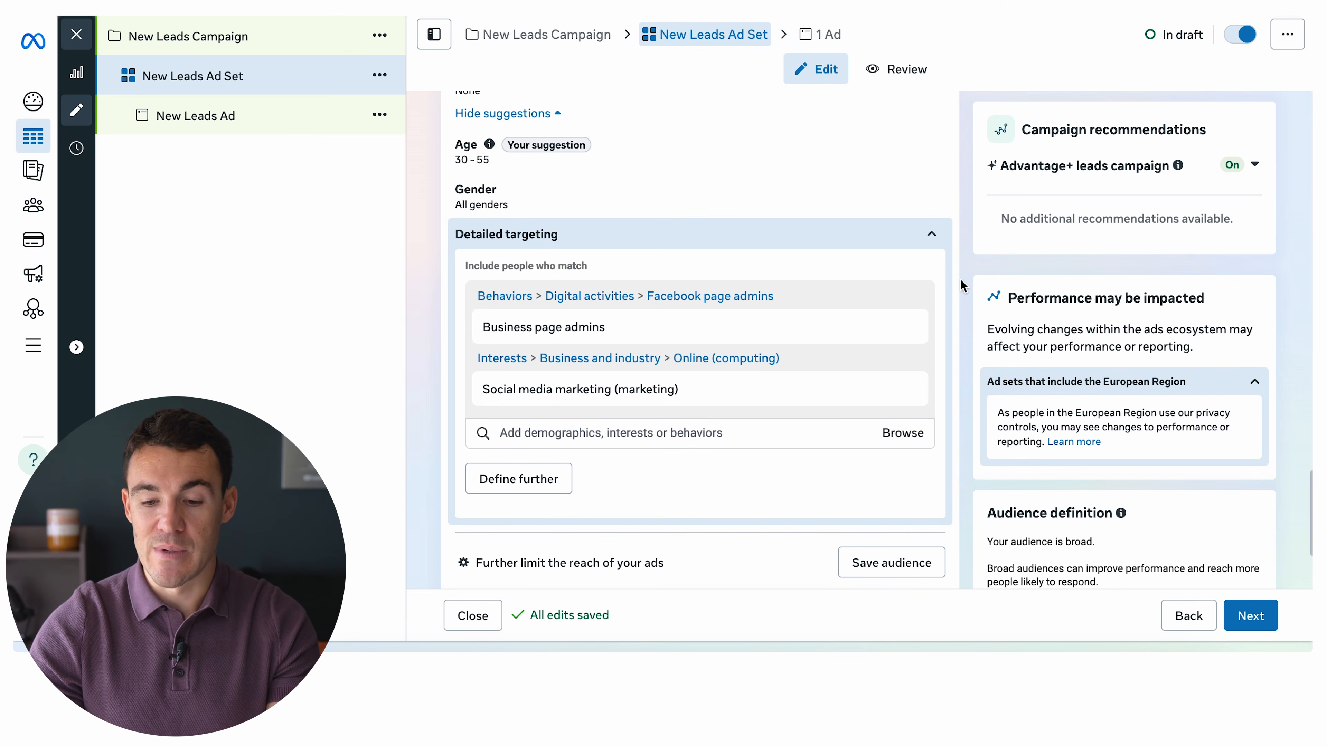
Review the selected detailed targeting entries alongside the ad set's audience definition and estimated audience size
mouse_move(715, 321)
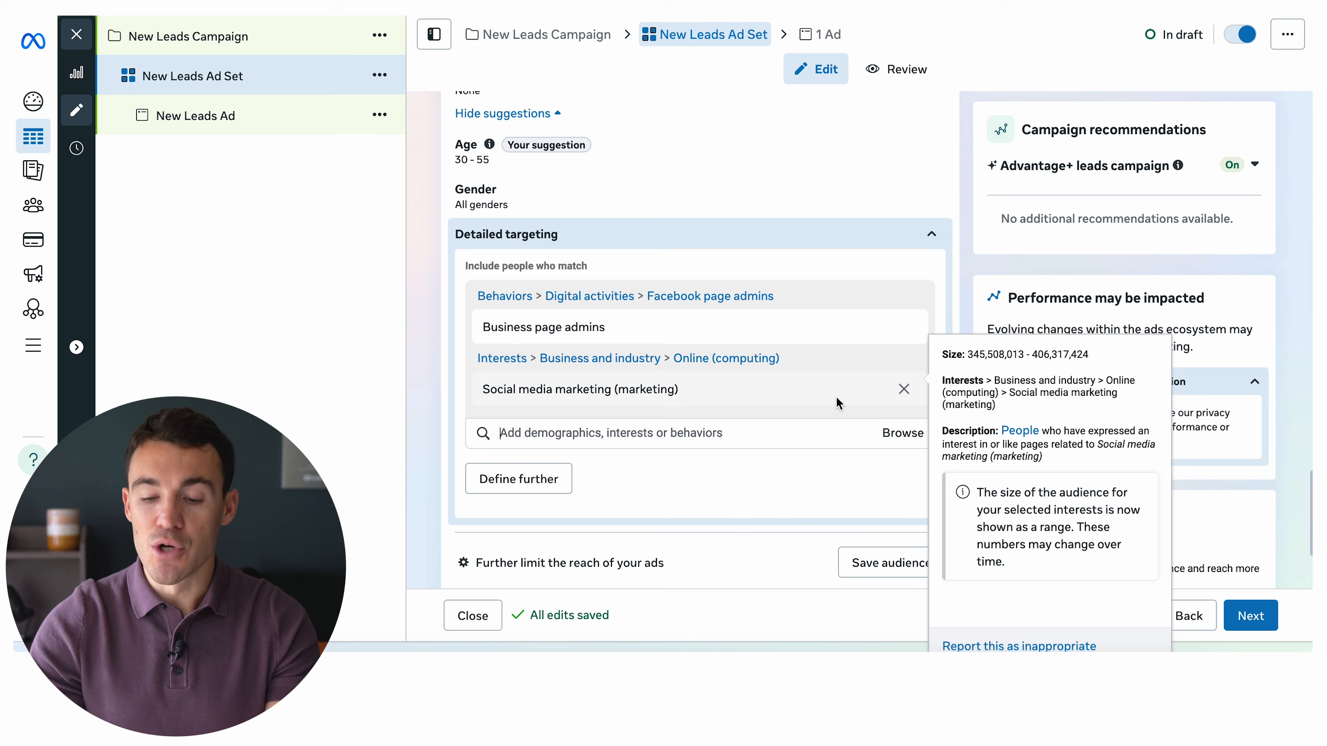
scroll(961, 262, down, 2)
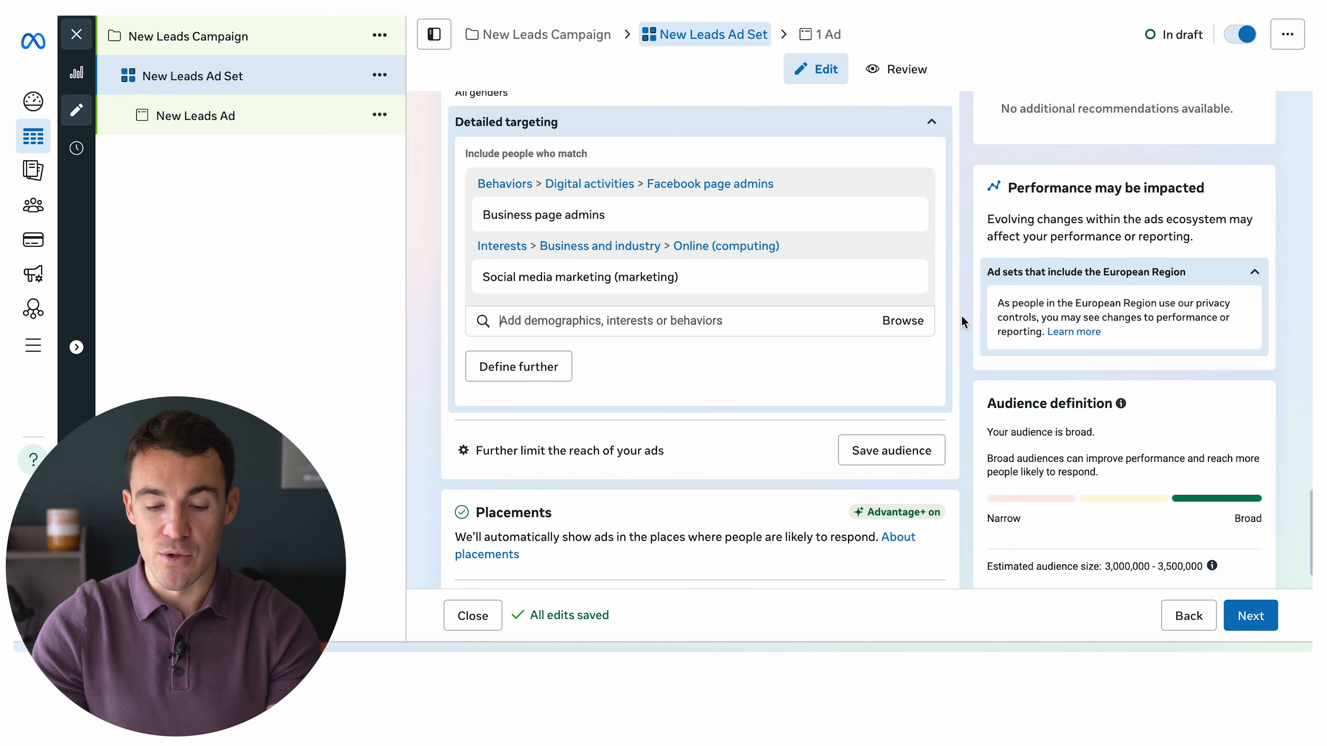
scroll(962, 315, down, 1)
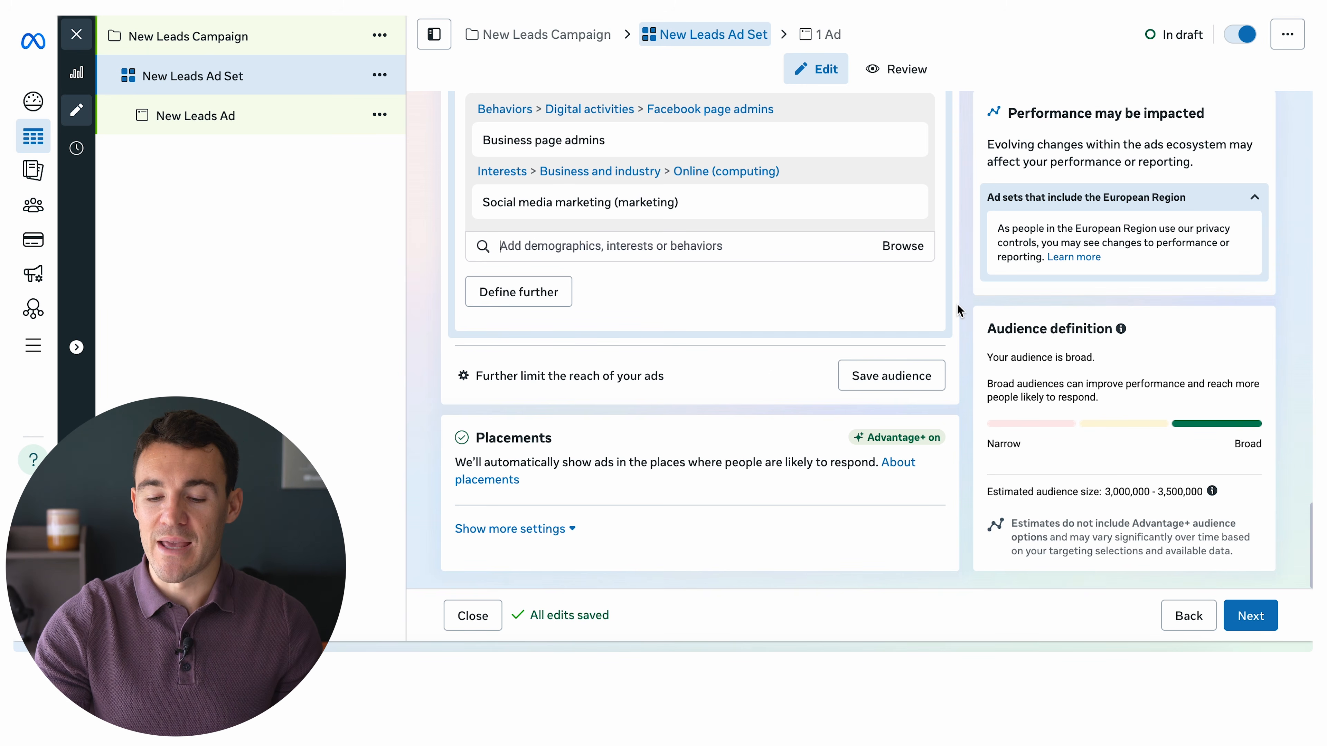
scroll(957, 303, up, 4)
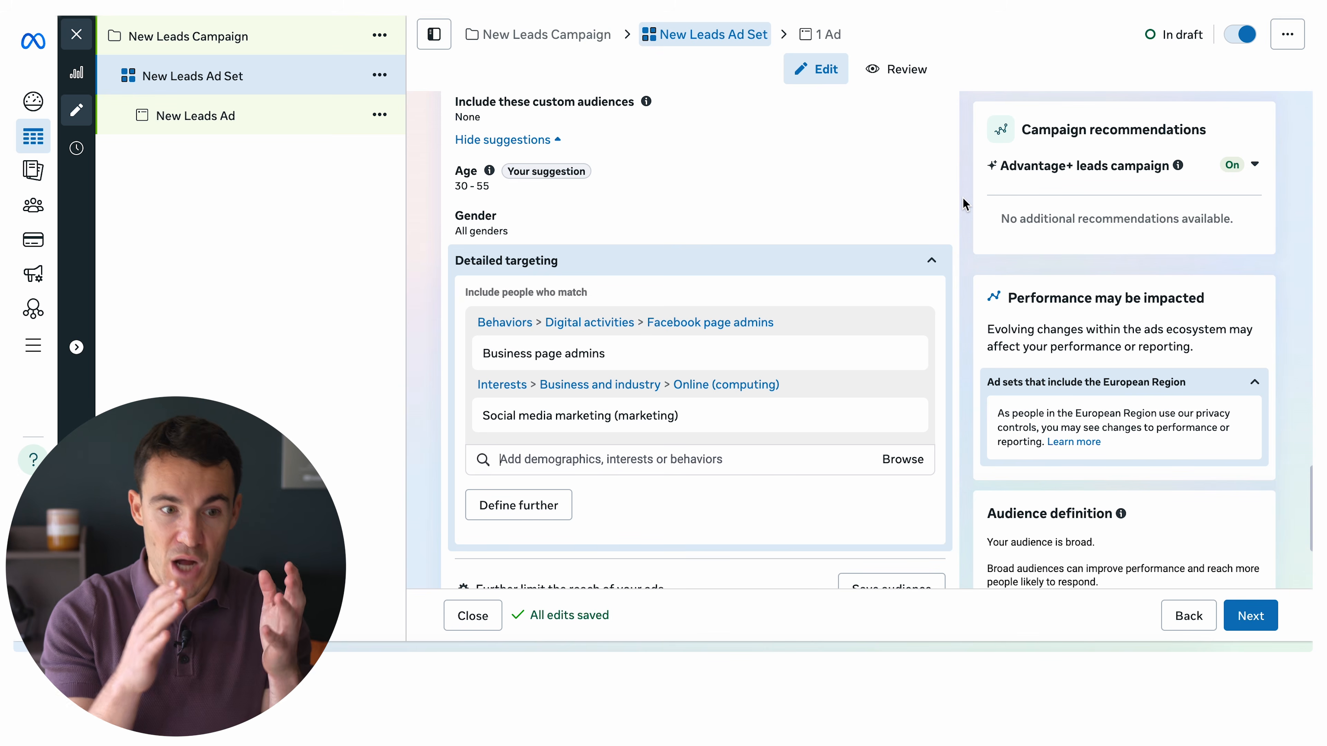
scroll(963, 198, down, 4)
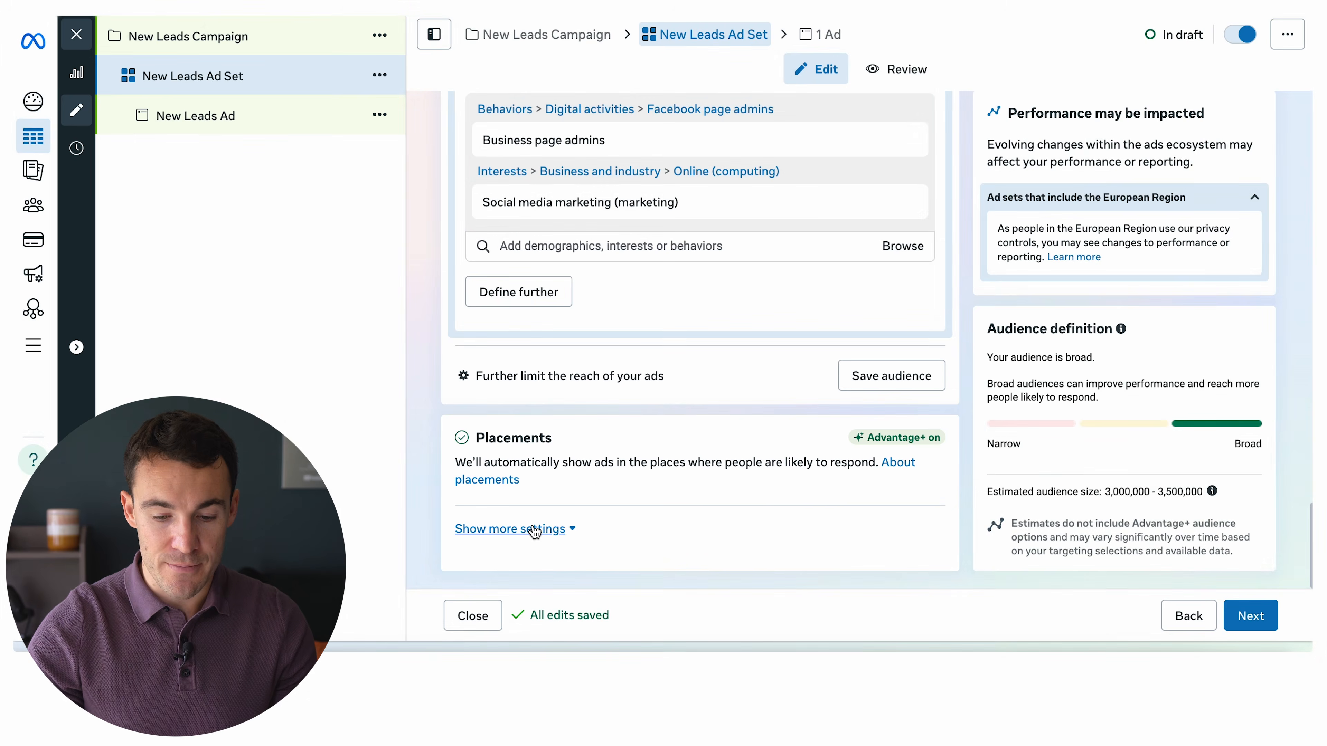
Show the additional placement settings and examine the available placement controls
click(534, 529)
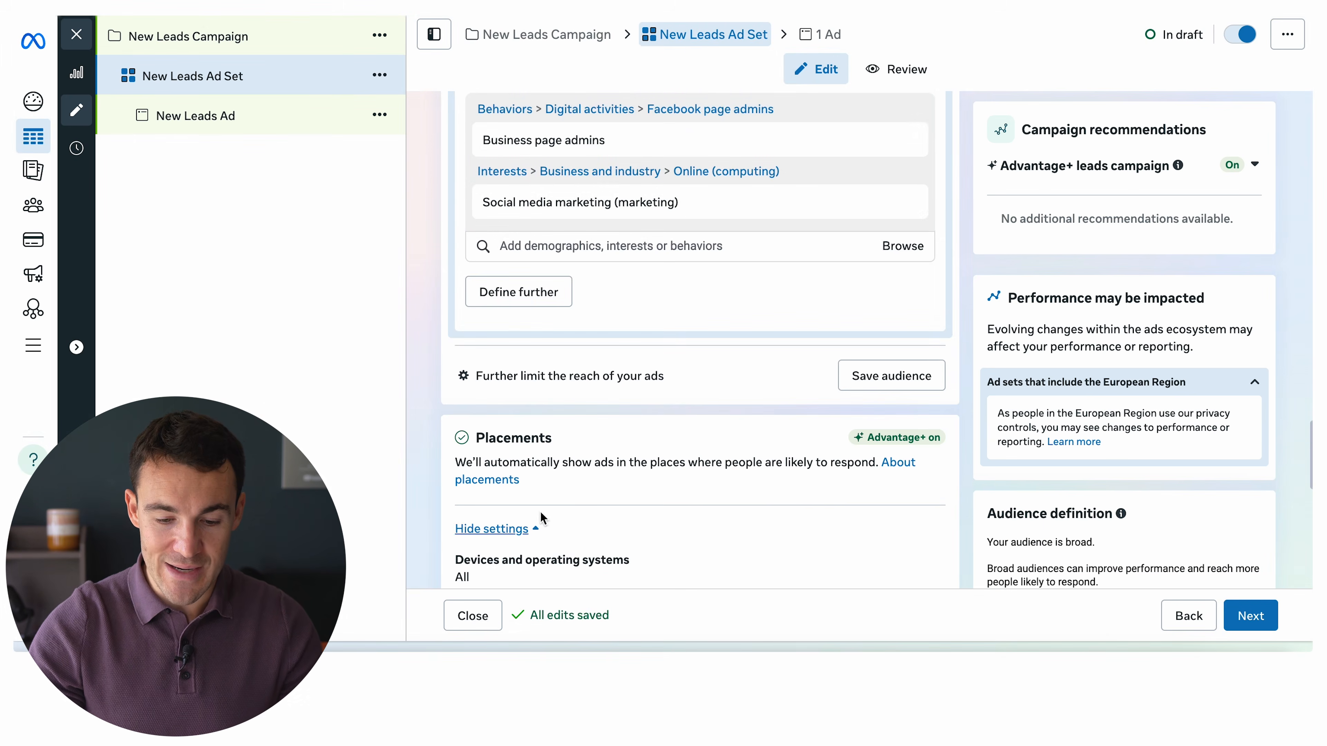
scroll(762, 478, down, 3)
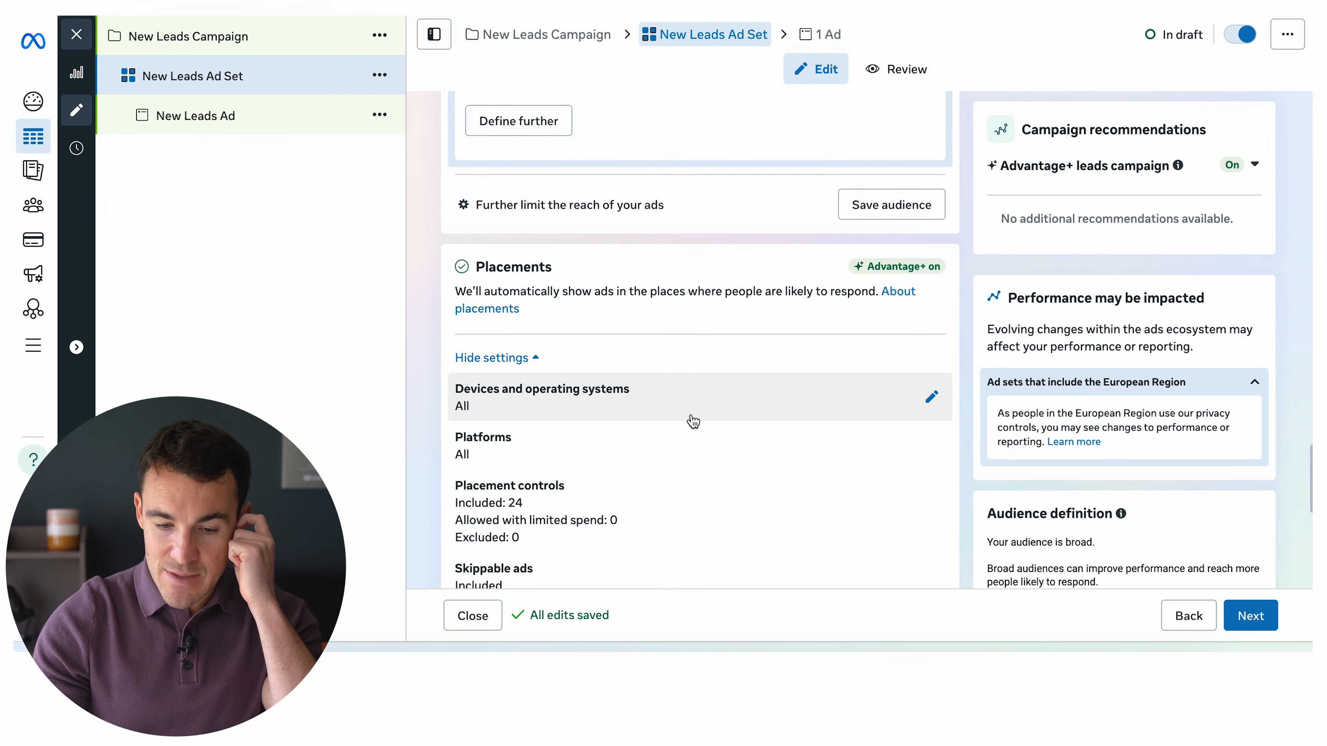
scroll(738, 450, down, 2)
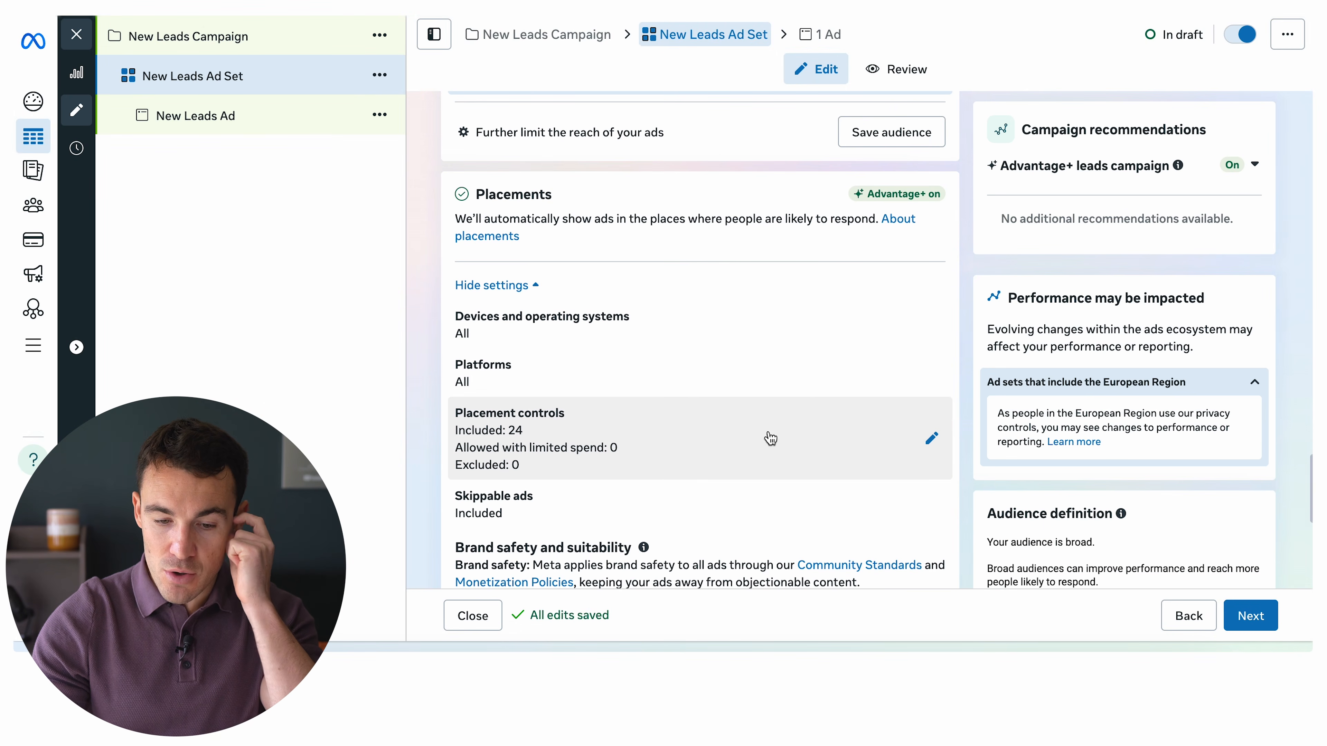
click(931, 441)
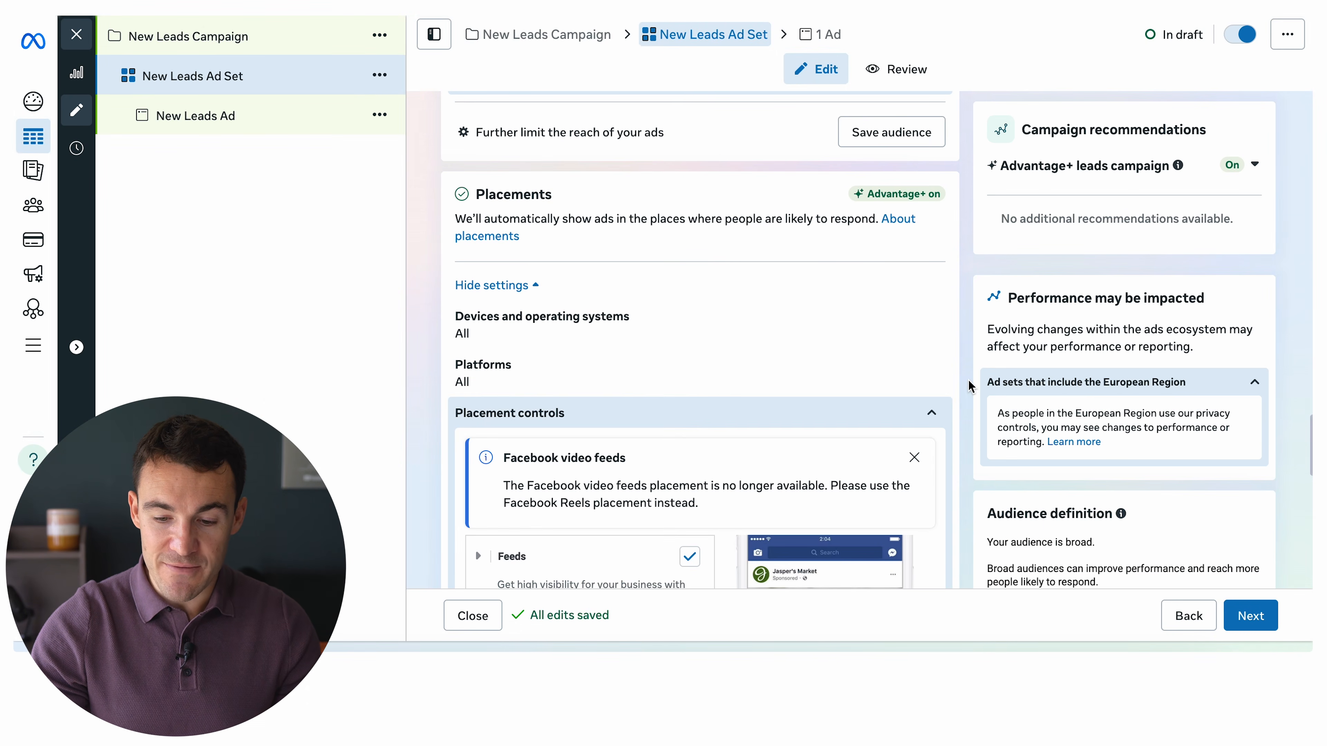
scroll(968, 380, down, 7)
scroll(968, 380, up, 8)
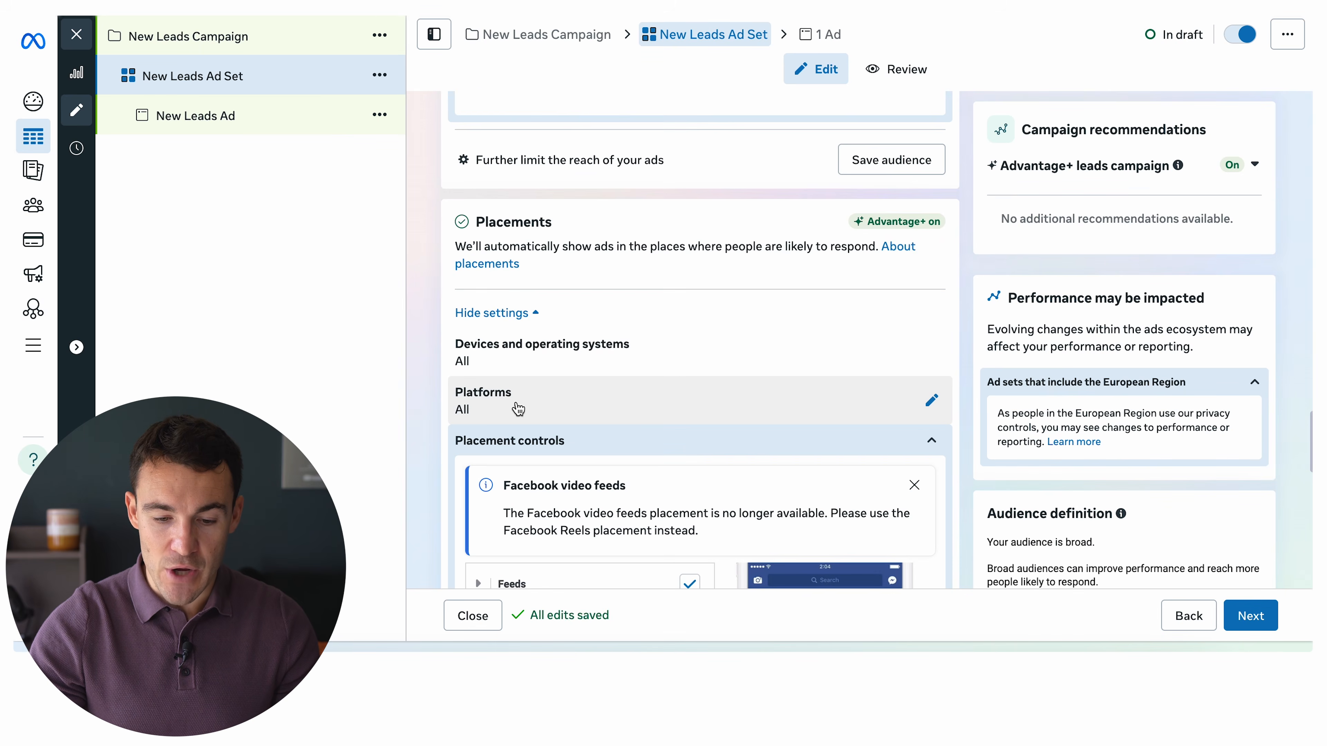
Exclude Threads from the ad set's placement platforms, and include it again
click(933, 401)
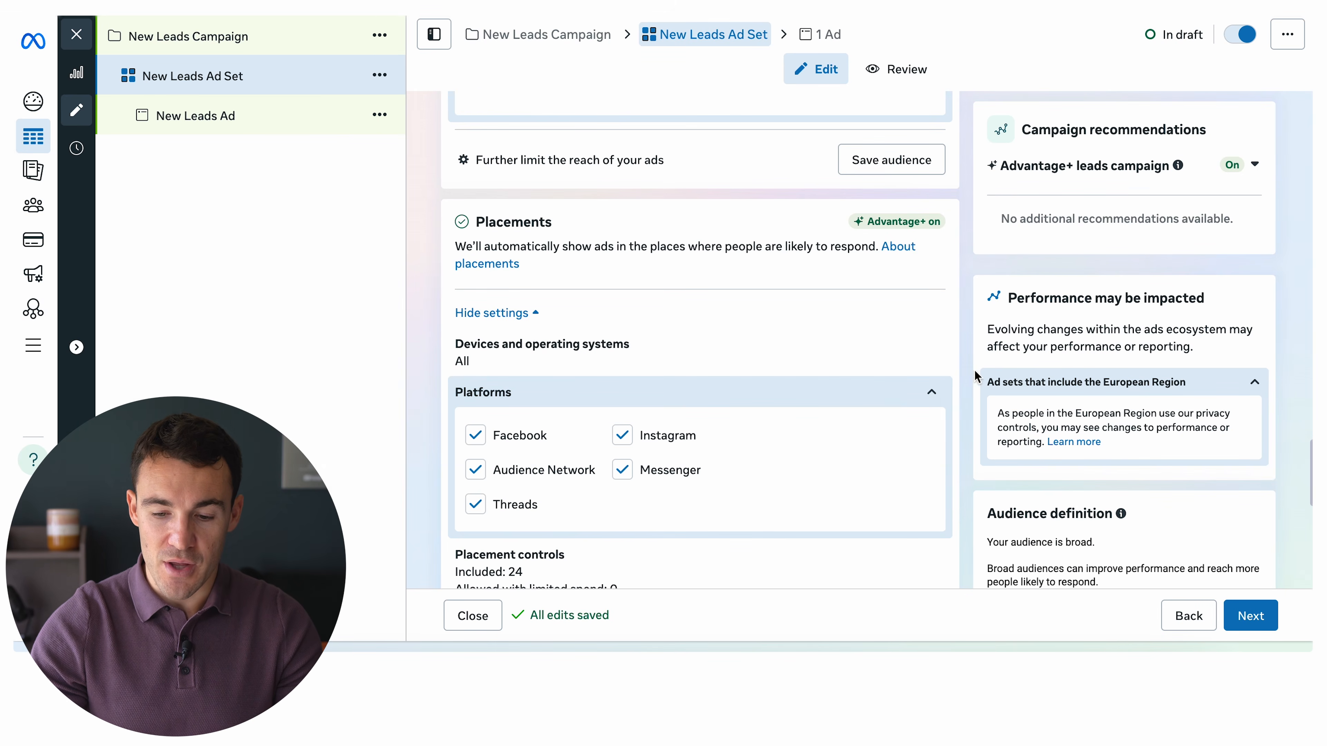
scroll(711, 280, down, 4)
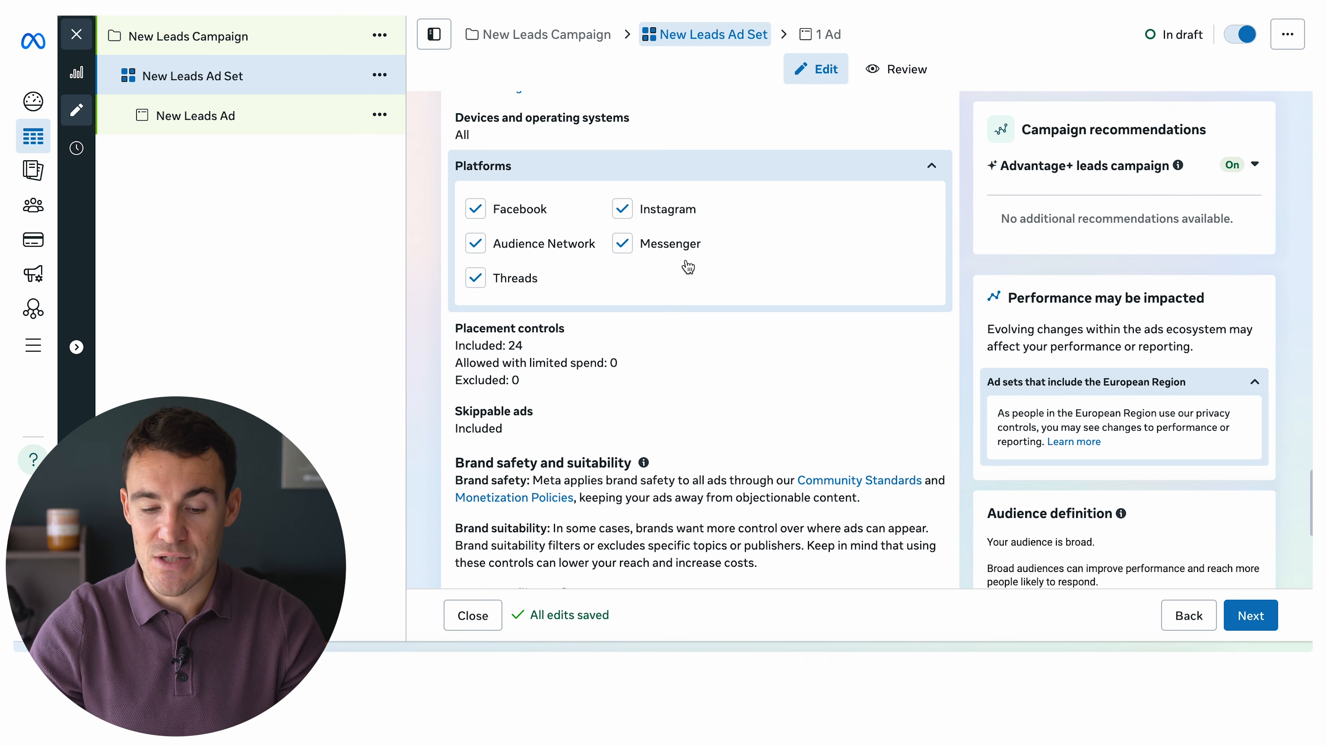
click(479, 284)
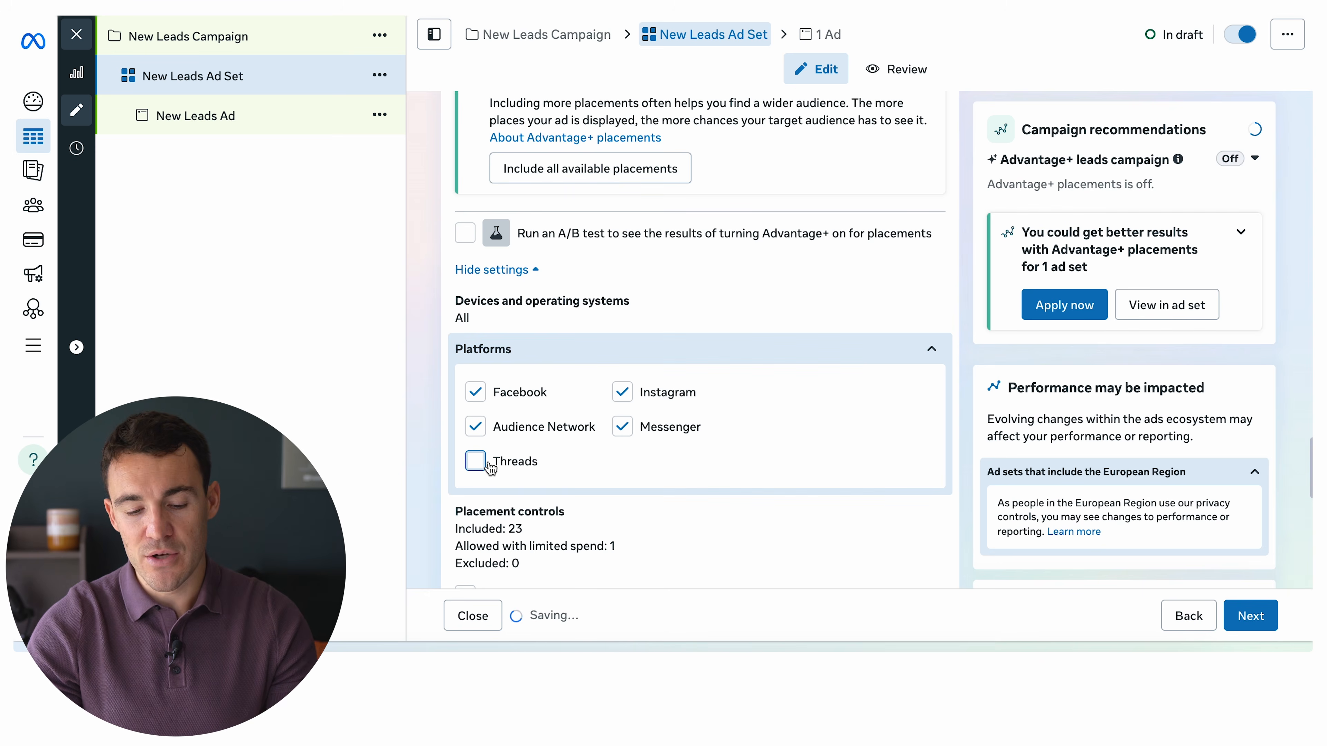
click(484, 469)
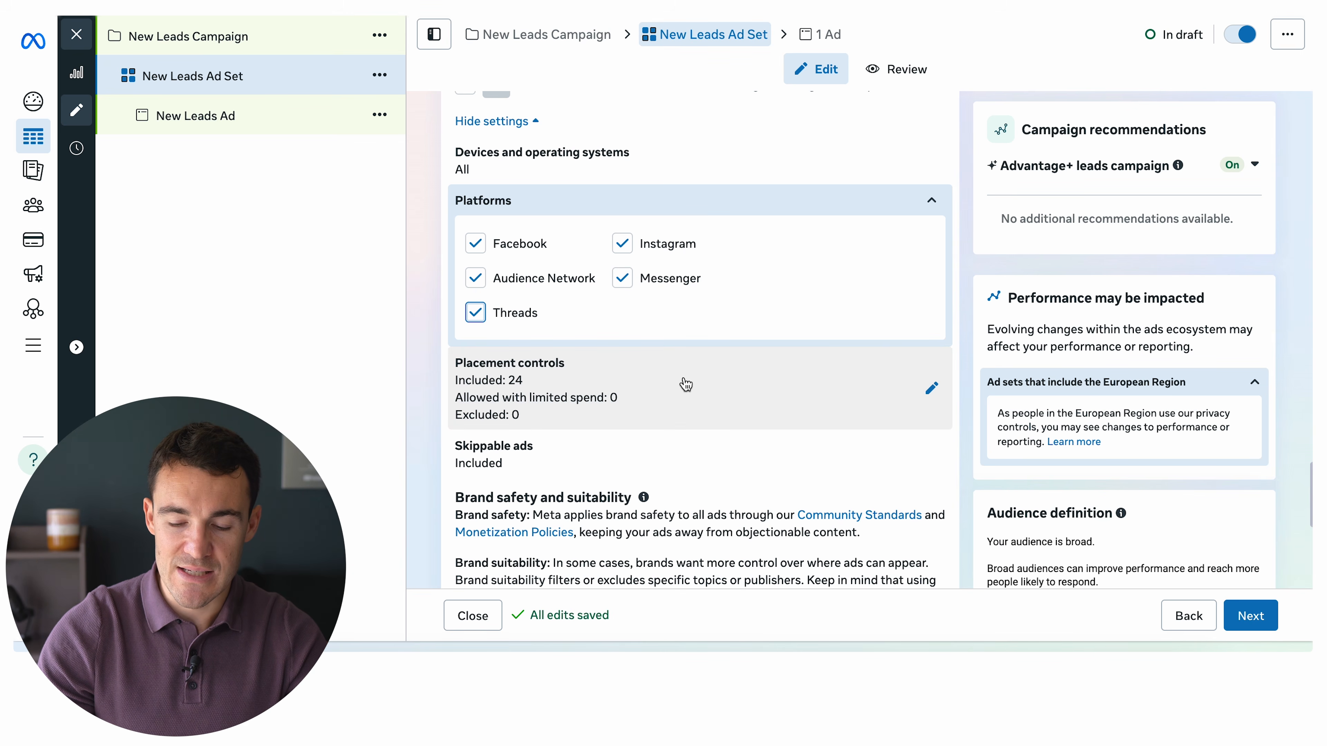
Examine the placement controls, including the individual placements within the Feeds group
click(931, 387)
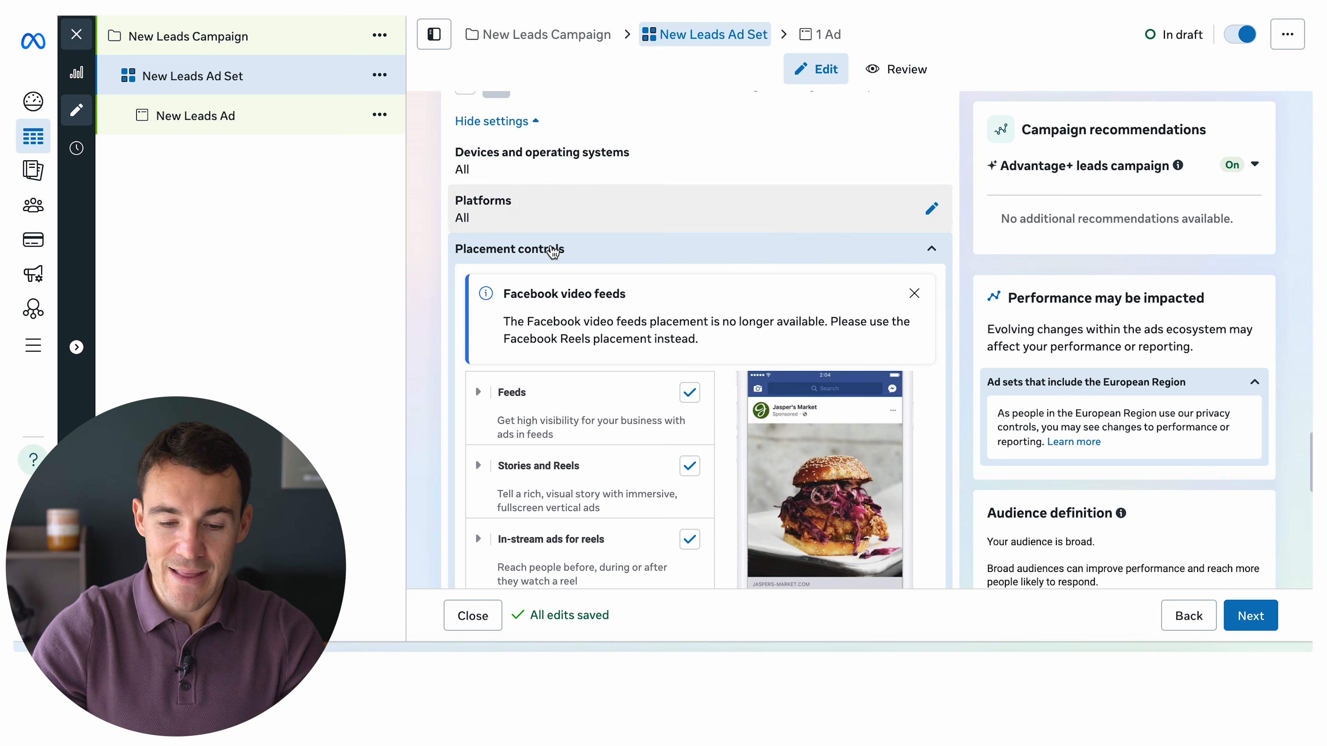
scroll(544, 240, down, 3)
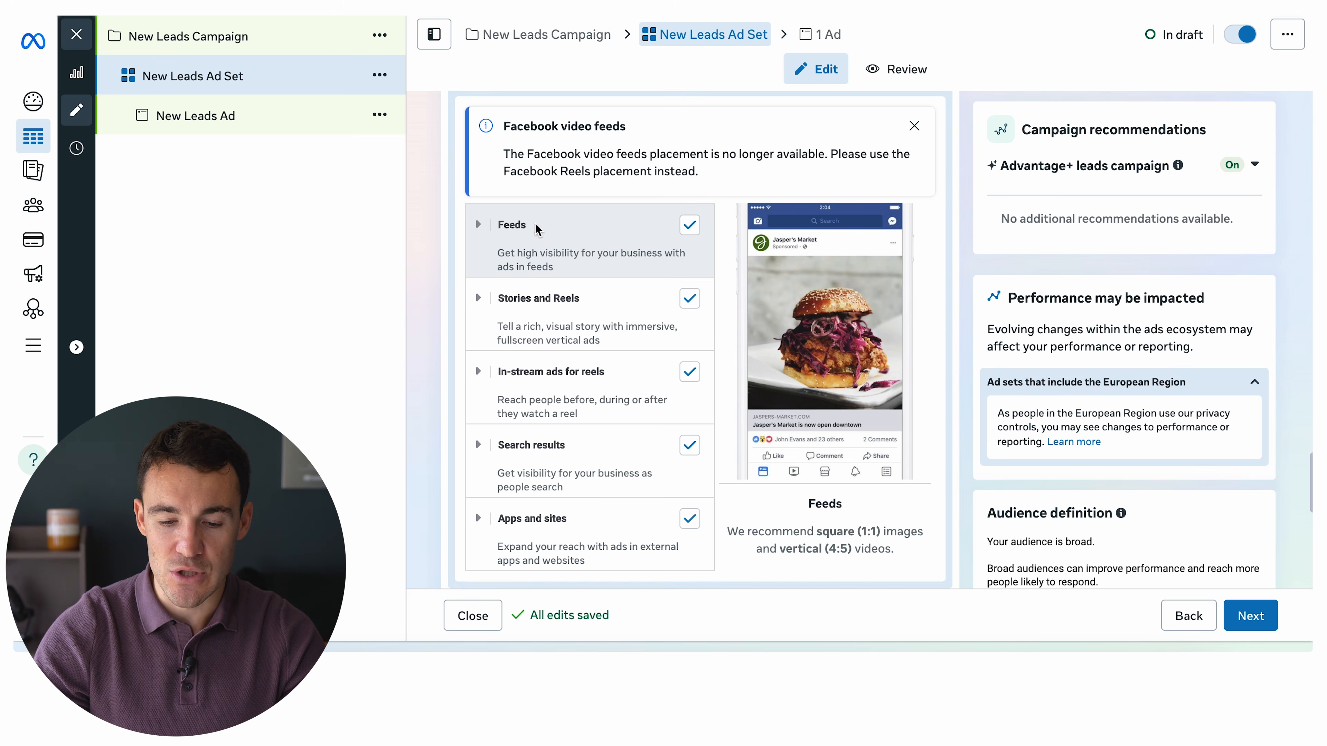
click(478, 225)
scroll(601, 470, down, 2)
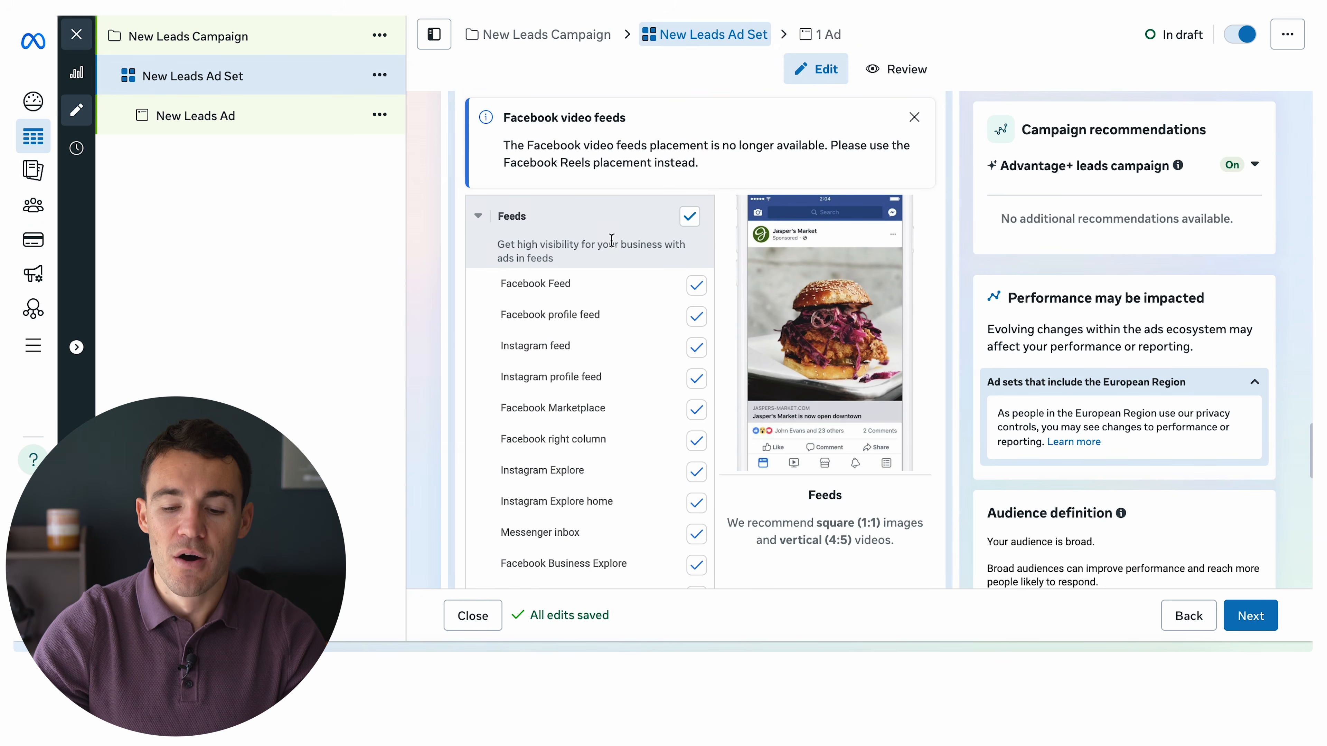
scroll(670, 332, up, 3)
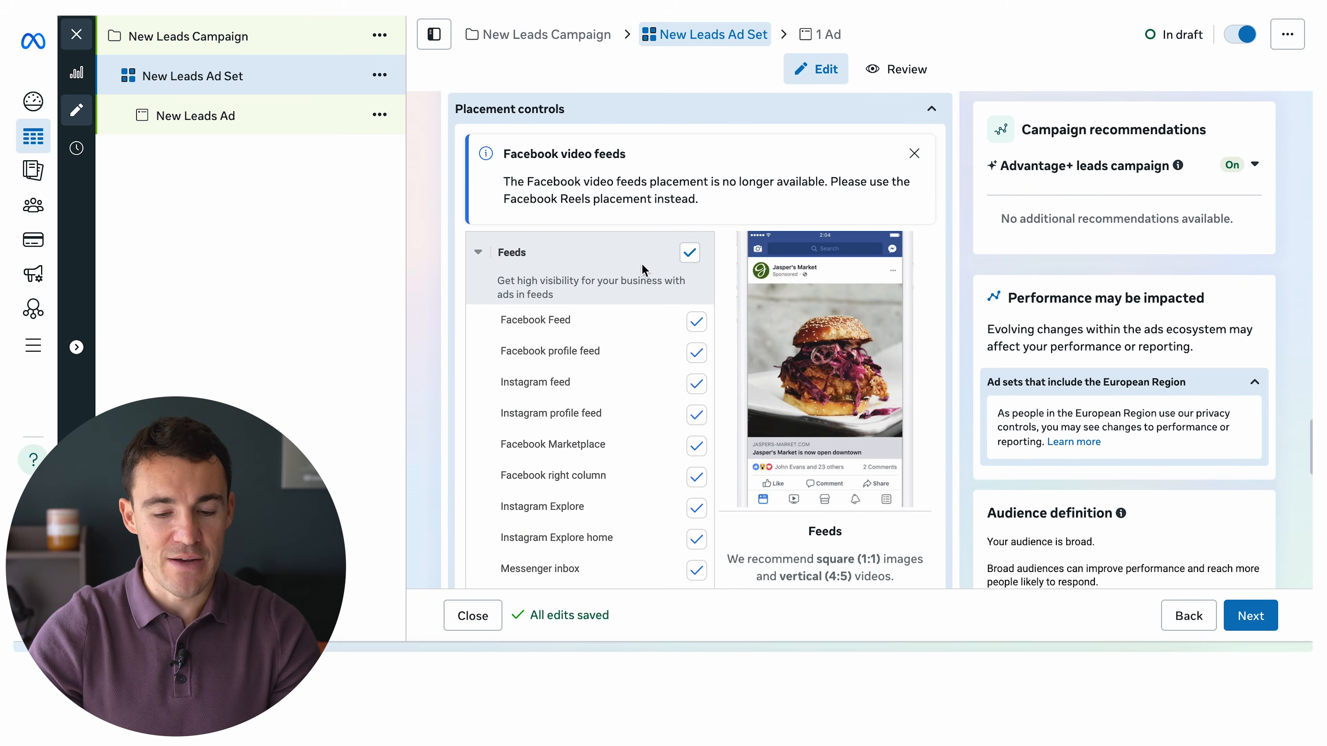
Examine the remaining placement groups, from Stories and Reels to Apps and sites
scroll(614, 273, down, 7)
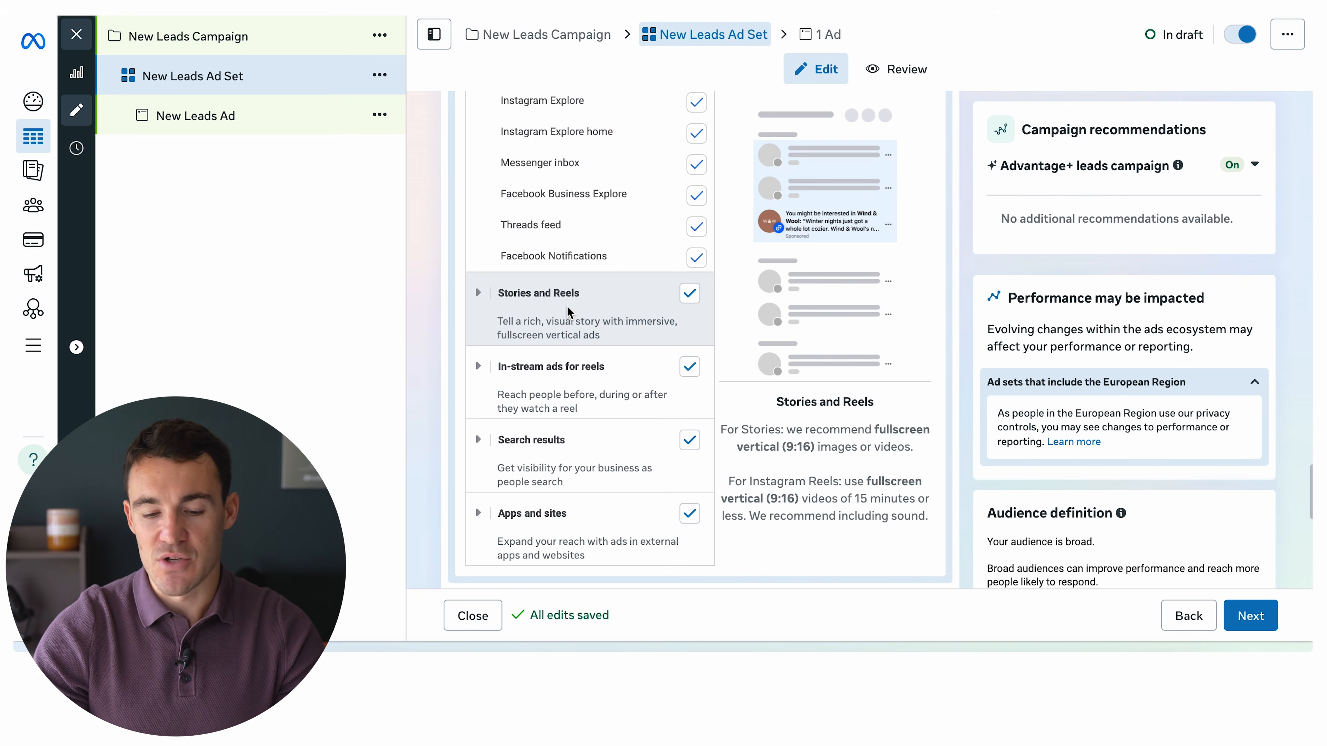
scroll(583, 412, up, 5)
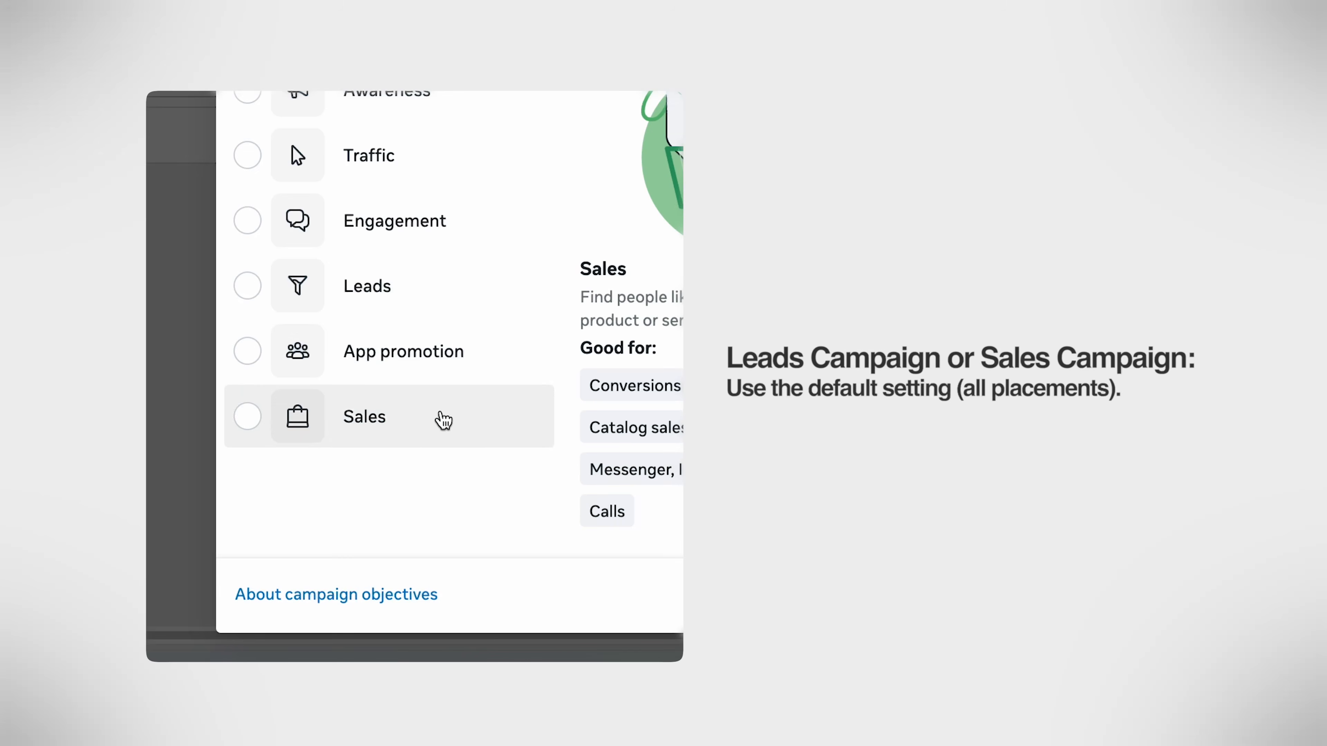
click(350, 290)
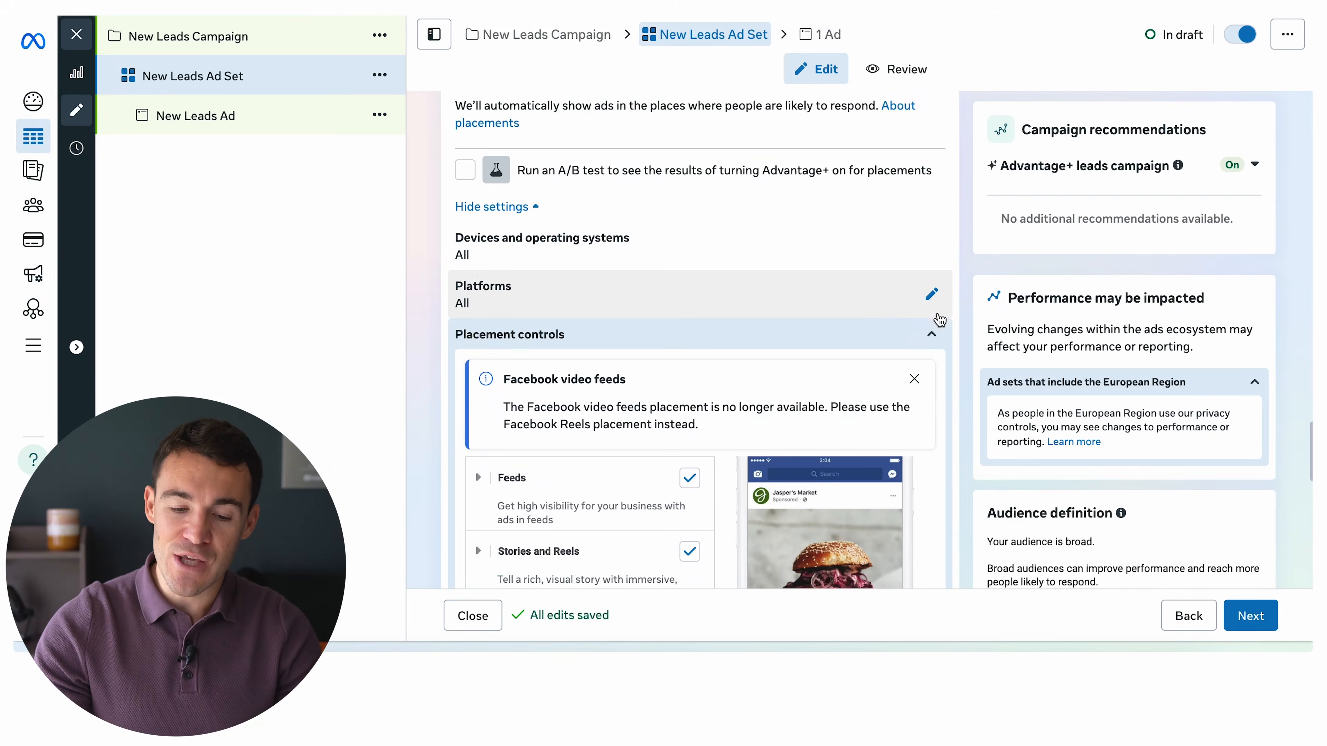
Exclude Audience Network from the ad set's placement platforms, and include it again
scroll(935, 314, down, 2)
click(930, 186)
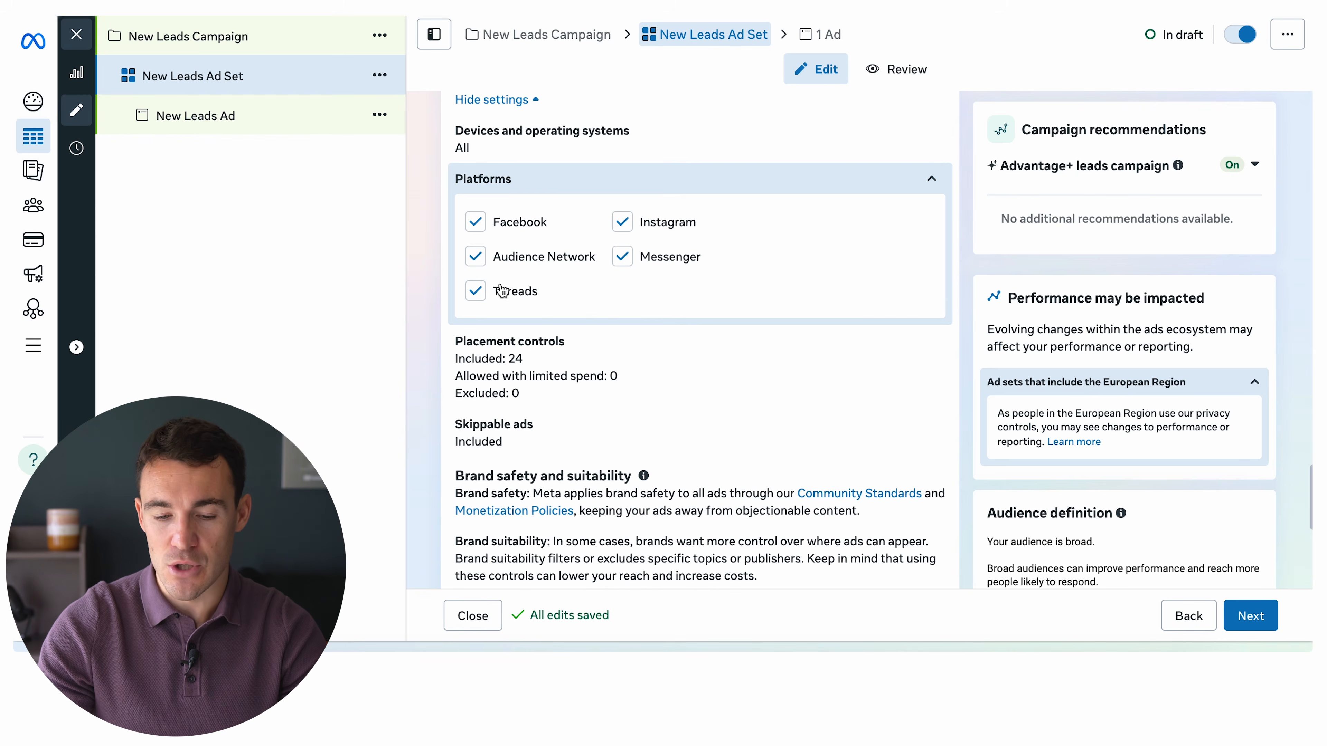
click(477, 256)
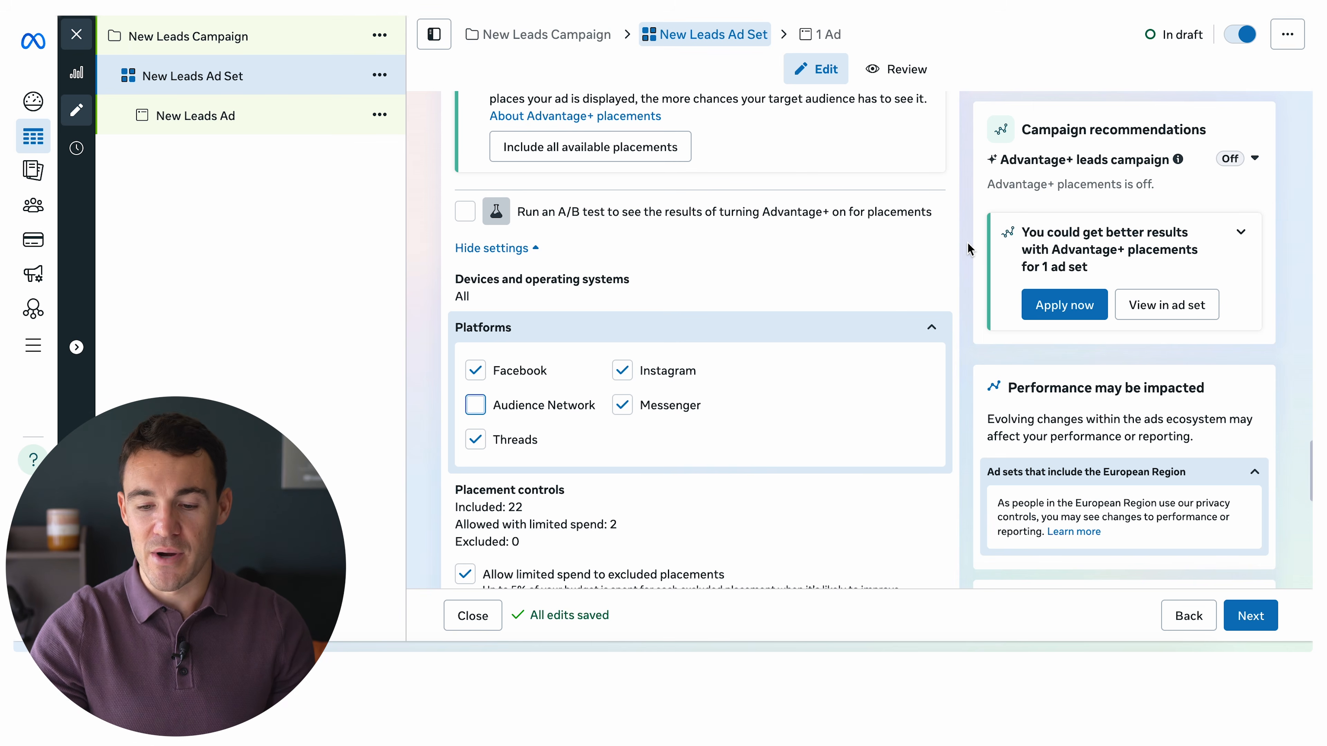
scroll(968, 267, down, 4)
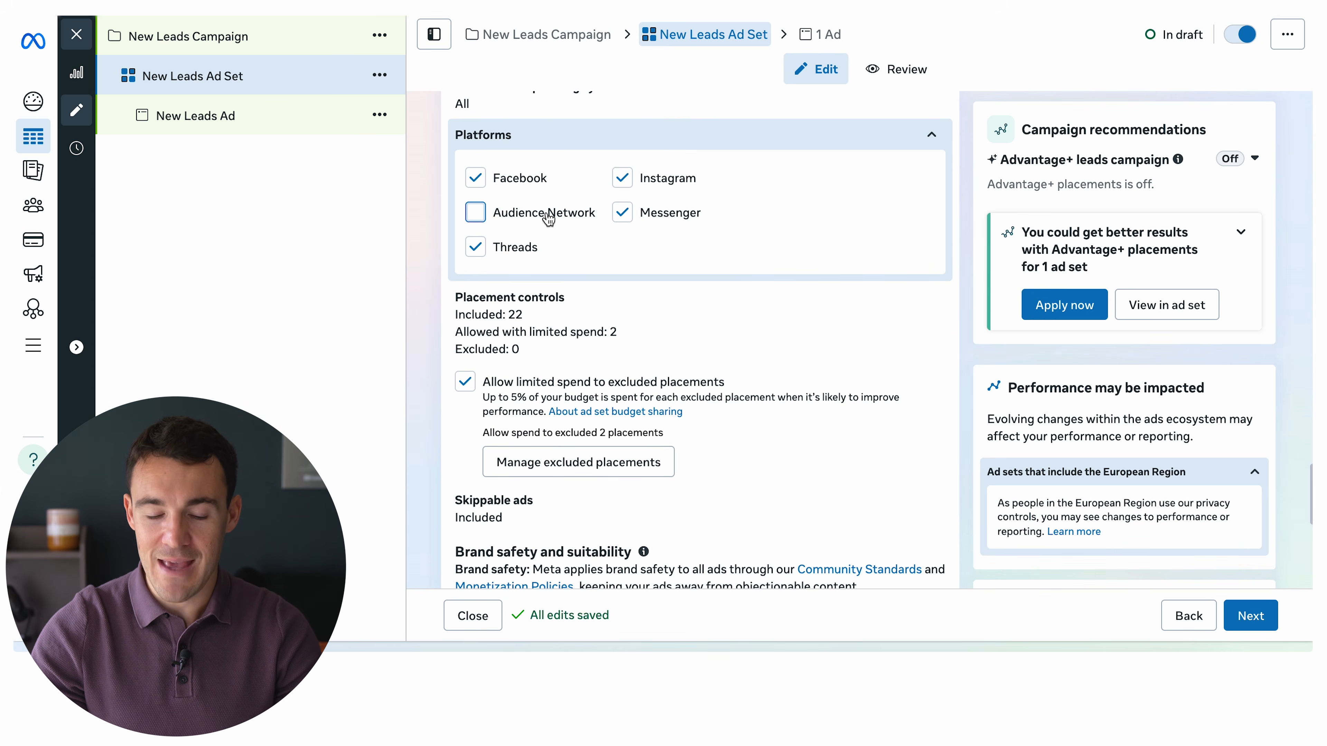
click(475, 212)
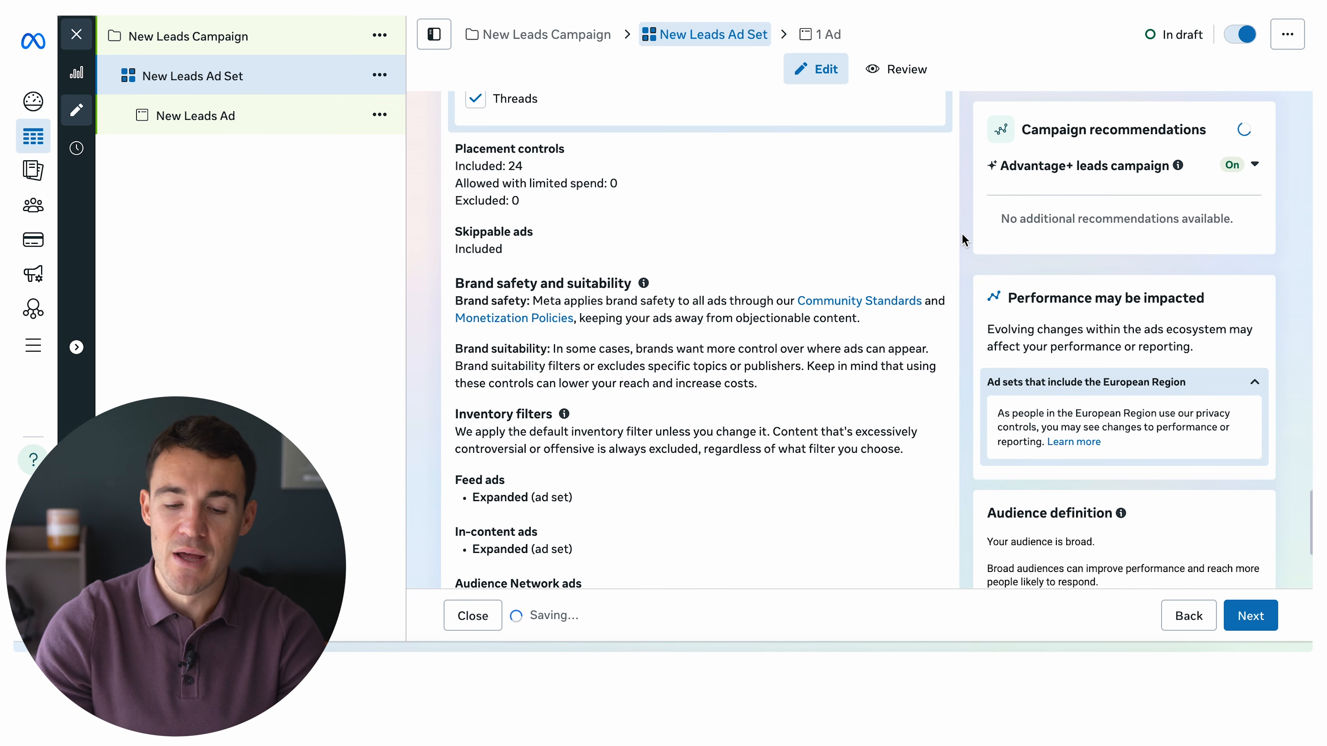
Review the ad set's placement settings, including brand safety and suitability, inventory filters, publisher block lists, and content type and topic exclusions
scroll(962, 240, up, 2)
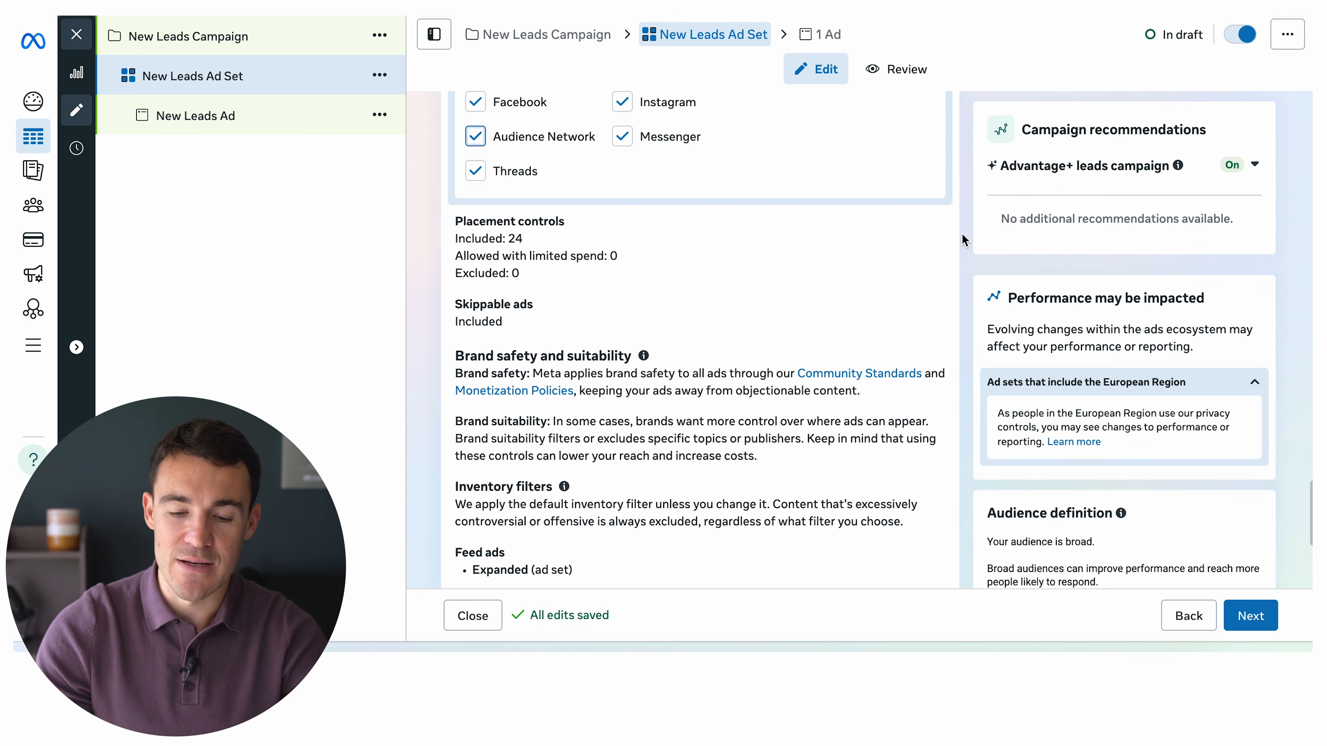
scroll(704, 196, up, 5)
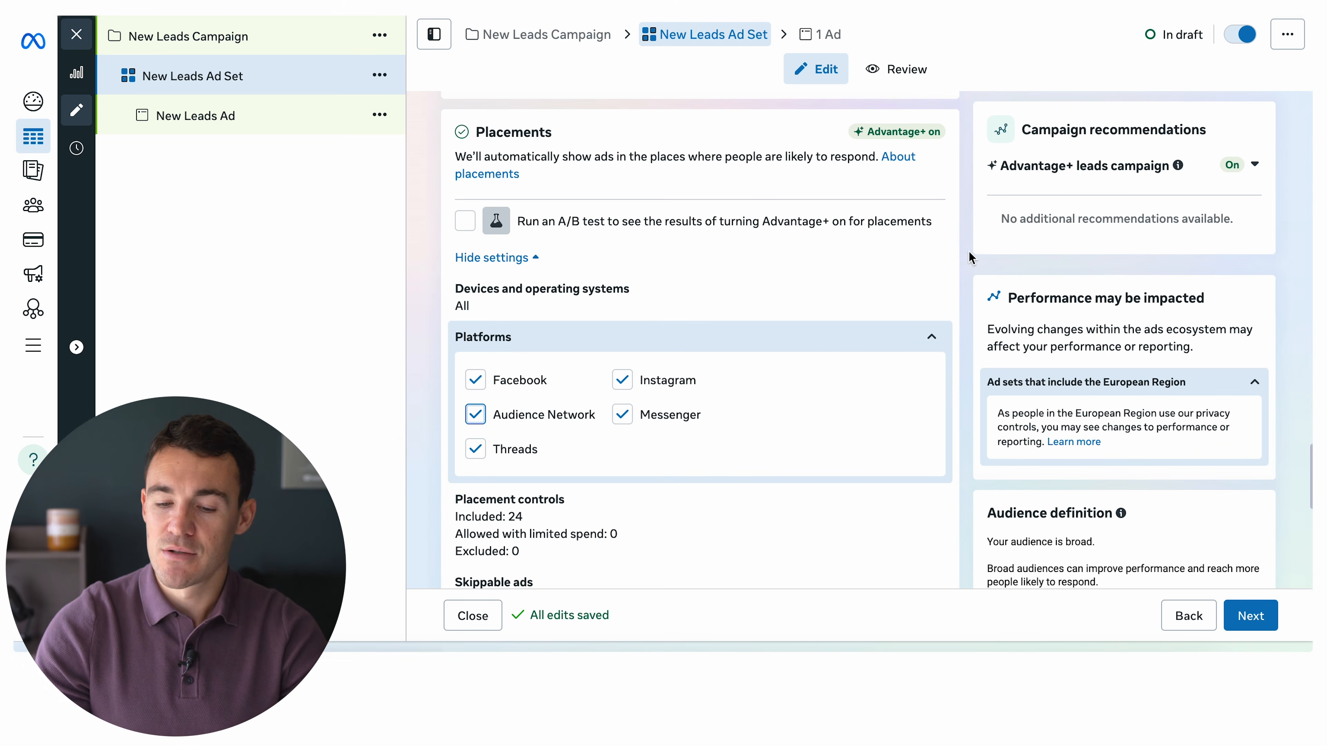
scroll(686, 217, down, 7)
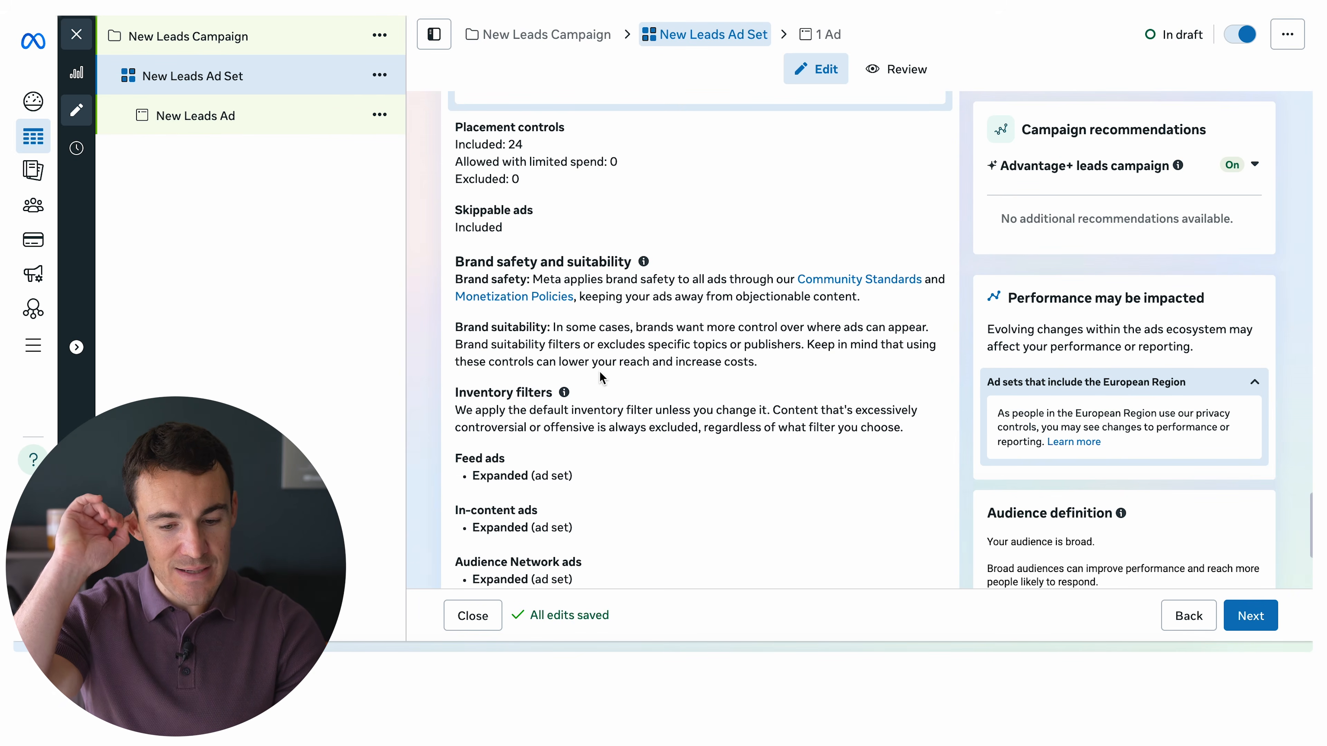
scroll(599, 371, down, 3)
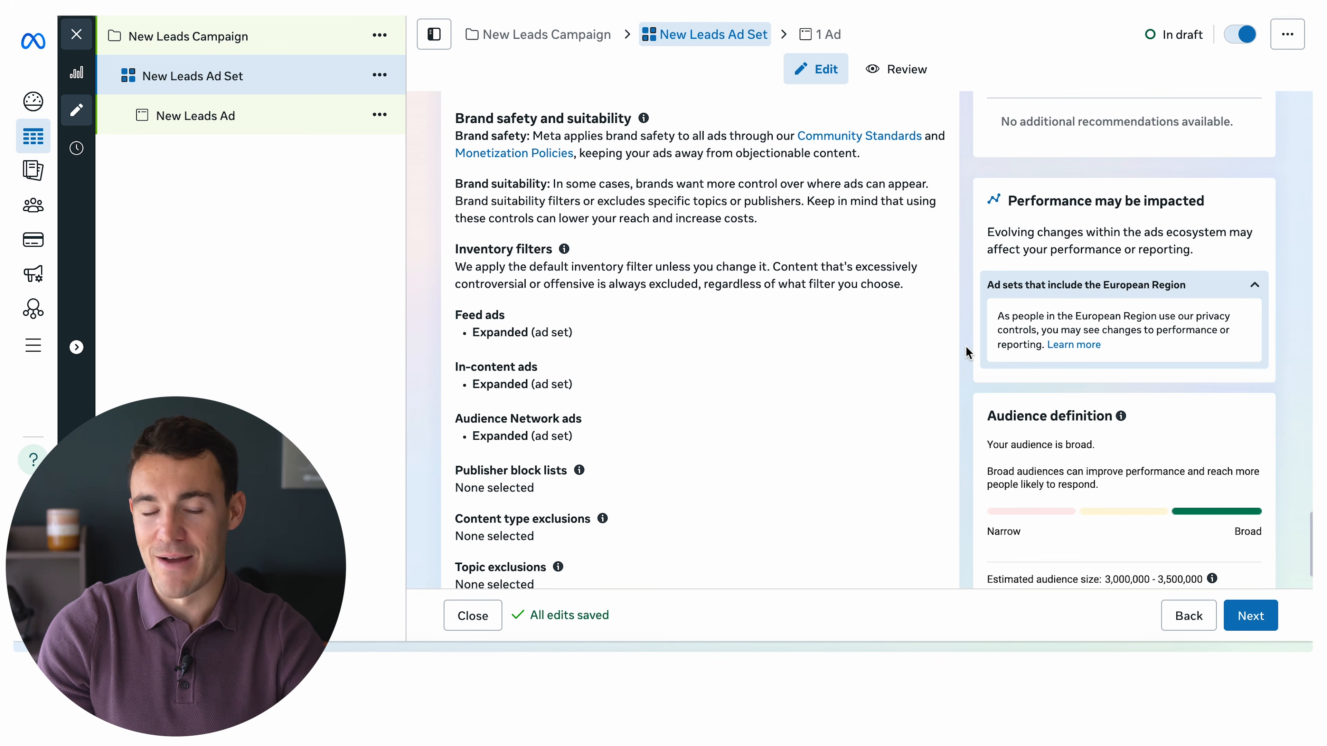
scroll(966, 351, down, 2)
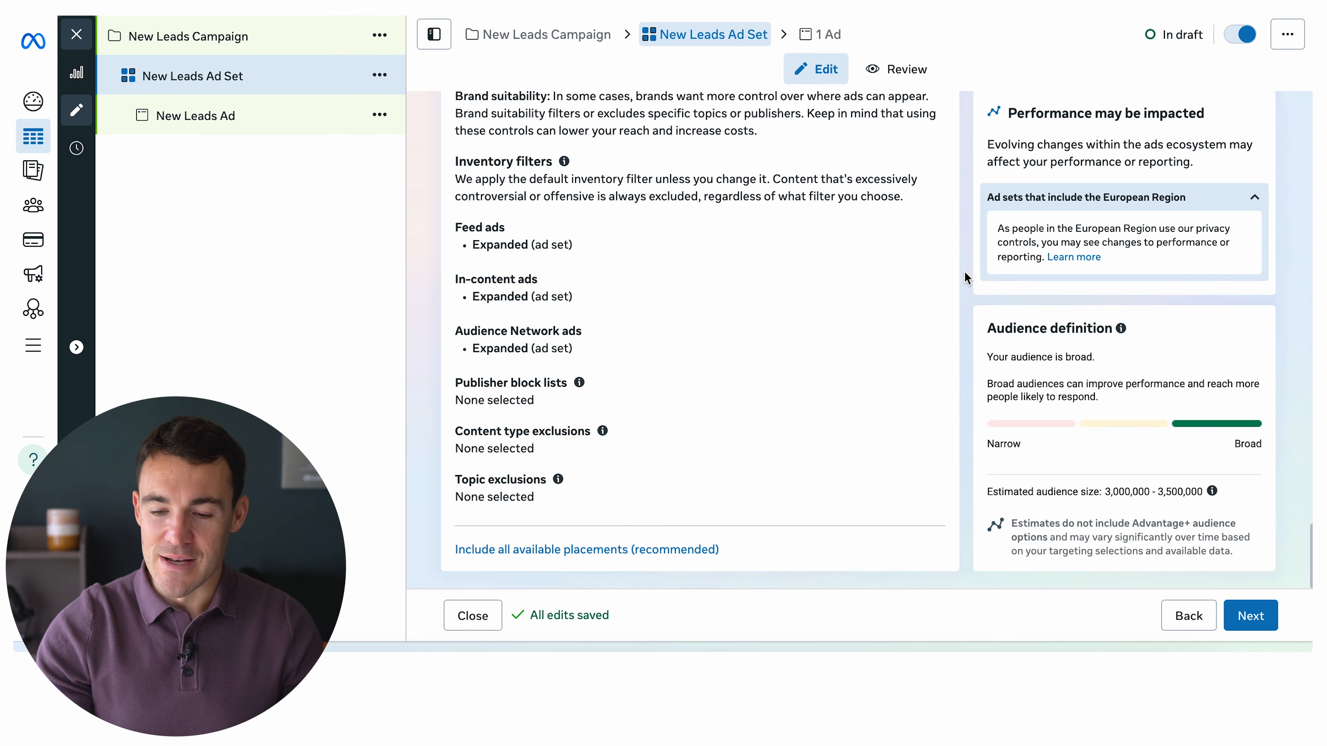
scroll(965, 278, up, 5)
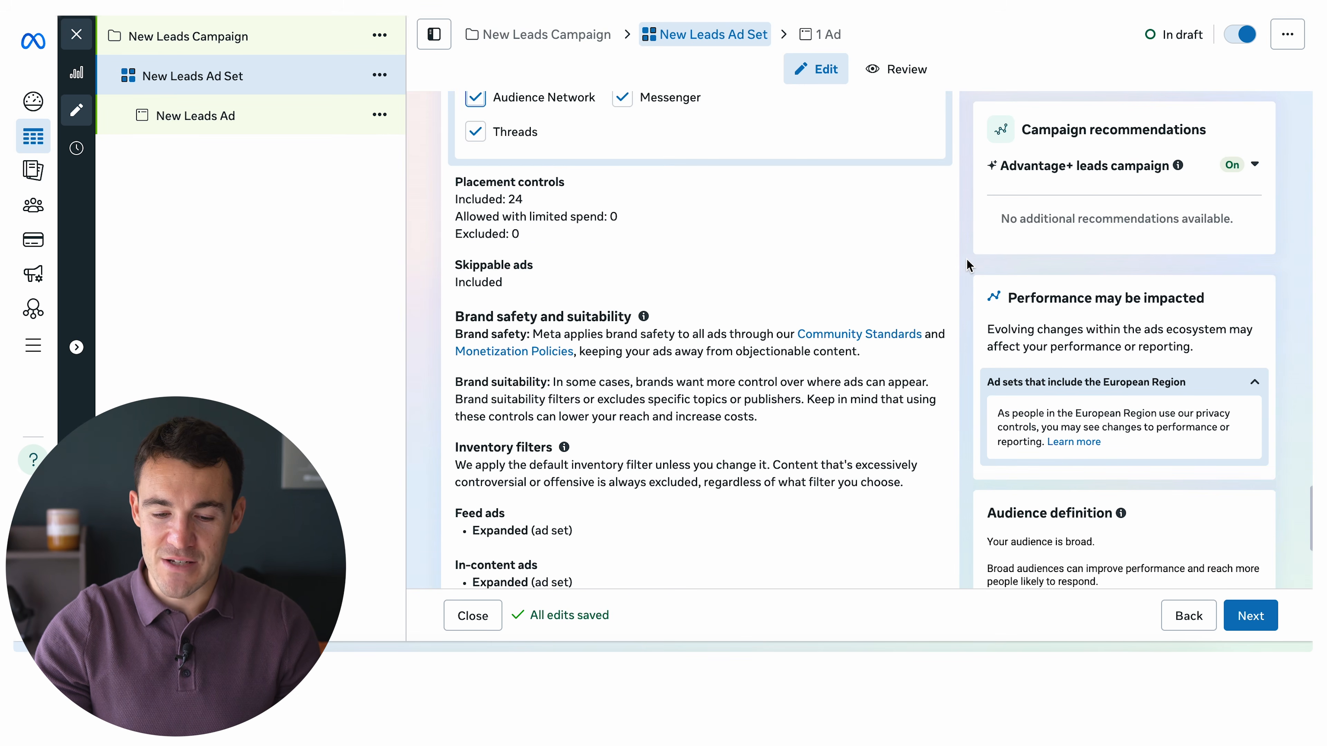
scroll(966, 265, up, 4)
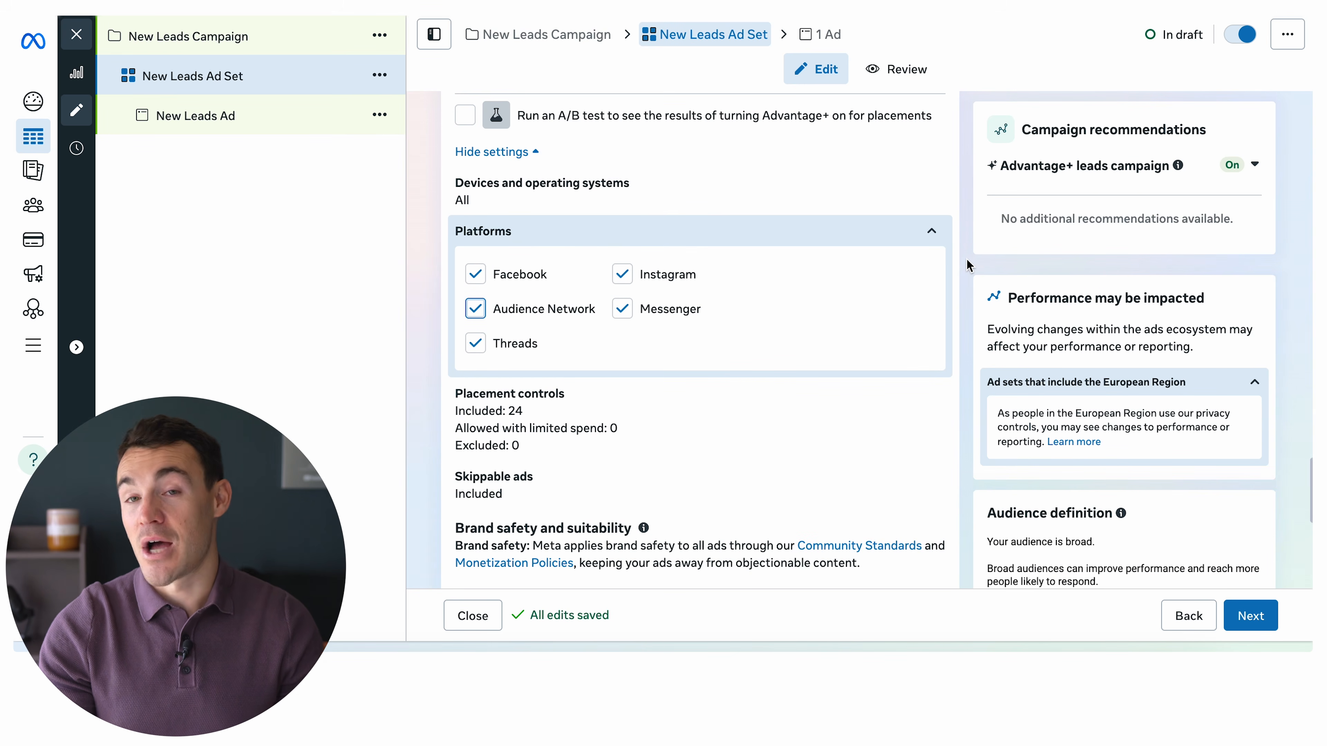
scroll(967, 265, down, 7)
scroll(965, 300, down, 3)
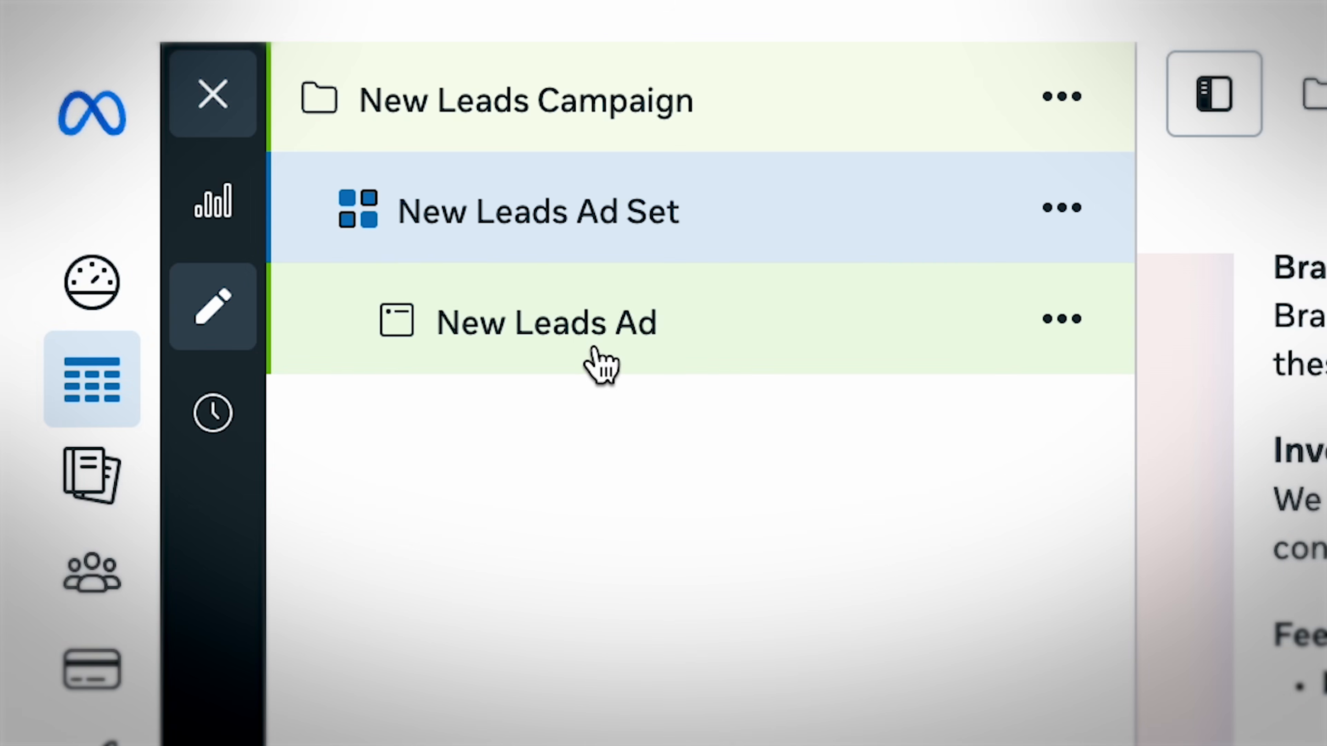
Open the New Leads Ad for editing and review its identity settings for Facebook Page, Instagram account, Threads profile and branding
click(595, 350)
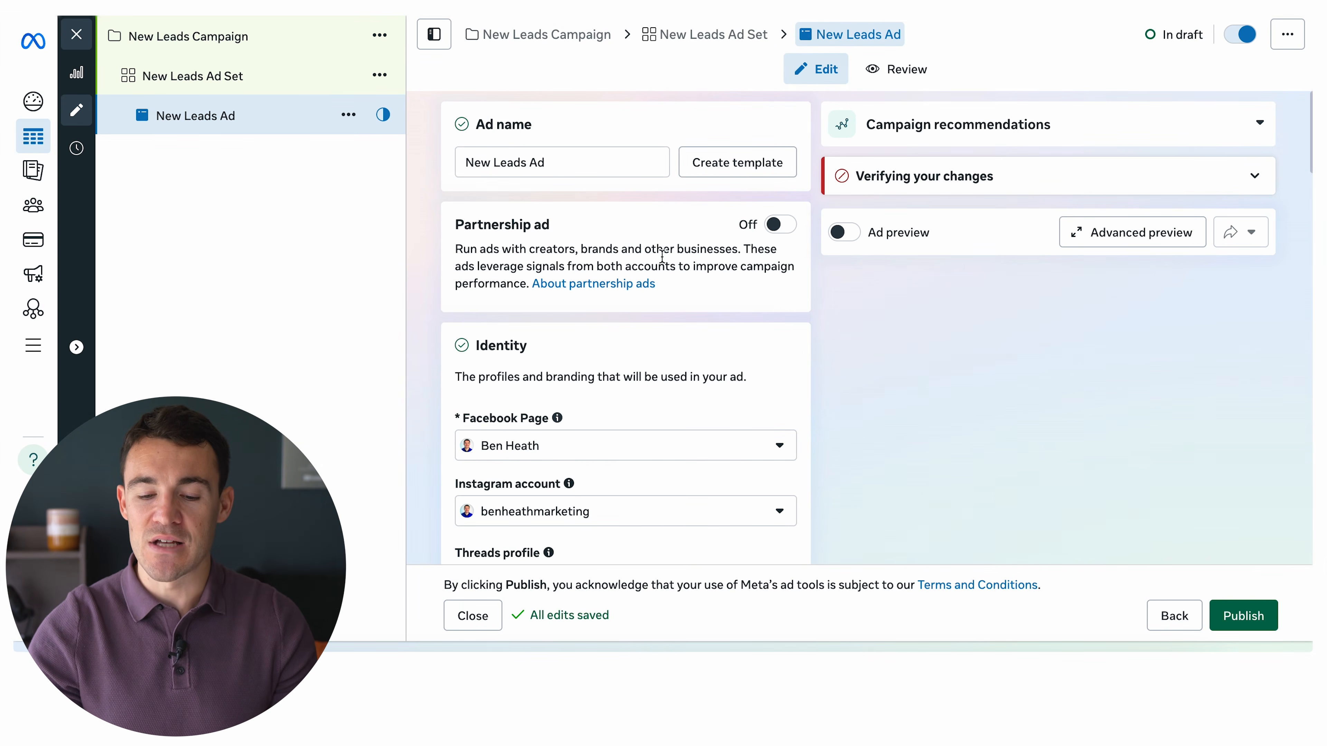
scroll(812, 309, down, 3)
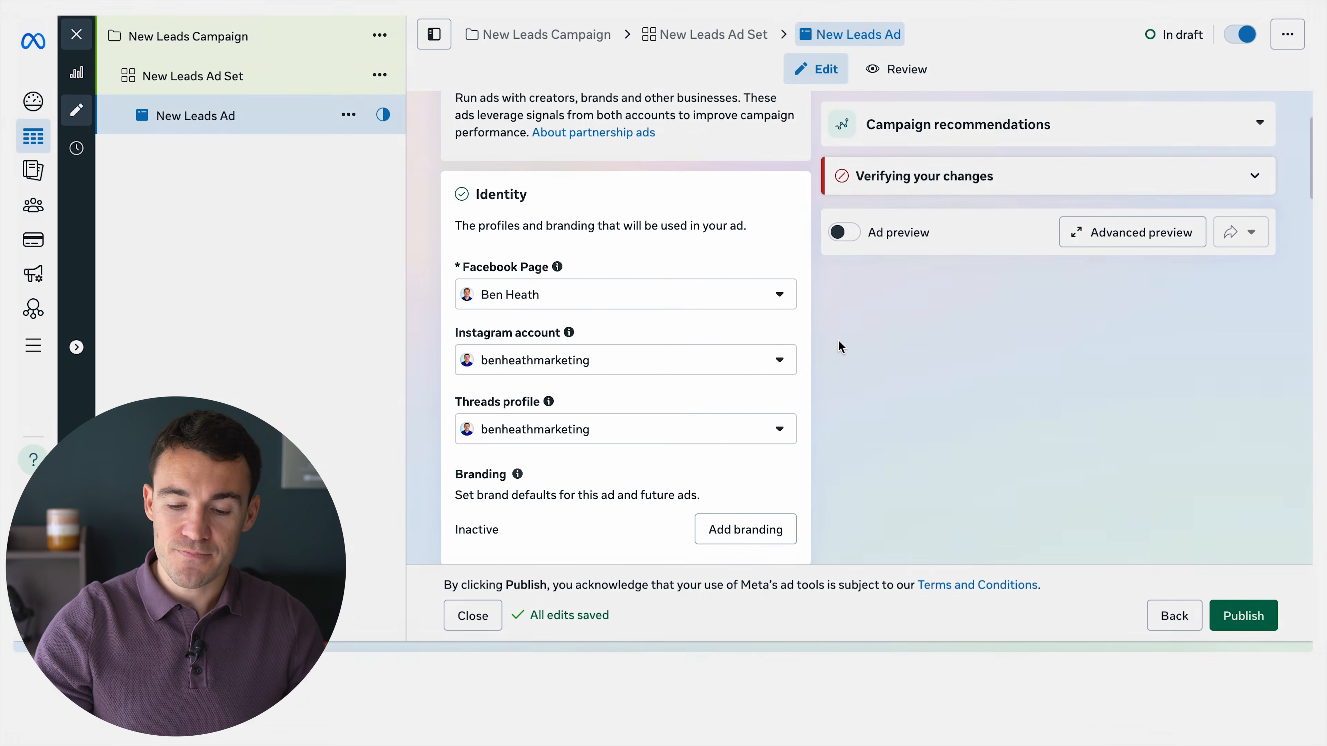
scroll(803, 319, down, 2)
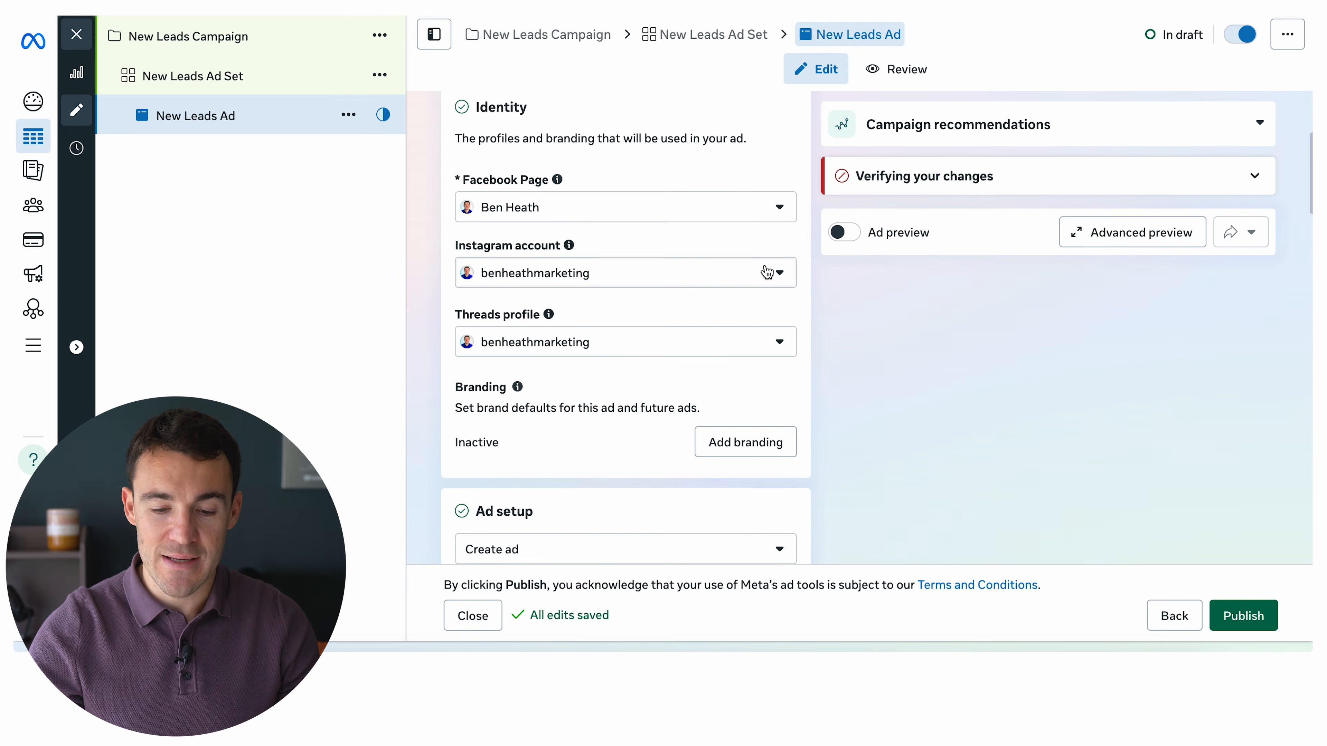
scroll(803, 302, down, 3)
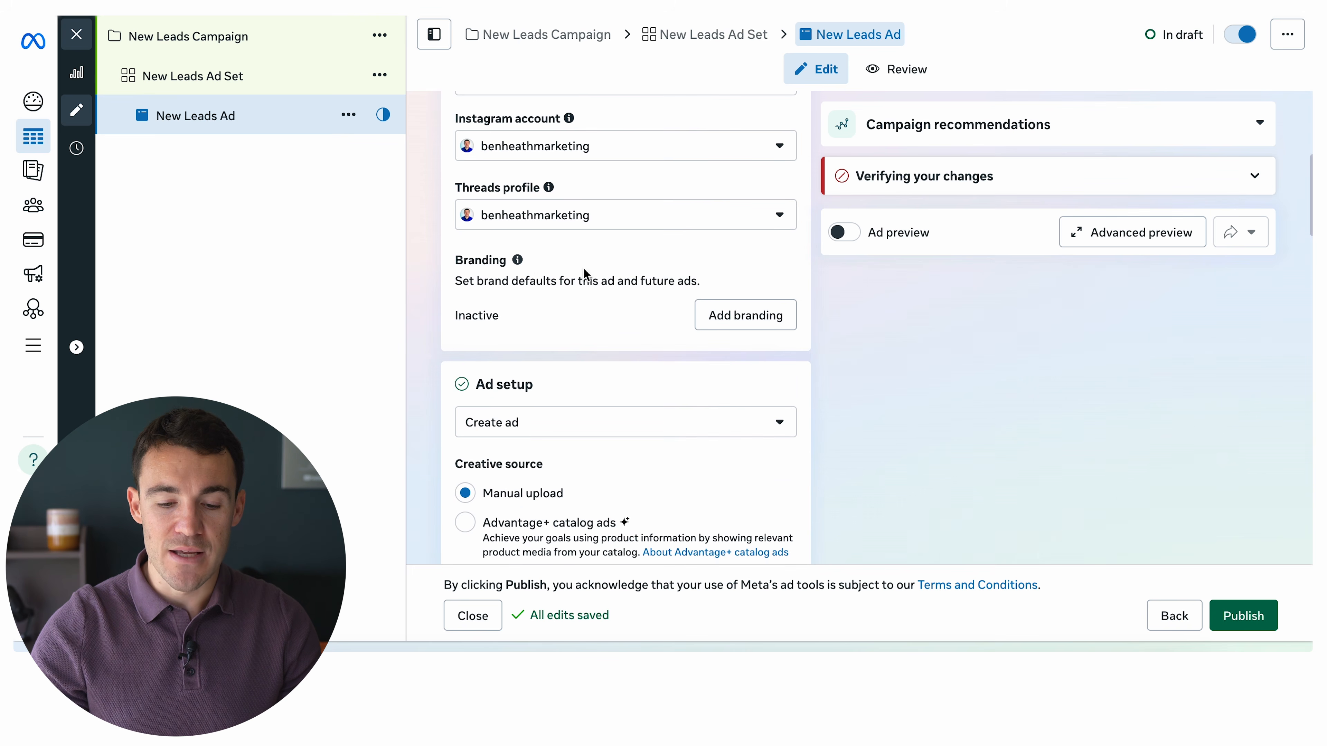
Examine the ad setup choices, including the ad creation methods, creative source, format and multi-advertiser ads
scroll(694, 358, down, 4)
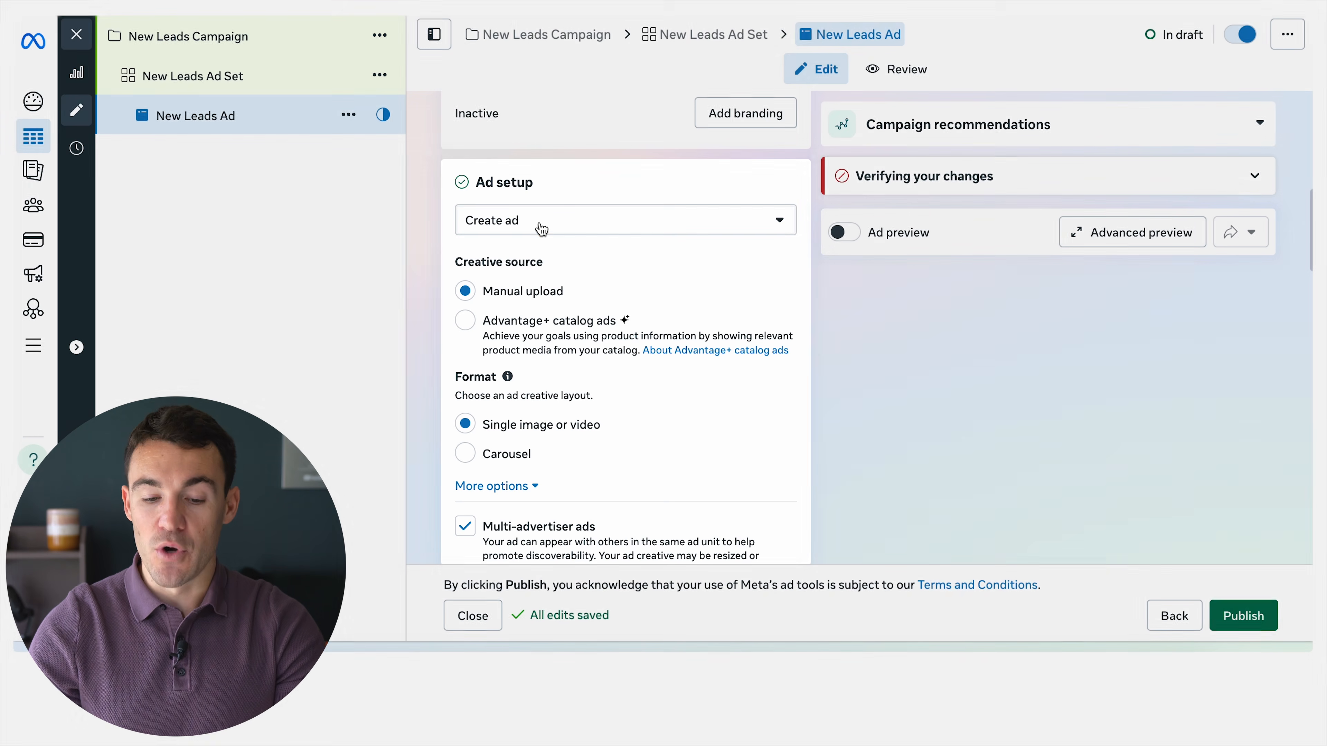
click(542, 226)
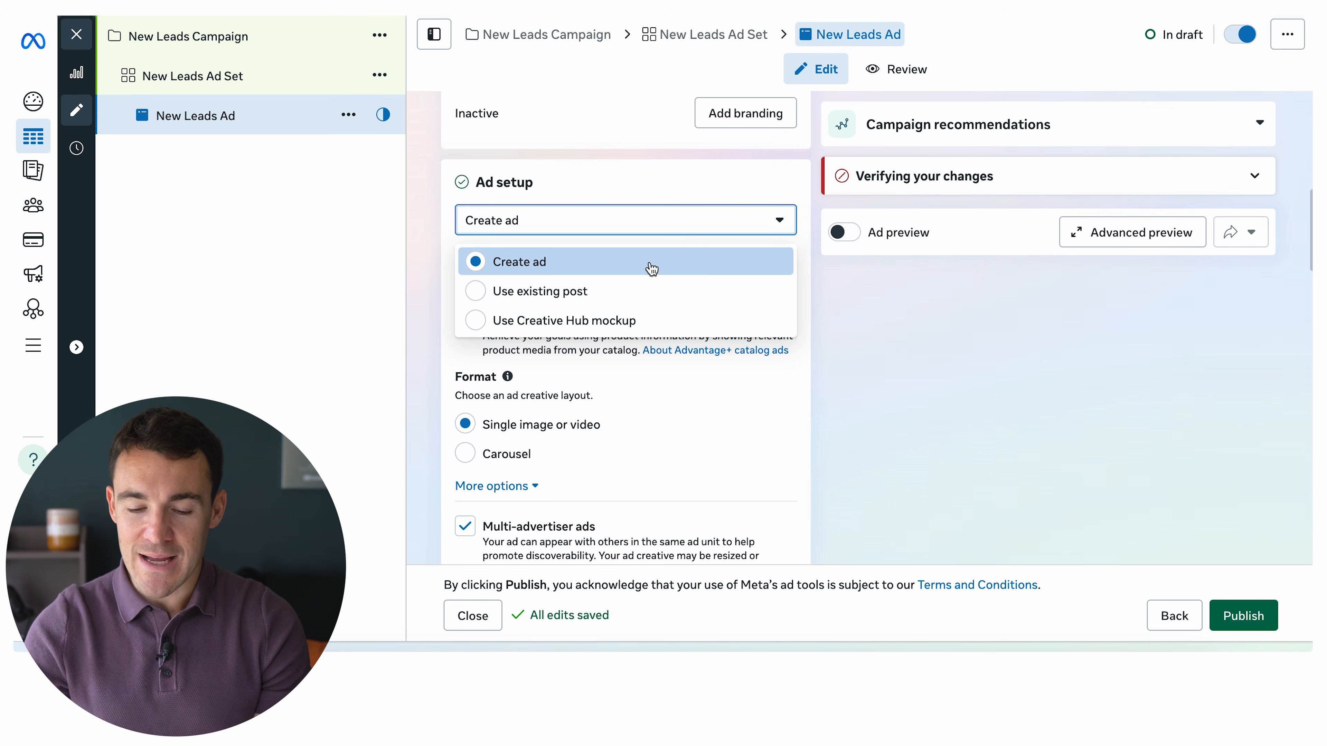
click(811, 238)
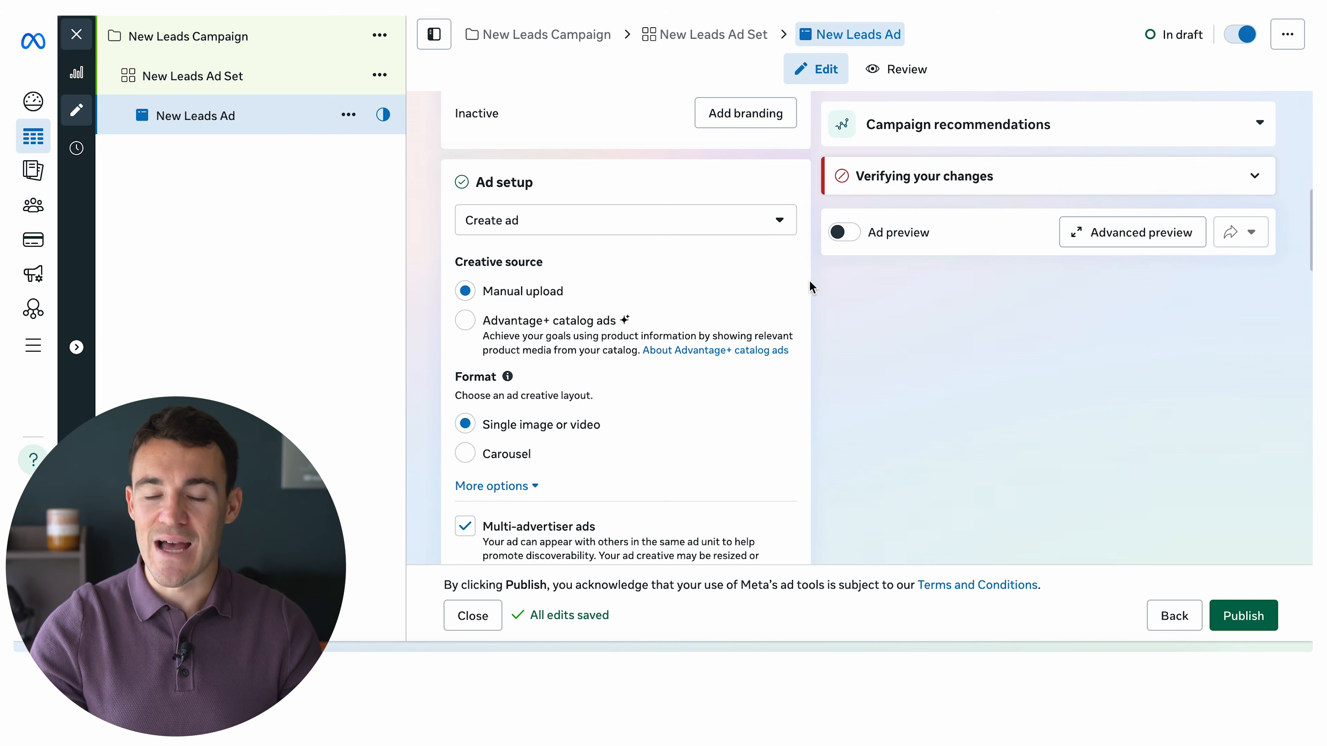
scroll(809, 281, down, 2)
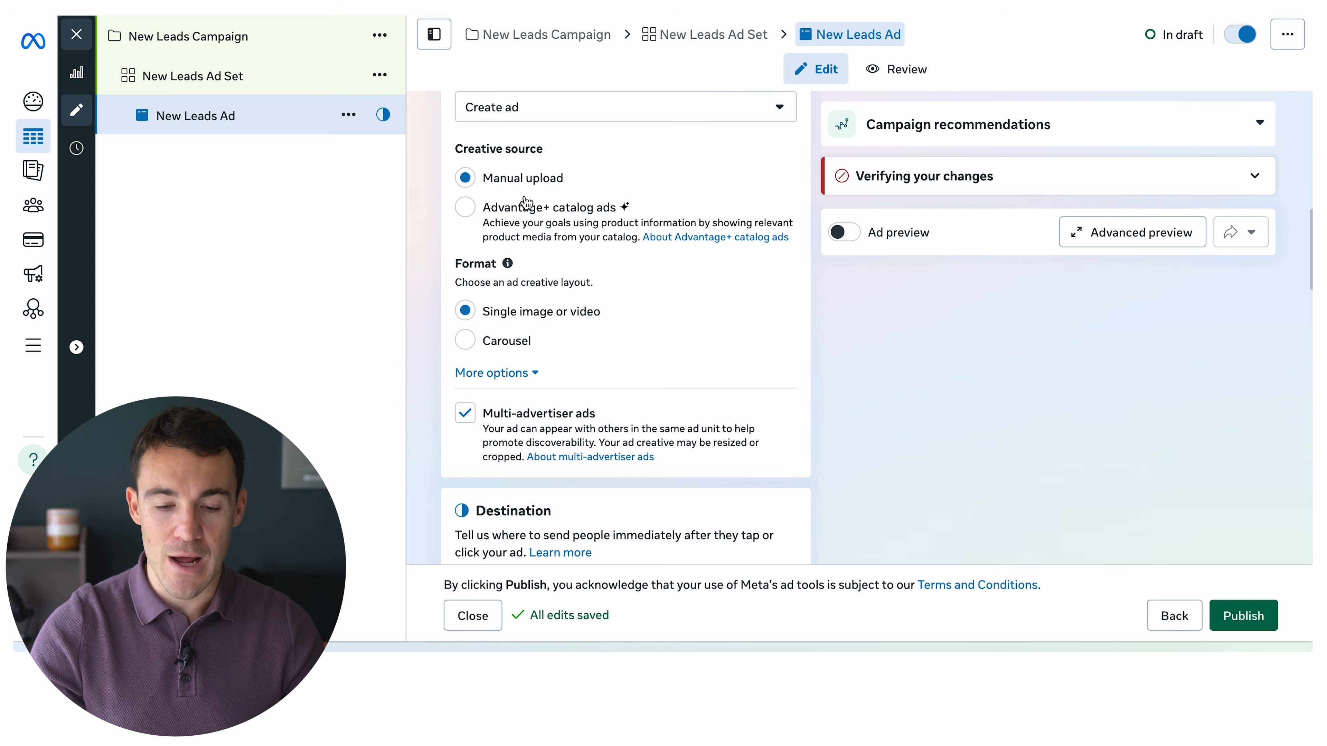
scroll(517, 125, down, 2)
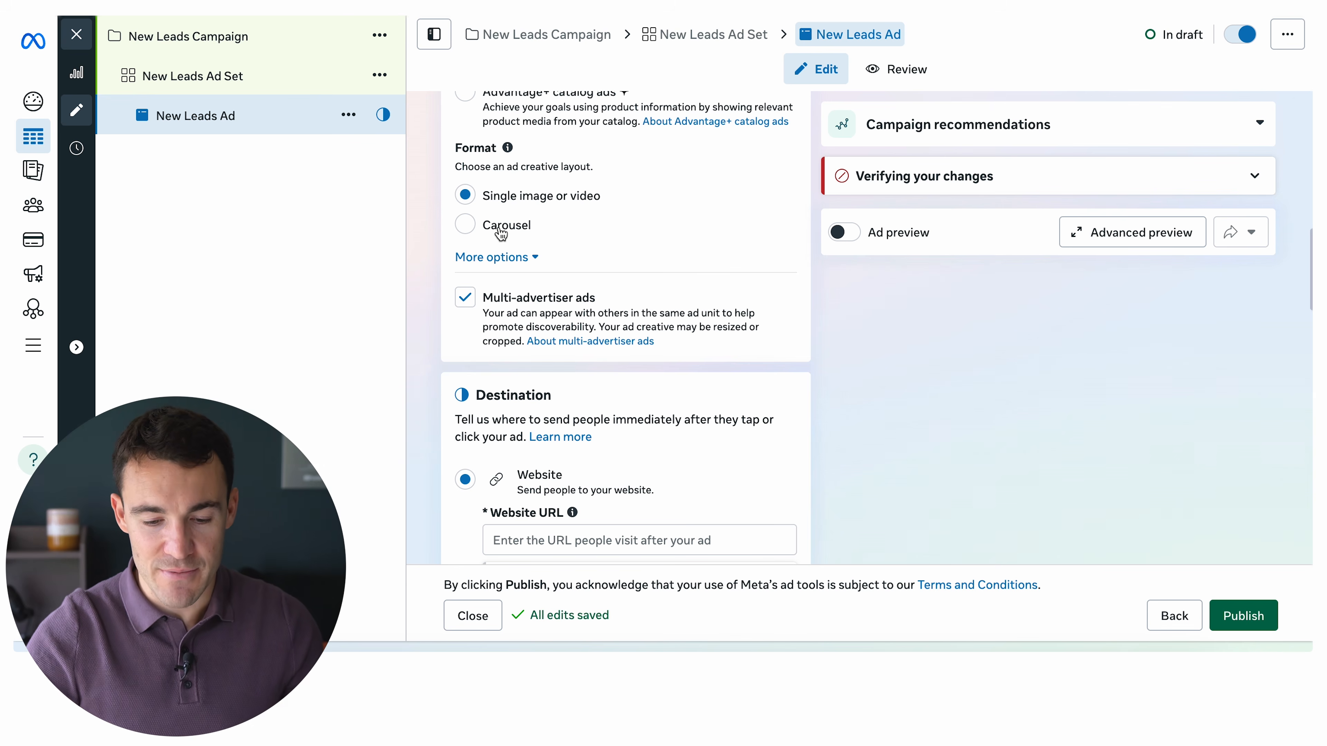
scroll(808, 277, down, 1)
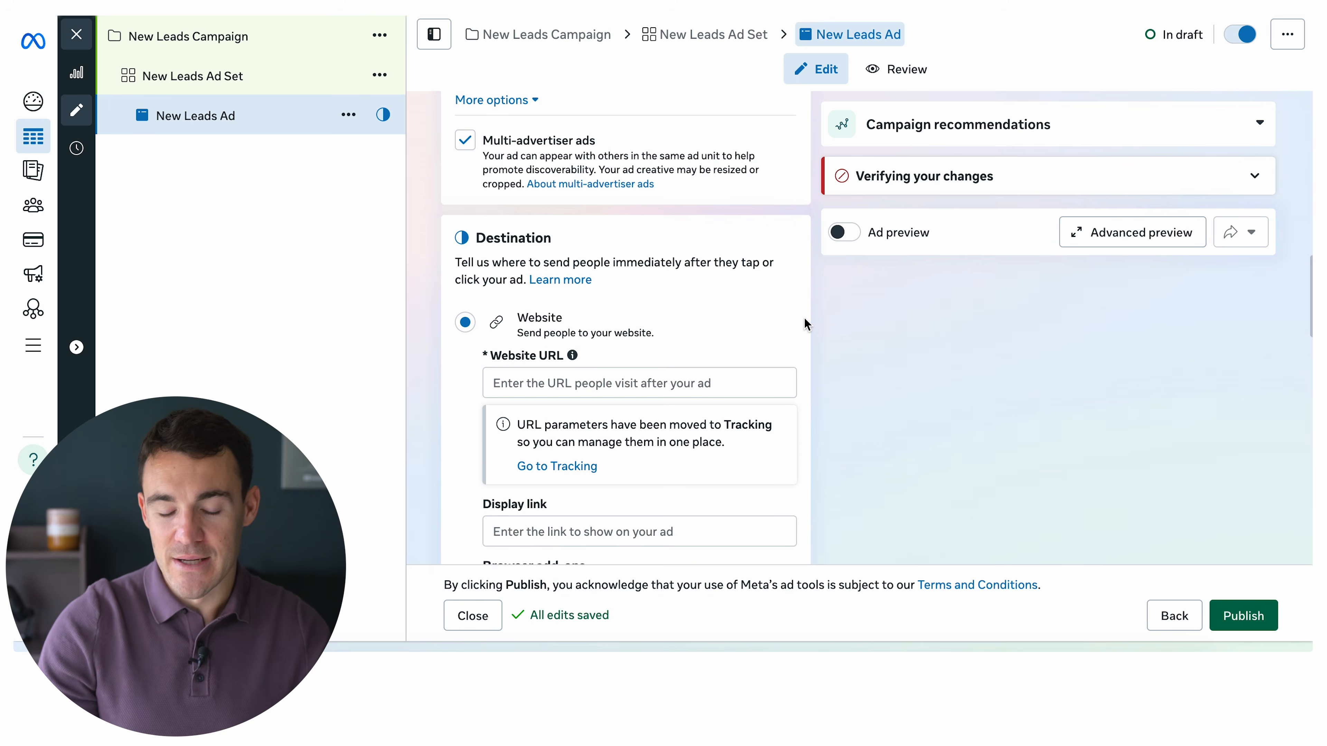
scroll(804, 320, down, 3)
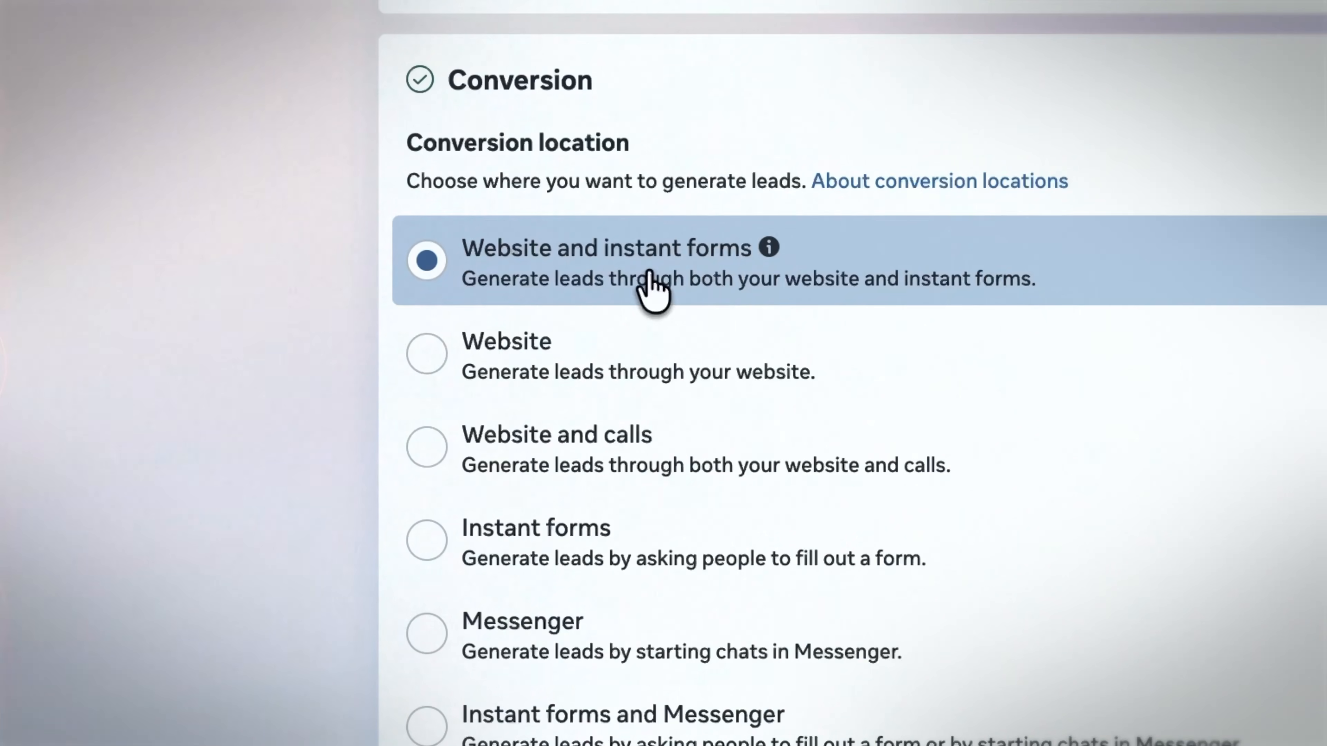
click(427, 356)
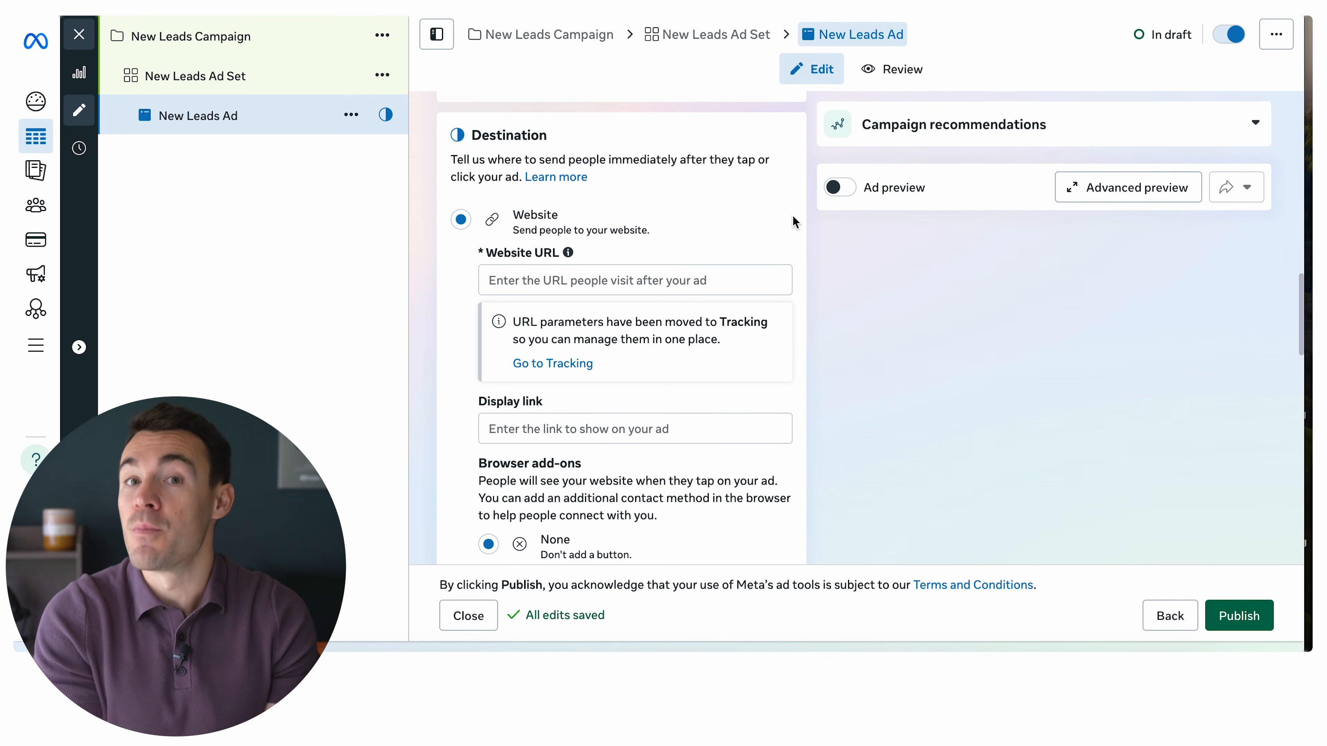
click(605, 283)
text(https://www.admasters365.com/start/)
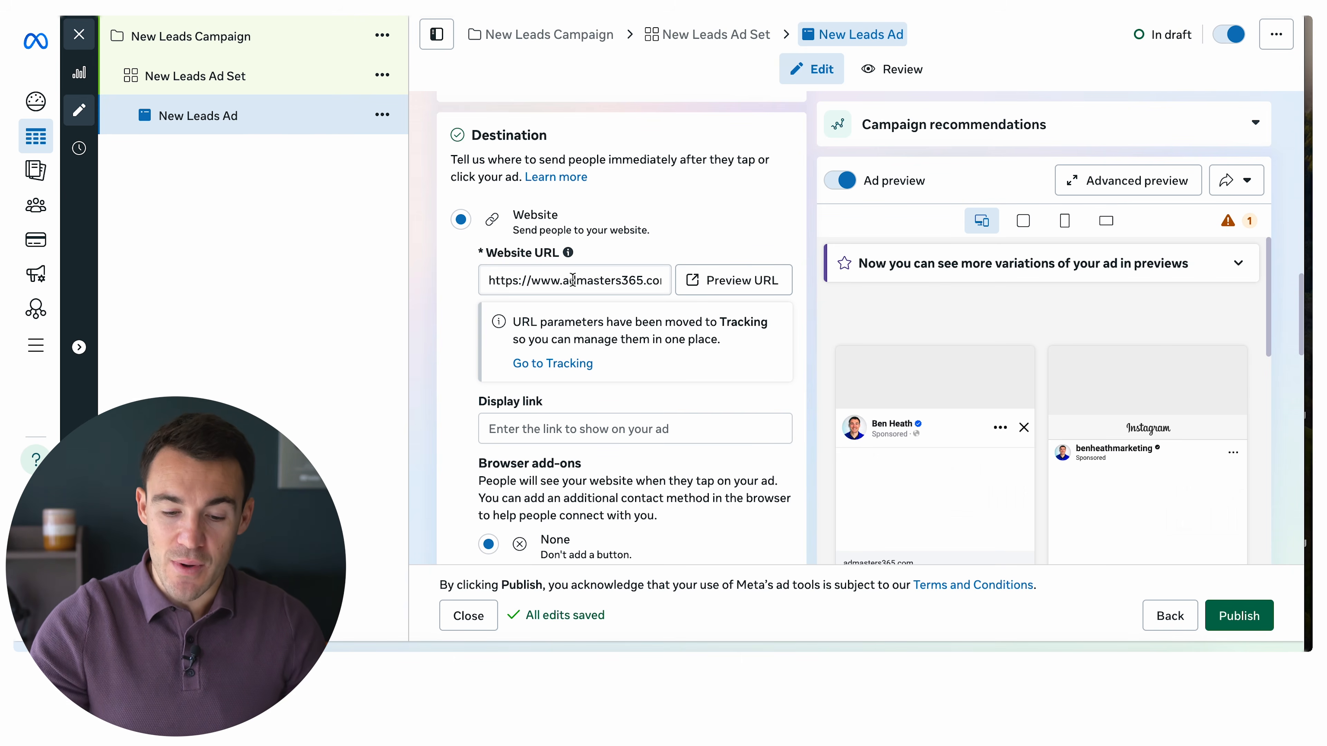
Review the display link, browser add-ons and alternative destinations, down to the ad creative section
scroll(775, 375, down, 2)
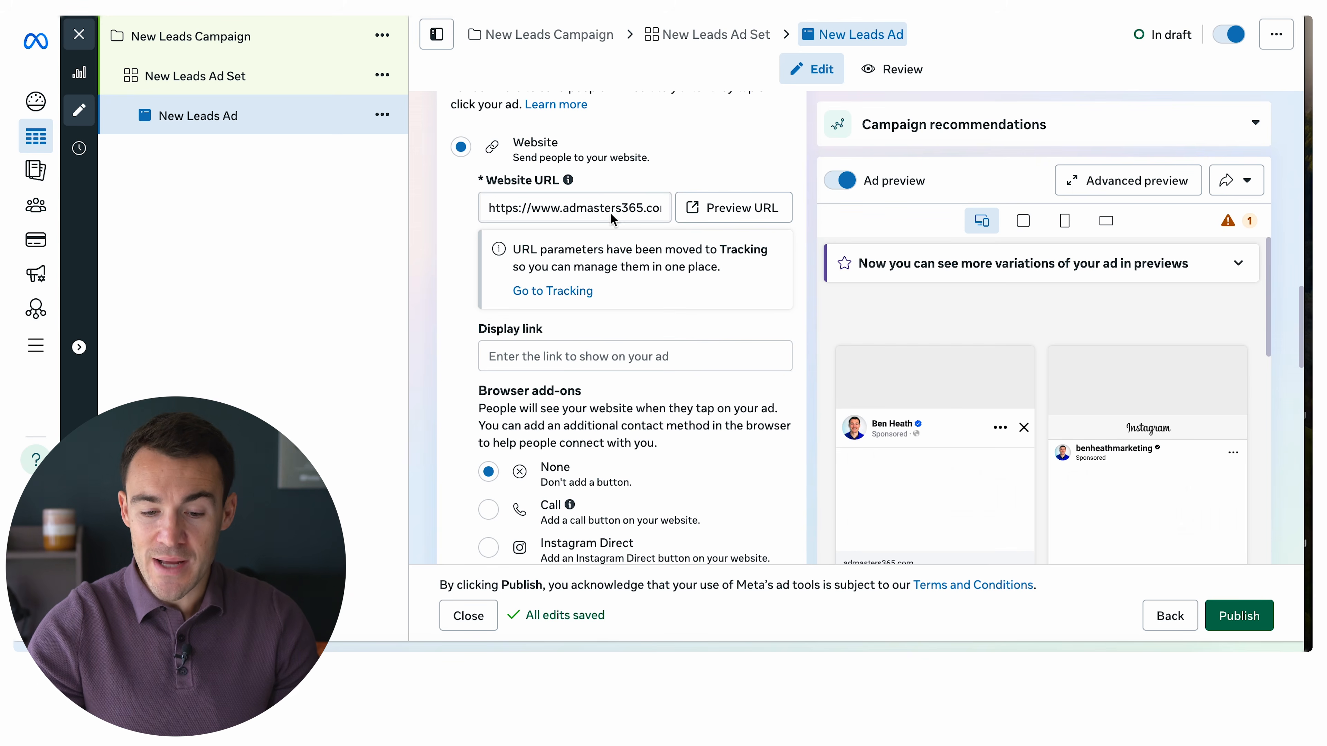
scroll(1022, 308, down, 2)
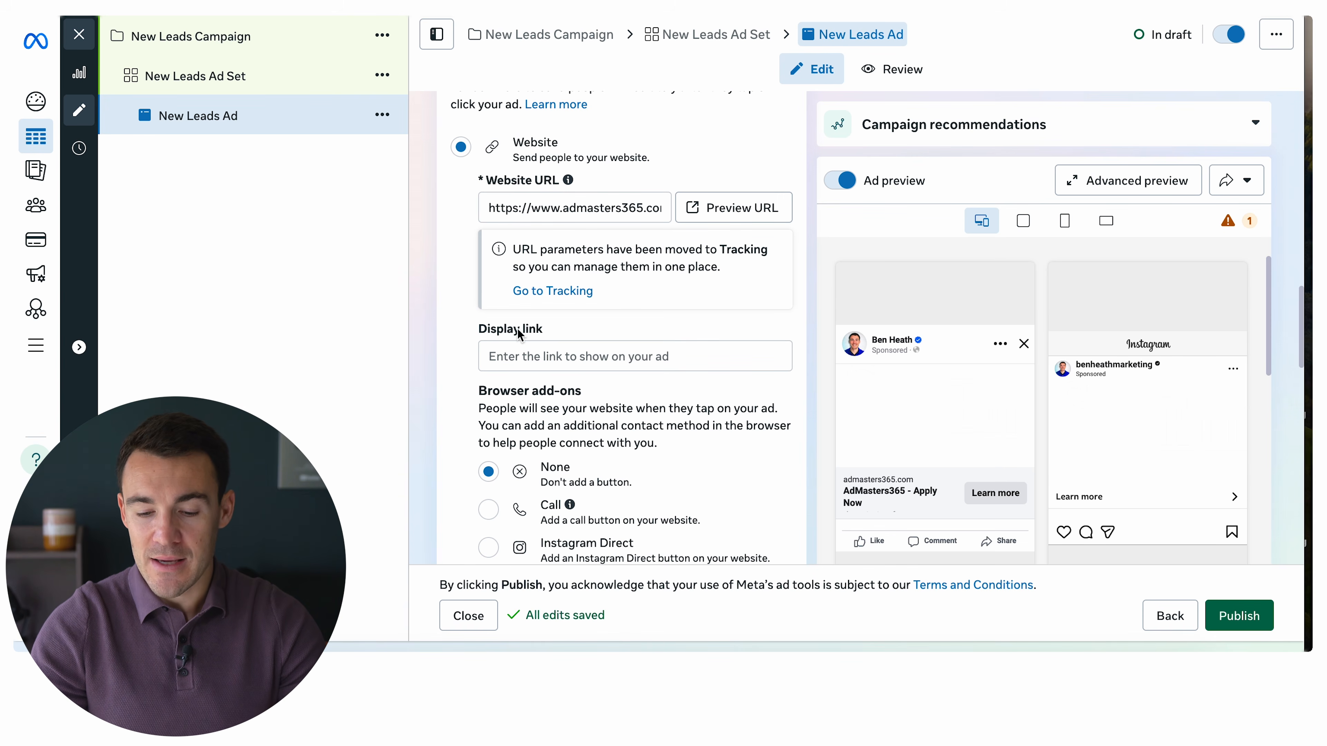
scroll(859, 436, down, 1)
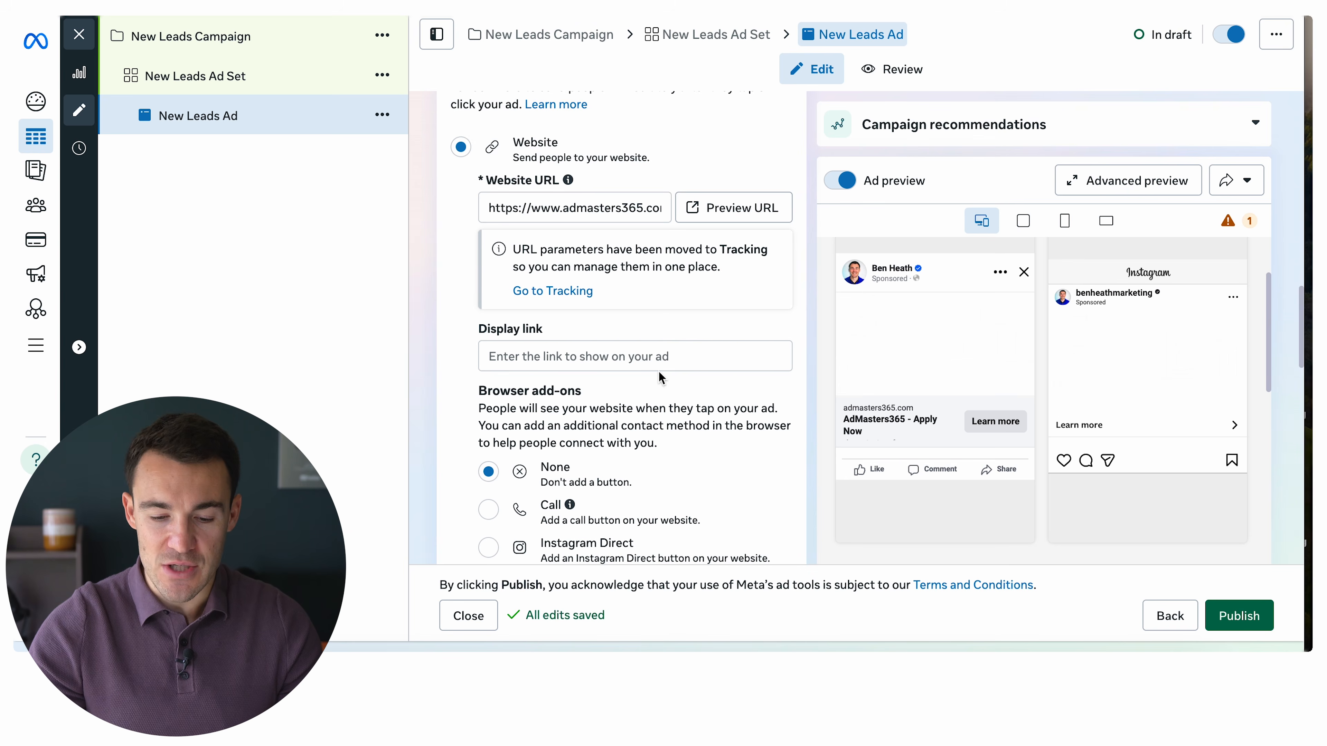
scroll(658, 372, down, 2)
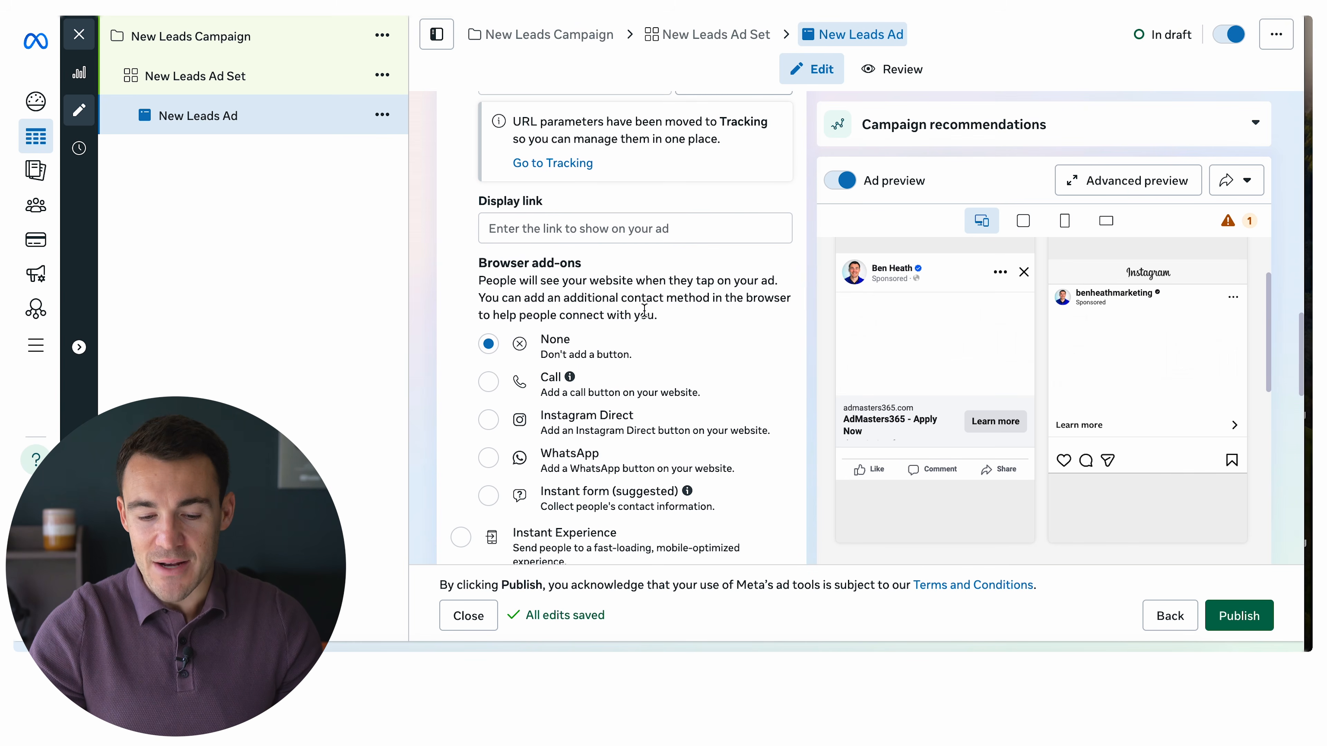
scroll(644, 310, down, 2)
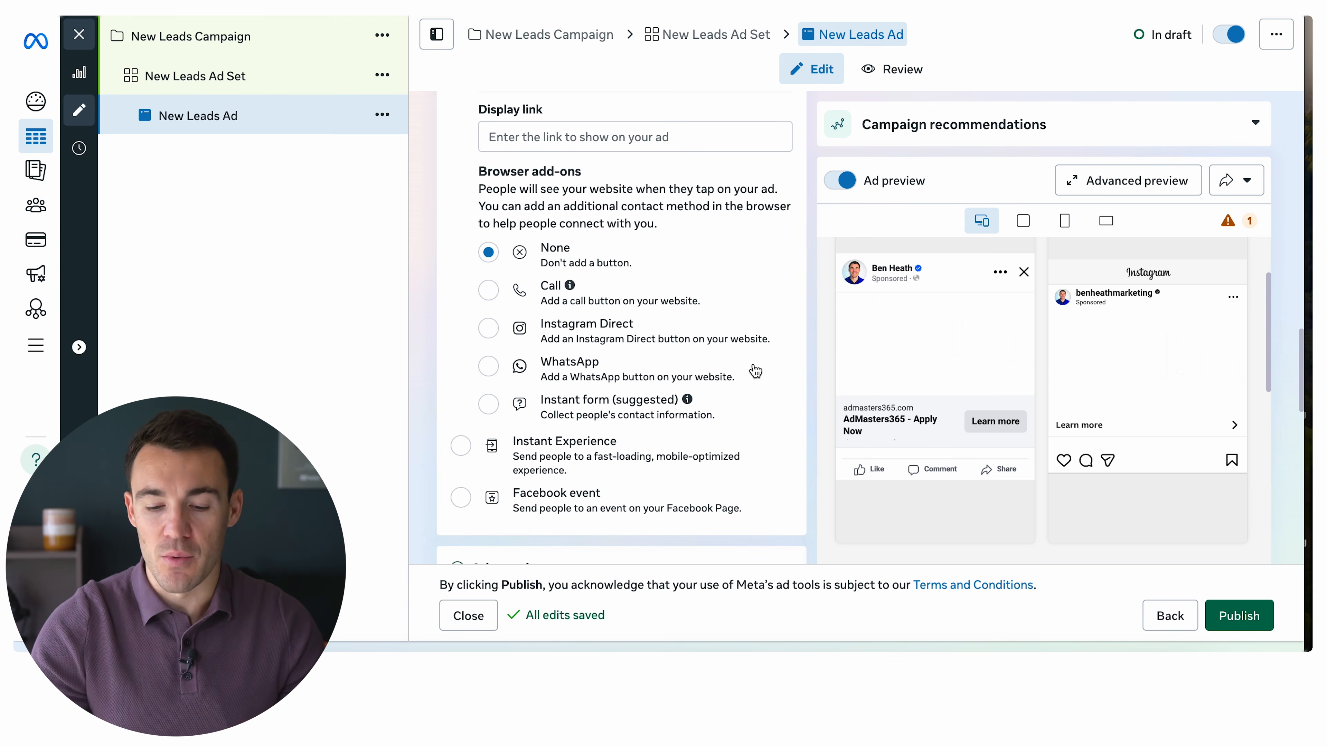
scroll(793, 297, down, 4)
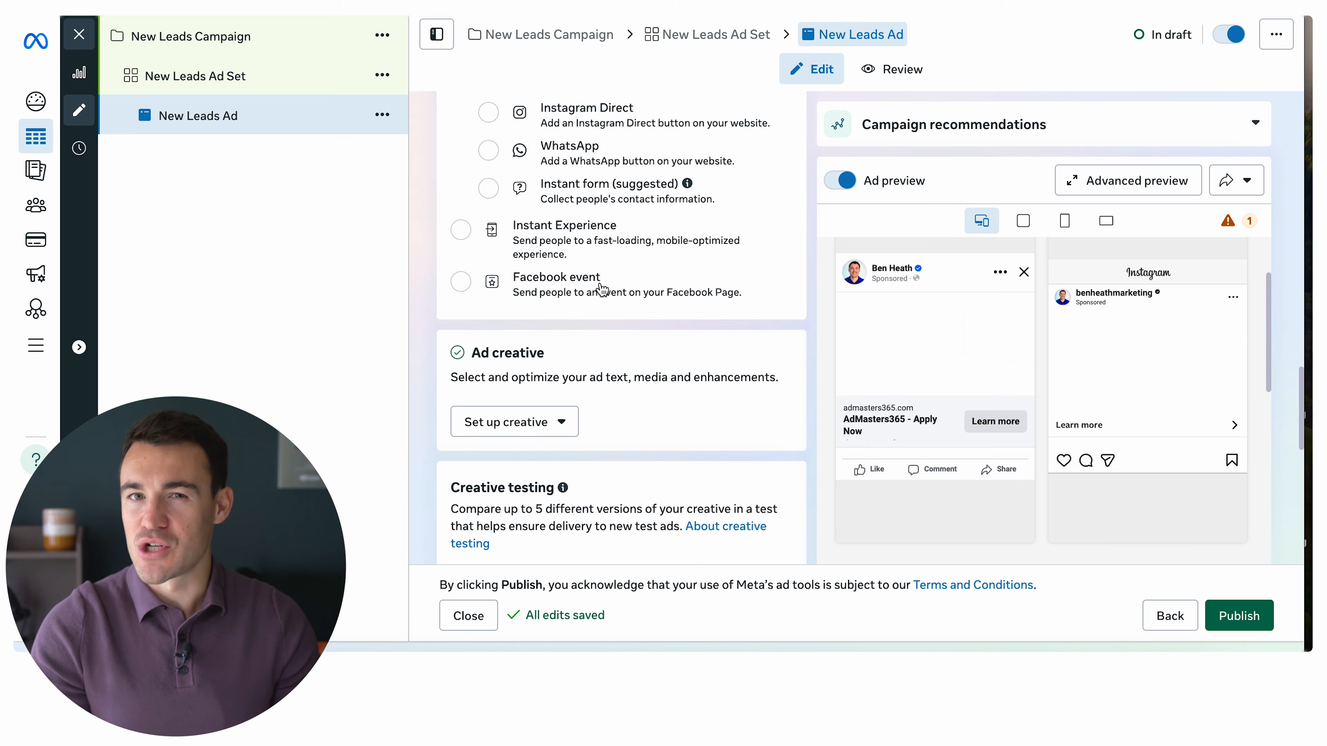
scroll(692, 302, down, 4)
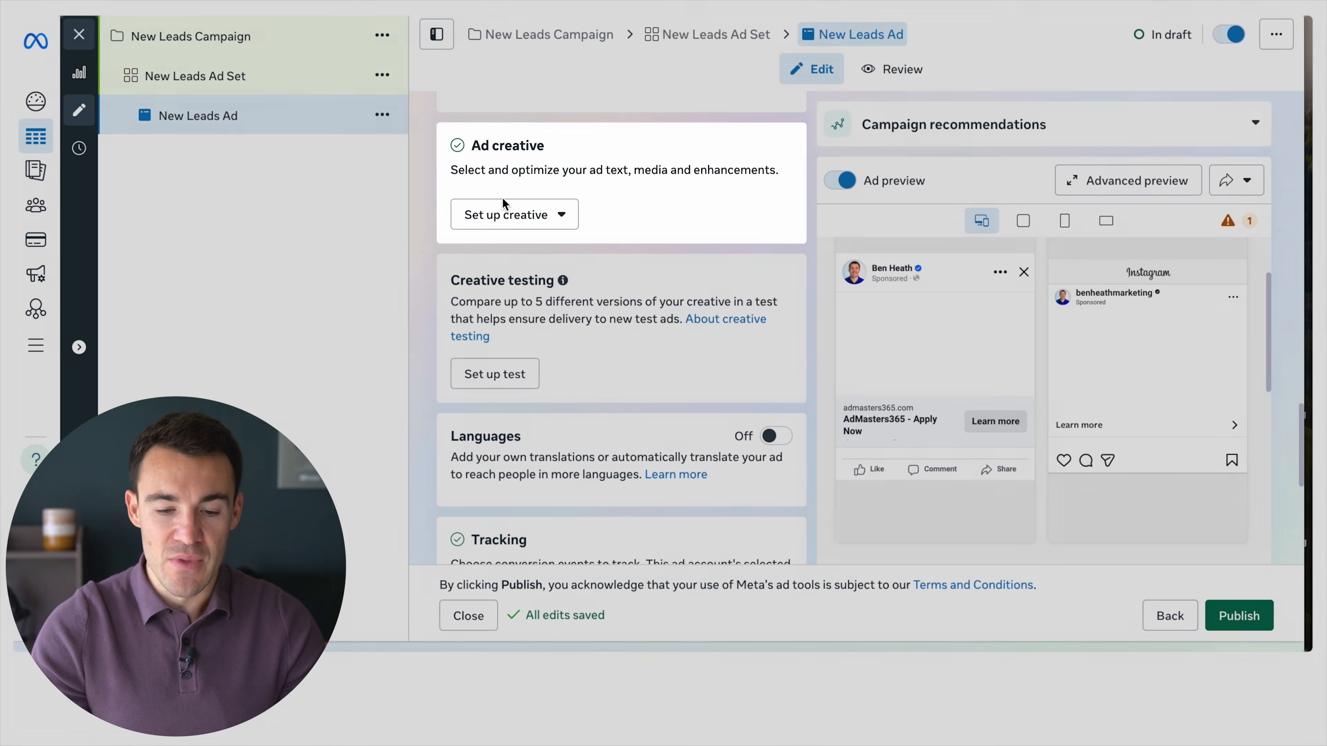
Start setting up the ad creative as an image ad and review its branding and site links extensions
click(516, 217)
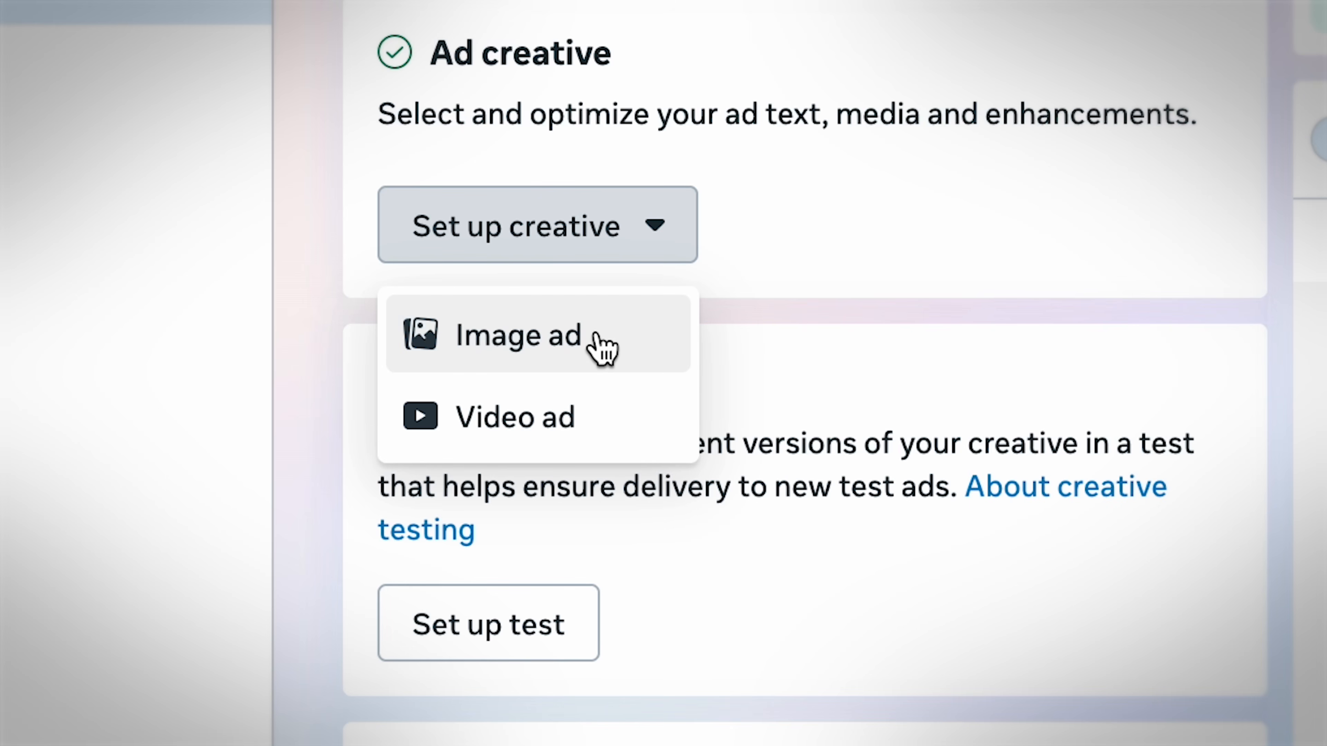
click(601, 349)
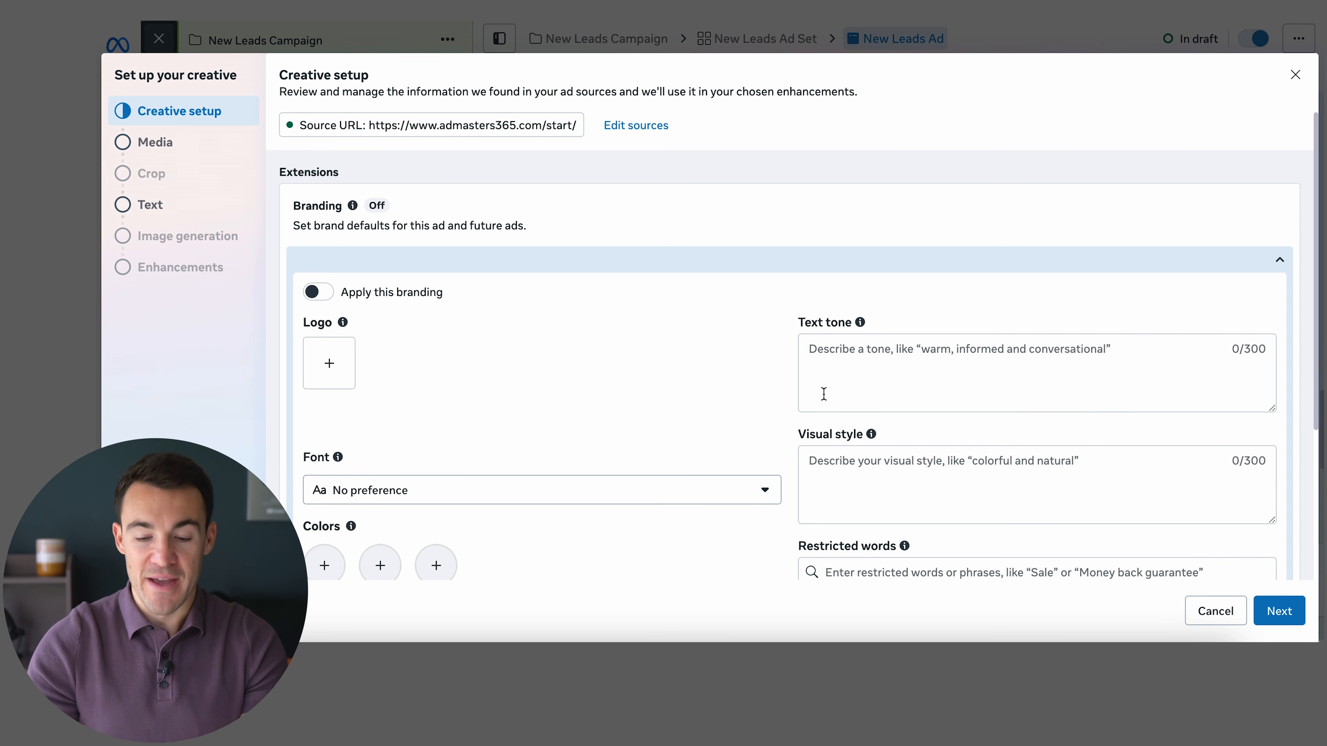
scroll(690, 370, down, 4)
scroll(689, 370, down, 1)
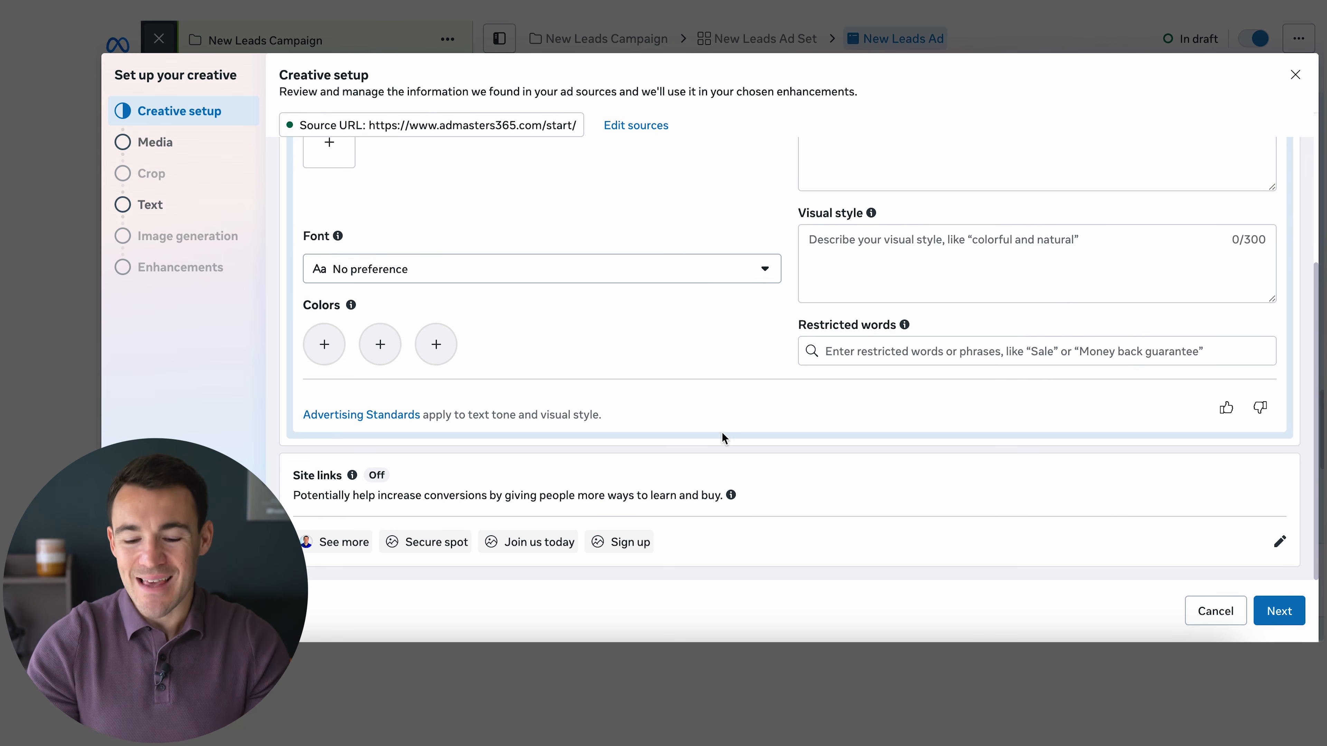
scroll(859, 405, up, 3)
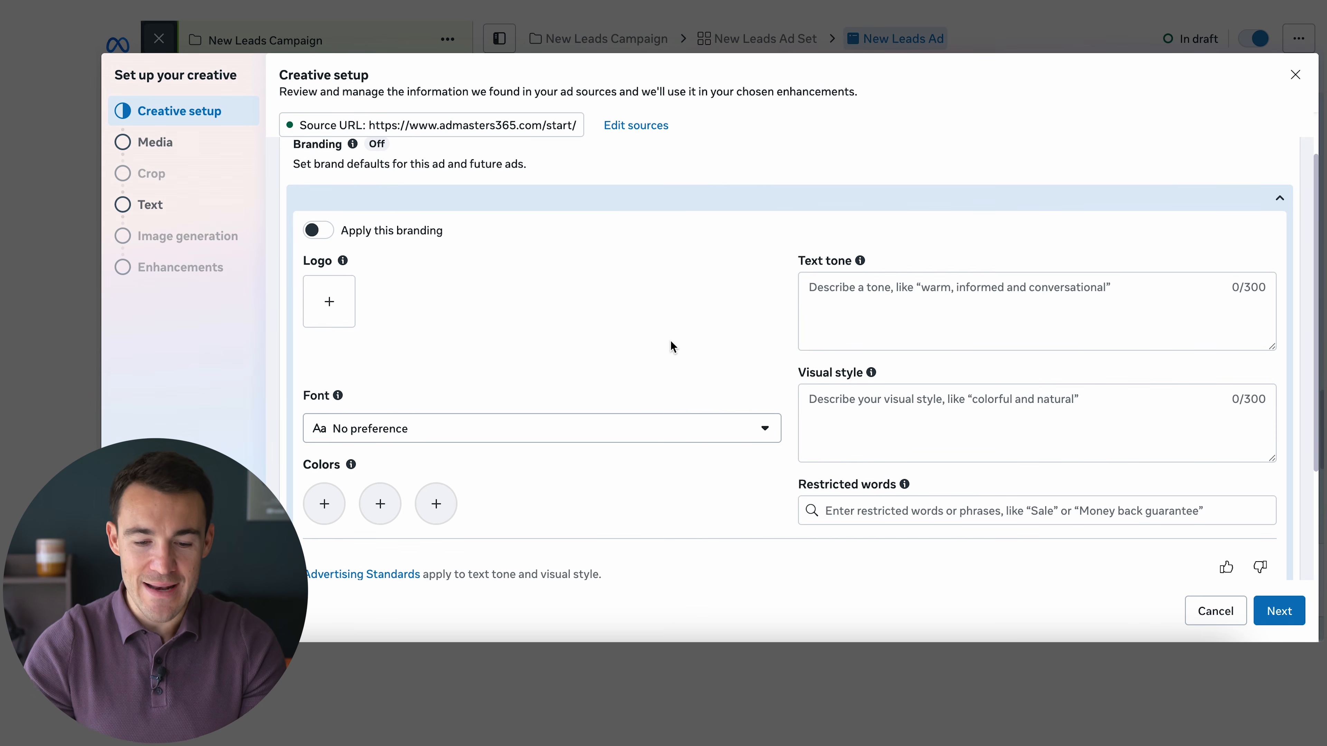
scroll(735, 347, down, 2)
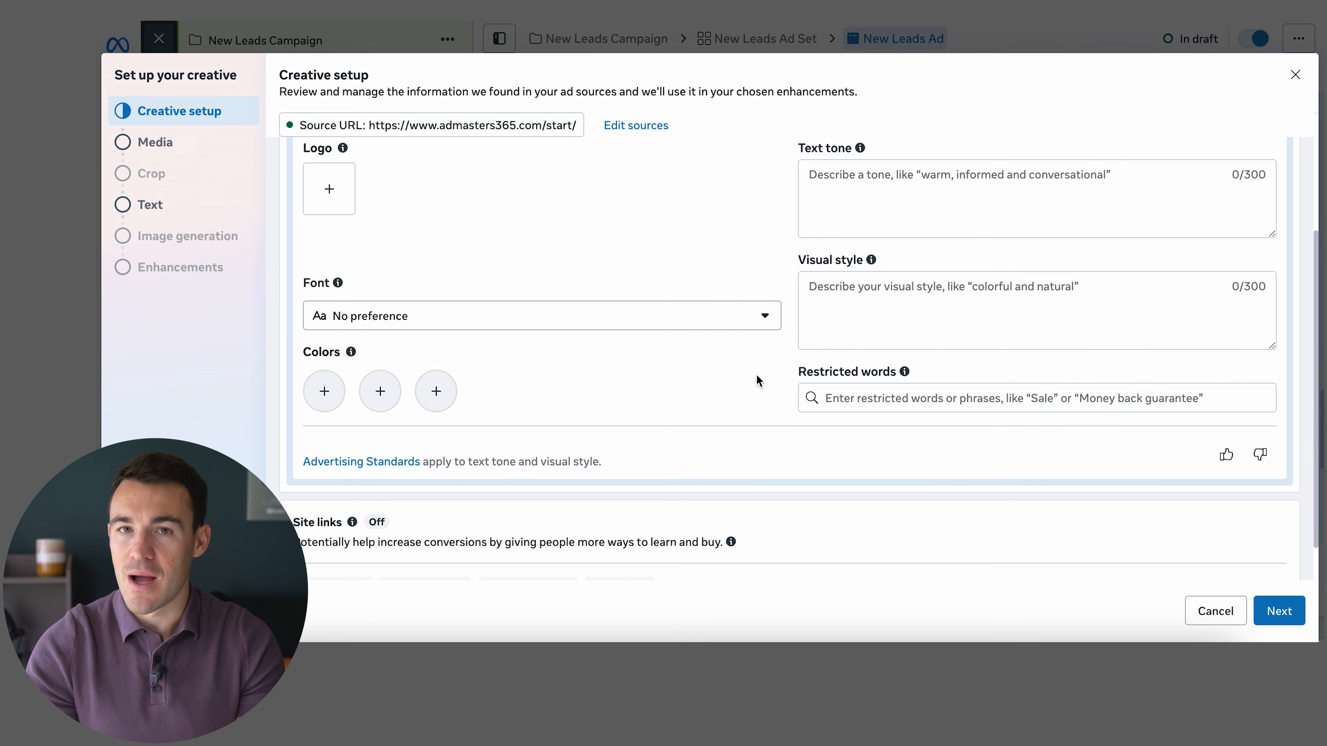
scroll(758, 380, down, 1)
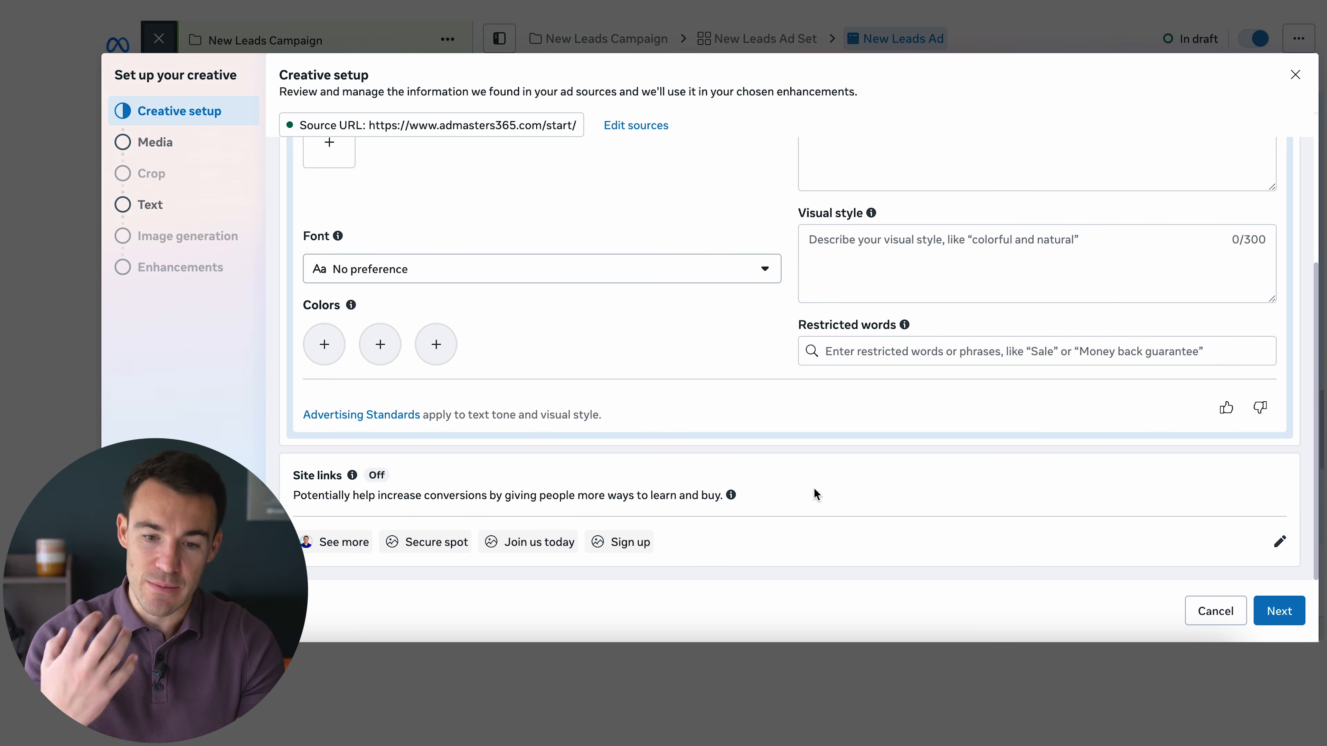
Choose the 1080 × 1080 Mentorship image from the account images as the ad's media and proceed to cropping
click(1281, 612)
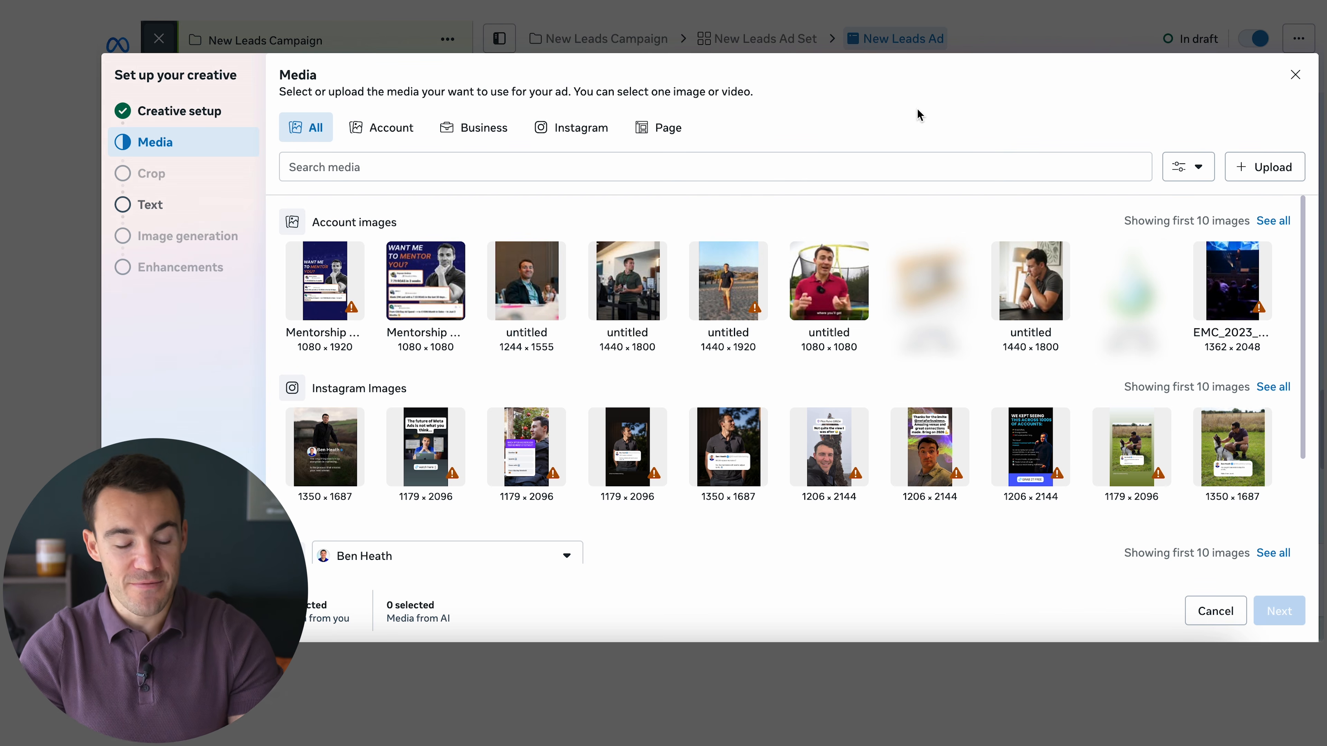
click(440, 270)
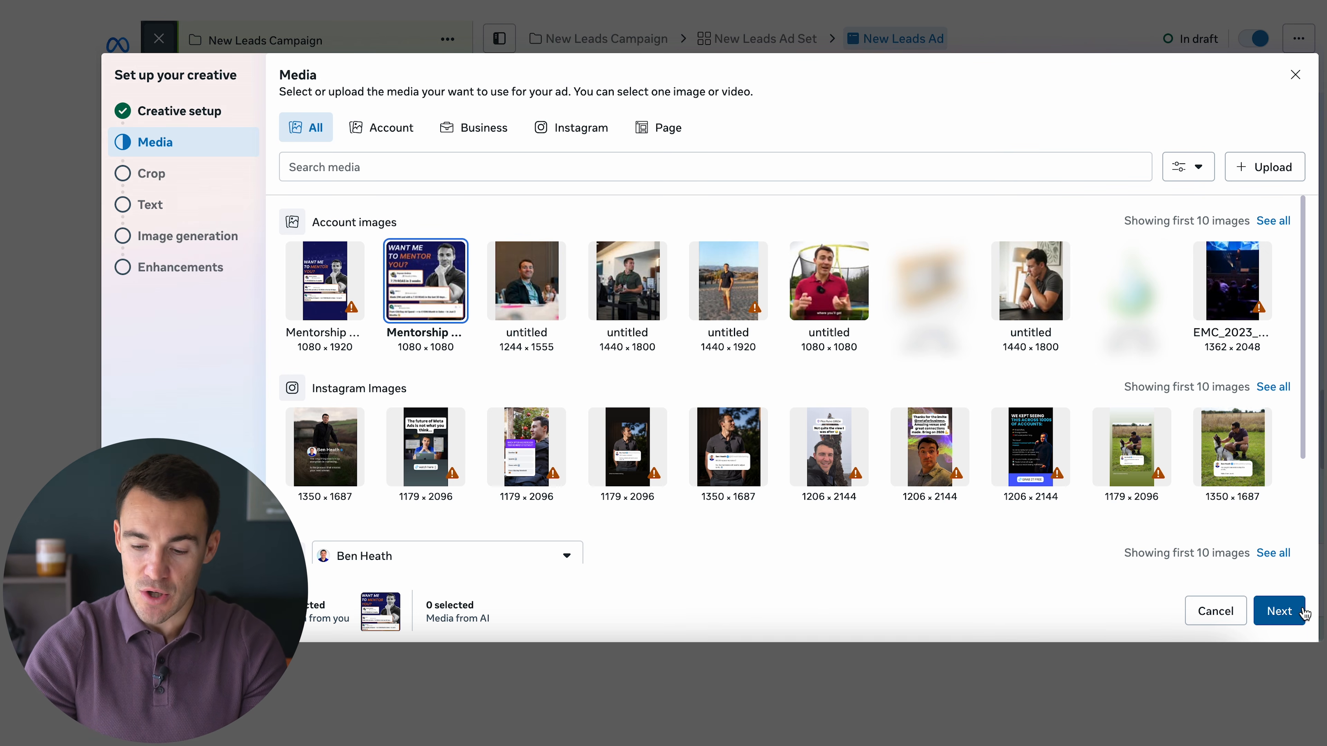
click(1282, 613)
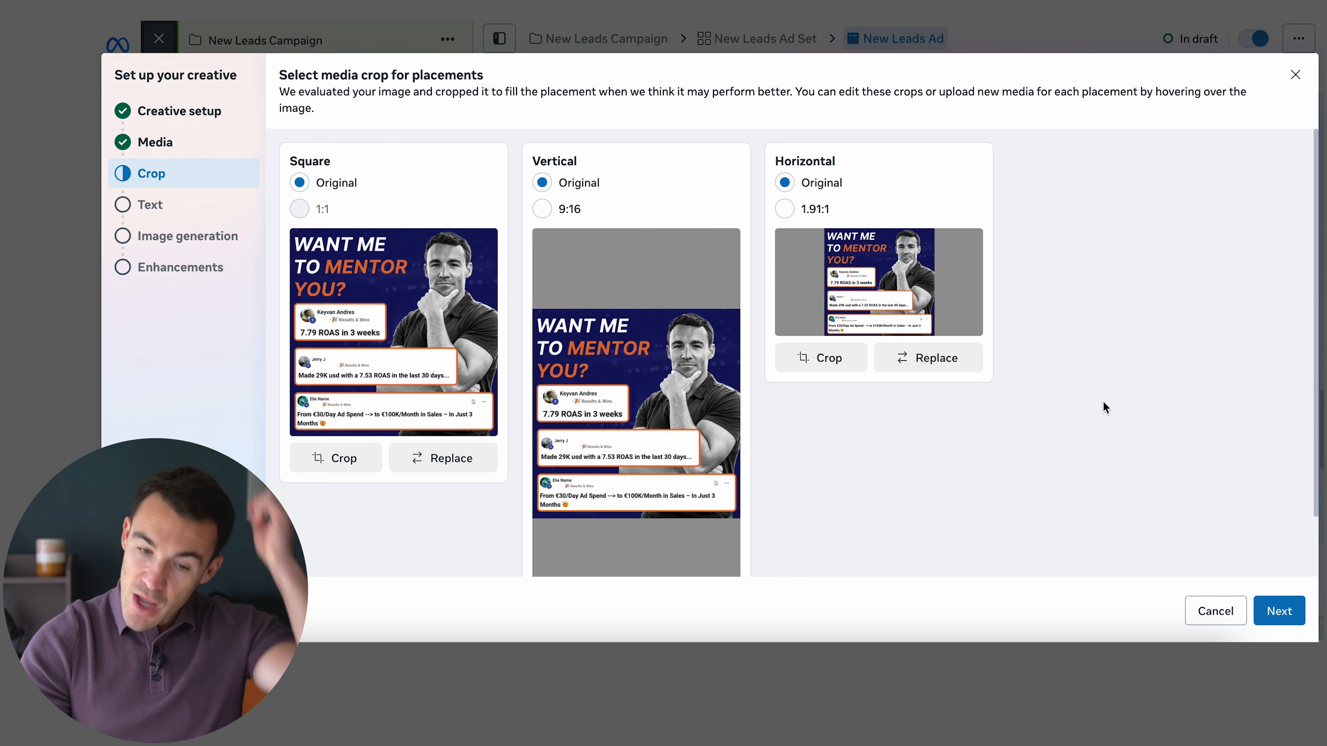
Review the placement crops and try the 9:16 crop on the vertical version, setting it back to Original
scroll(1117, 384, down, 2)
scroll(779, 308, up, 2)
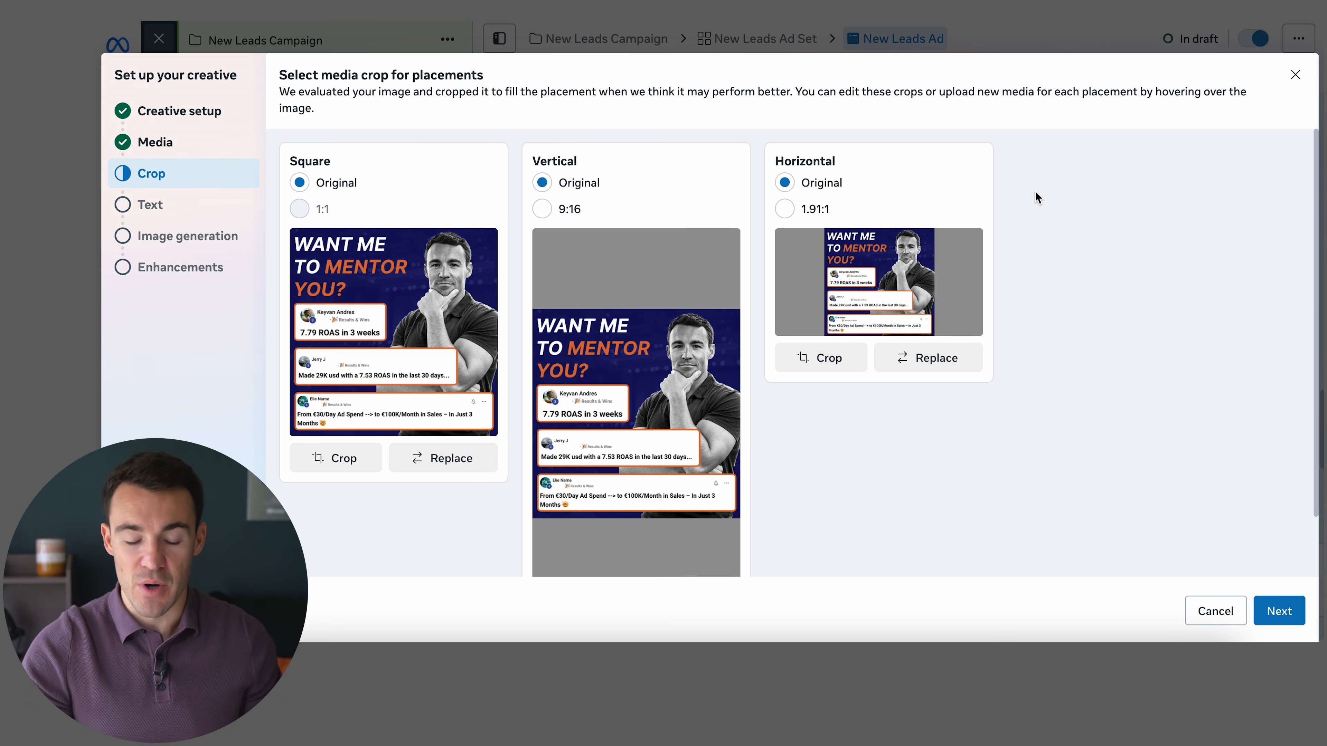
mouse_move(427, 206)
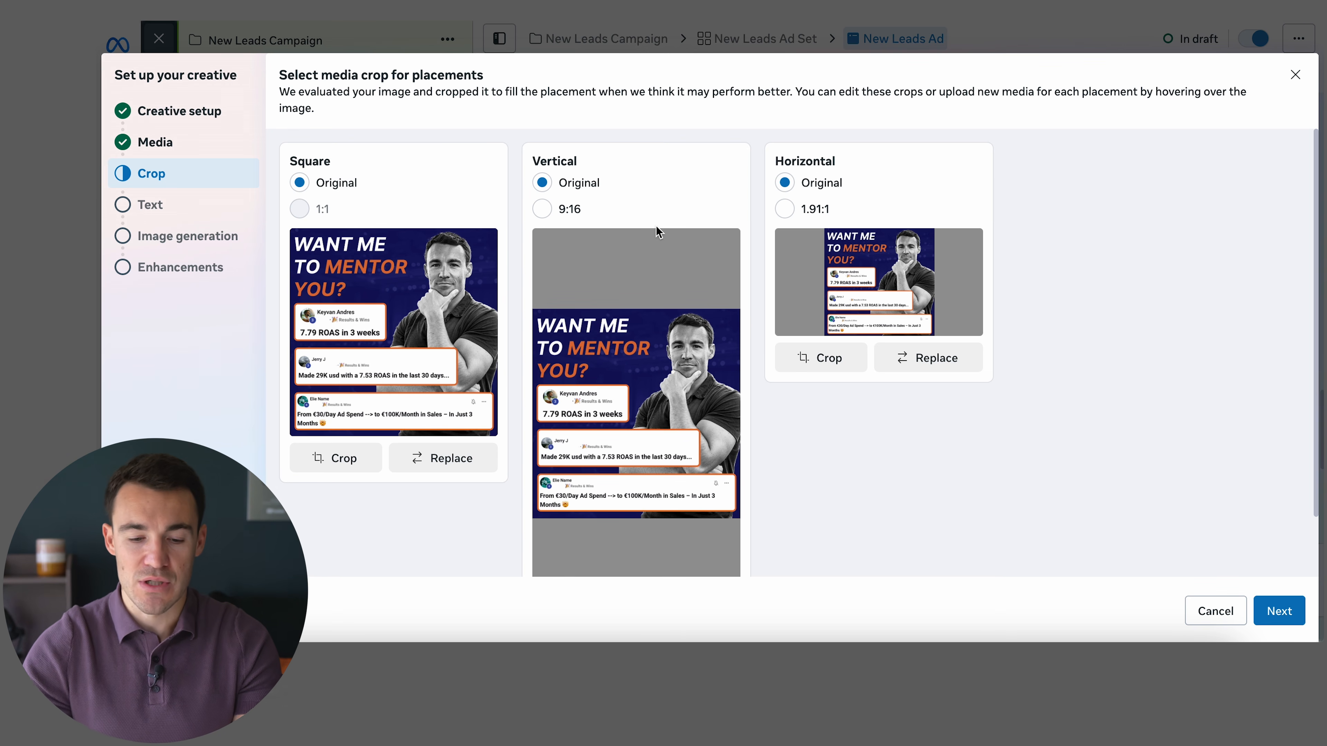
scroll(657, 231, down, 1)
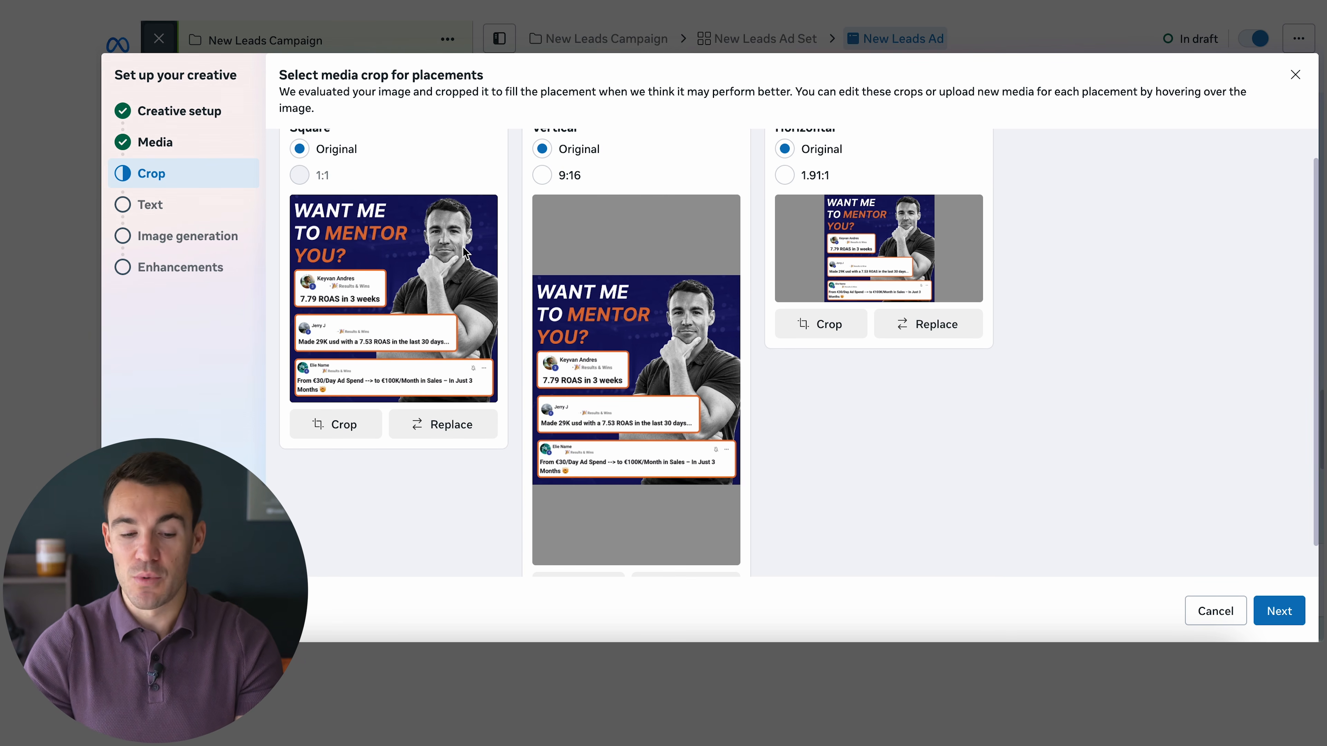
scroll(465, 254, up, 1)
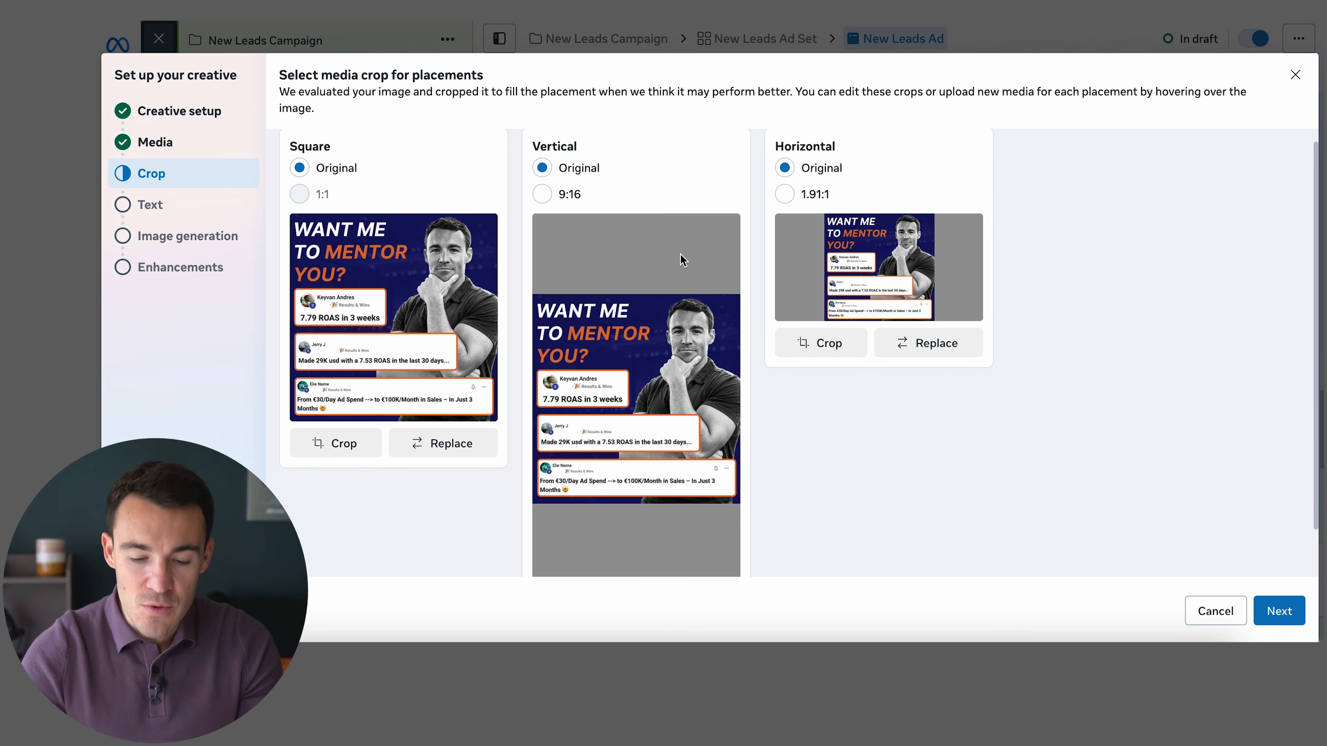
scroll(680, 254, down, 1)
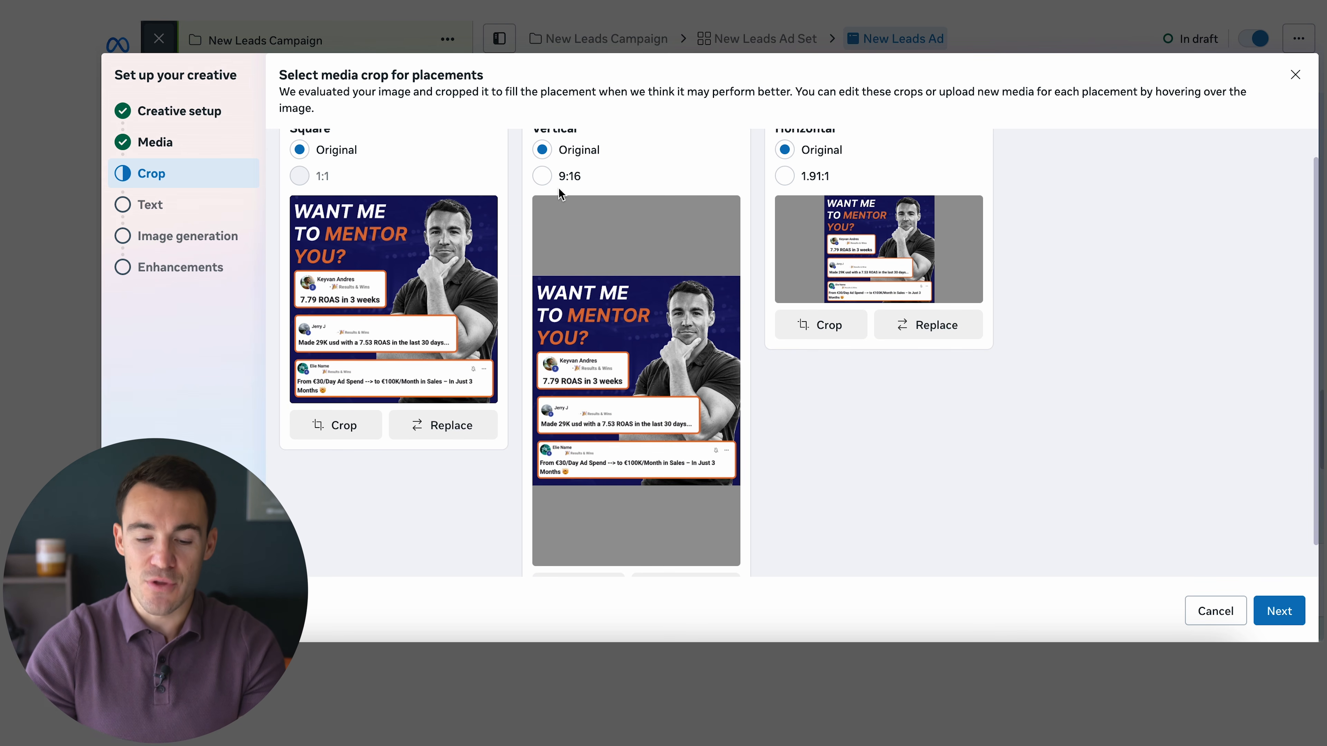
click(543, 177)
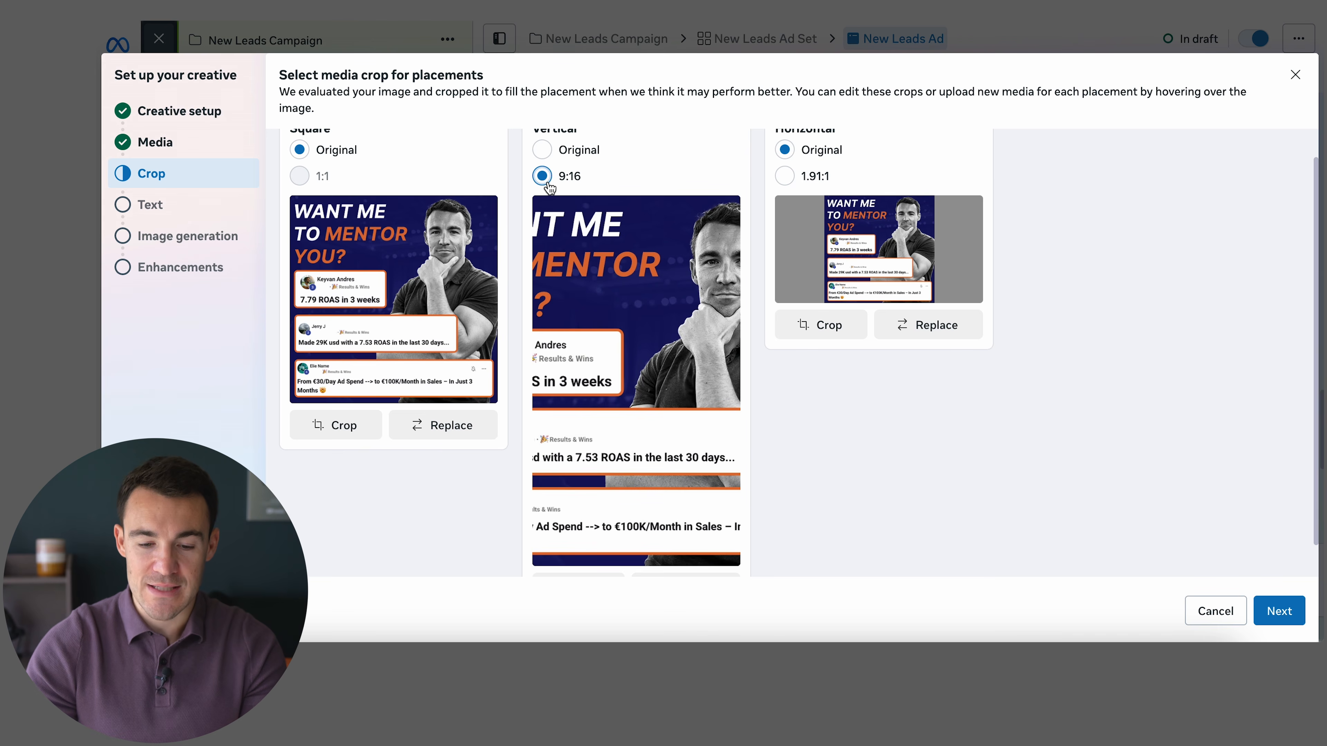
scroll(692, 292, up, 1)
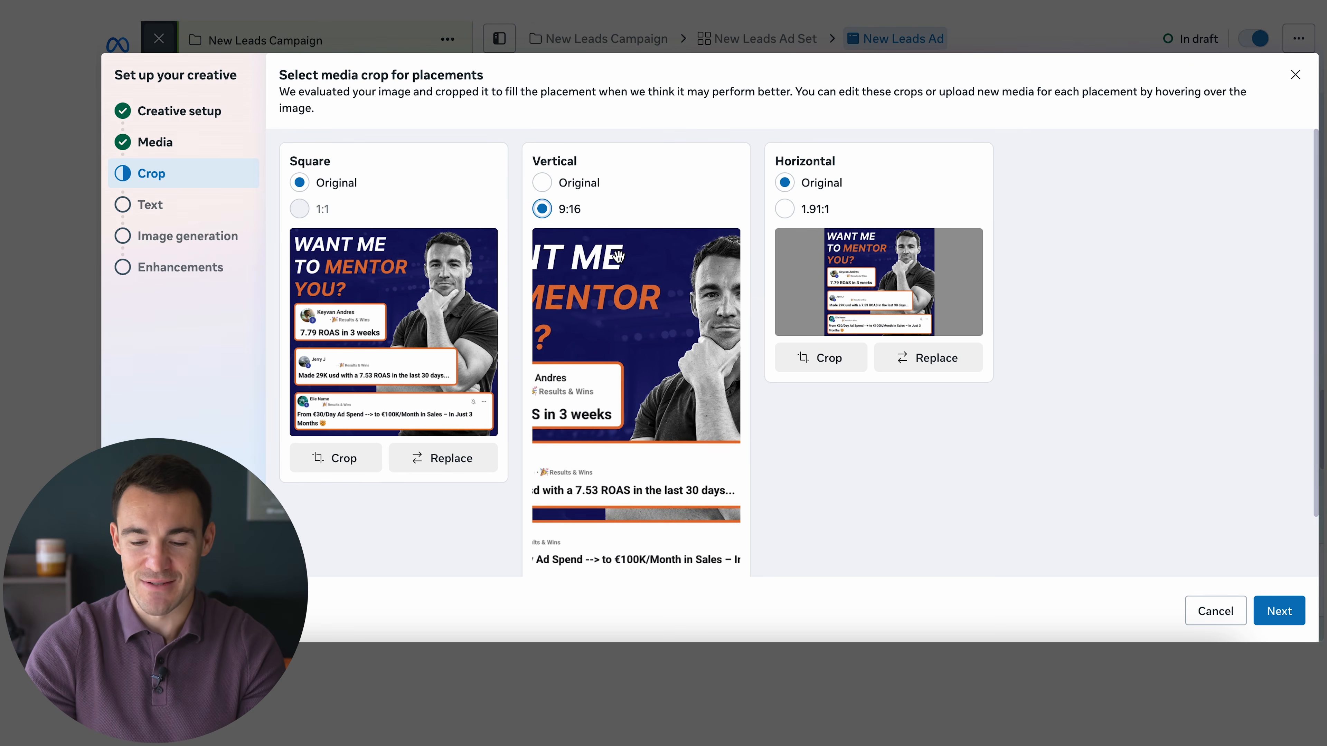
click(542, 183)
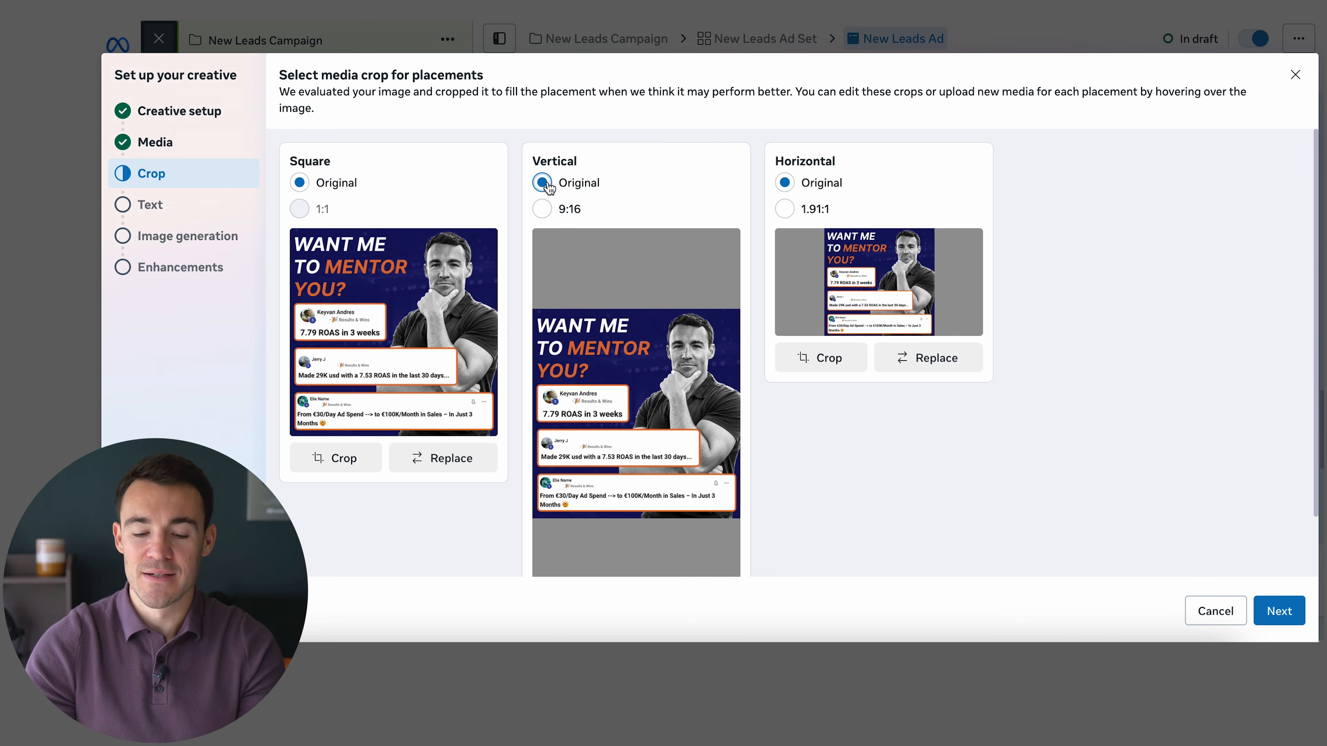
Replace the vertical placement's media with the 1080 × 1920 Mentorship image and compare it with the other placements
scroll(632, 287, down, 1)
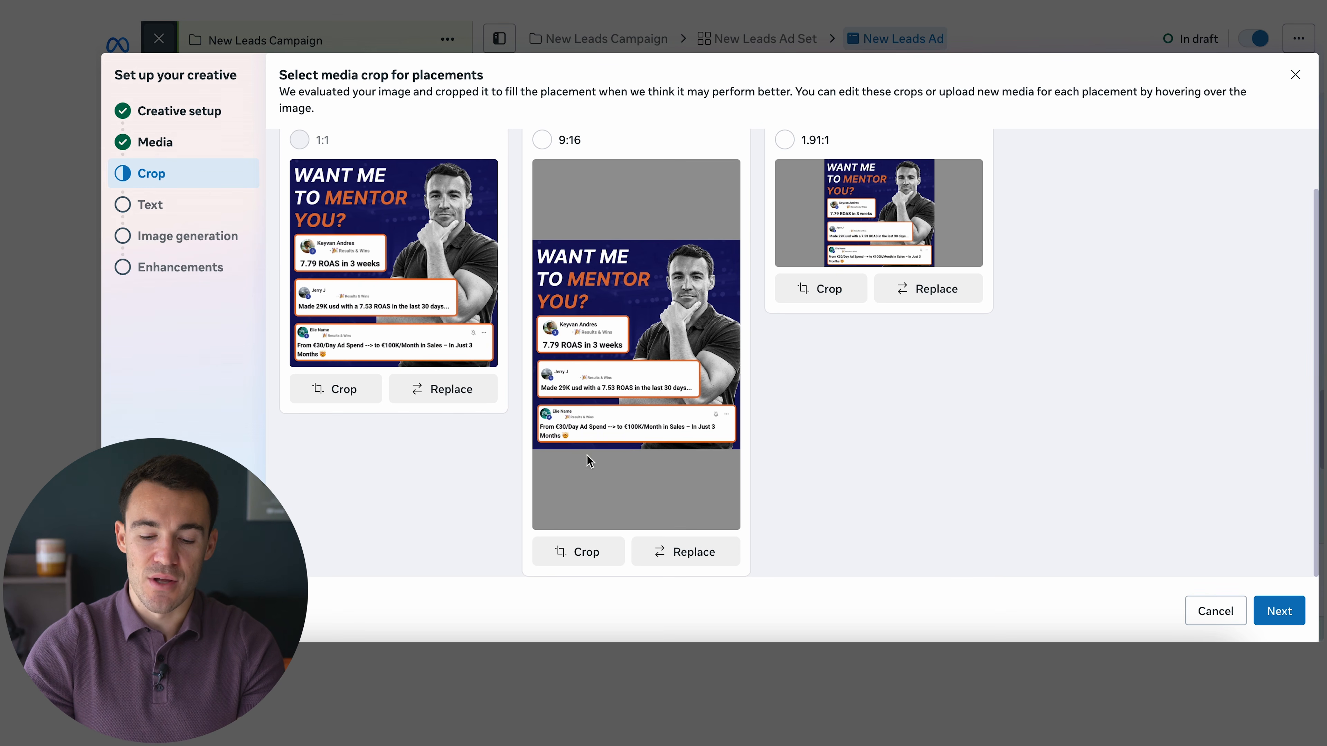
click(711, 556)
click(321, 283)
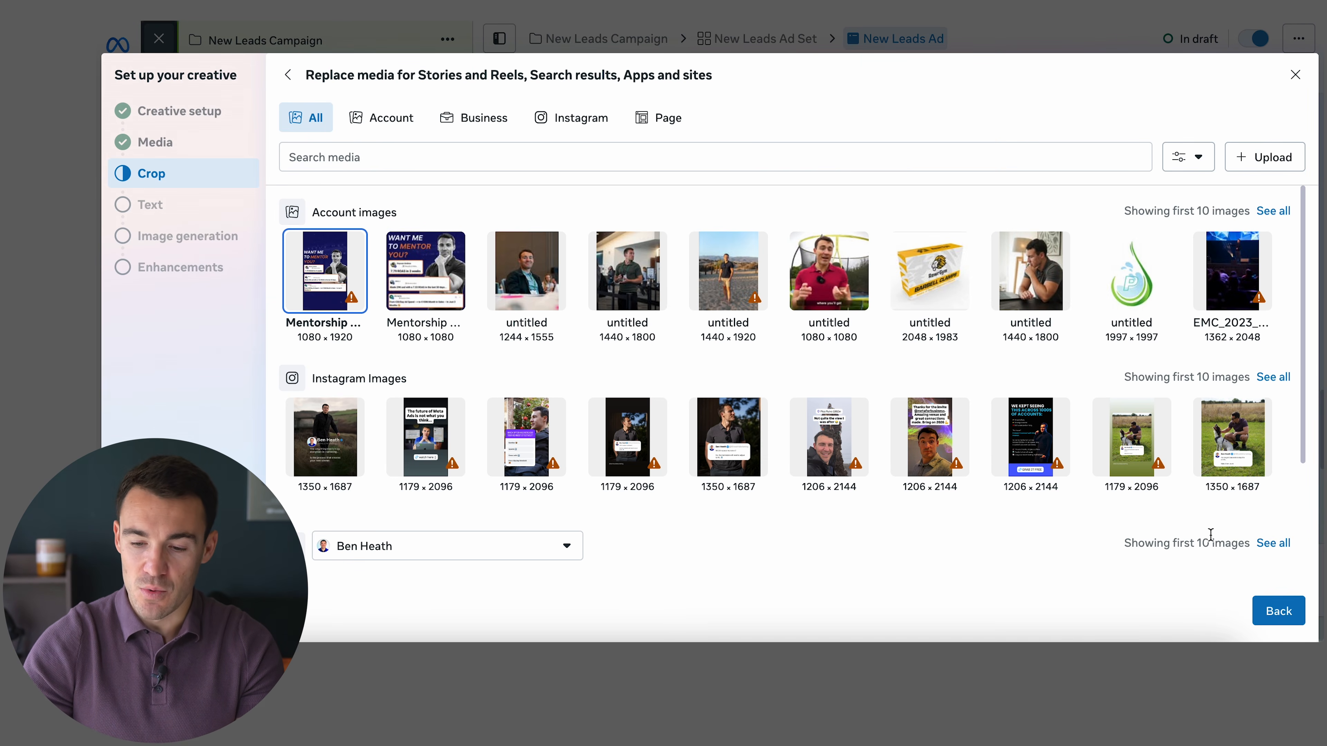
click(1279, 611)
scroll(809, 424, down, 2)
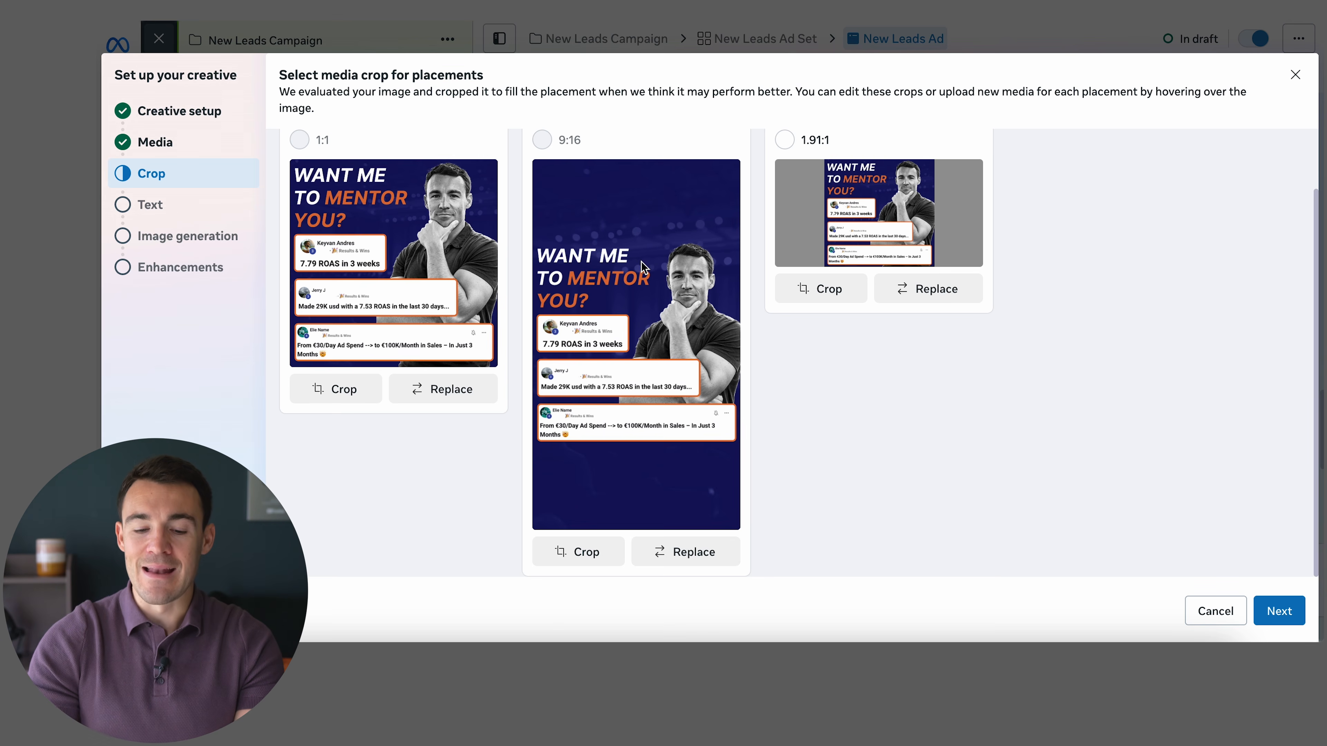
scroll(644, 268, up, 2)
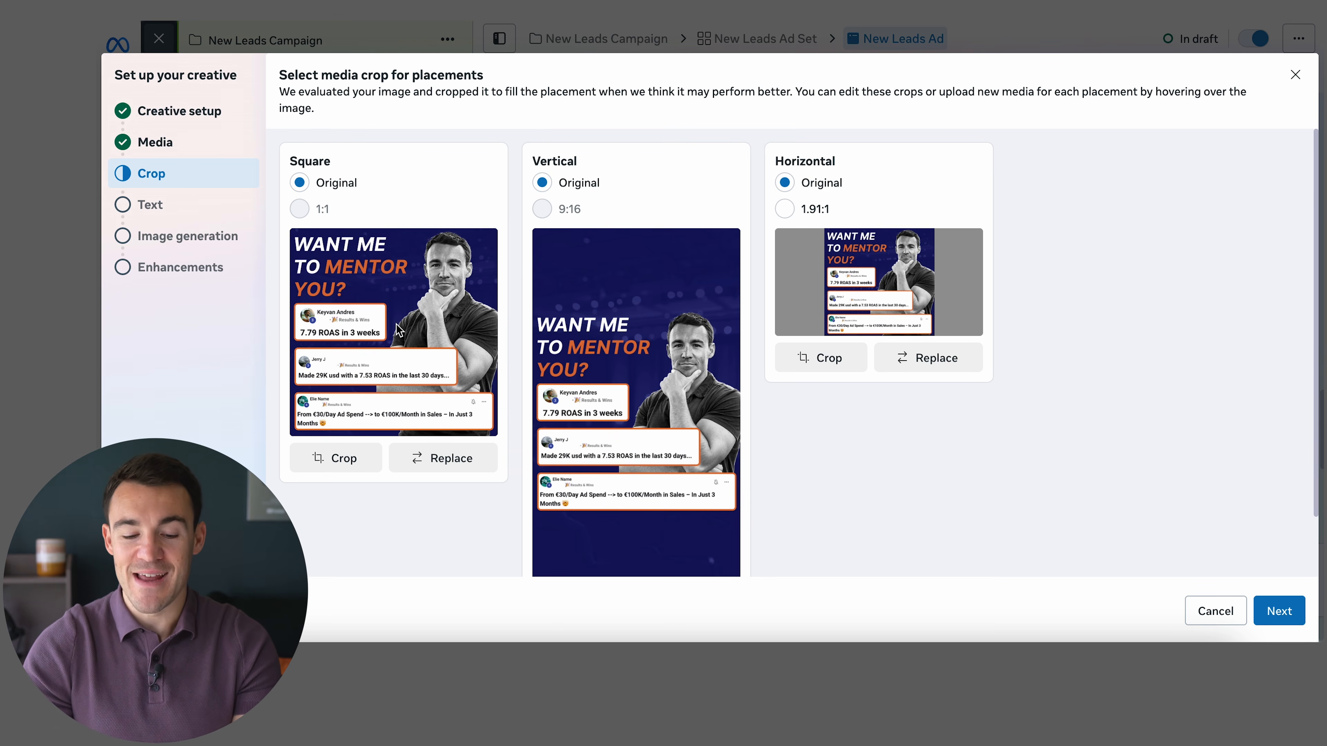
scroll(659, 373, down, 2)
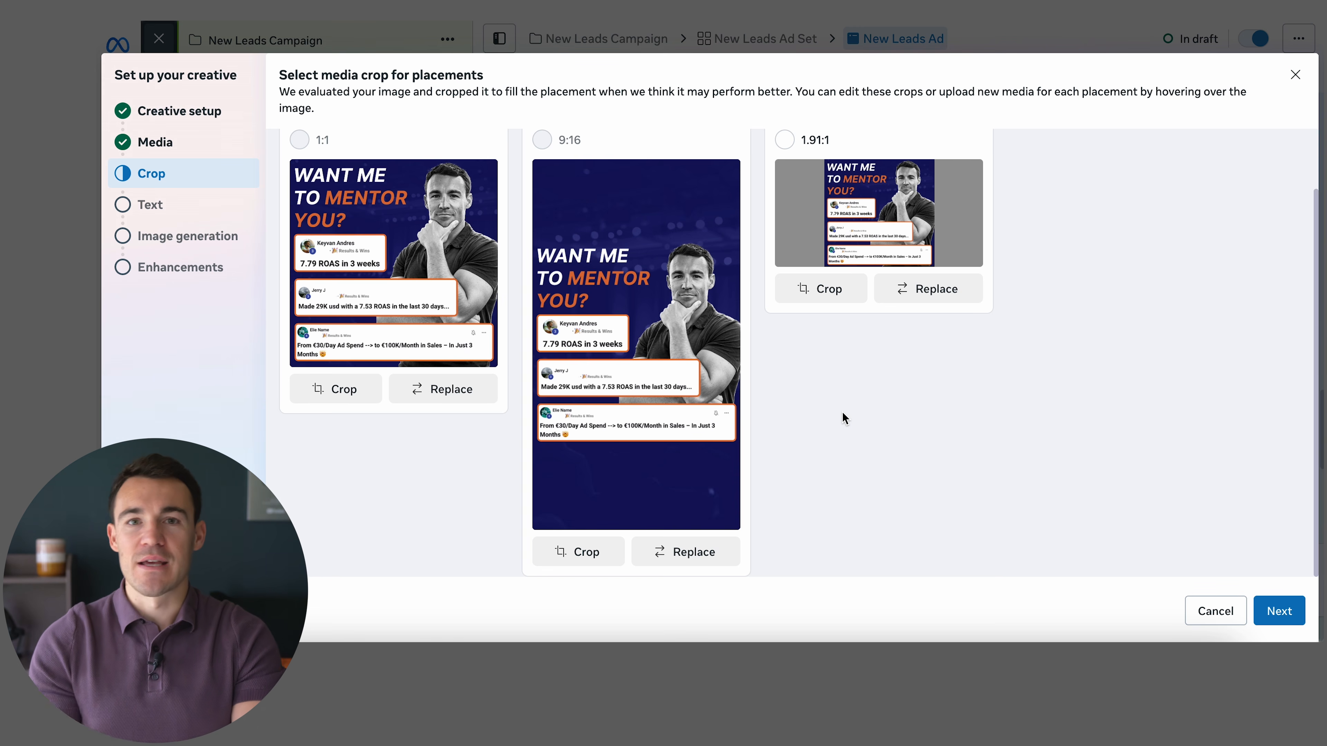
click(1277, 612)
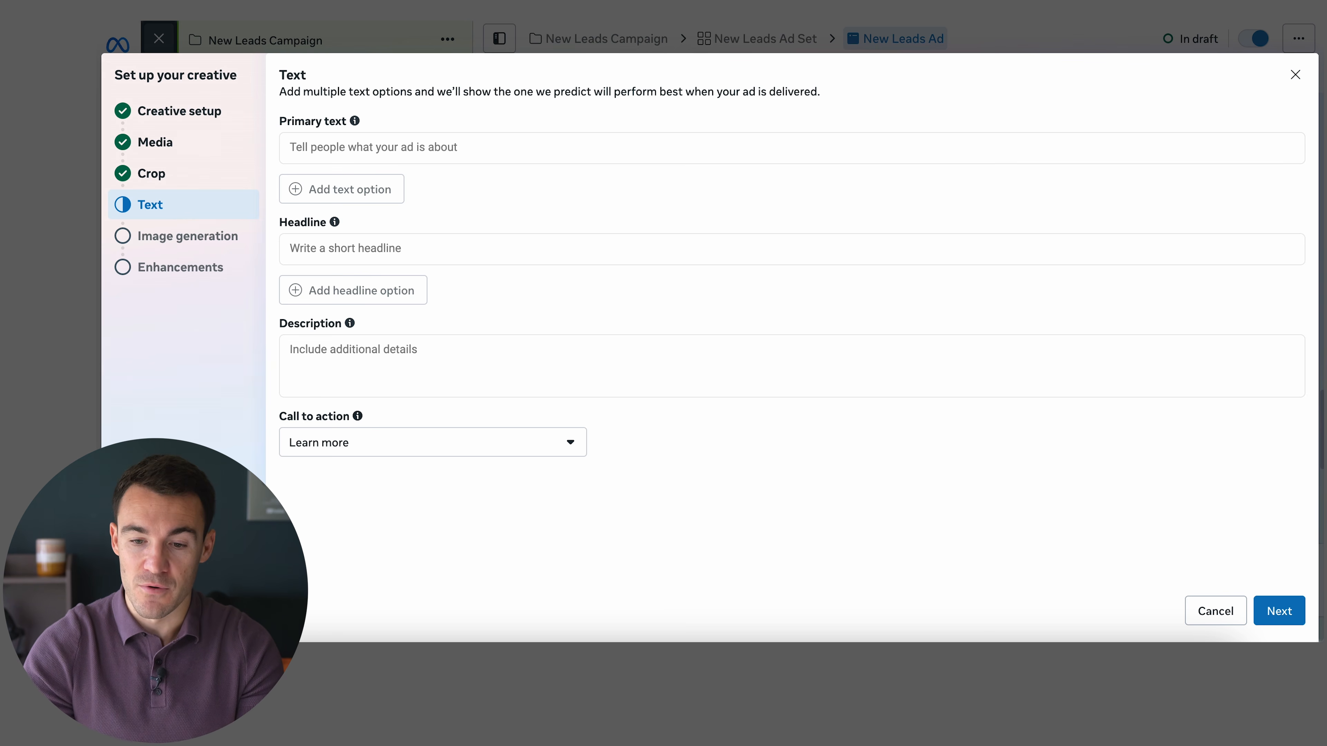
click(397, 147)
text(Tired of wasting money on Facebook Ads that don't deliver? 💰 We'll mentor you daily to explode your revenue!  Limited spots available, apply now and transform your ad game: https://www.admasters365.com/start)
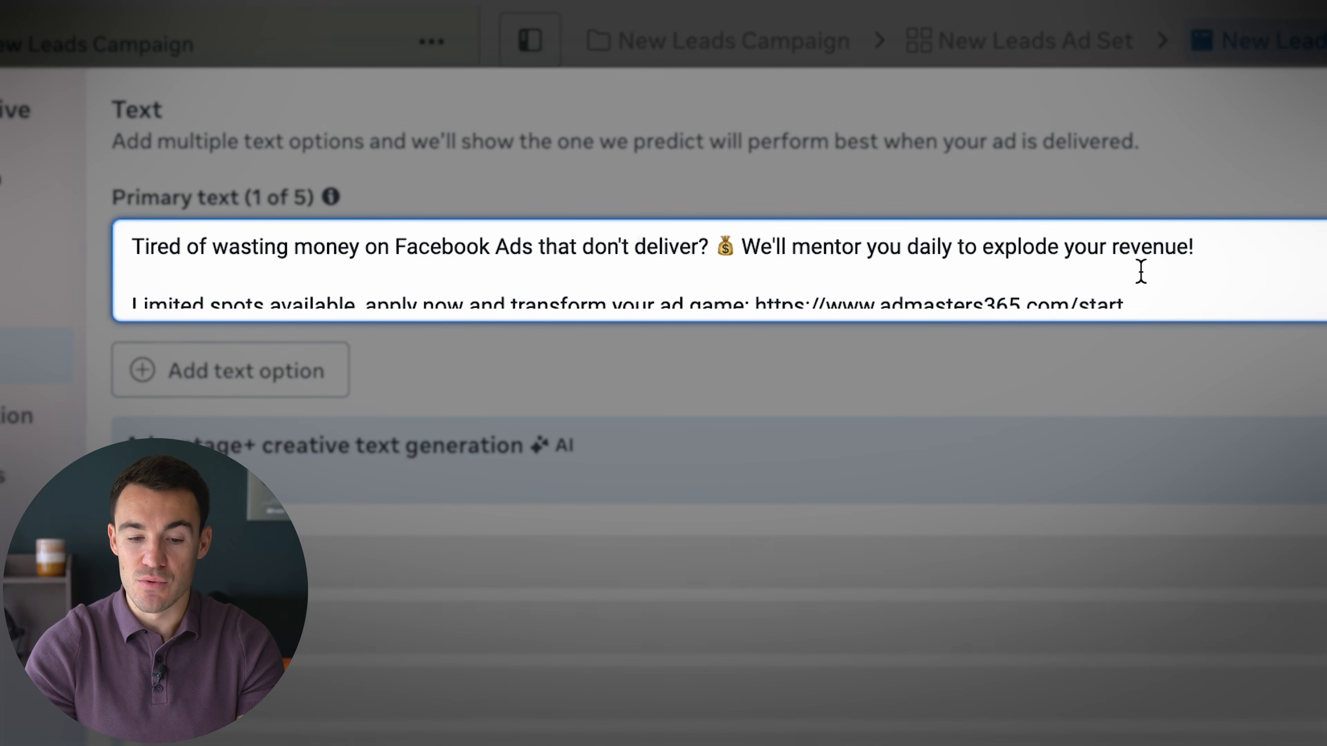
Examine the primary text's hook, offer and call to action, down to the Advantage+ creative text generation variations
scroll(1140, 270, up, 1)
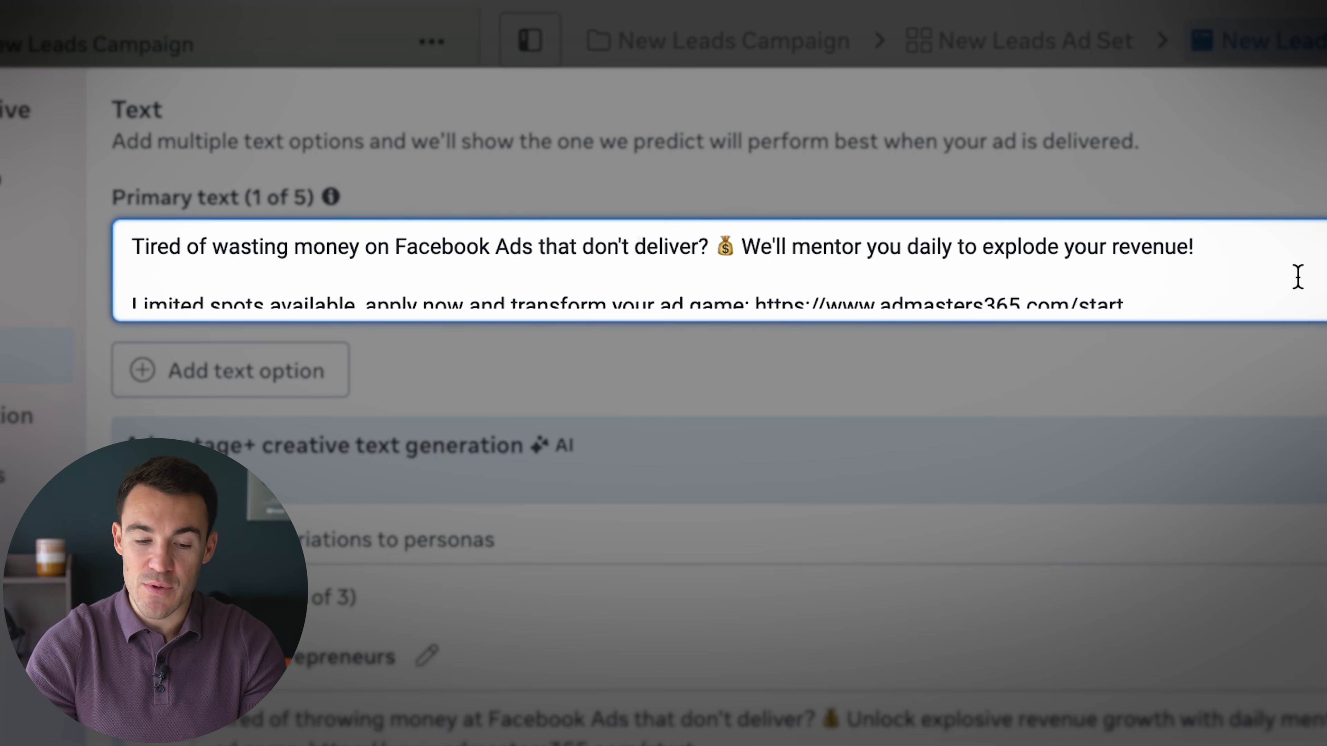
scroll(1298, 277, down, 1)
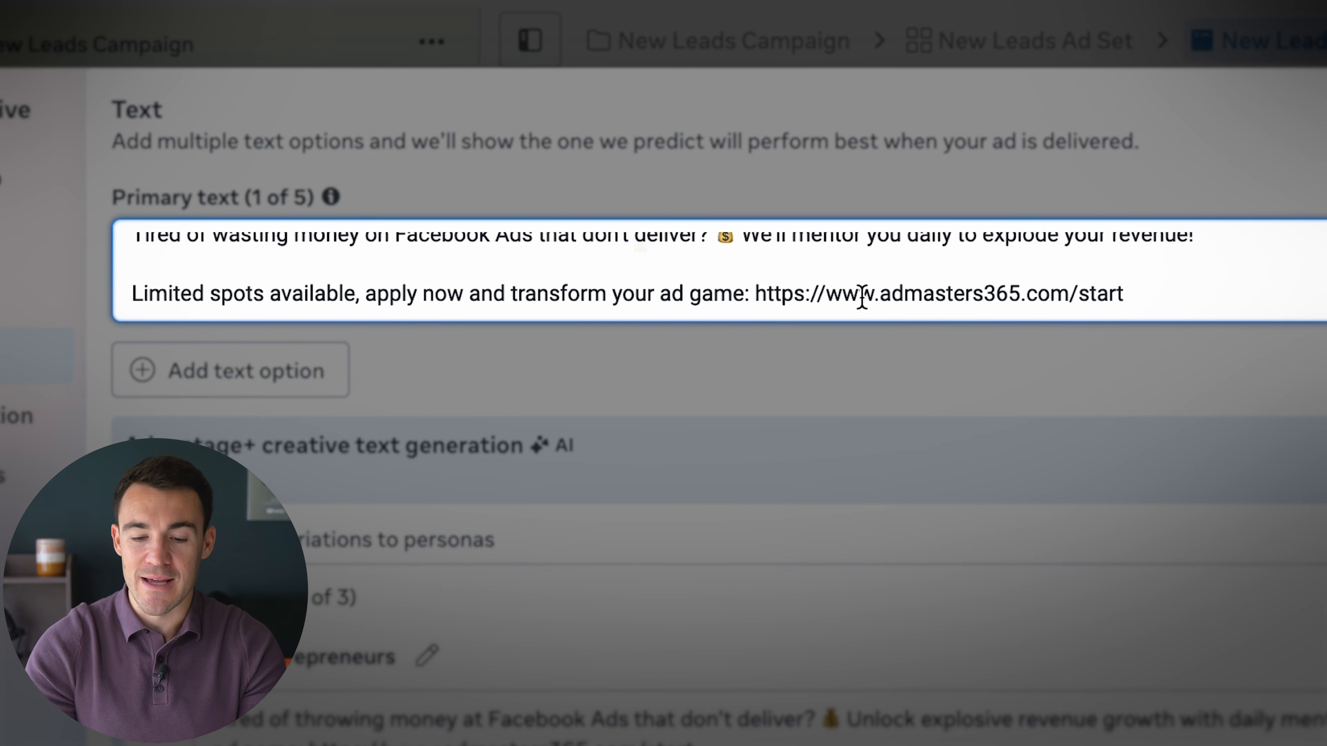
scroll(1279, 261, up, 1)
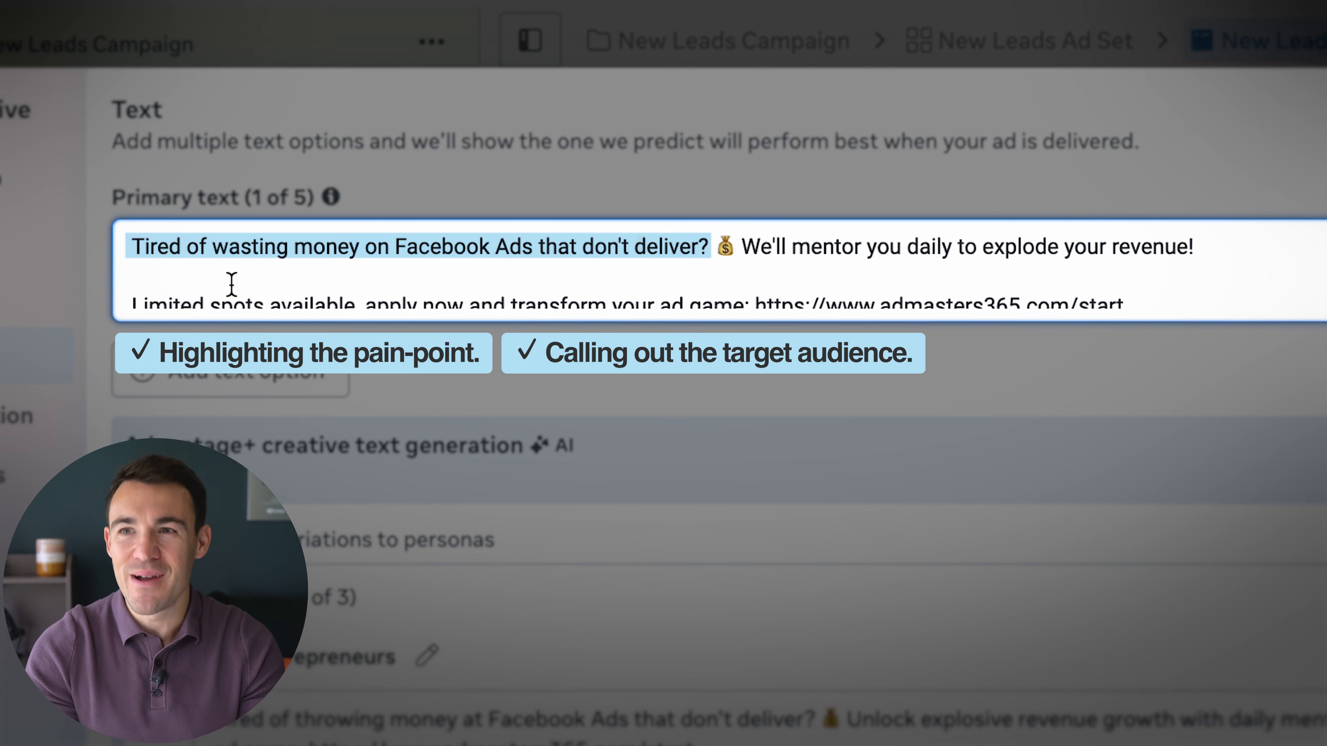
drag(739, 247, 1278, 291)
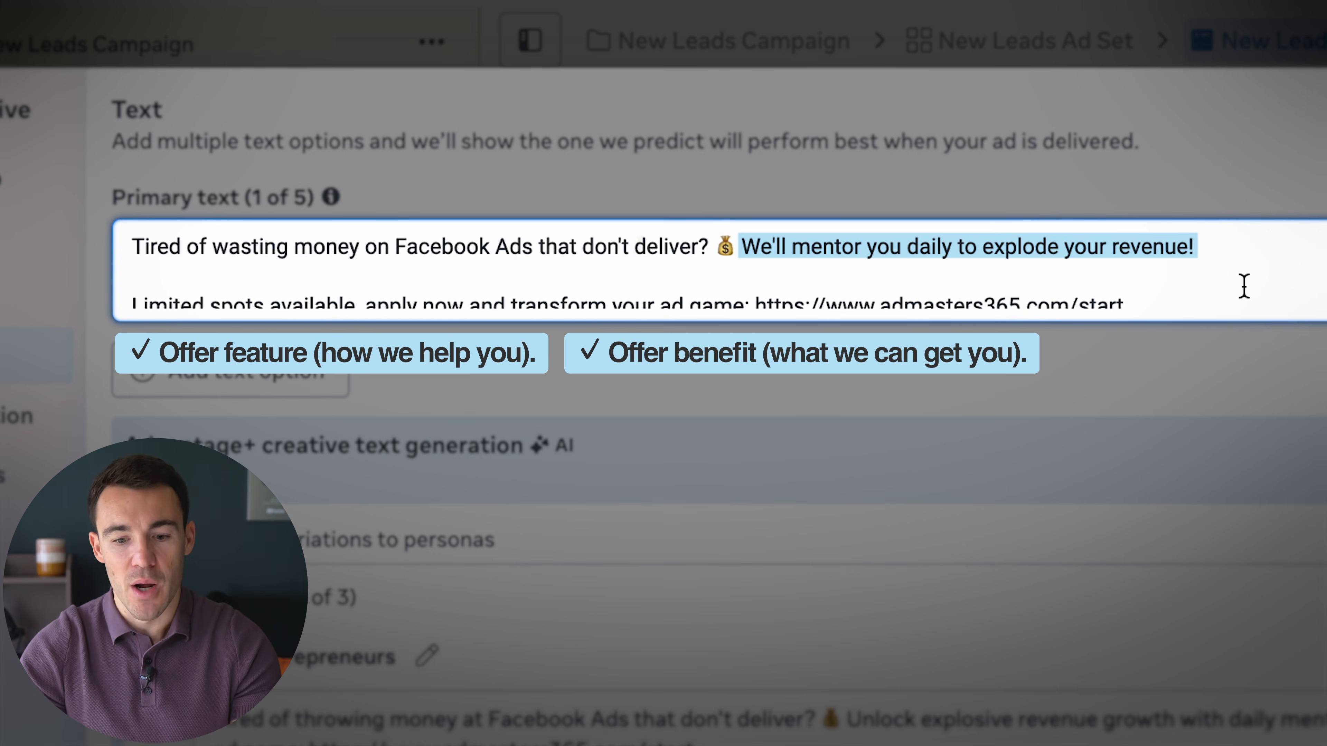
scroll(1244, 286, down, 1)
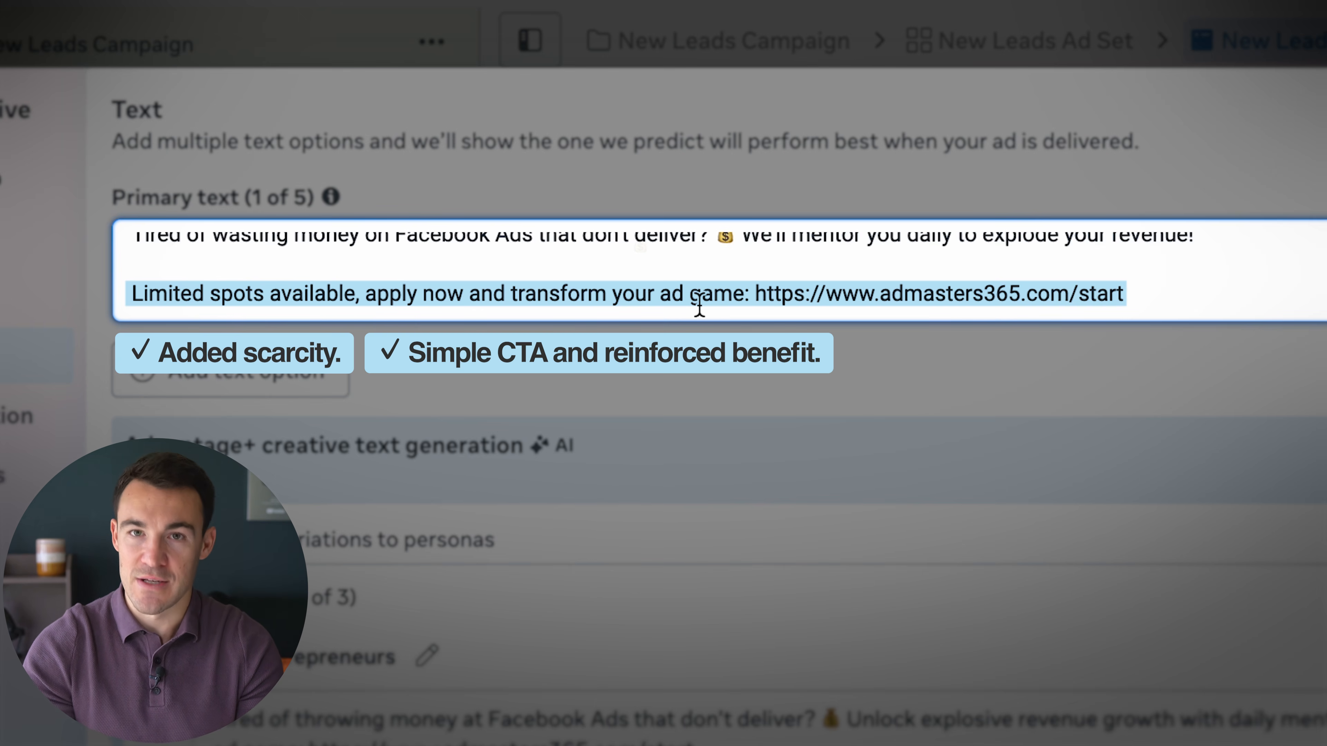
scroll(699, 305, up, 1)
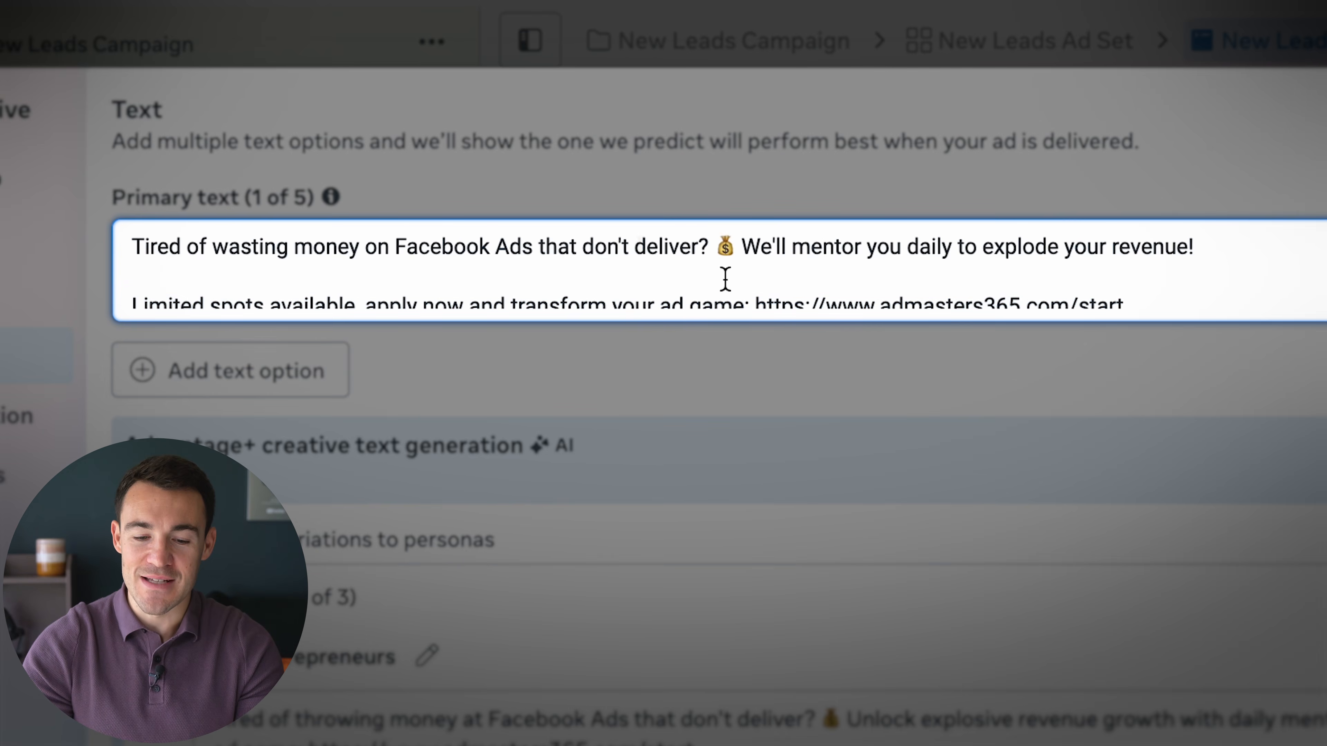
scroll(725, 280, down, 1)
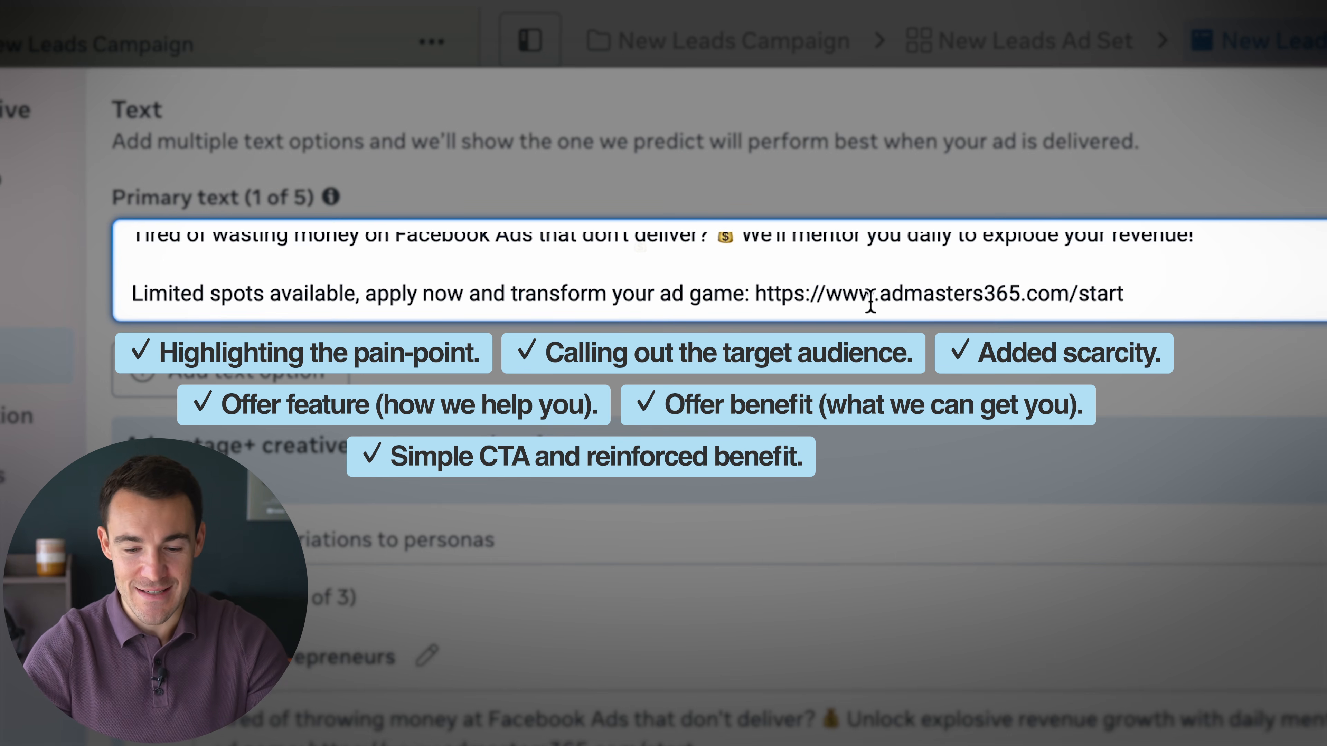
scroll(1174, 302, up, 1)
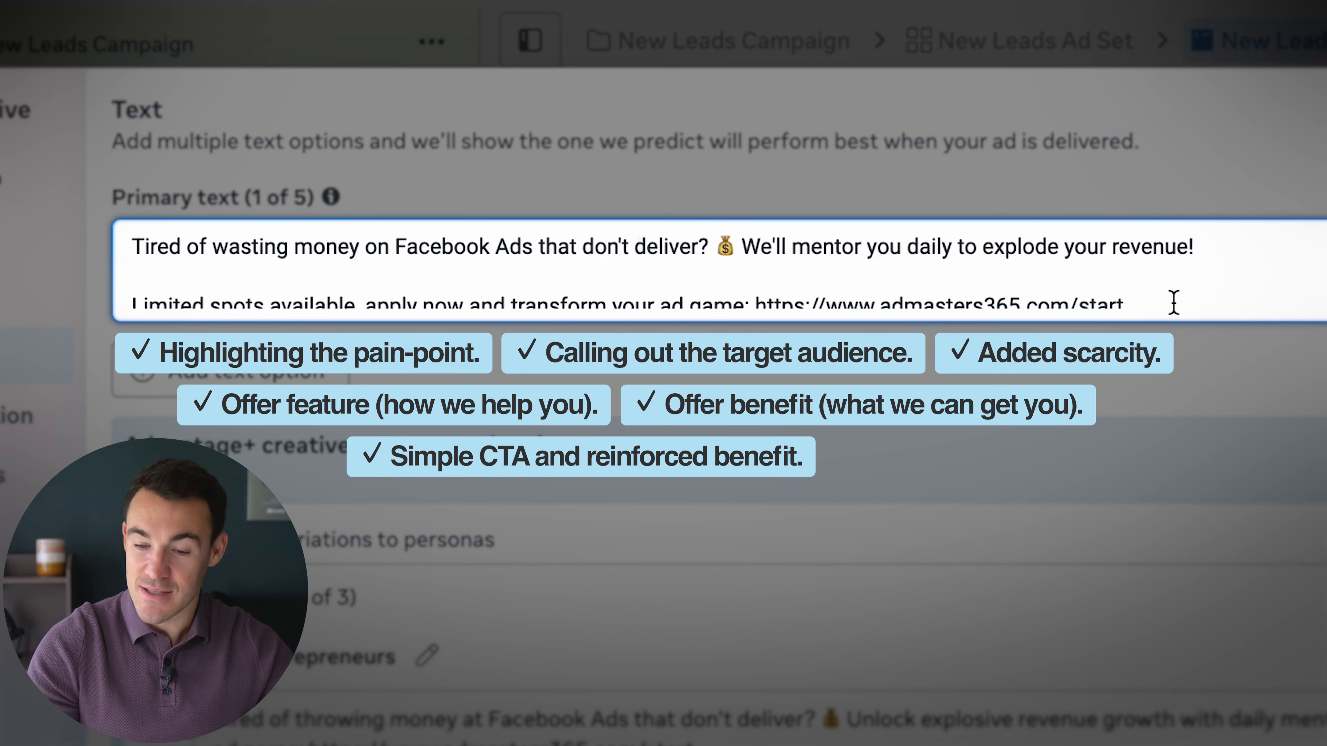
scroll(1174, 302, down, 1)
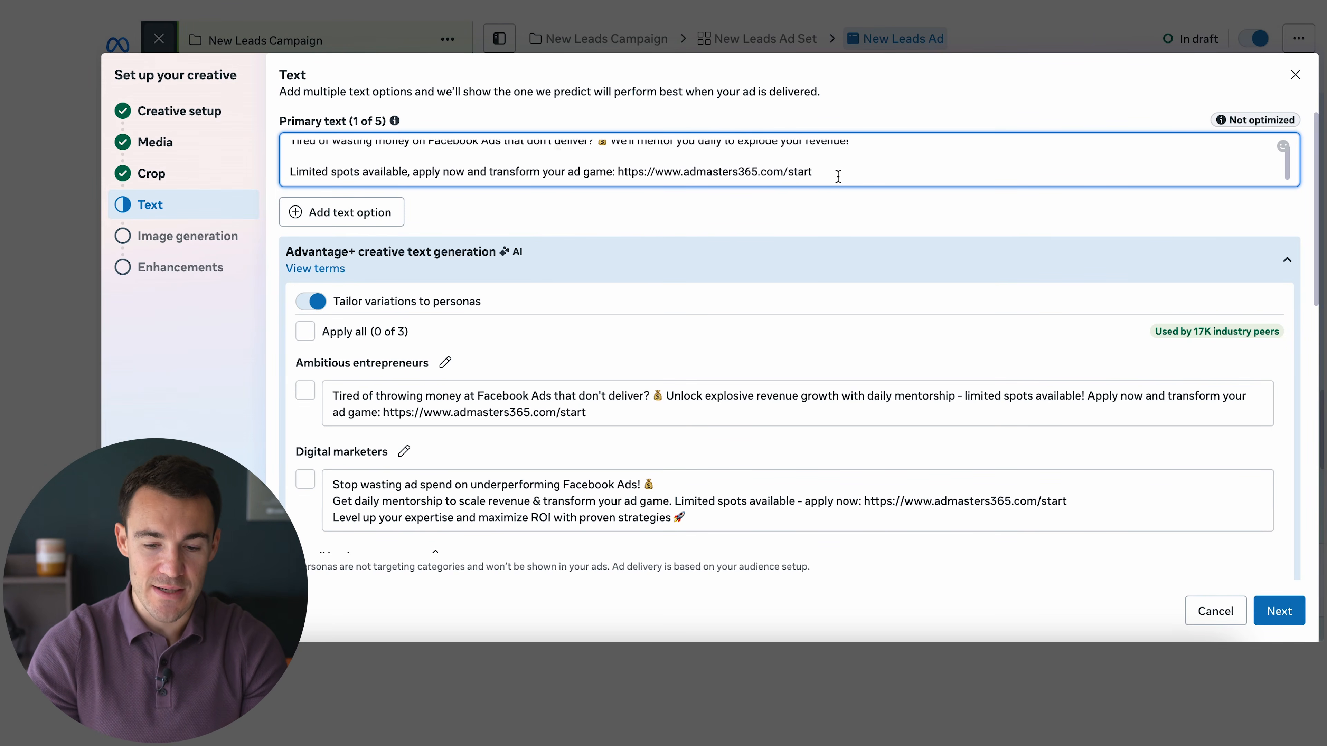
scroll(838, 177, up, 1)
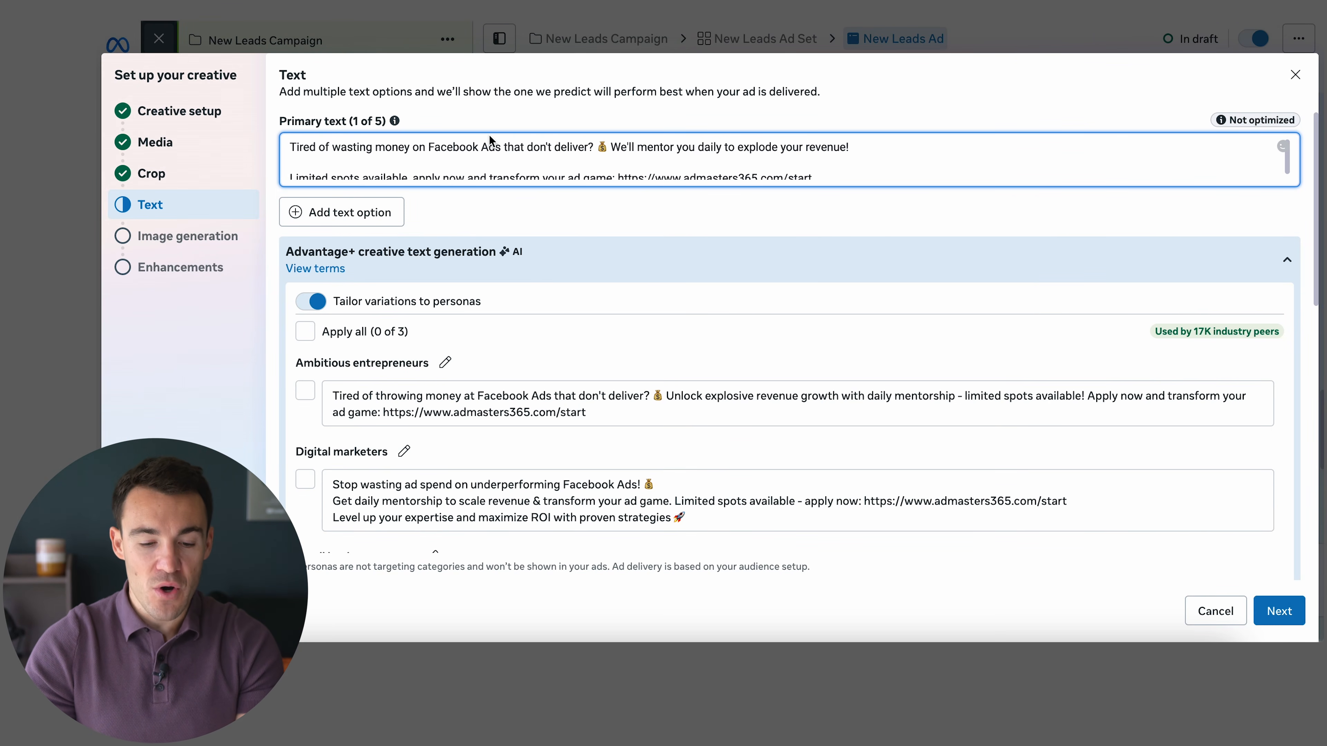
scroll(589, 230, down, 1)
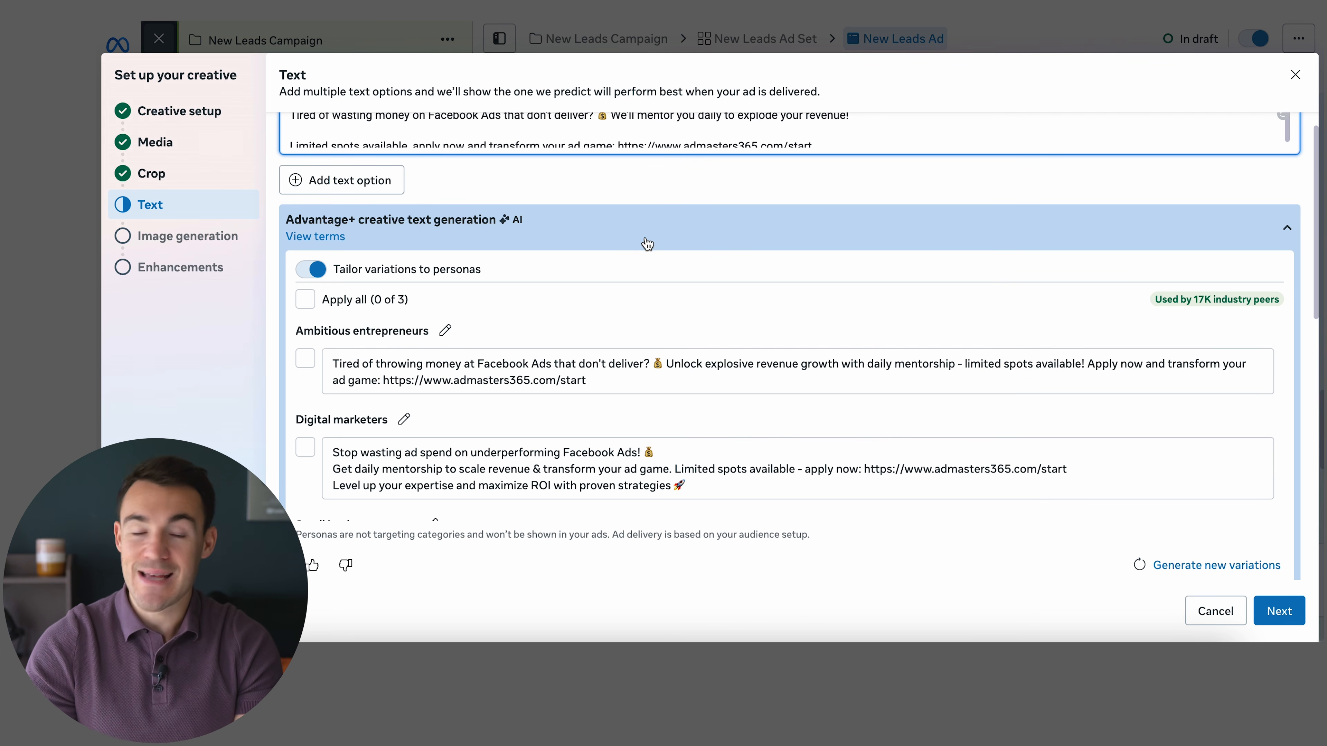
Examine the AI primary text variations tailored to ambitious entrepreneurs, digital marketers and small business owners
scroll(647, 244, down, 1)
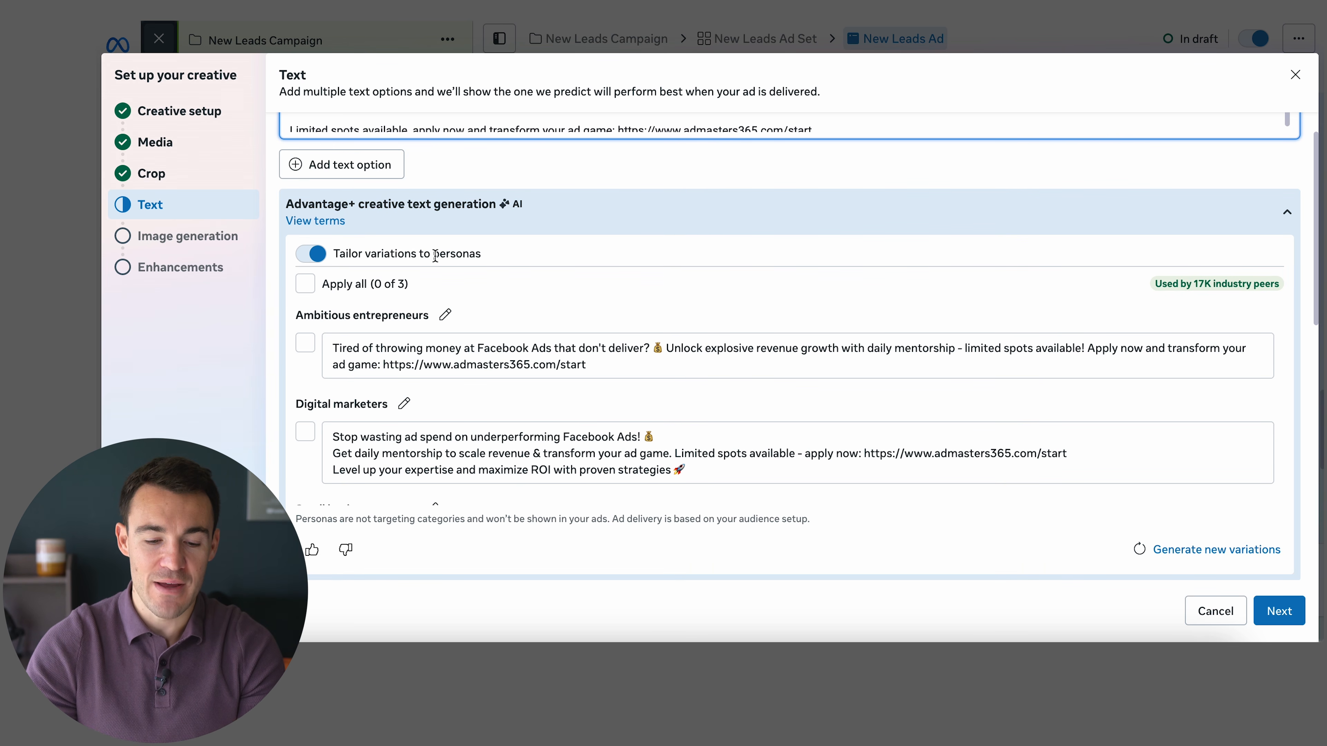
scroll(500, 323, down, 3)
scroll(374, 359, up, 3)
mouse_move(384, 314)
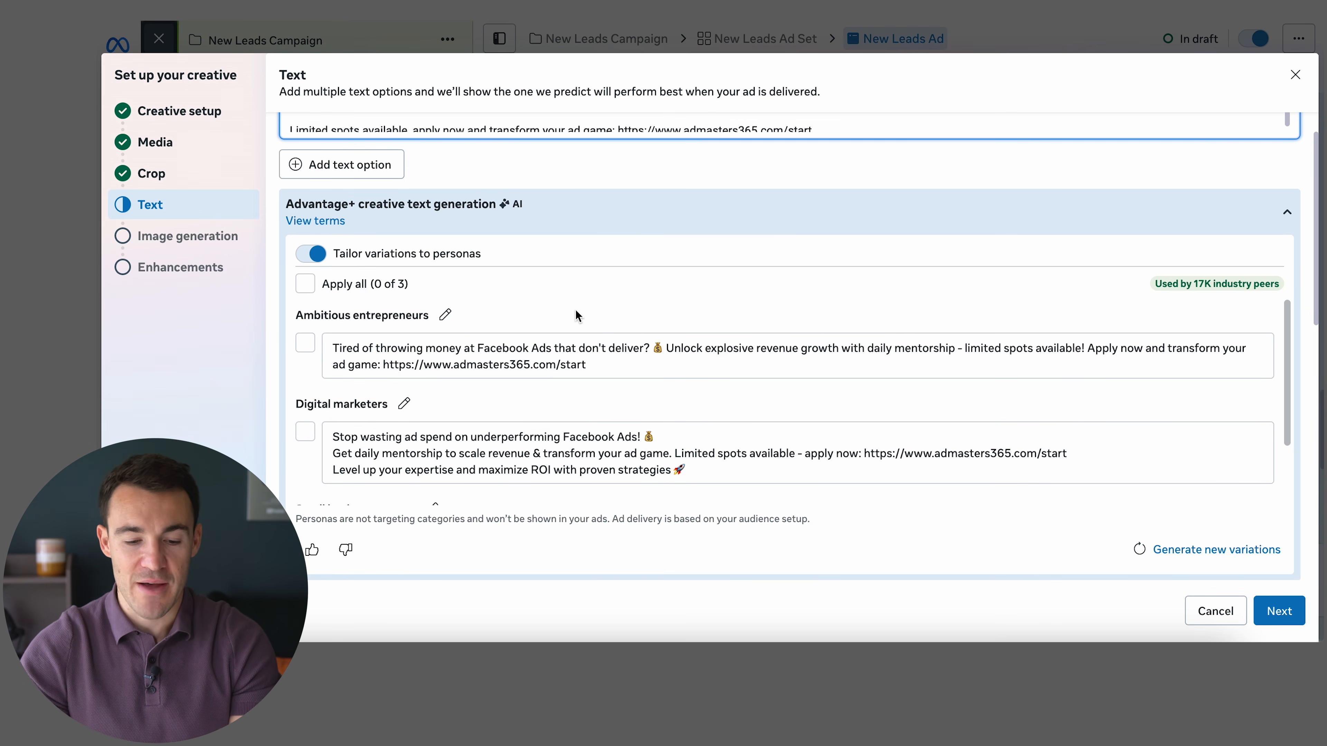
mouse_move(415, 418)
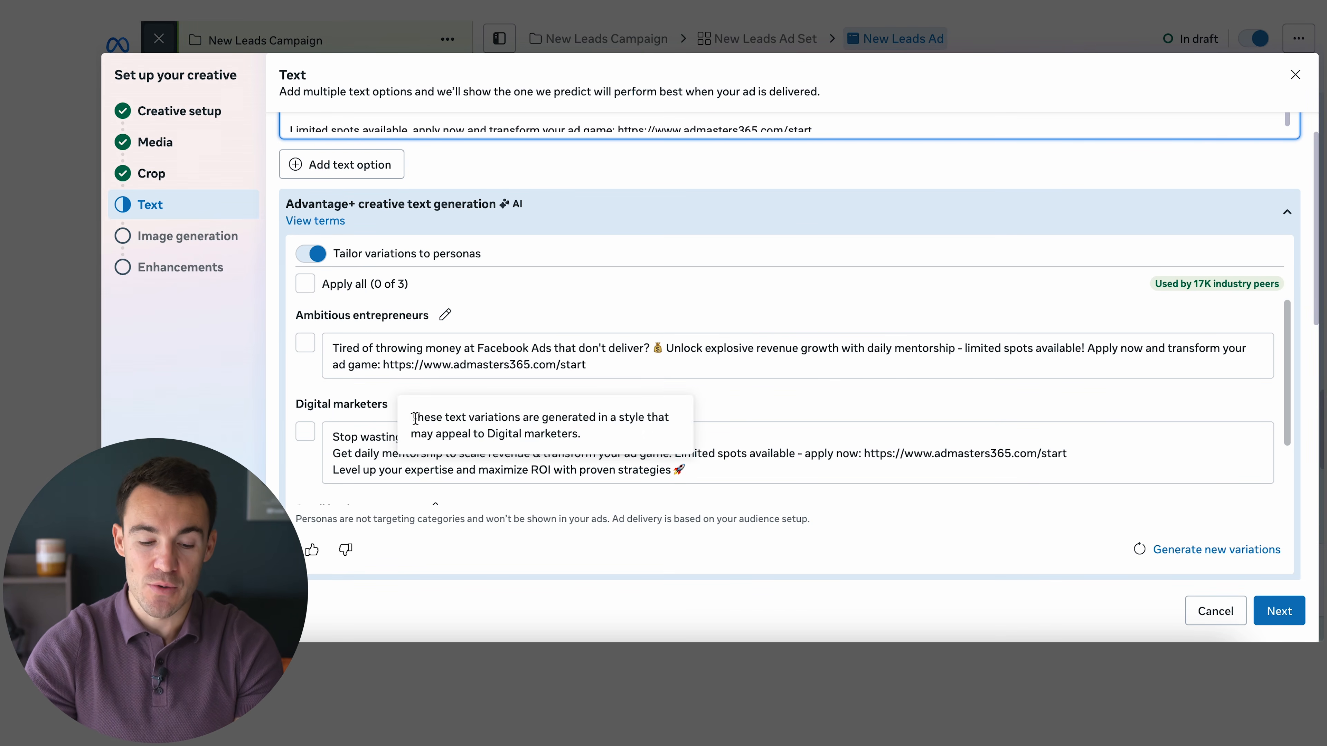
scroll(417, 421, down, 2)
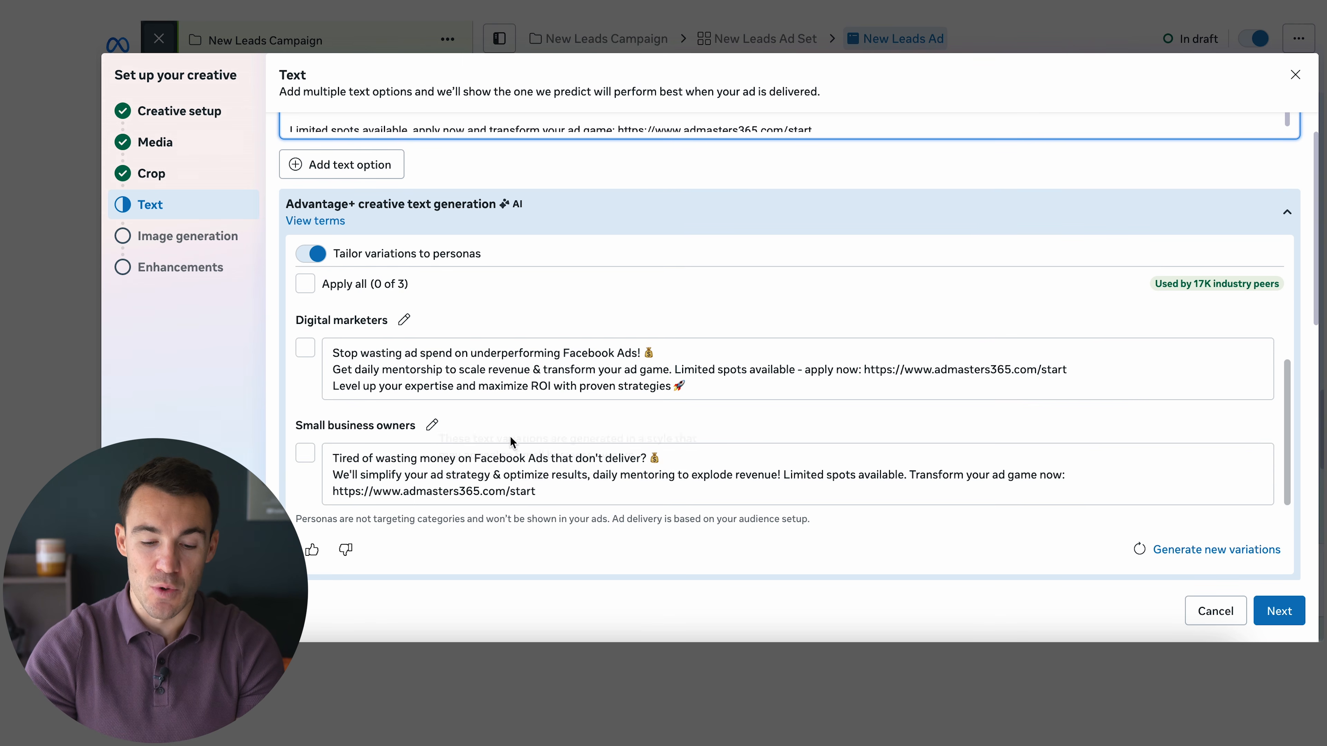
scroll(626, 418, up, 2)
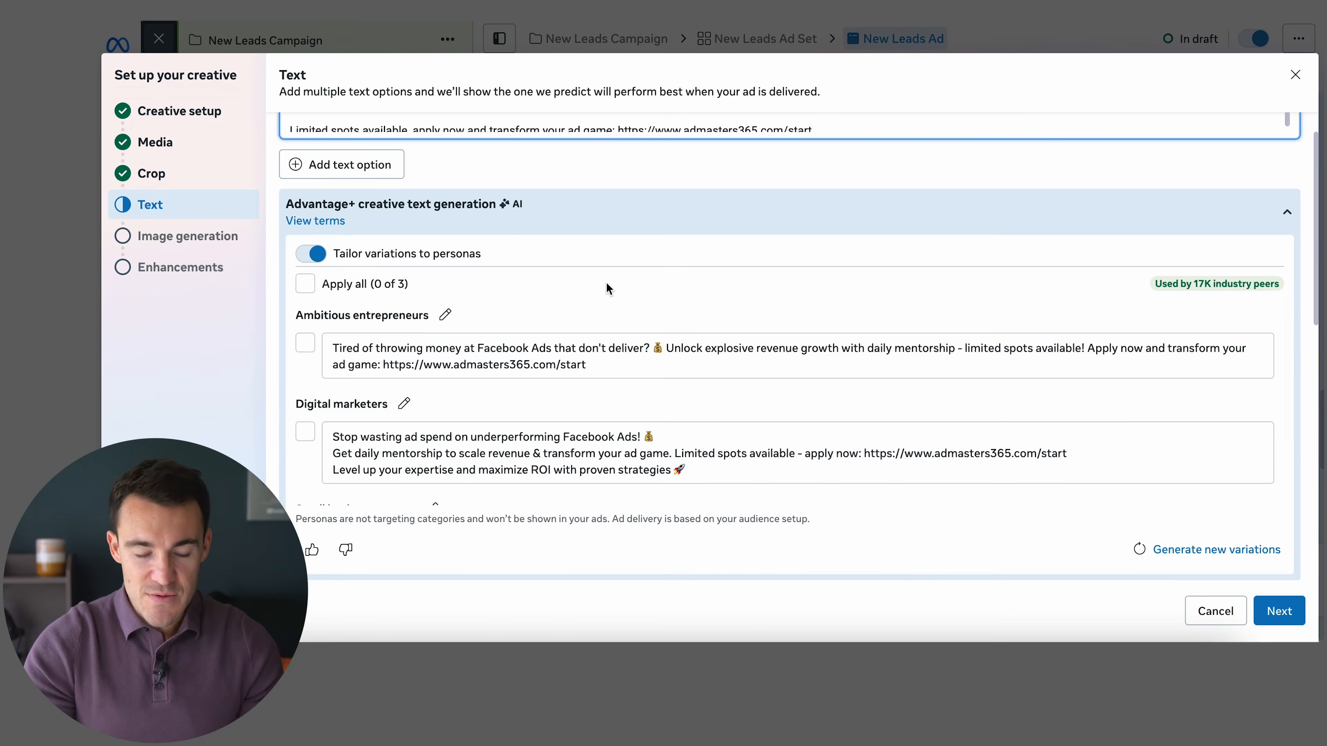
Apply the generated primary text variations for the Ambitious entrepreneurs and Digital marketers personas and review them against the original text
scroll(606, 282, down, 2)
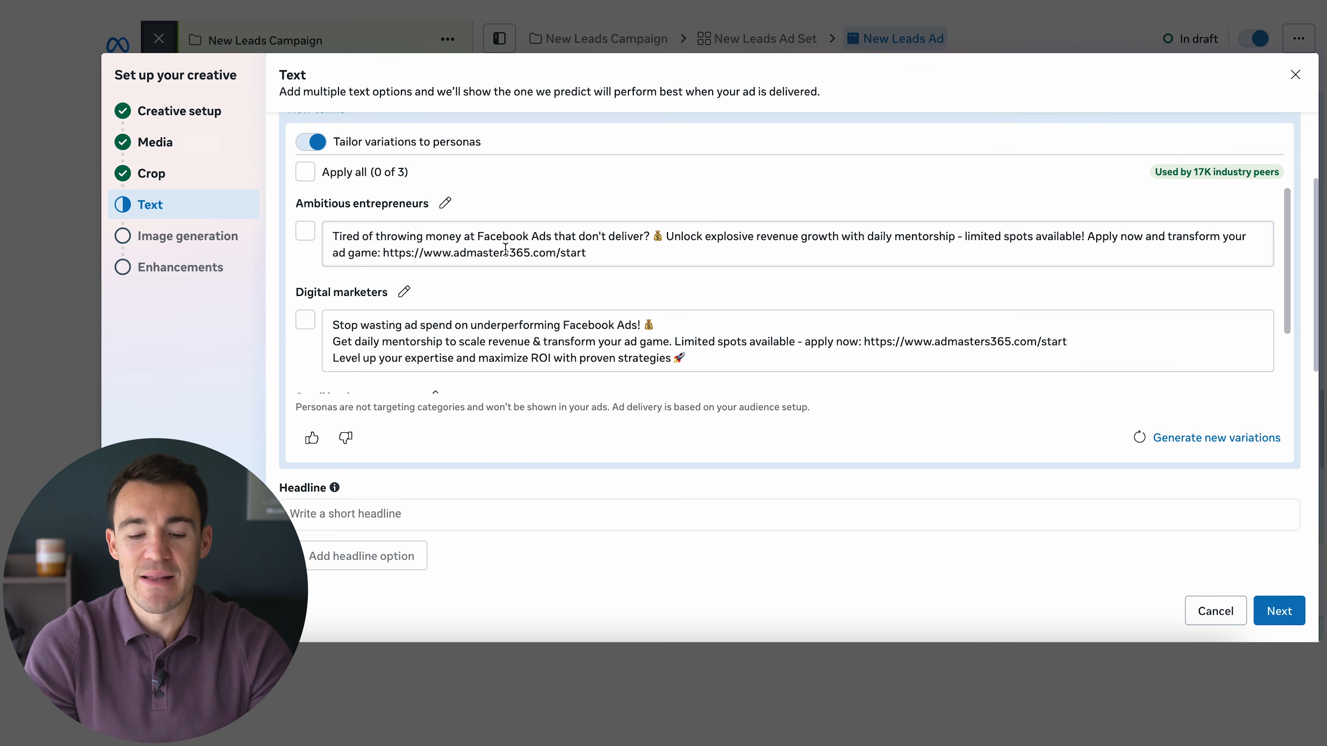
click(305, 231)
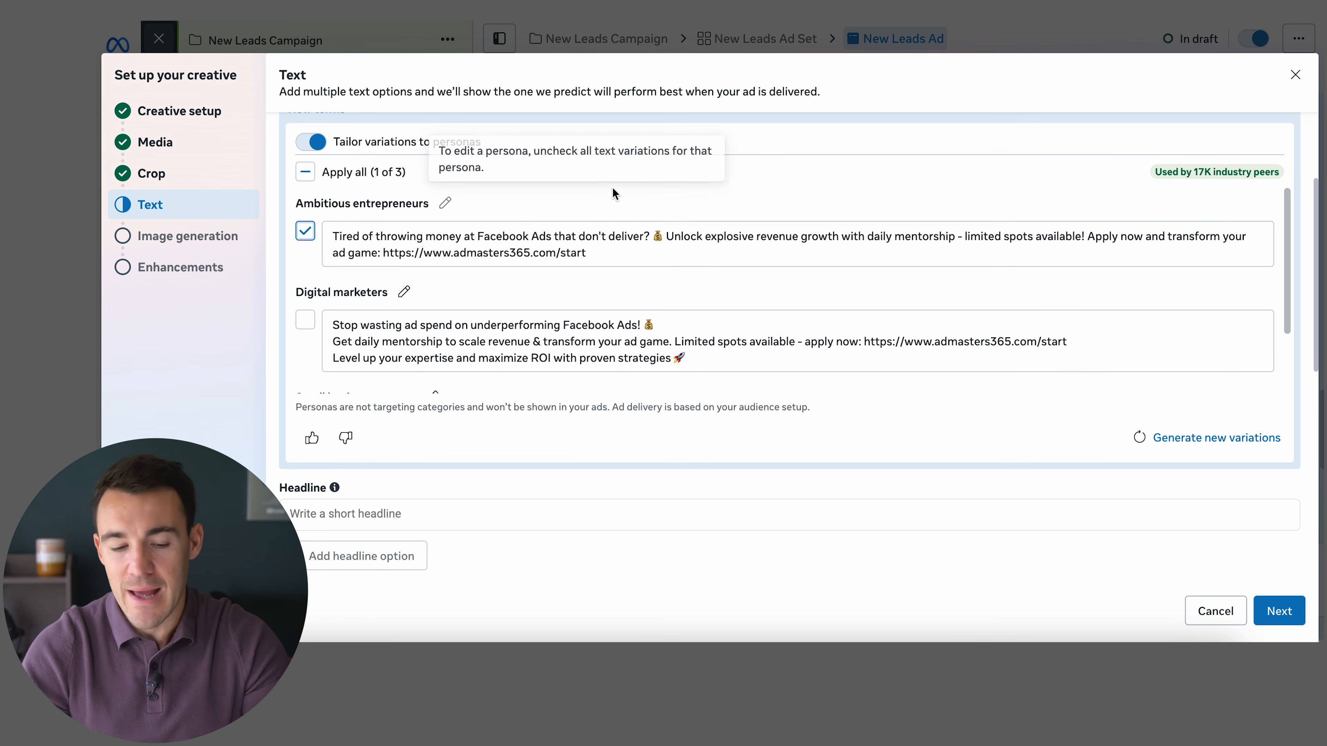
scroll(701, 195, down, 2)
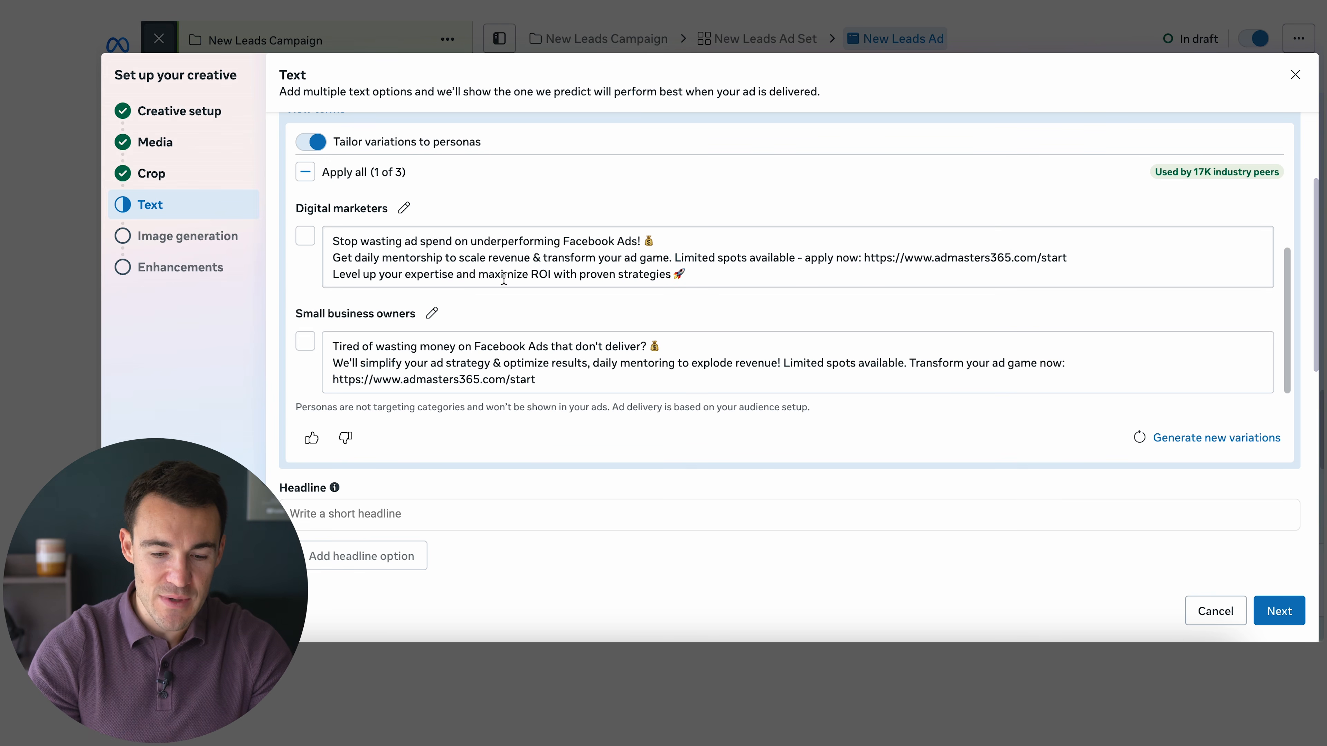
click(305, 237)
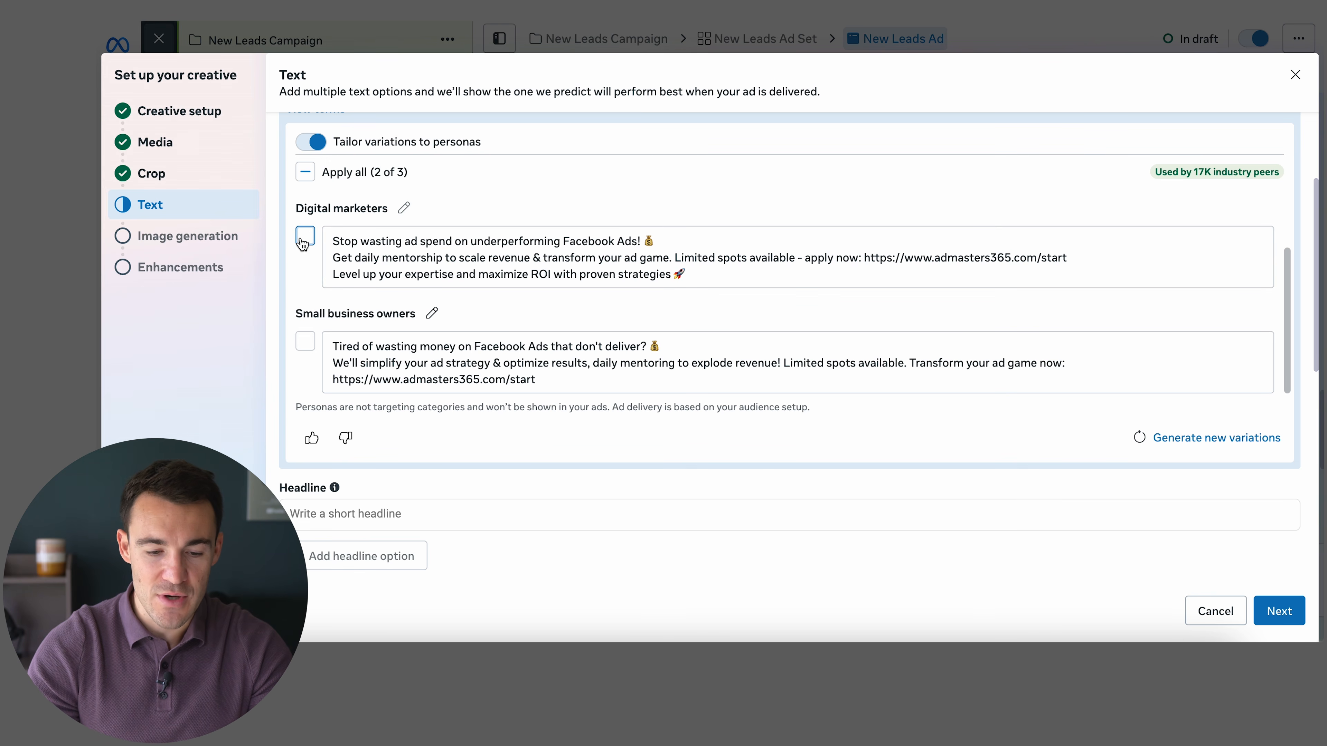
scroll(621, 314, up, 2)
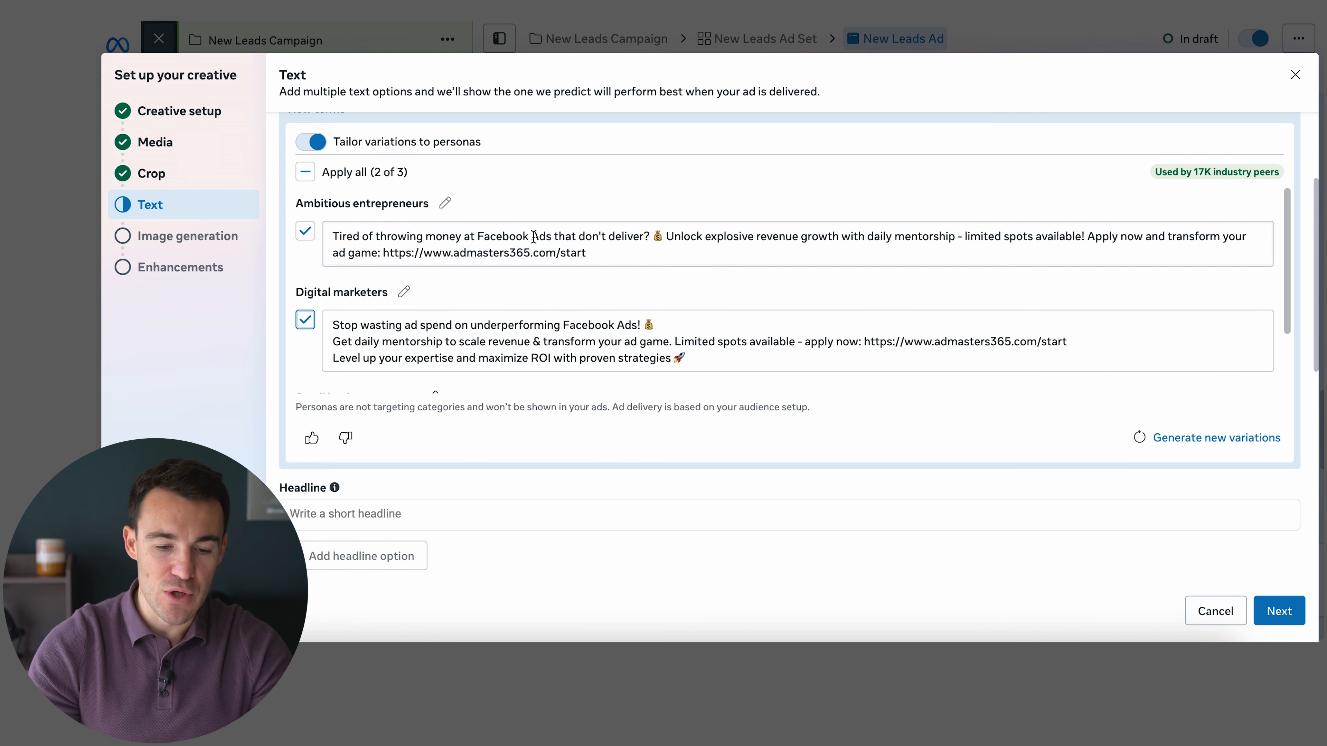
scroll(1244, 300, down, 3)
scroll(1242, 309, up, 6)
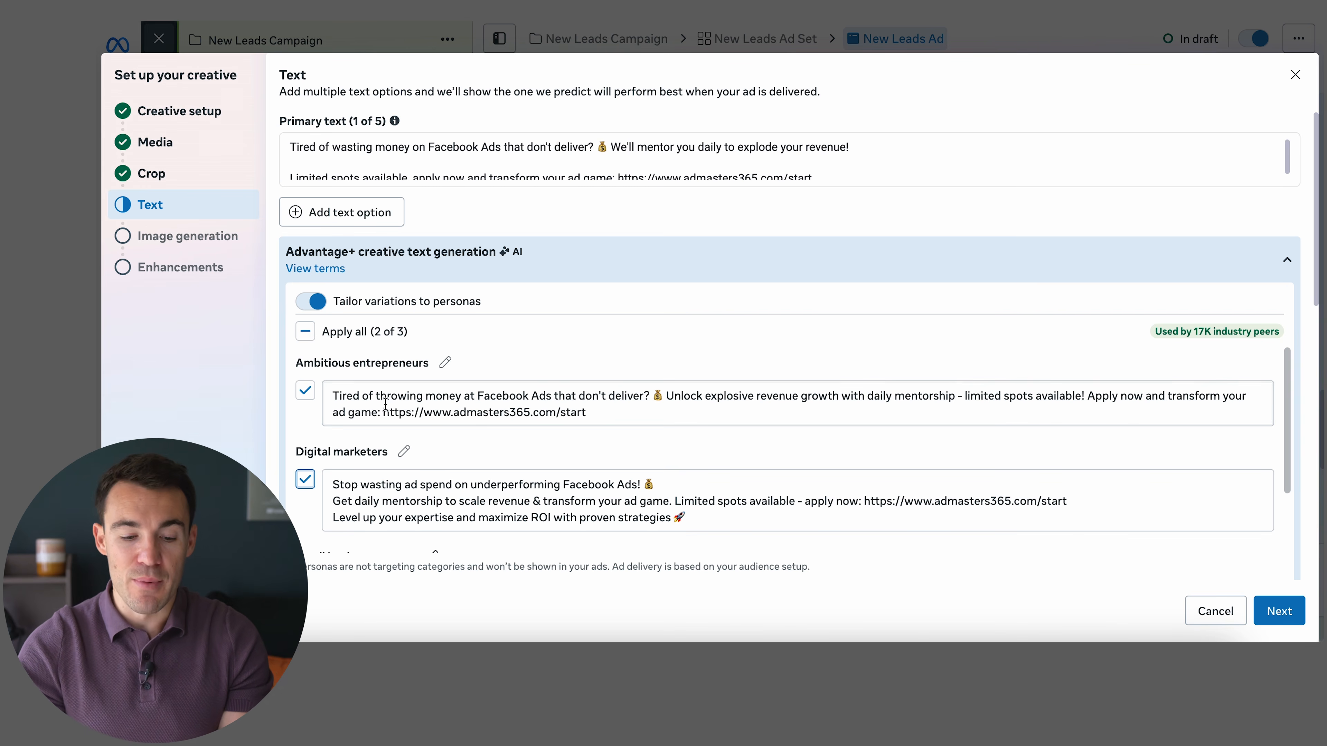
mouse_move(373, 366)
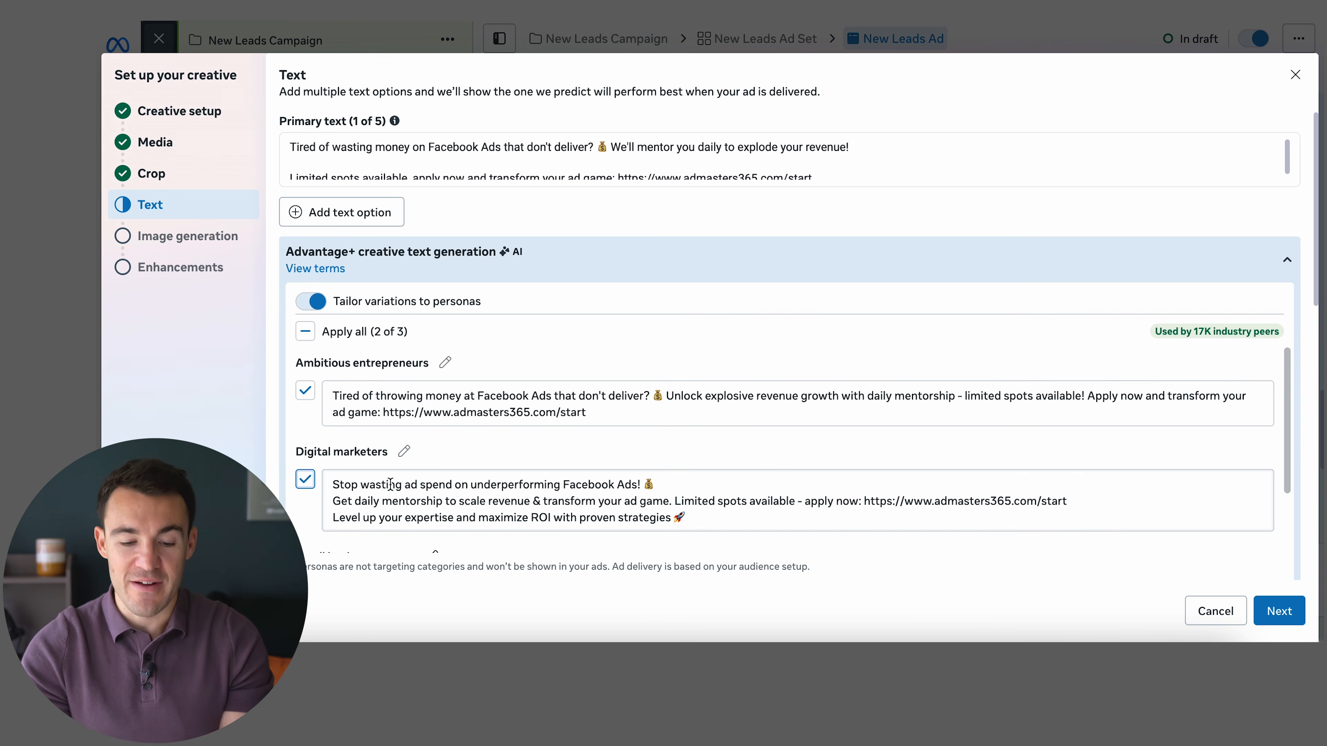
mouse_move(368, 454)
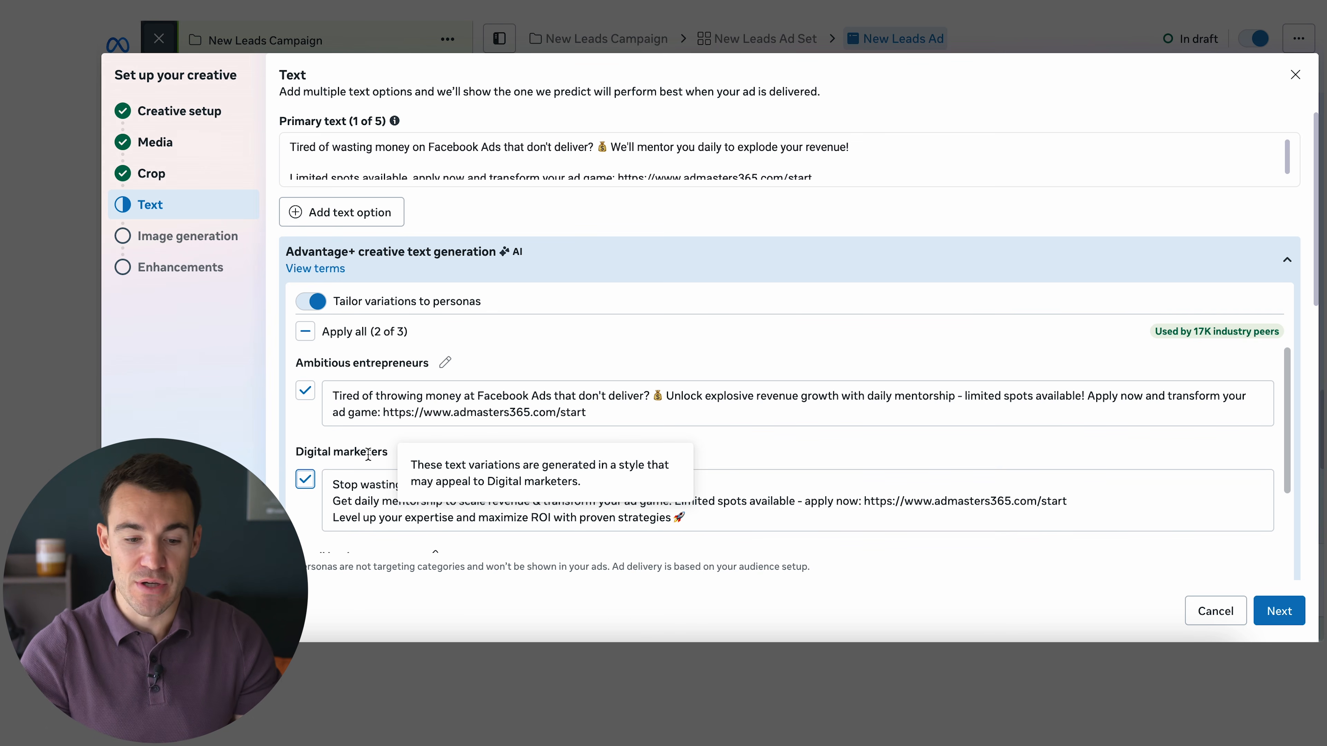
Enter the ad headline "Daily Facebook Ads Mentorship"
scroll(1306, 204, down, 2)
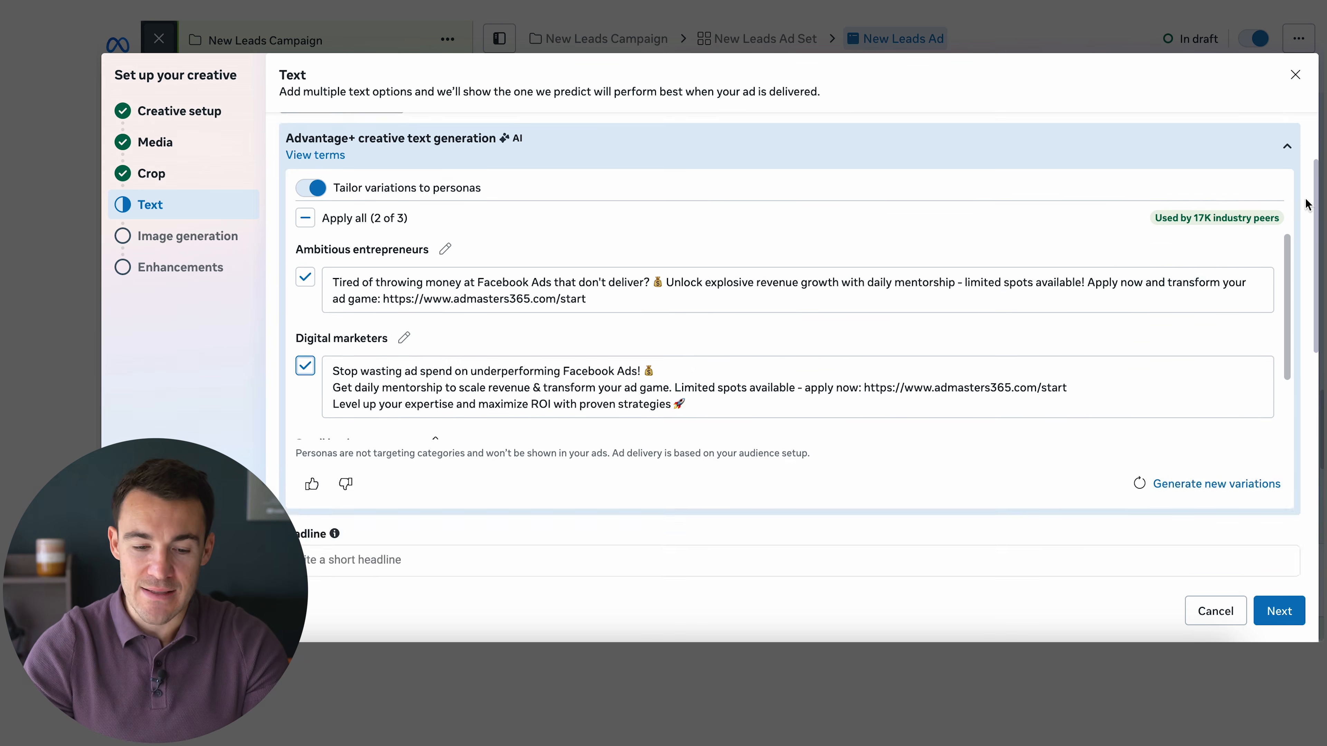
scroll(1306, 203, down, 2)
scroll(1306, 204, down, 3)
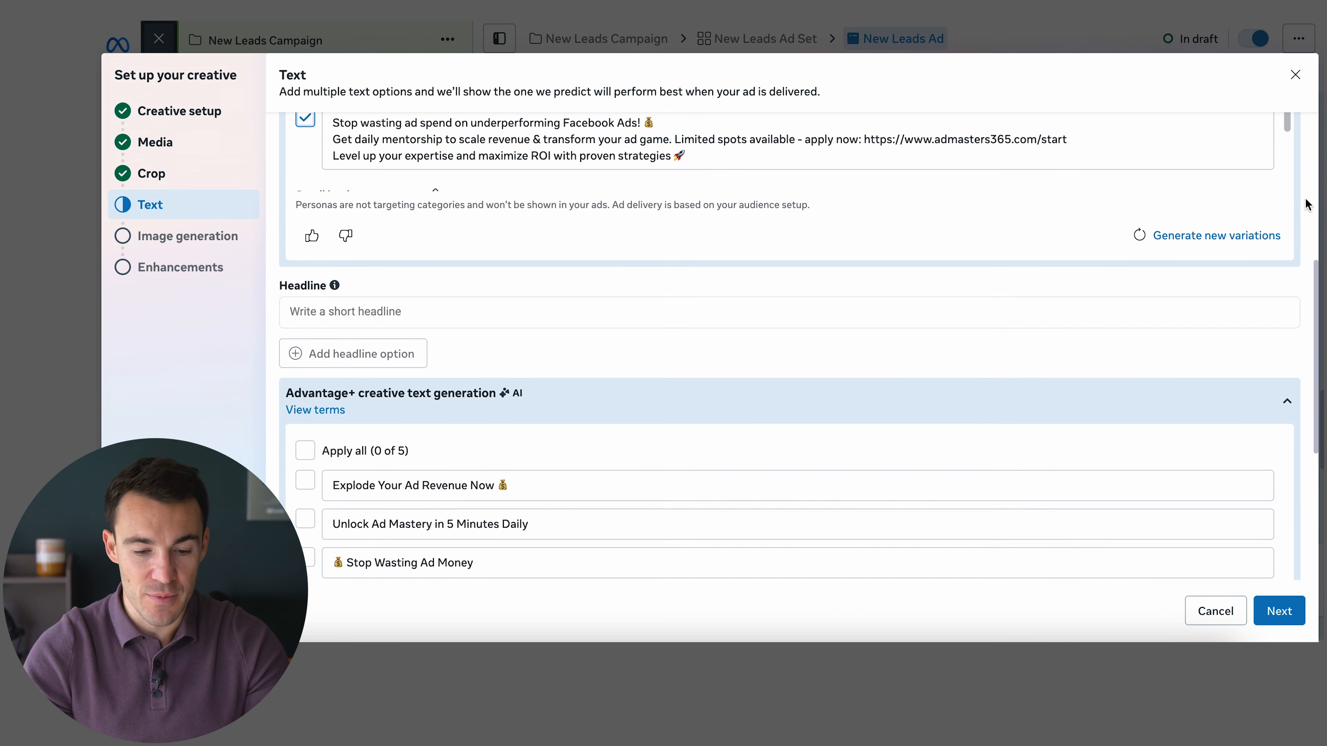
click(603, 269)
text(Daily Facebook Ads Mentorship)
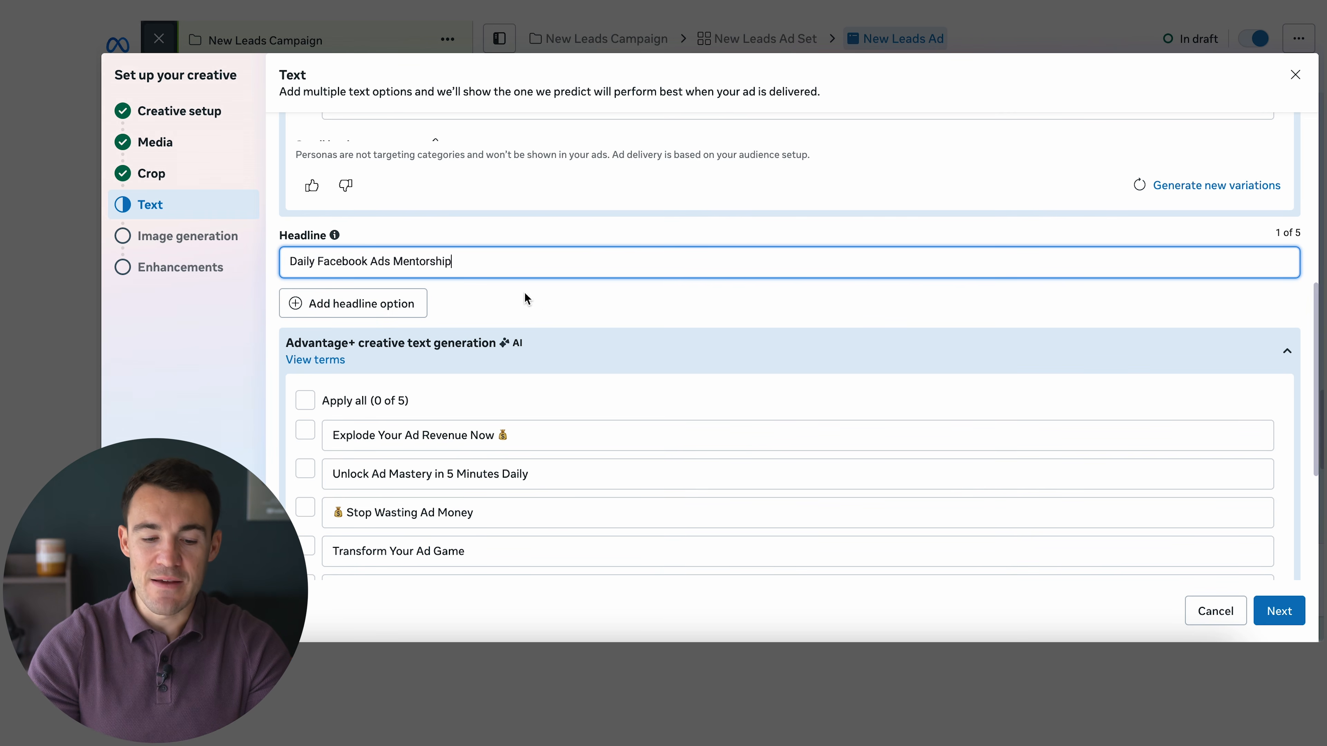
click(566, 307)
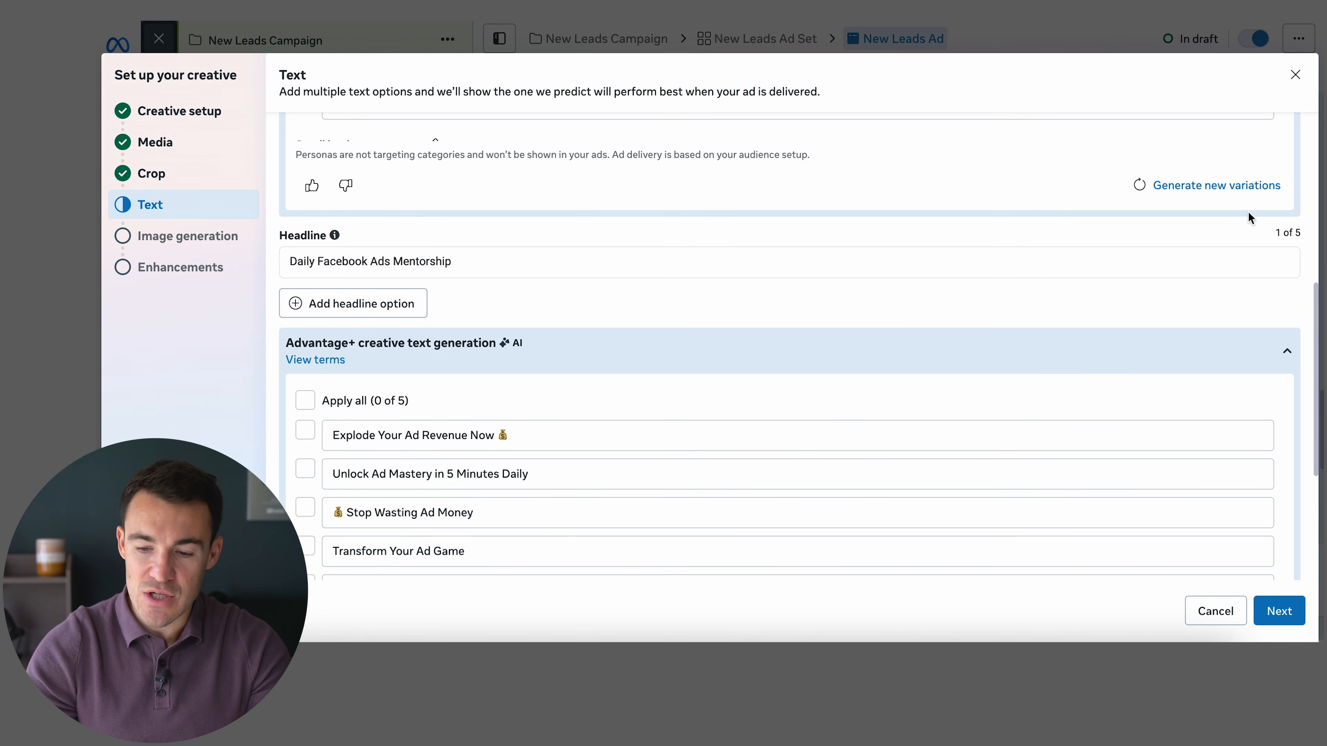
Apply the AI headline variations "Explode Your Ad Revenue Now" and "Daily Mentorship for Ad Success"
scroll(958, 286, down, 2)
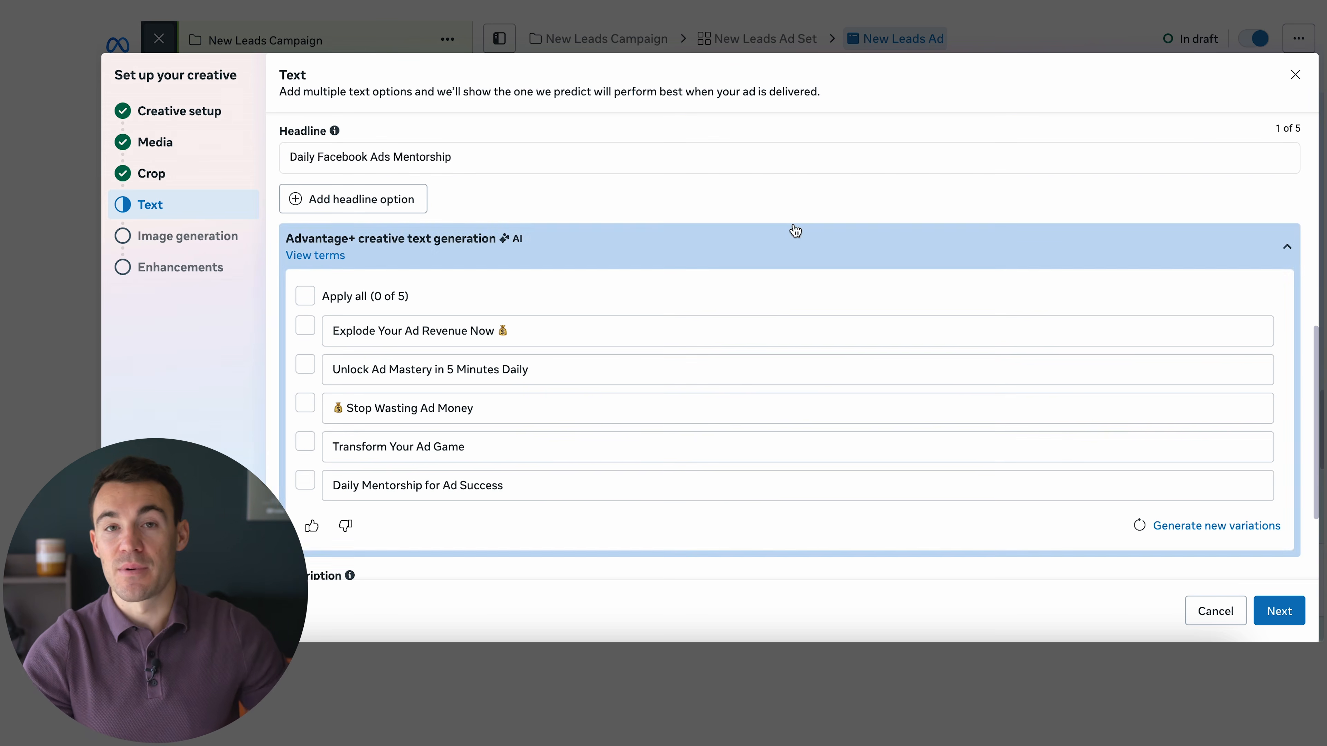
scroll(763, 191, down, 2)
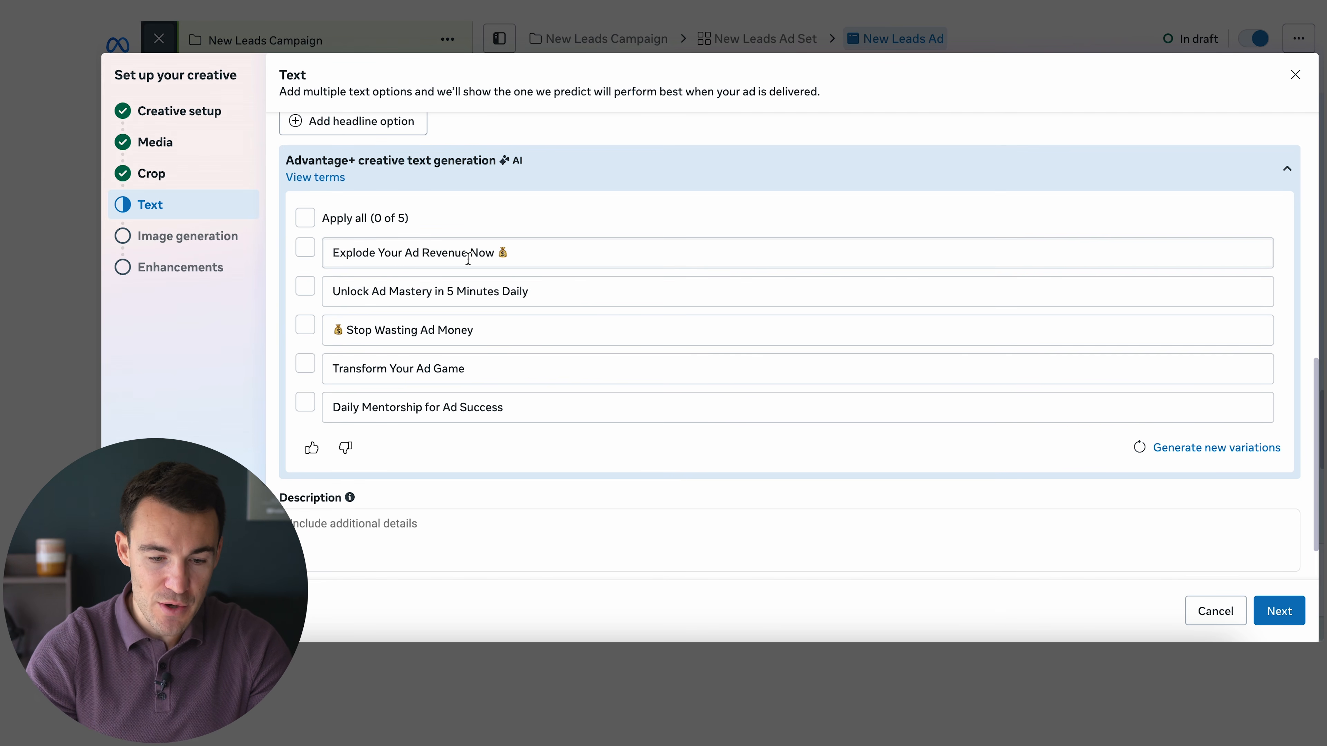
scroll(468, 256, up, 1)
click(305, 282)
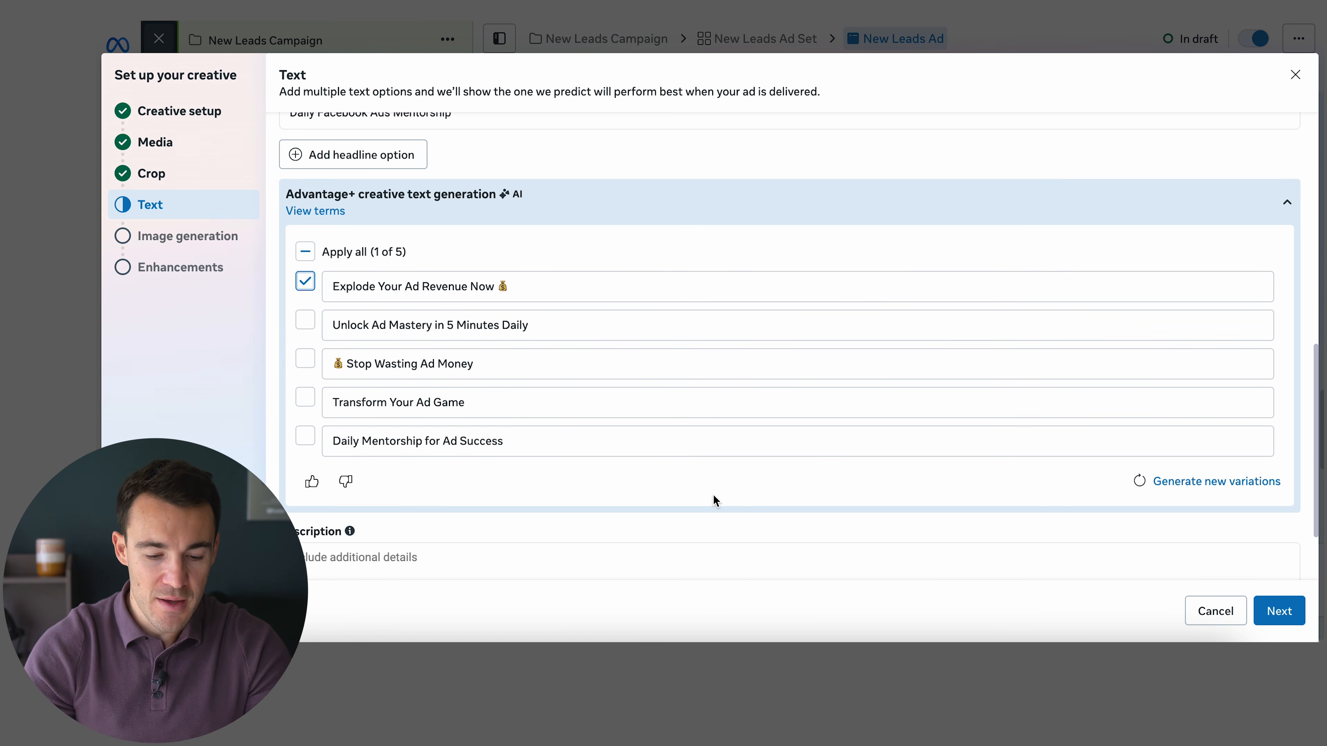
scroll(714, 499, down, 1)
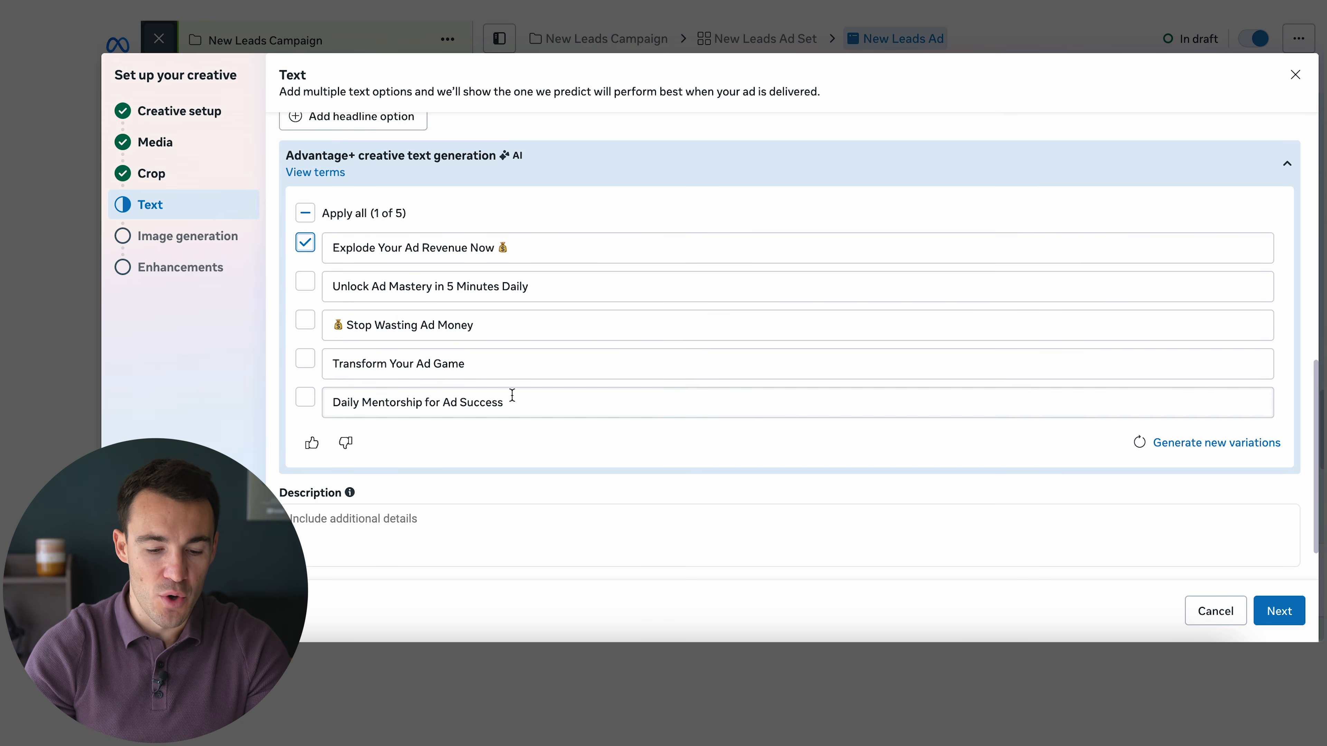
click(305, 400)
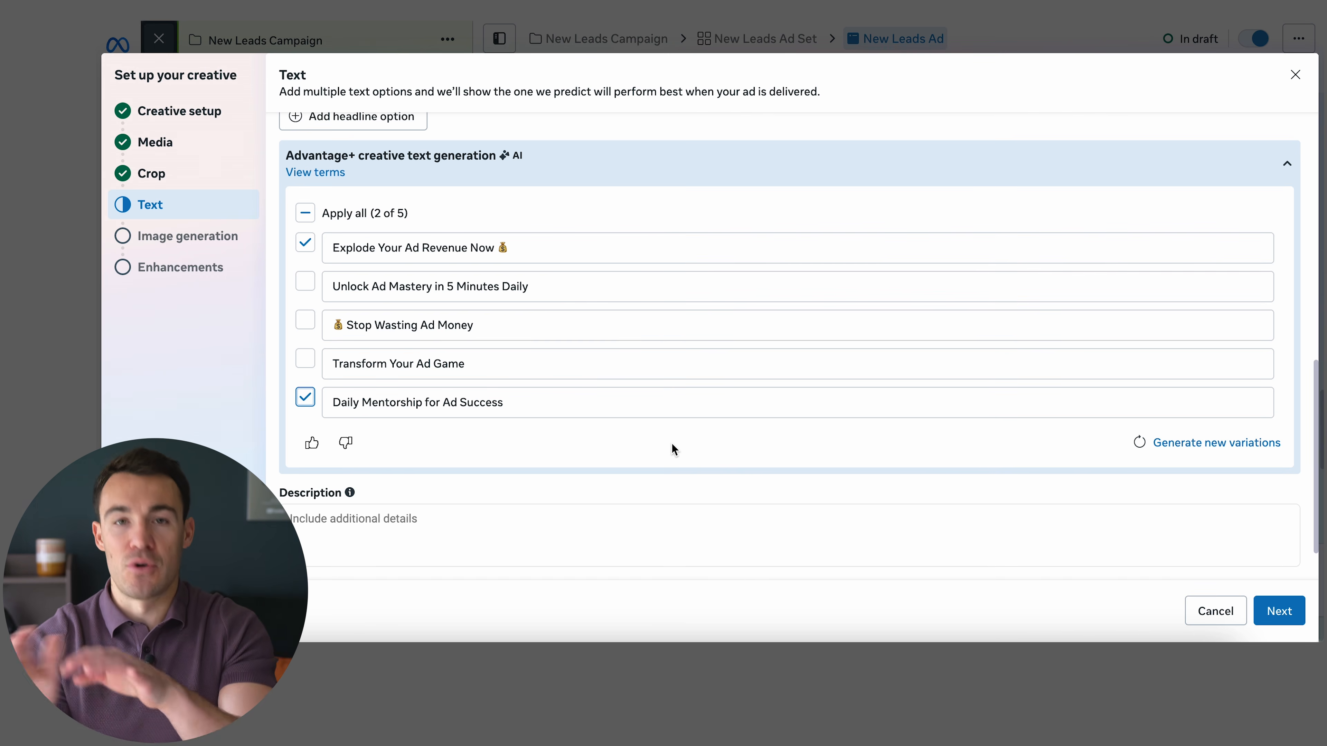
Enter "Limited Spots Available" as the ad description
scroll(671, 443, down, 2)
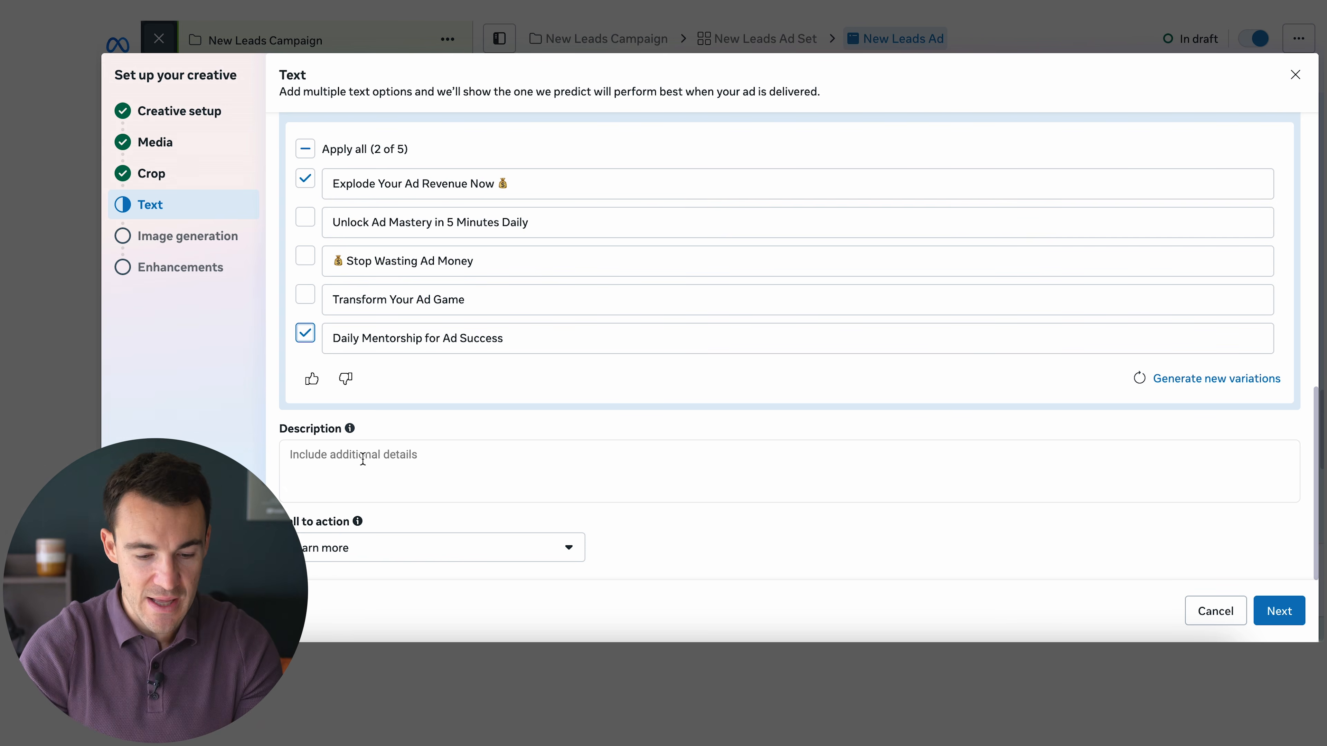
click(362, 459)
text(Limited Spots Available)
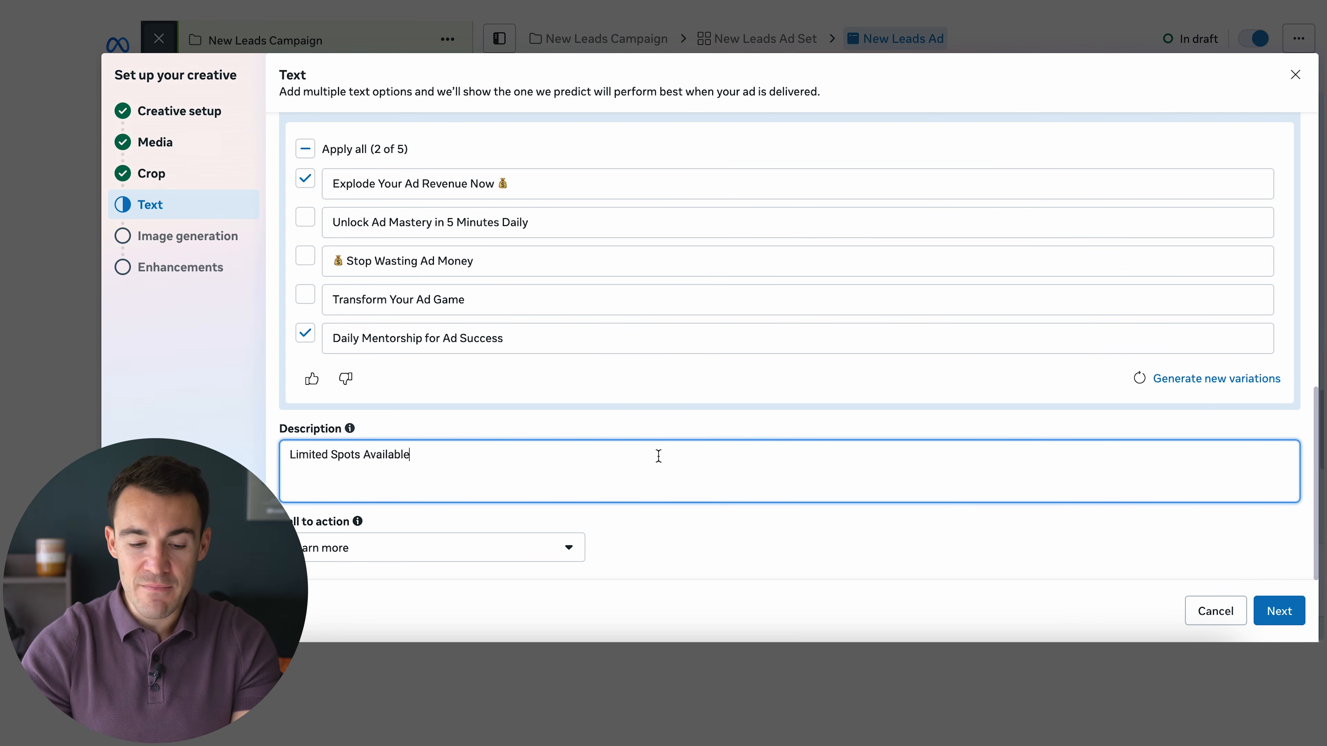
click(642, 540)
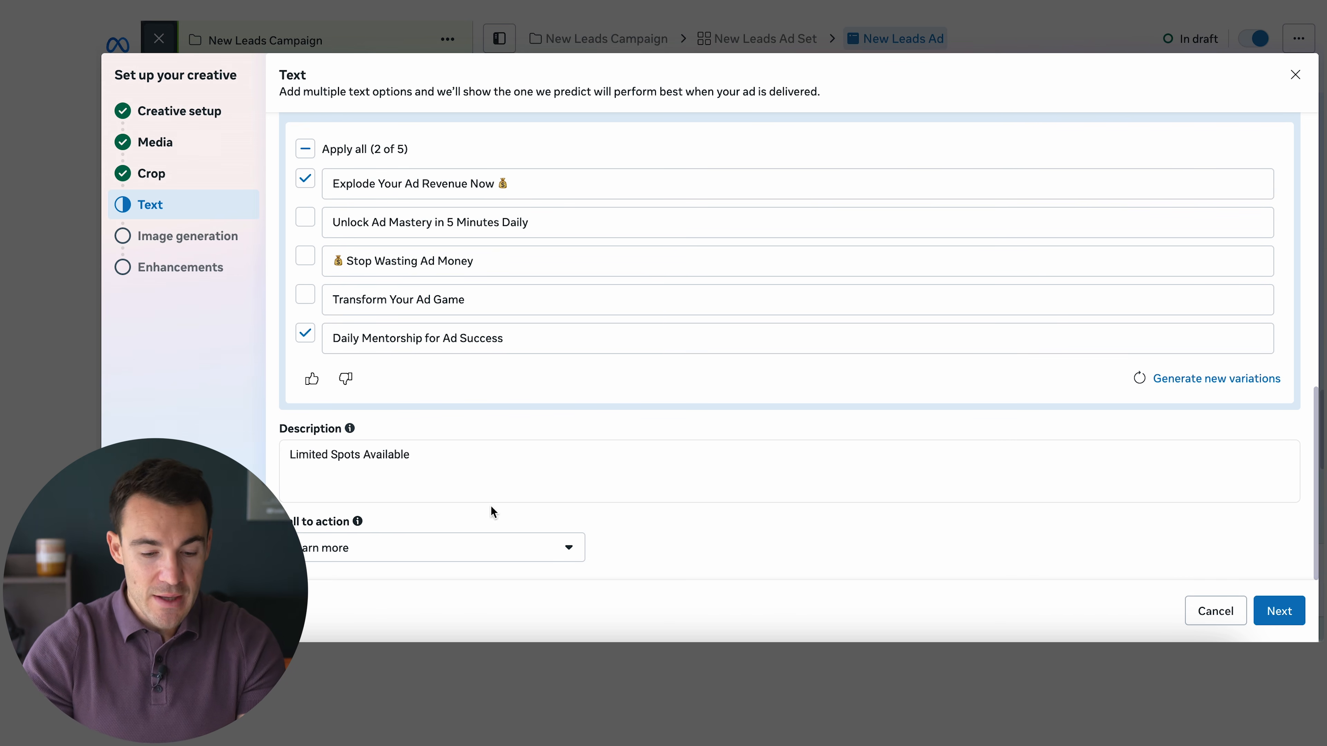
click(381, 455)
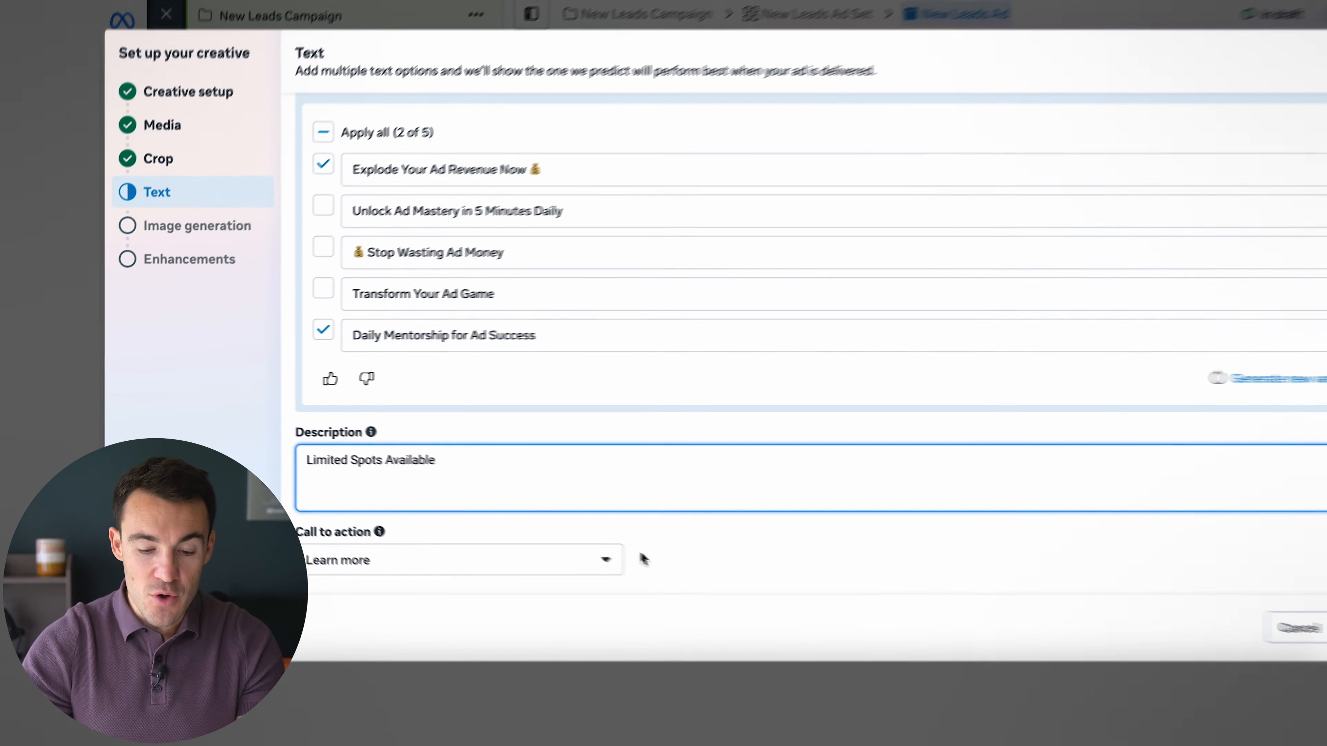
Examine the call to action options from Apply now to Watch more, keeping Learn more selected
click(606, 560)
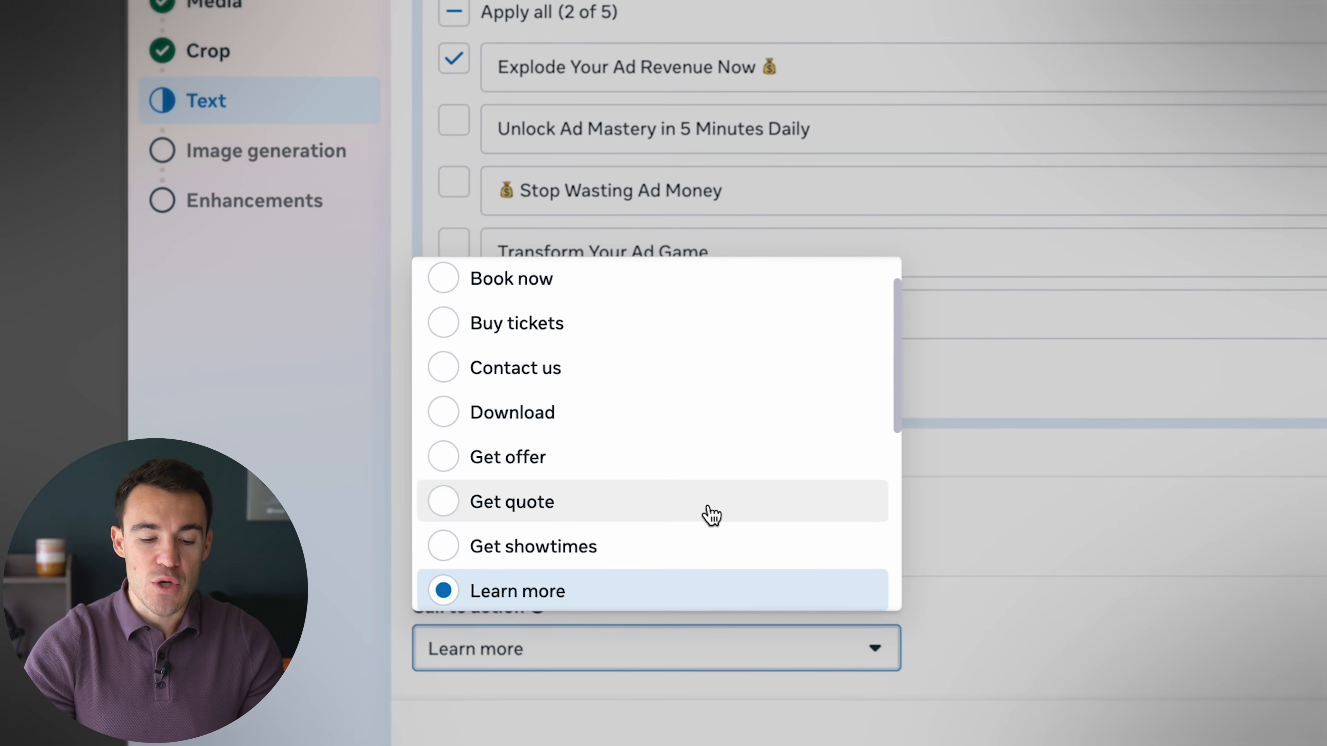
scroll(710, 515, down, 3)
scroll(658, 349, up, 4)
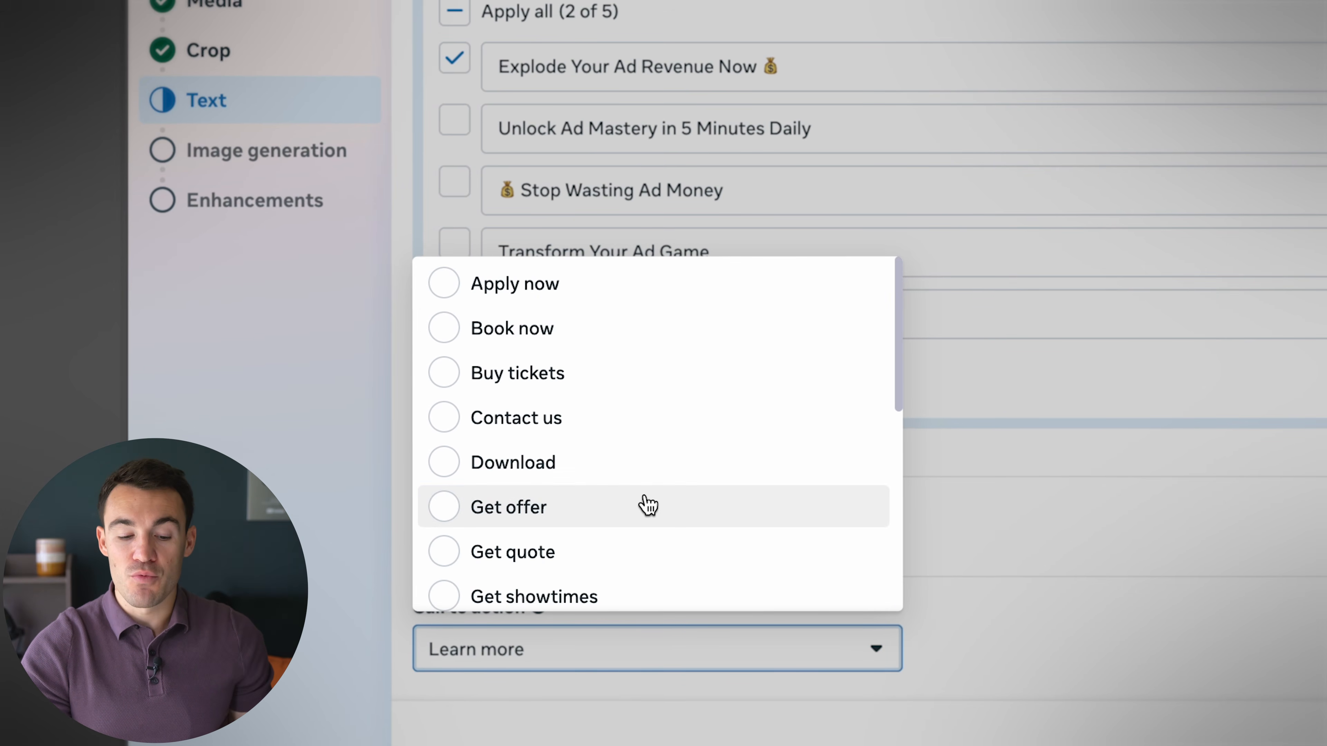
scroll(648, 504, down, 6)
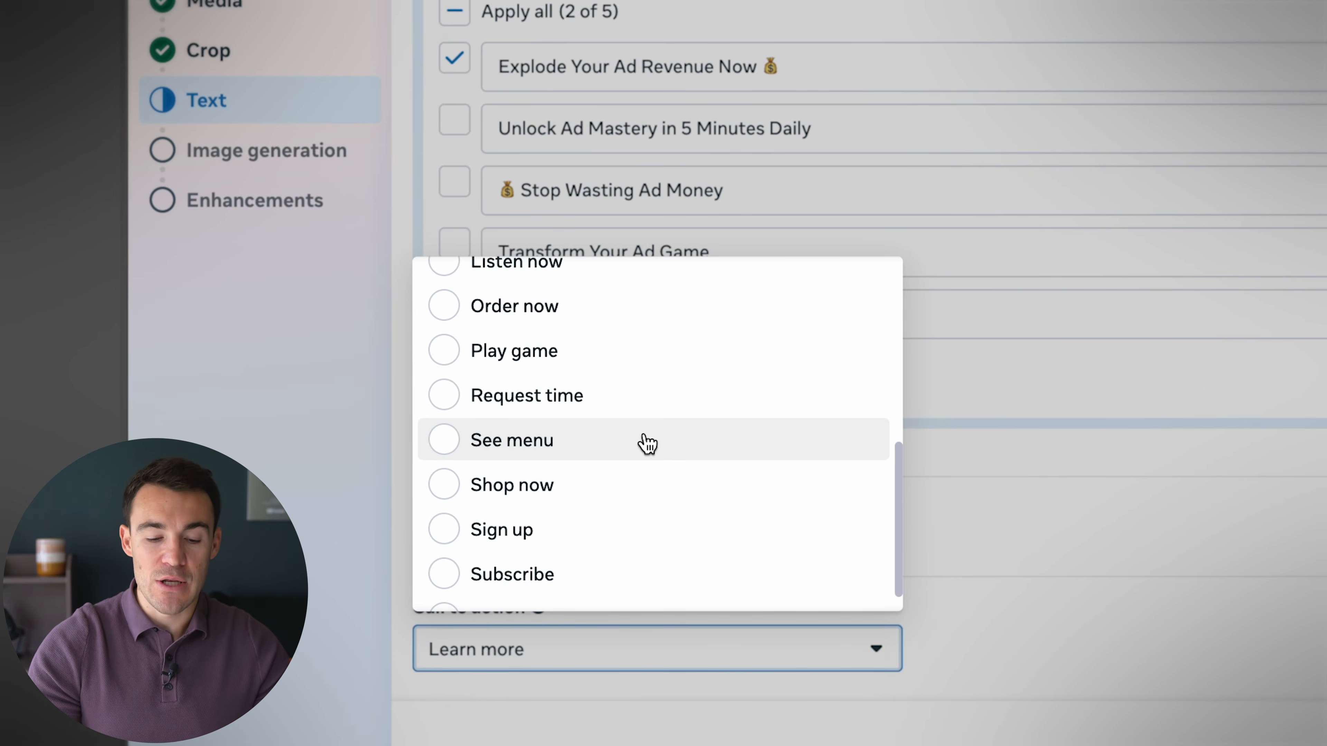
scroll(612, 465, up, 3)
scroll(613, 467, down, 5)
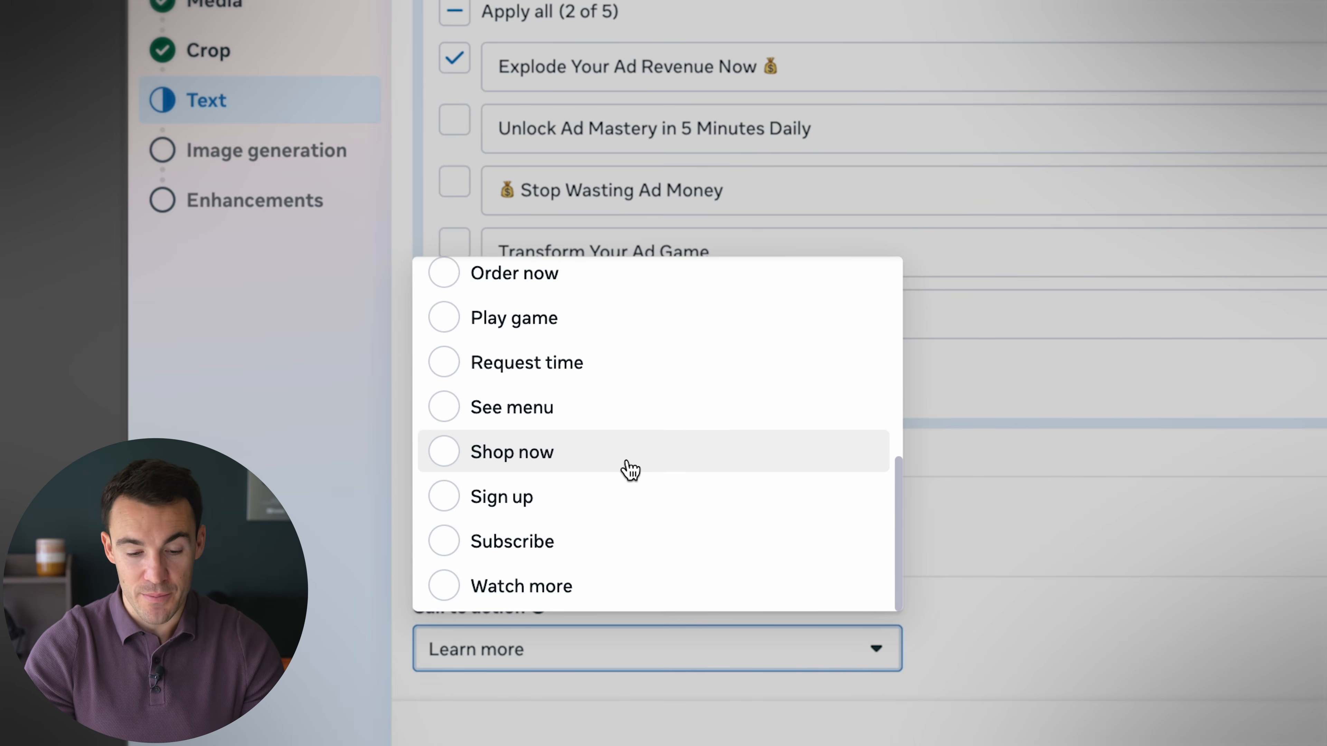
scroll(630, 470, up, 6)
scroll(627, 468, down, 1)
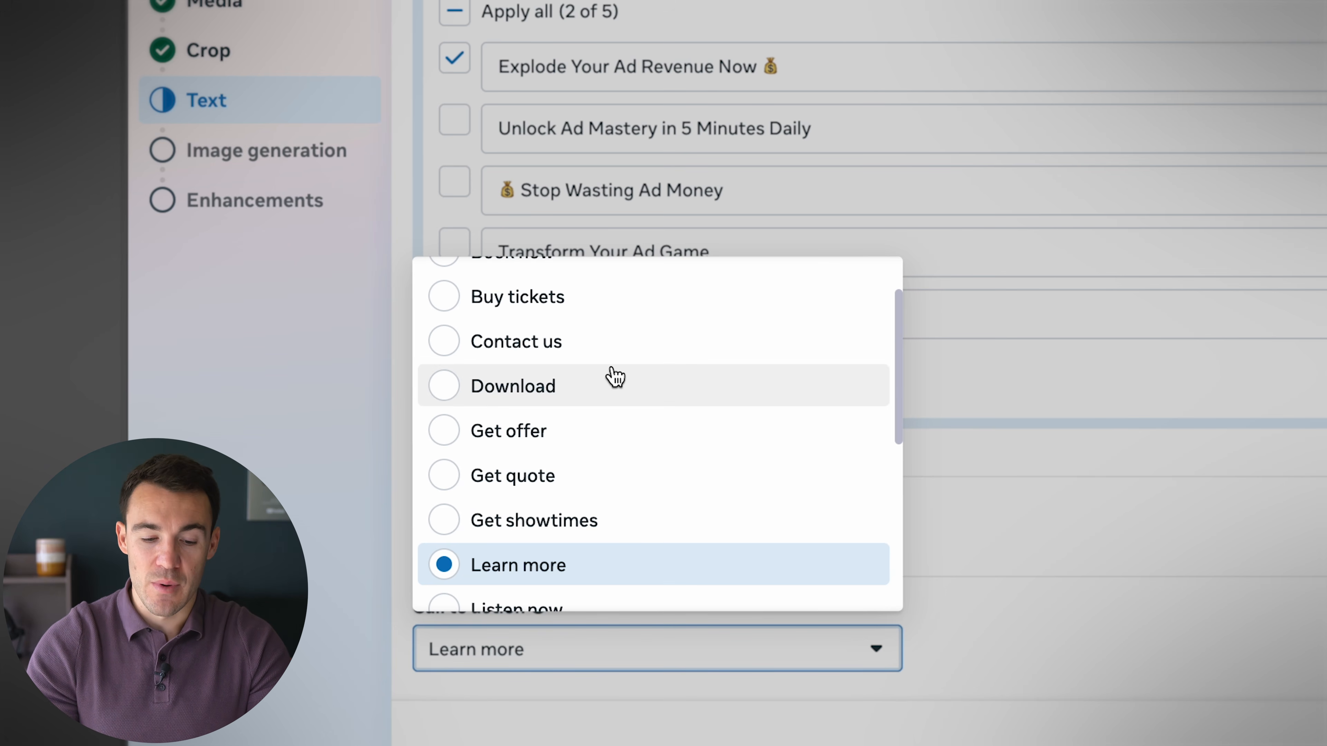
scroll(629, 462, down, 2)
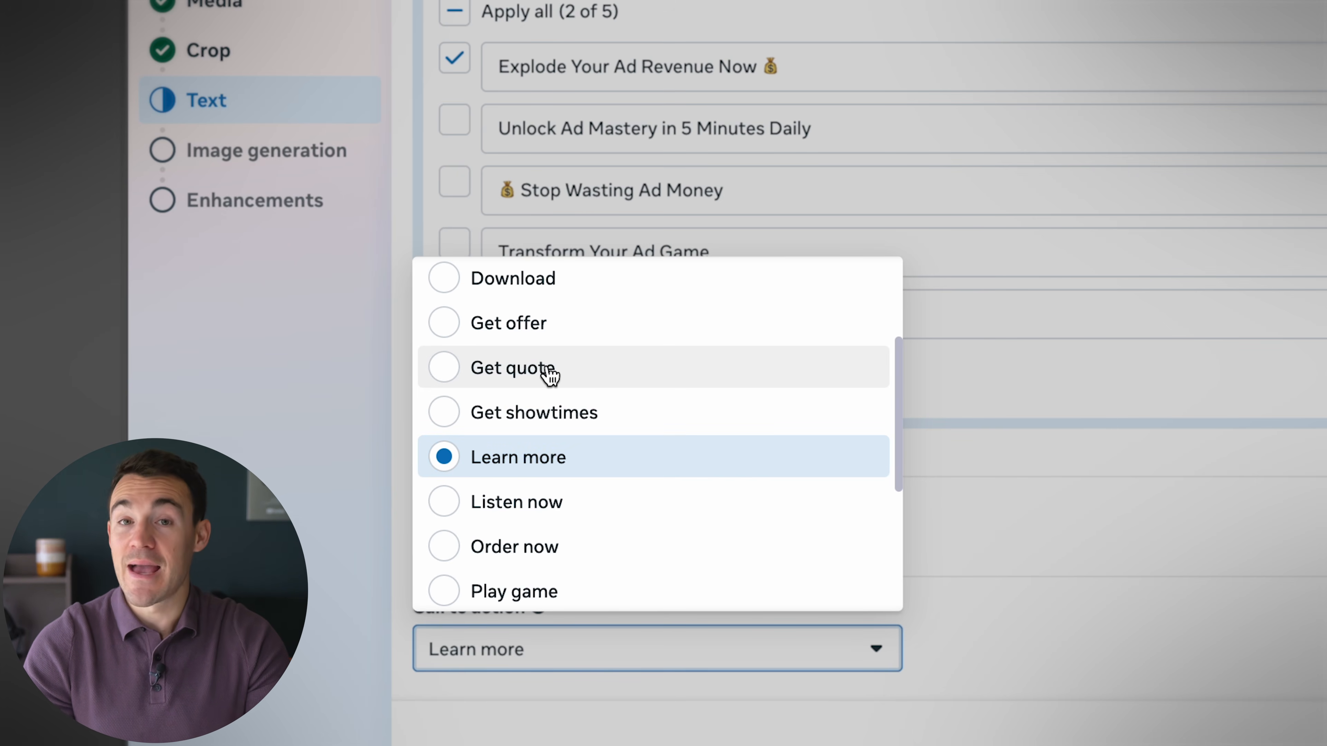
scroll(601, 504, down, 5)
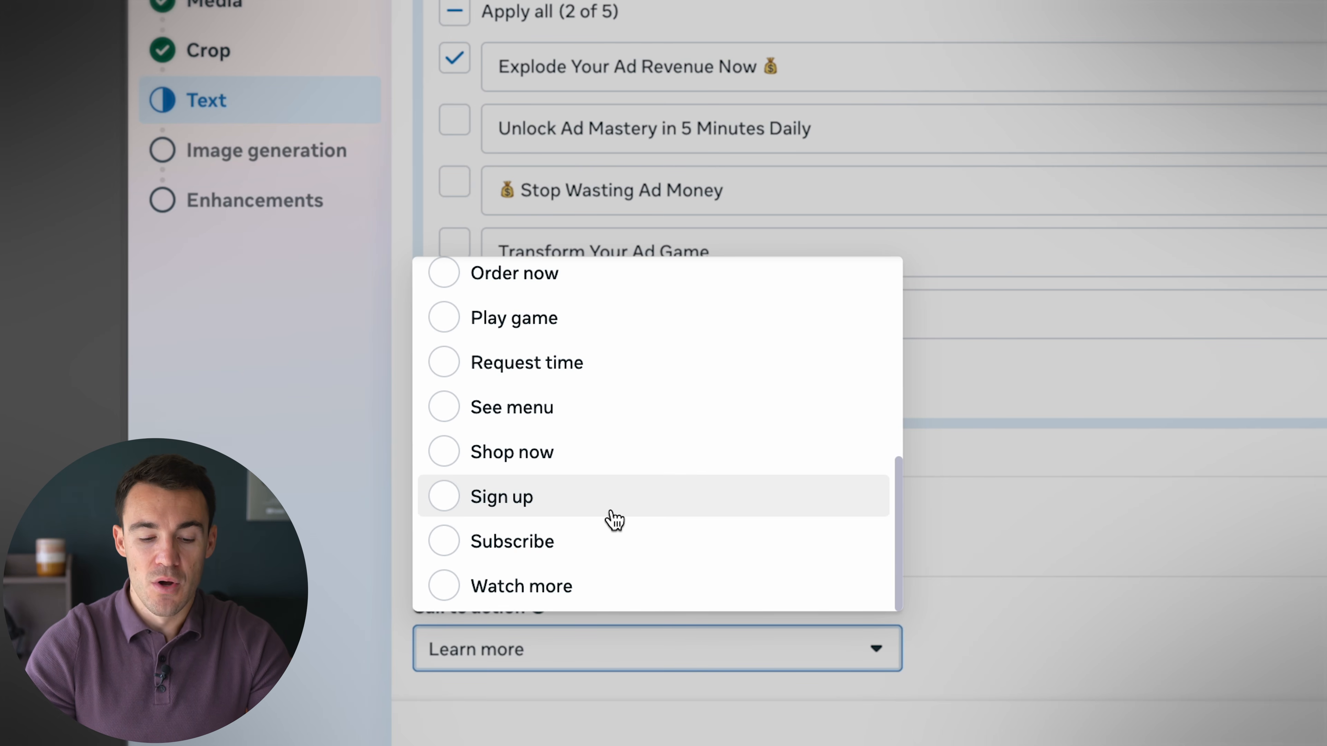
click(1002, 531)
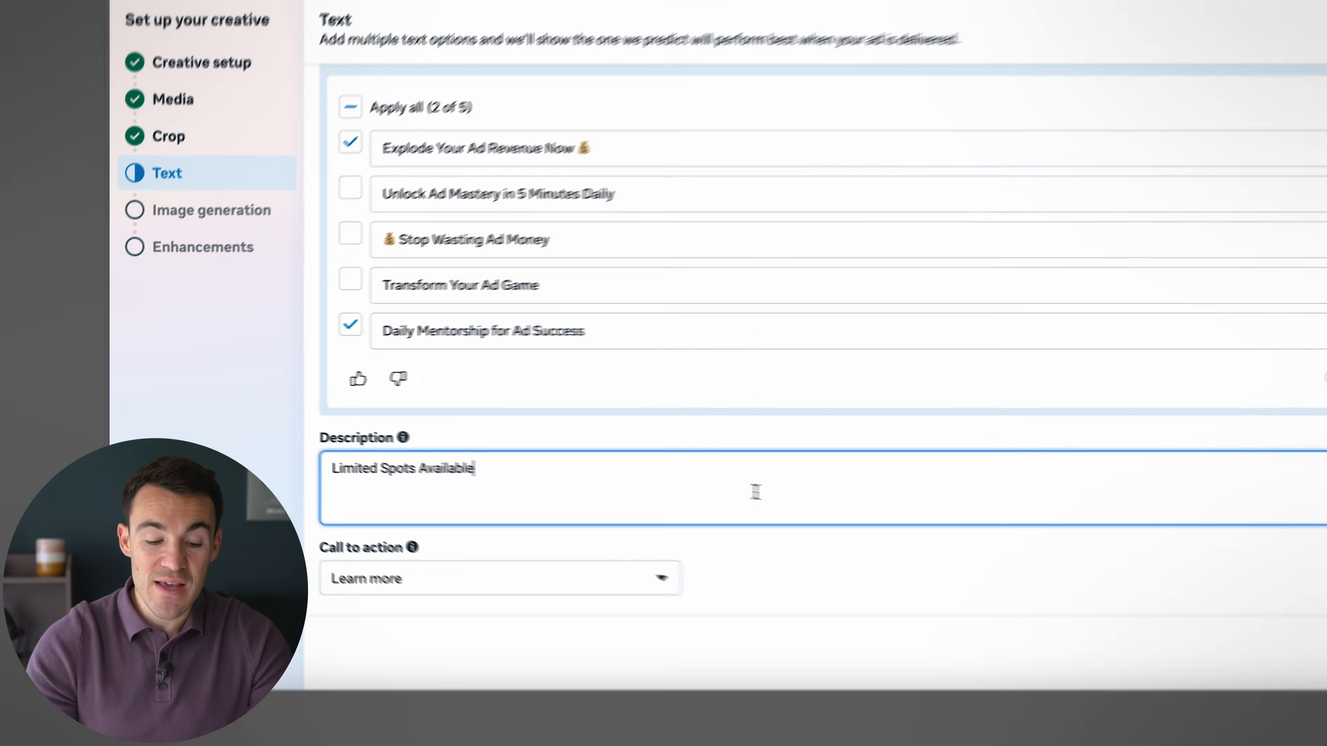
click(790, 571)
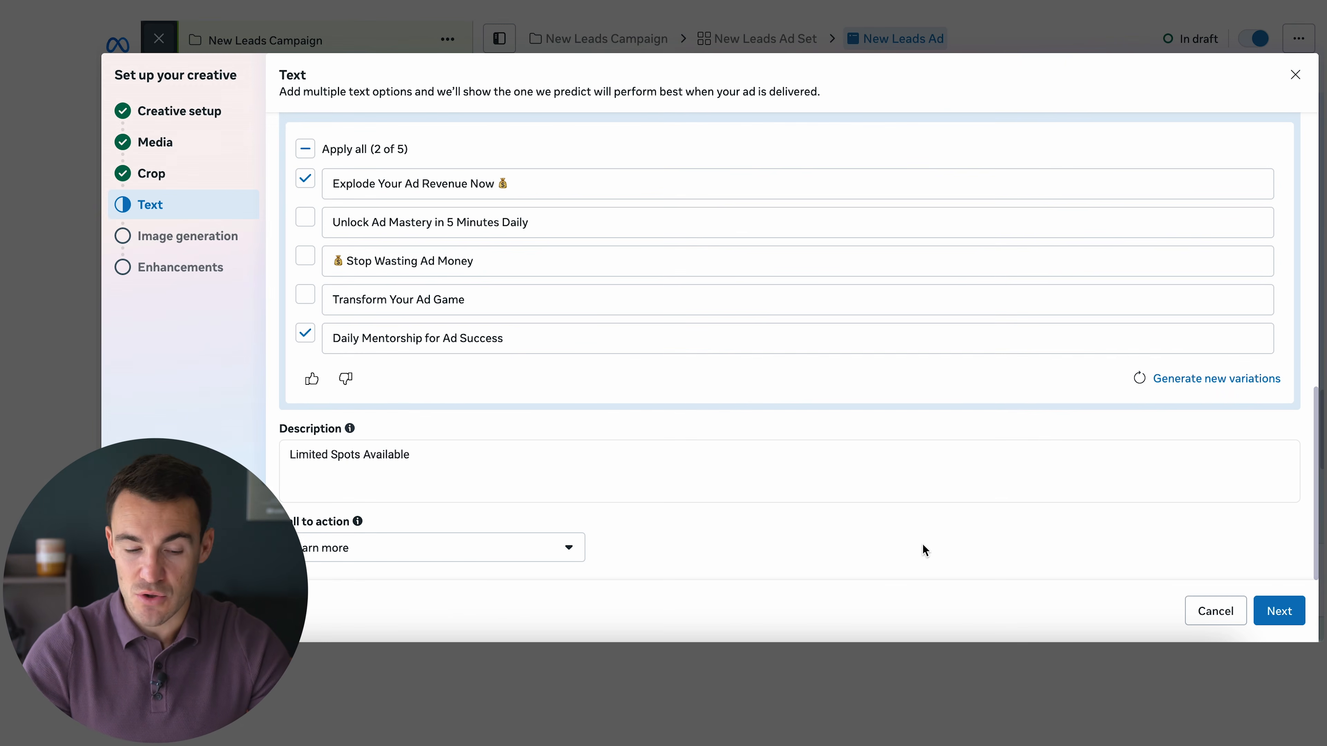
Select the first two AI-generated full images as additional ad media and continue to the creative enhancements
click(1275, 612)
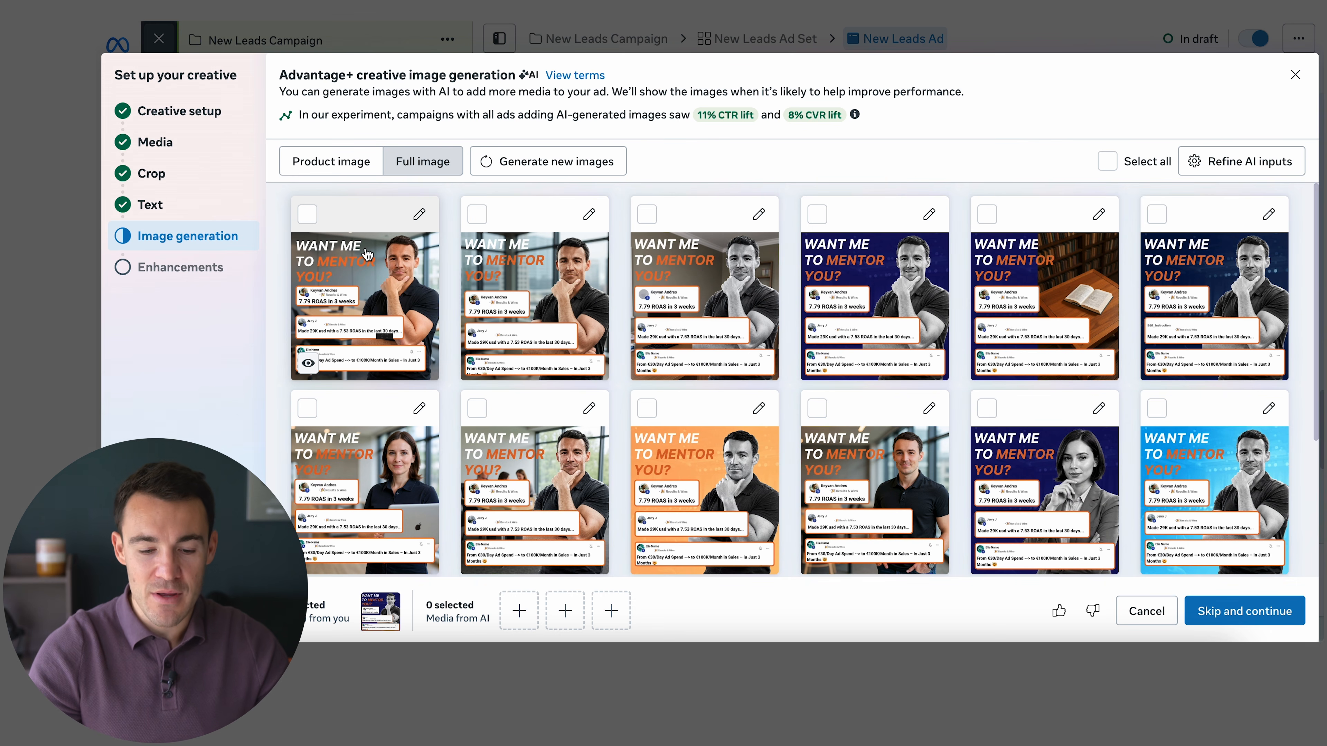
click(310, 222)
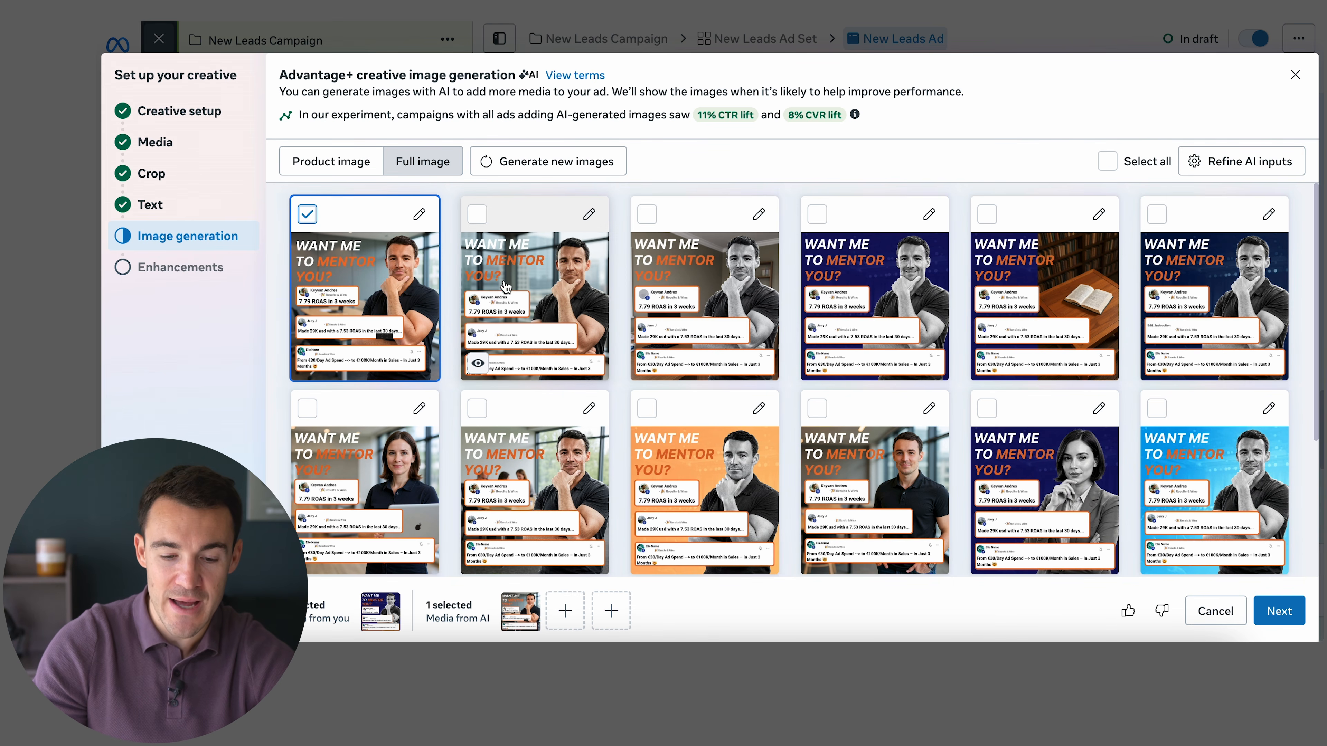
click(486, 247)
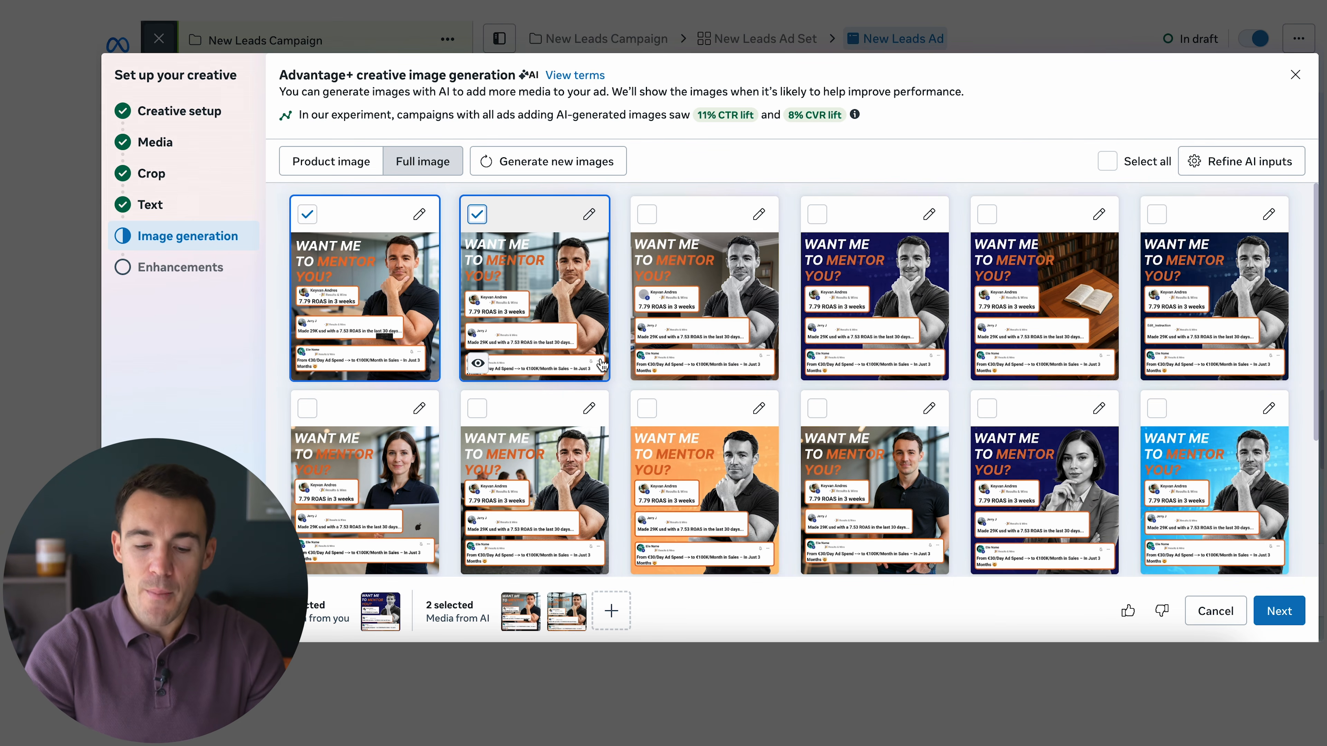
scroll(595, 314, down, 3)
scroll(603, 364, up, 2)
scroll(603, 364, up, 1)
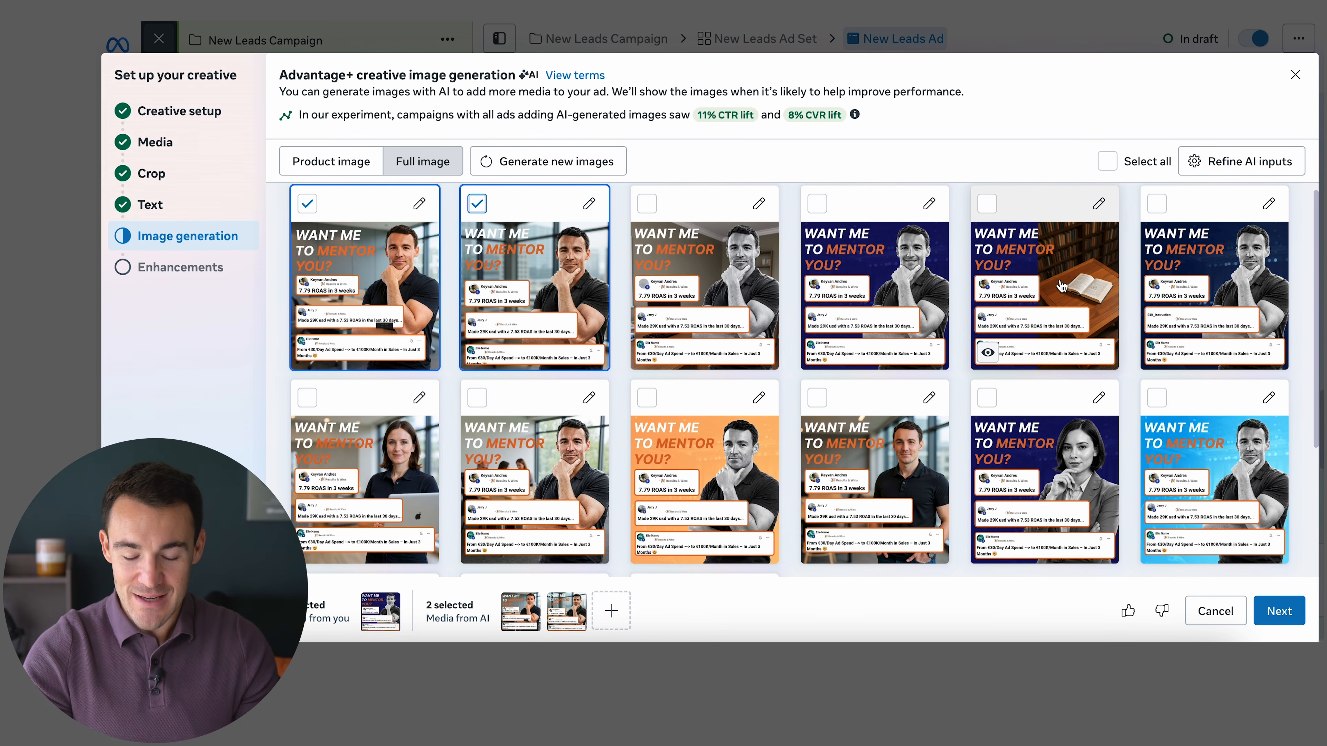
scroll(1045, 224, down, 3)
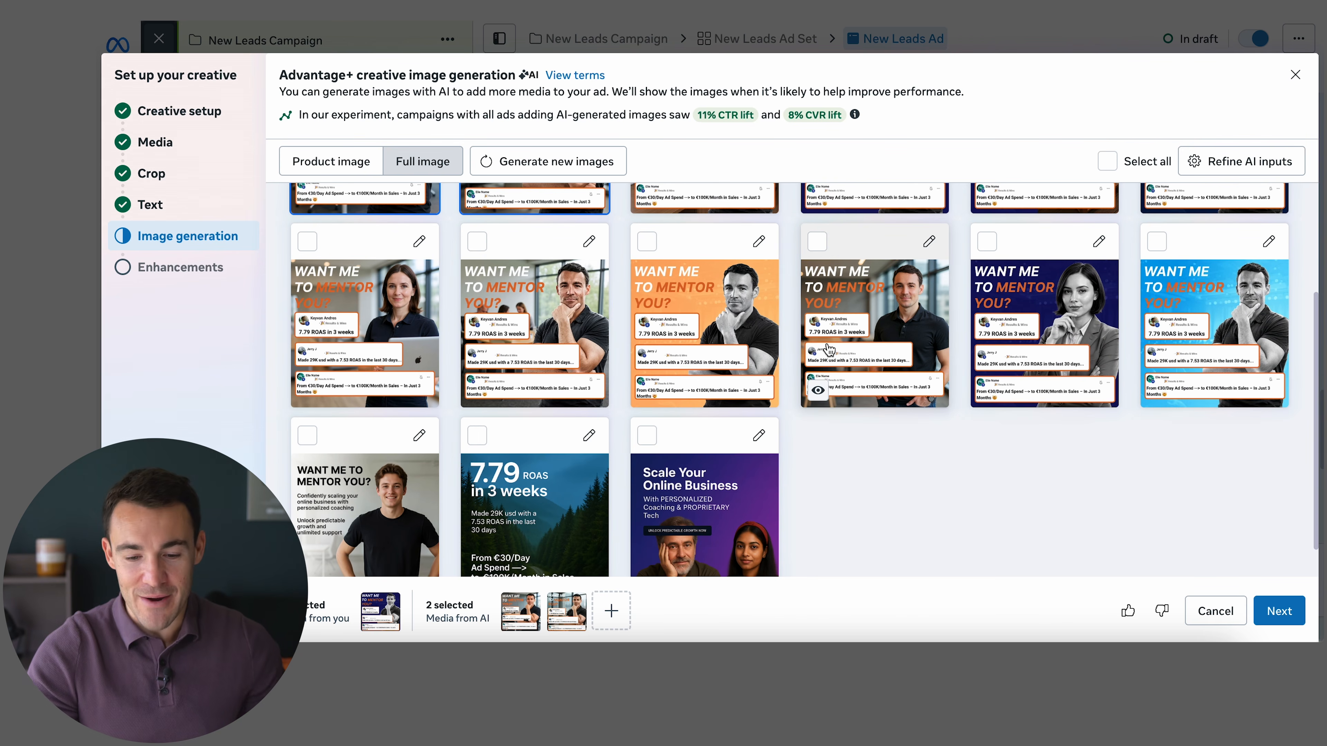
scroll(854, 458, down, 1)
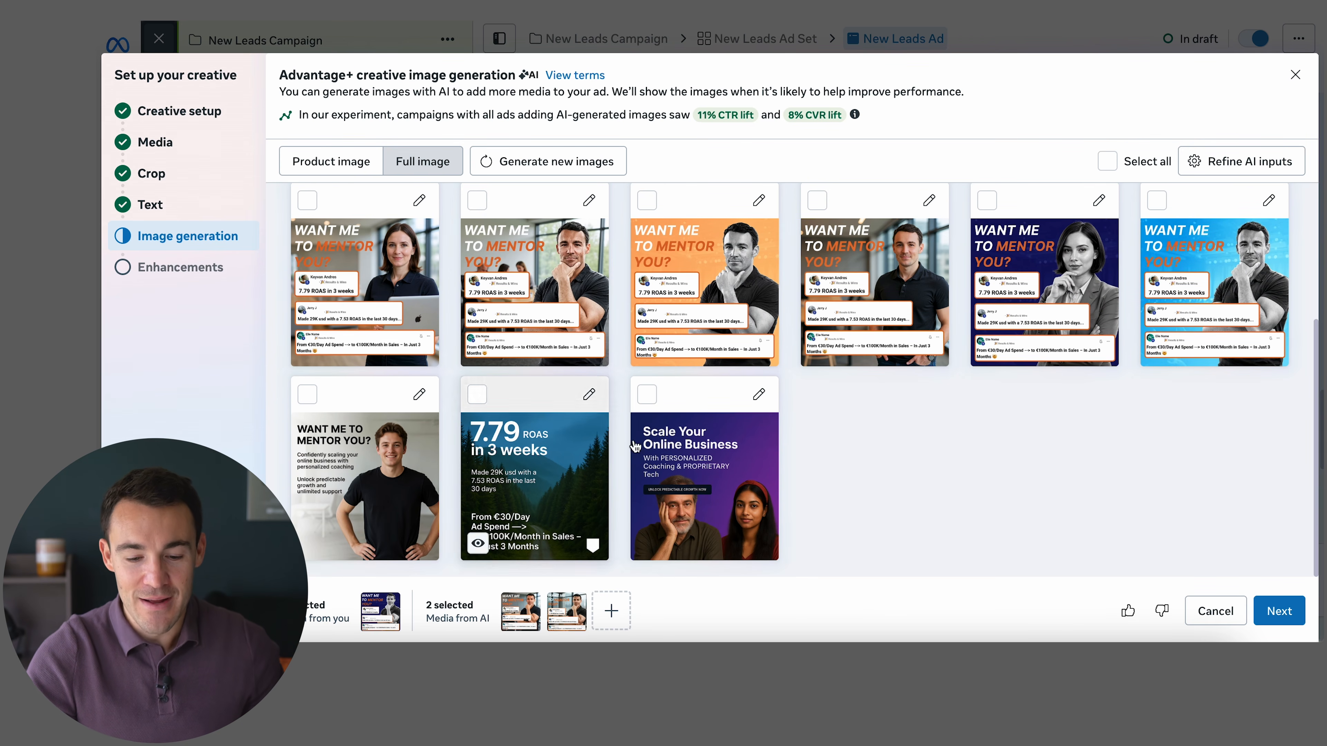
scroll(864, 463, up, 4)
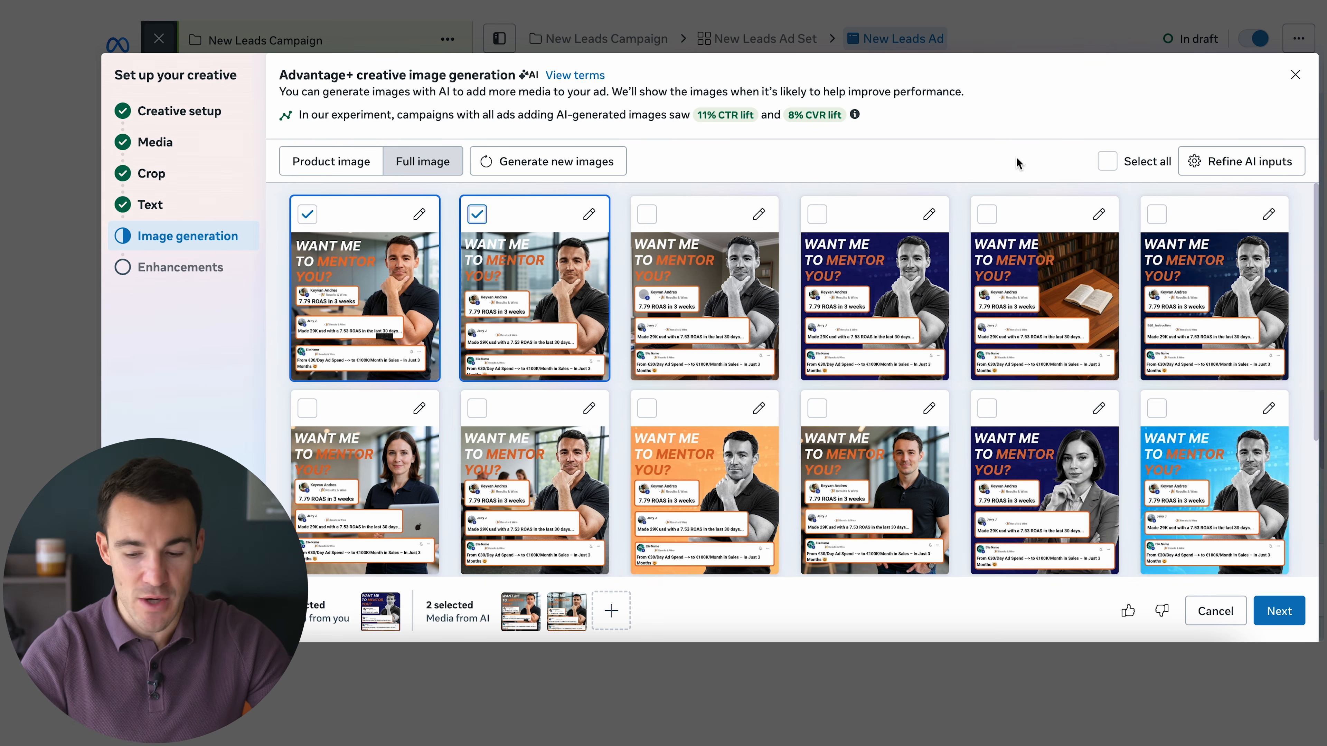
click(1279, 612)
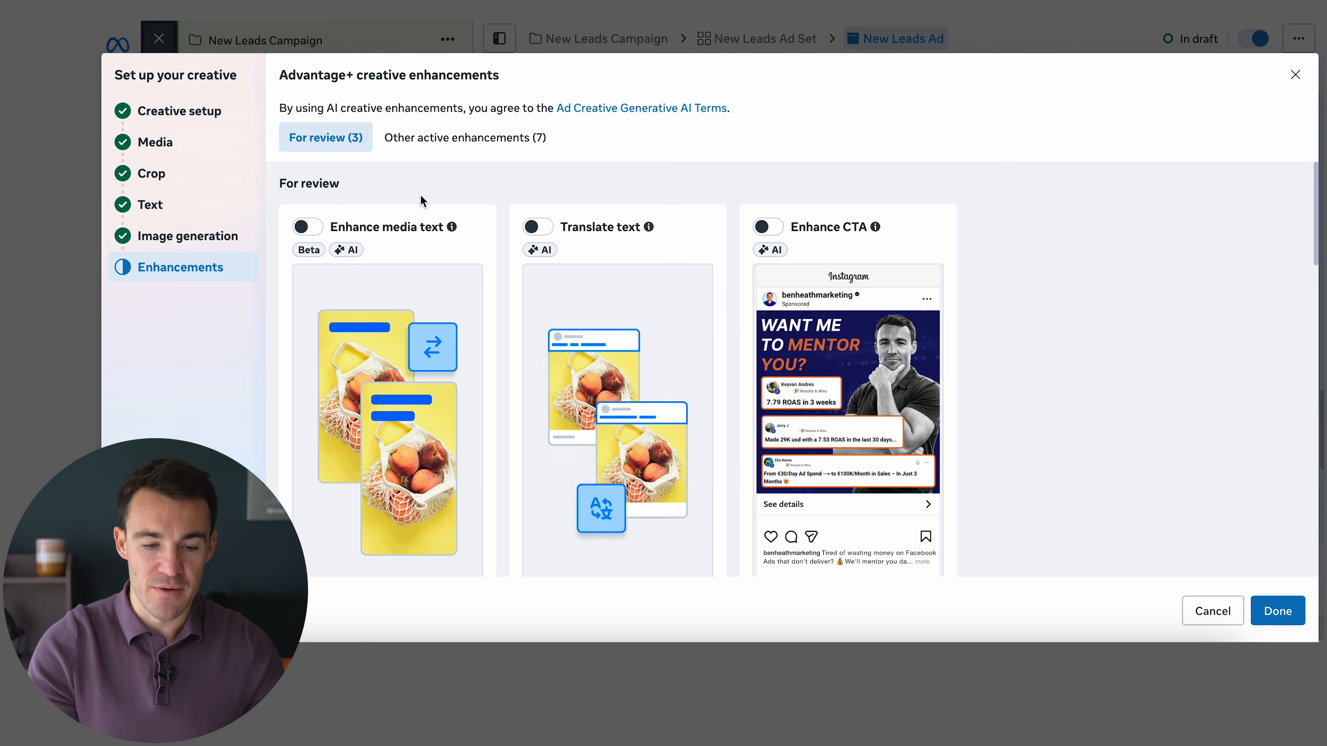
Check the enhancements for review, and turn off Add overlays among the other active enhancements
mouse_move(452, 230)
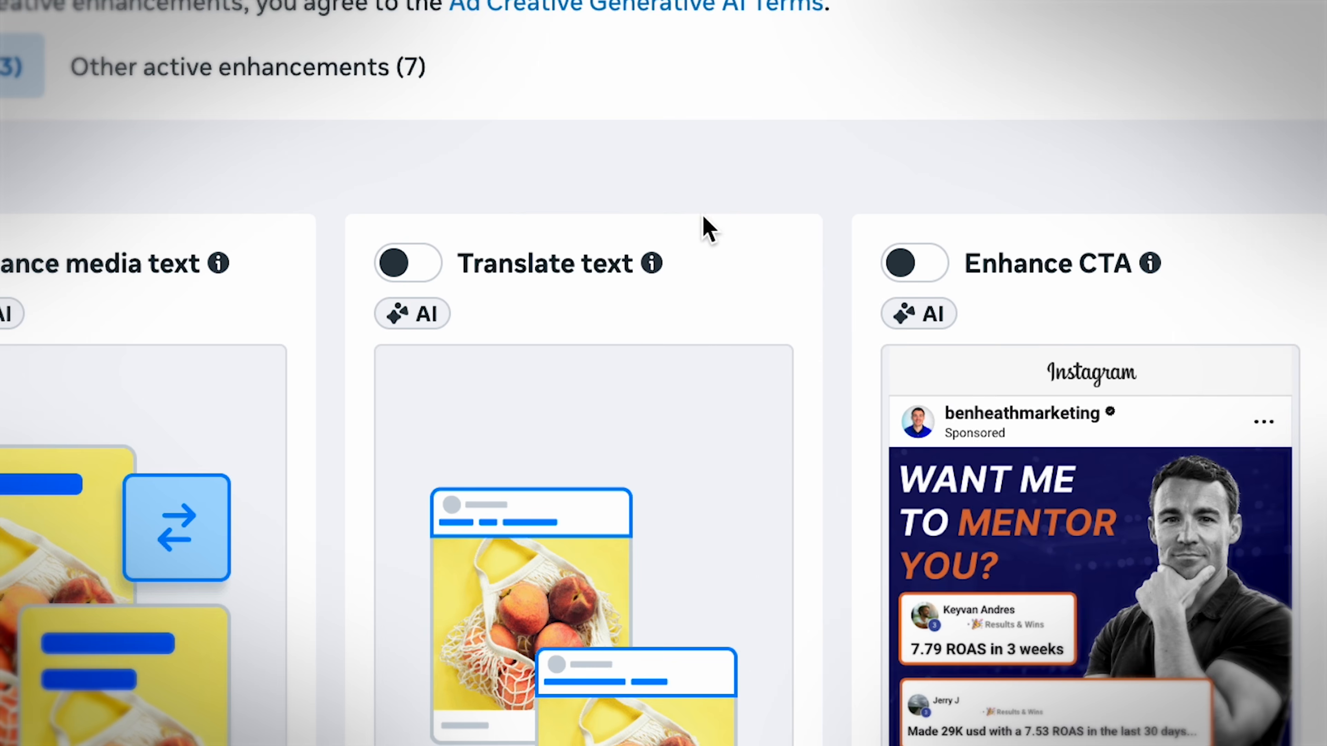
mouse_move(649, 228)
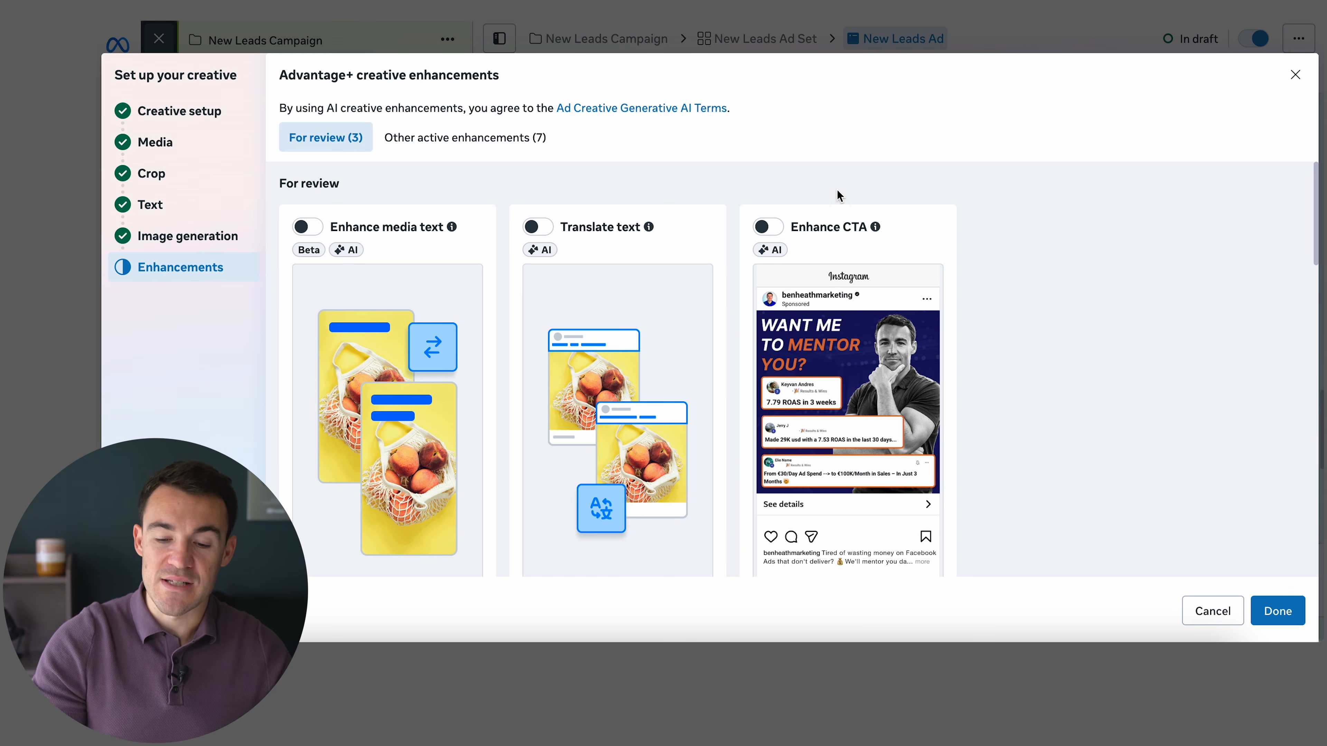
click(494, 134)
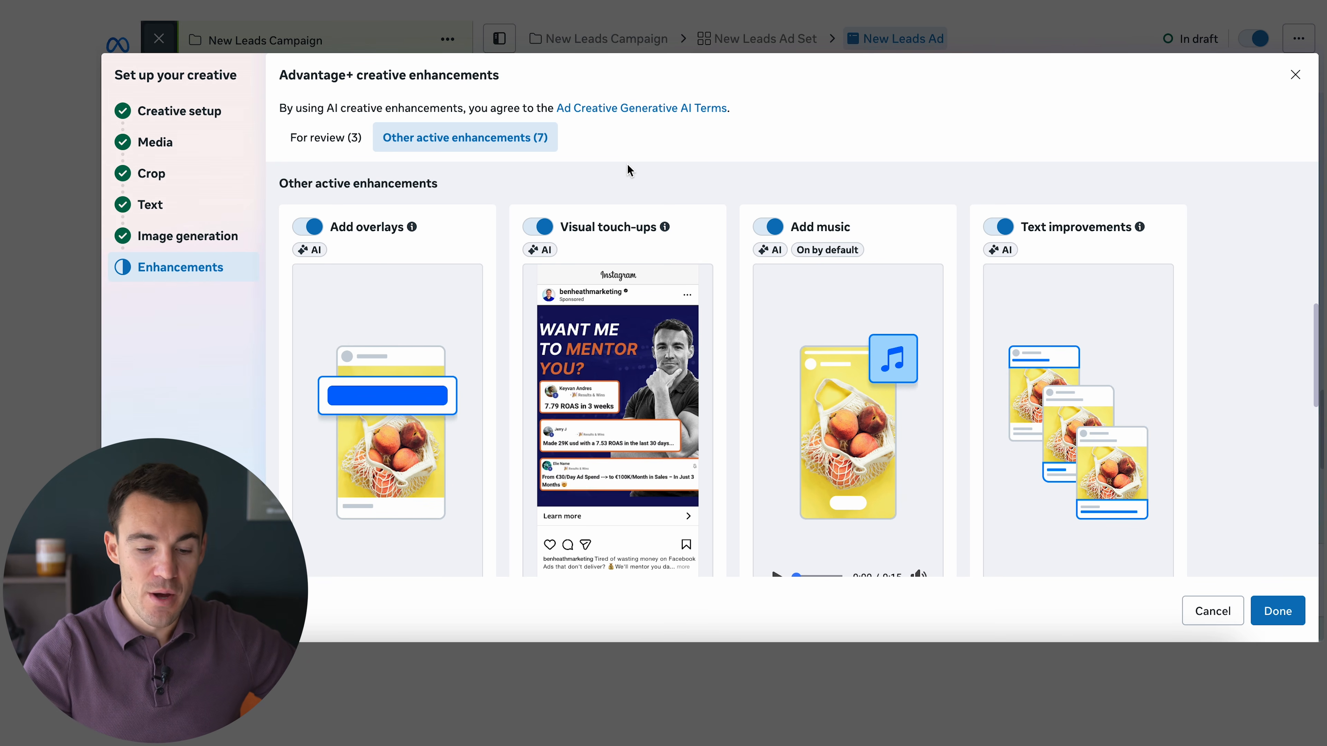
mouse_move(412, 227)
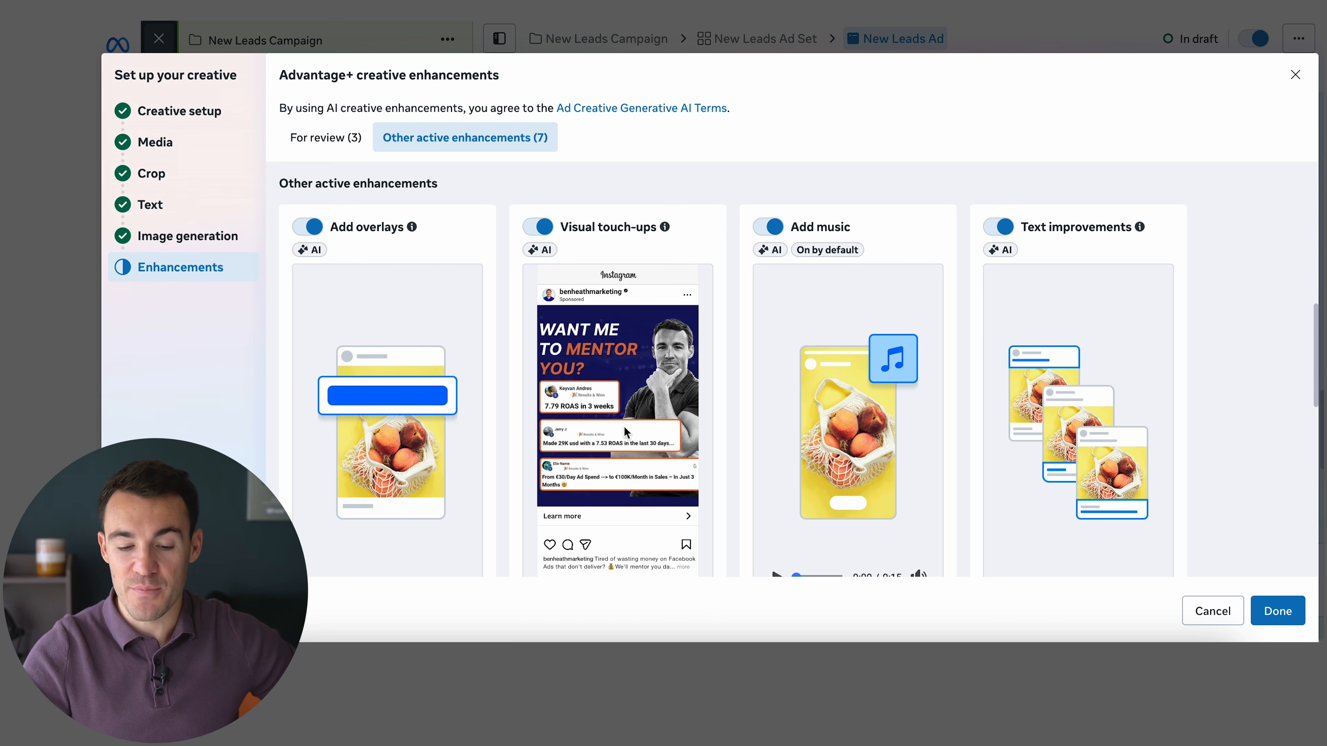
click(305, 228)
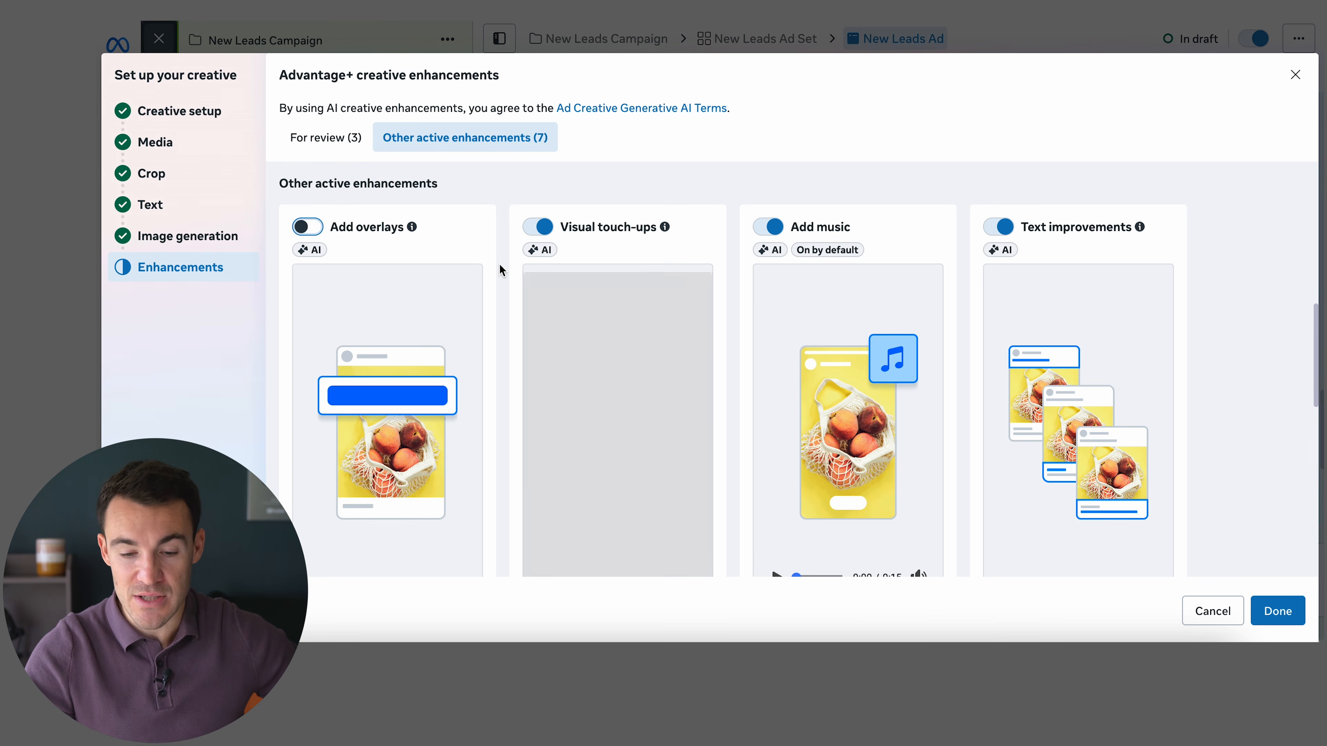
Examine the Visual touch-ups enhancement and play the first AI music example under Add music
scroll(643, 240, down, 3)
scroll(728, 187, up, 3)
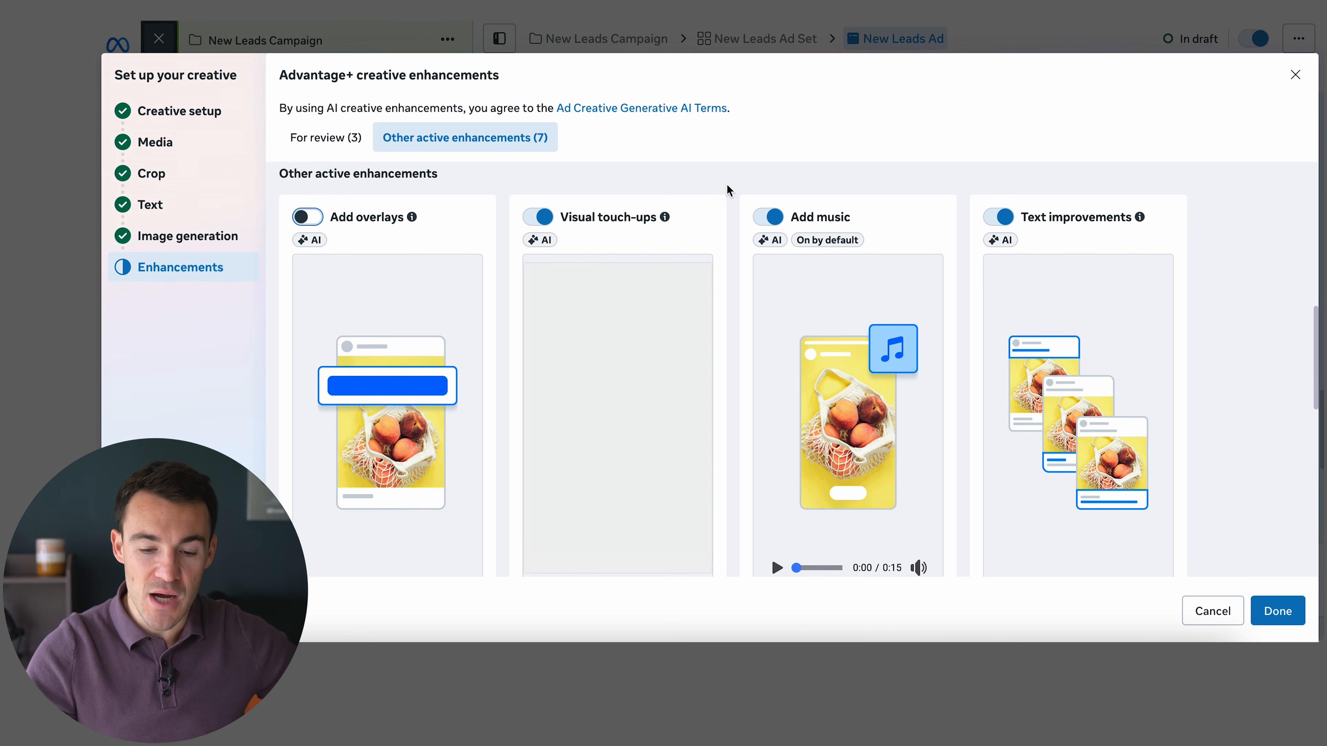
mouse_move(668, 220)
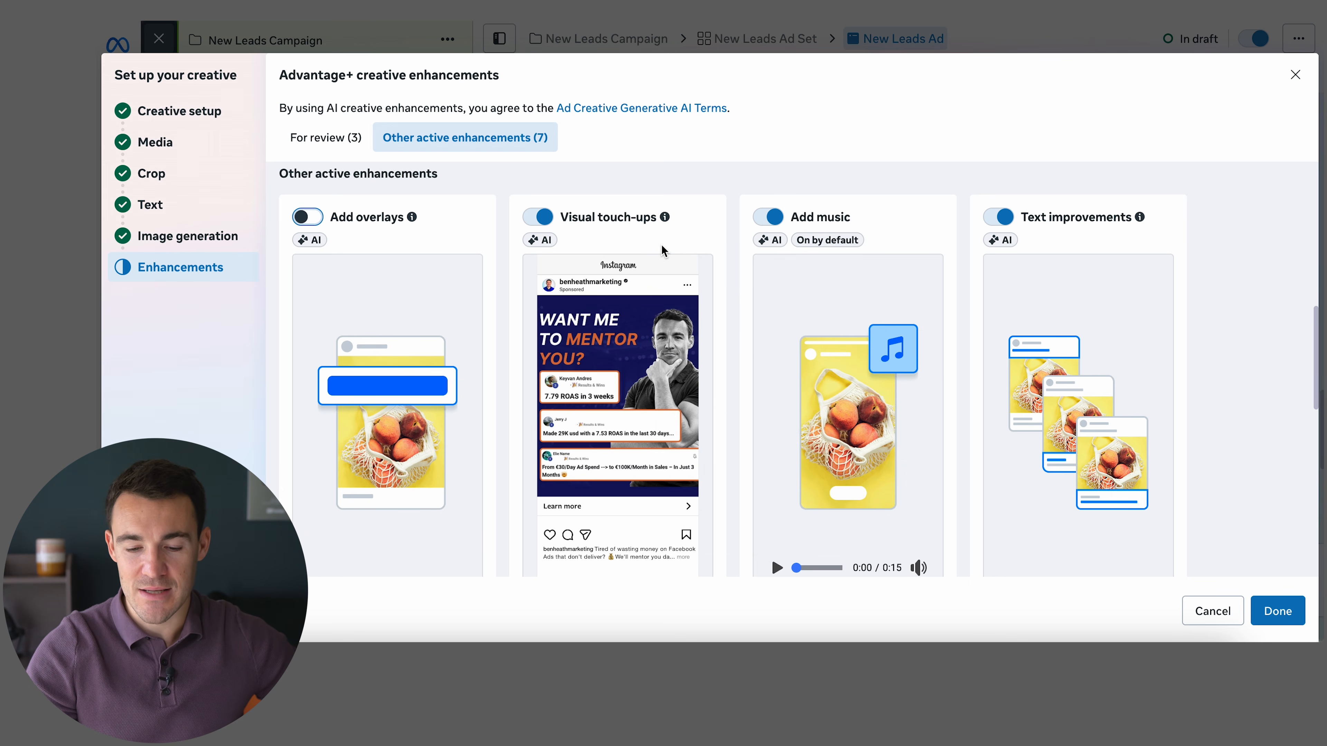
scroll(852, 309, down, 1)
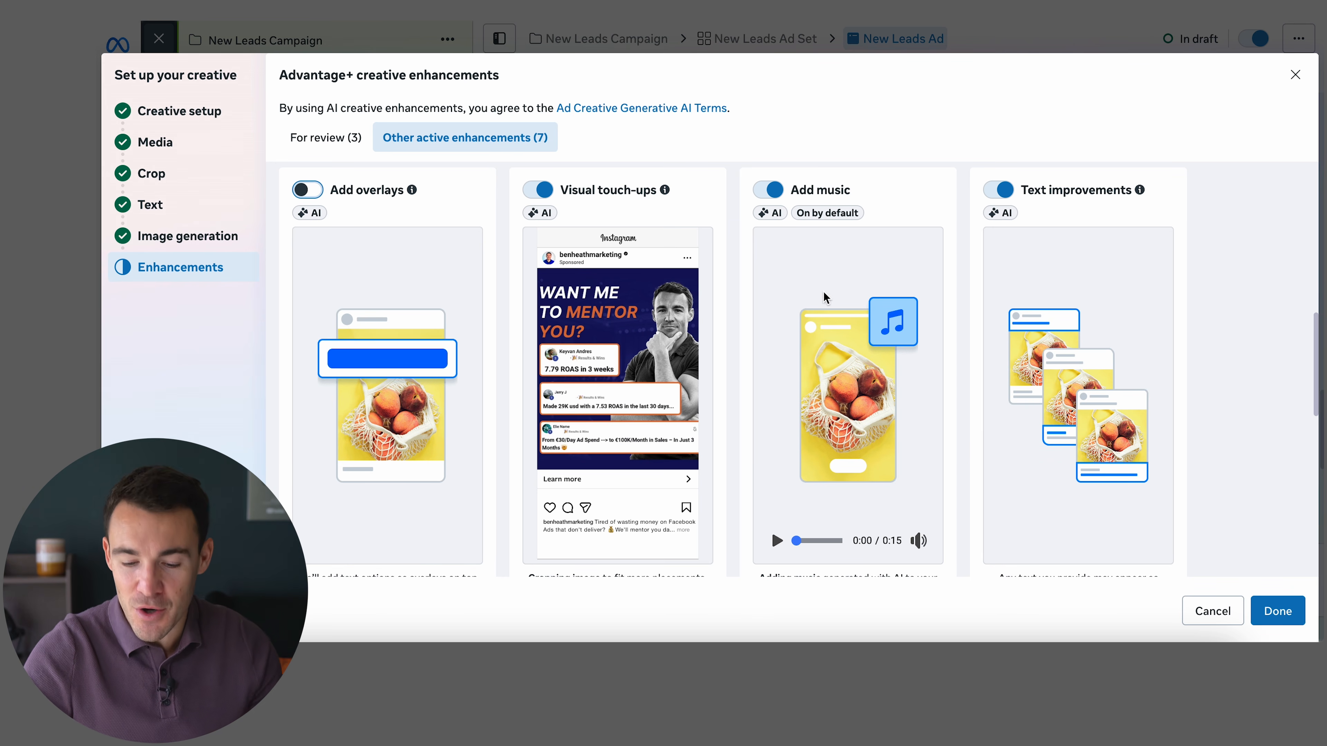
scroll(848, 401, down, 3)
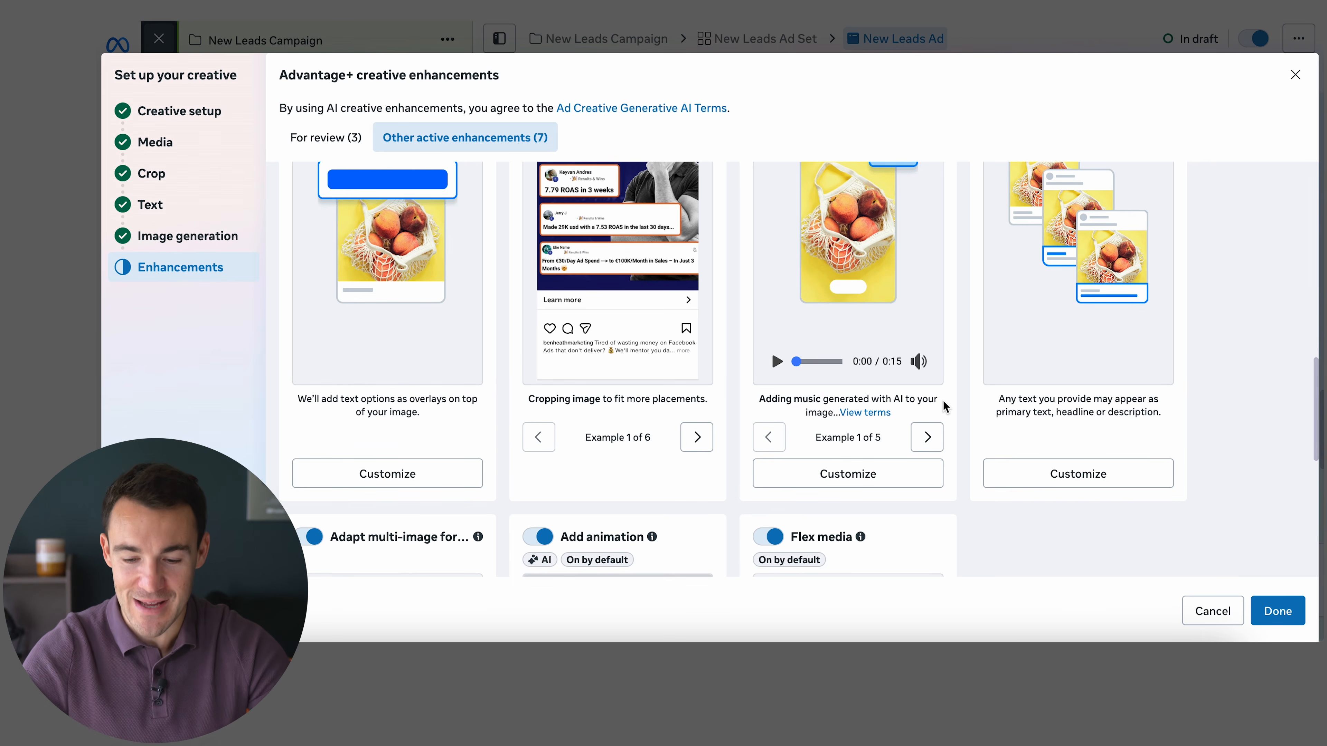
scroll(943, 402, up, 1)
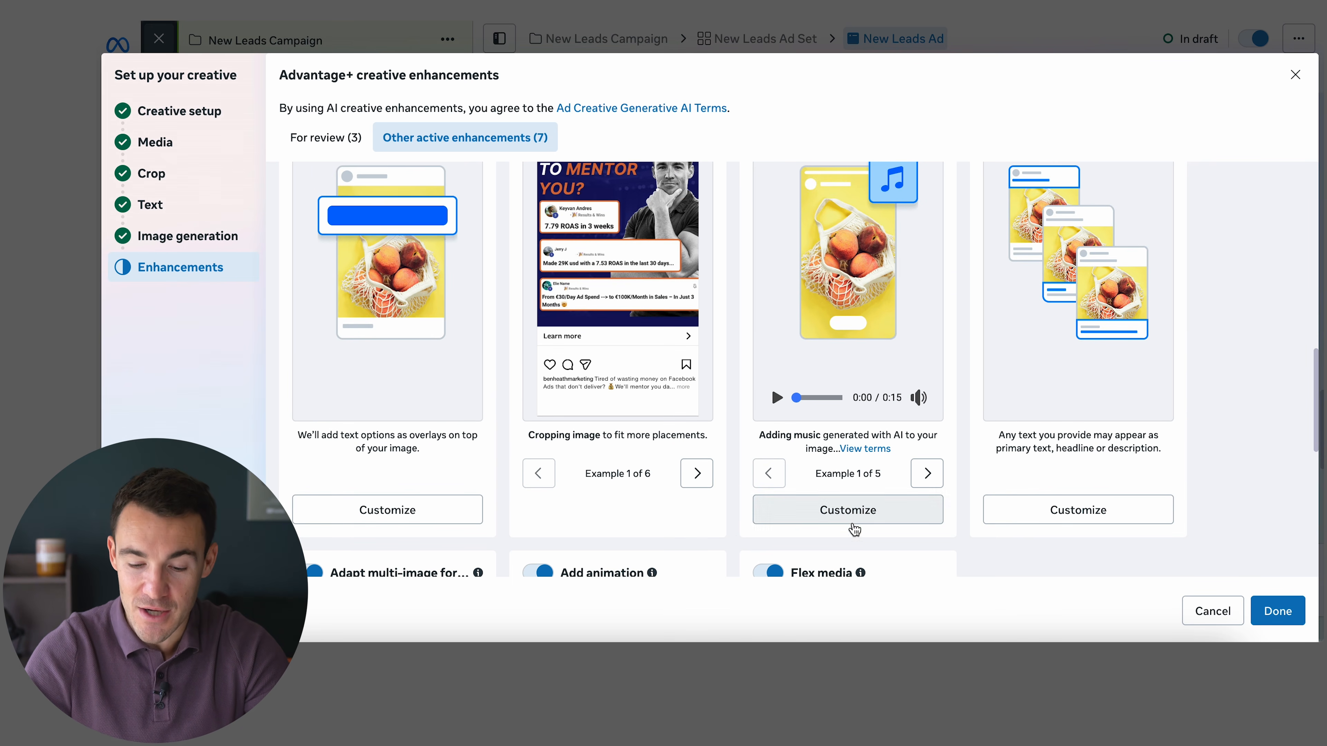
scroll(916, 423, up, 1)
click(777, 455)
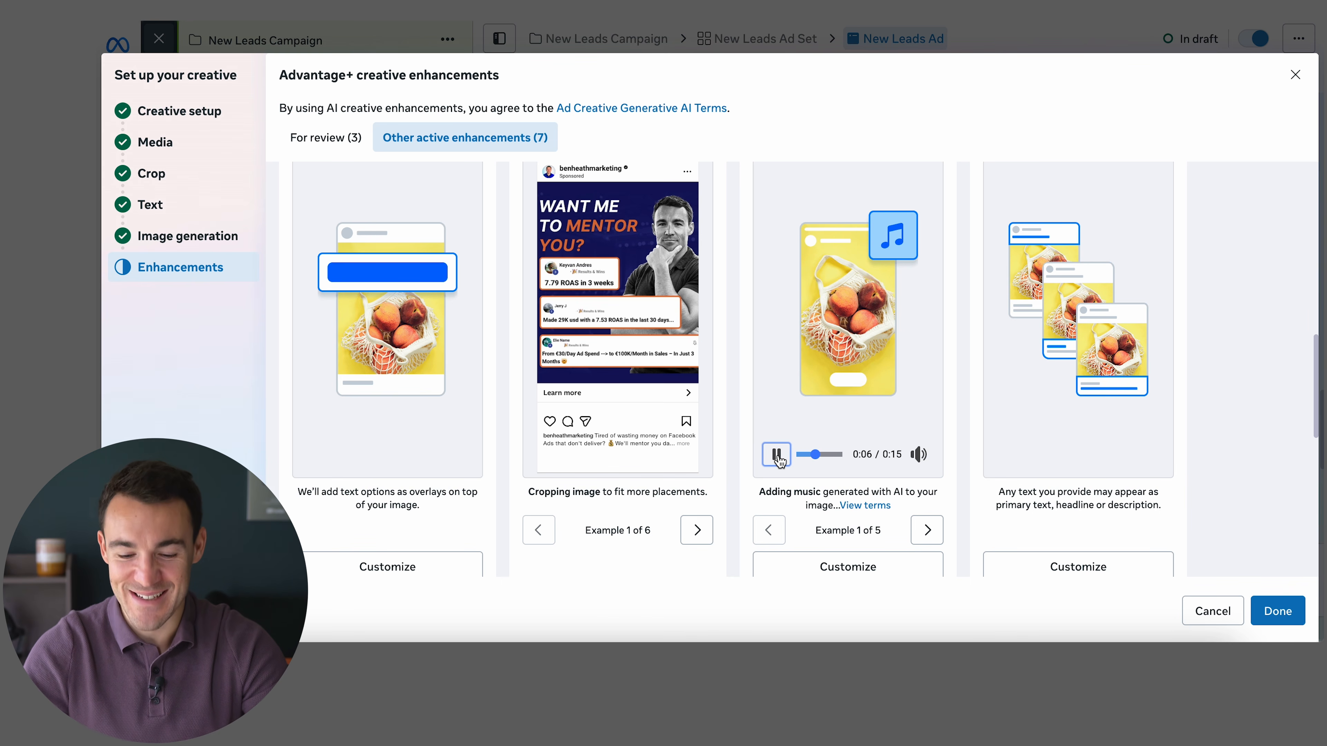
click(777, 455)
scroll(900, 438, down, 1)
scroll(900, 438, down, 2)
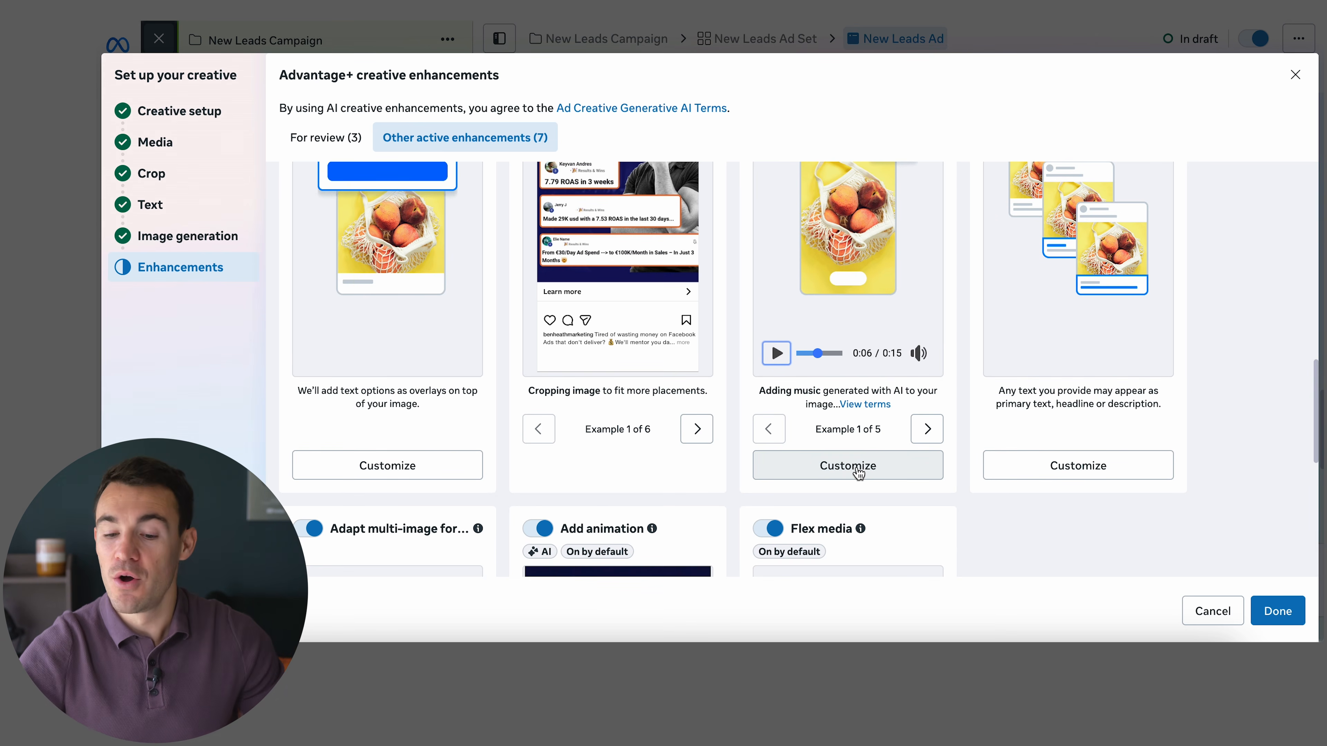
Examine the Text improvements, Adapt multi-image format, Add animation and Flex media enhancements
scroll(1017, 413, up, 5)
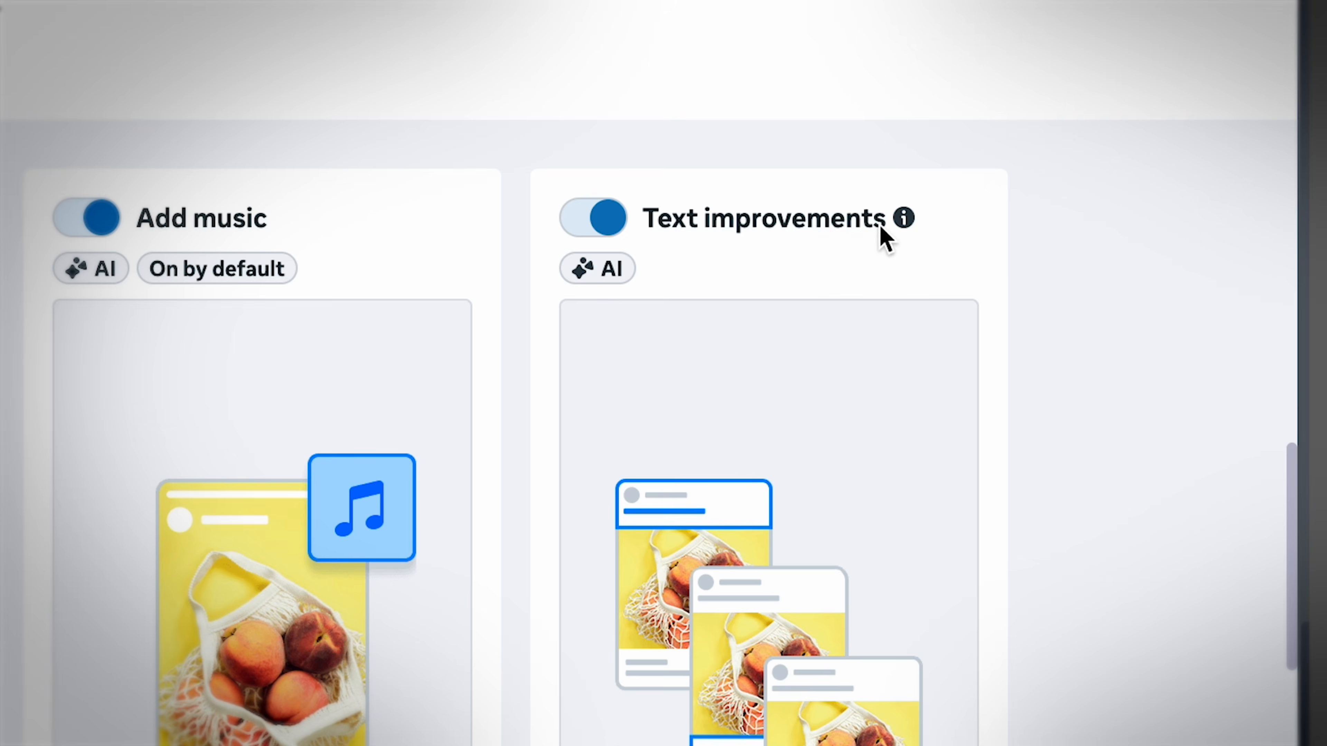
mouse_move(1141, 209)
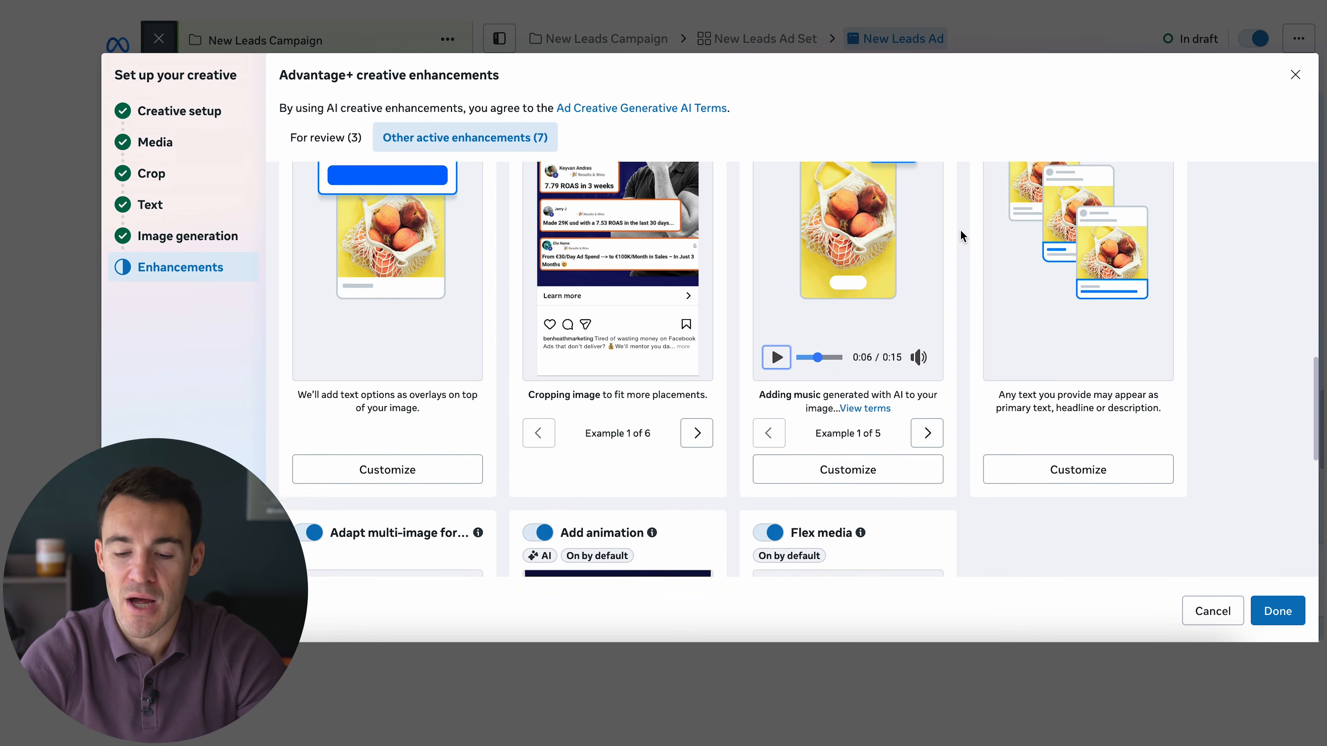
scroll(960, 230, down, 2)
scroll(961, 230, up, 2)
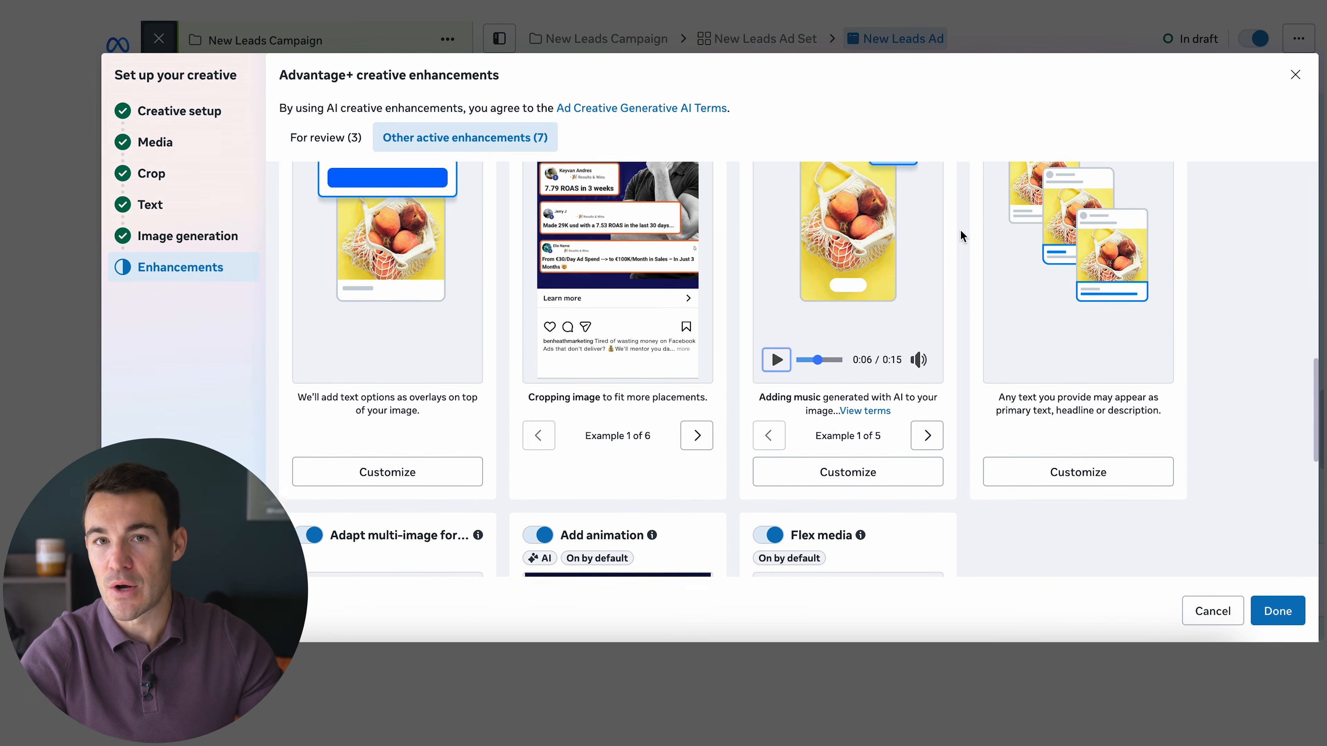
scroll(960, 229, up, 1)
scroll(1159, 260, up, 5)
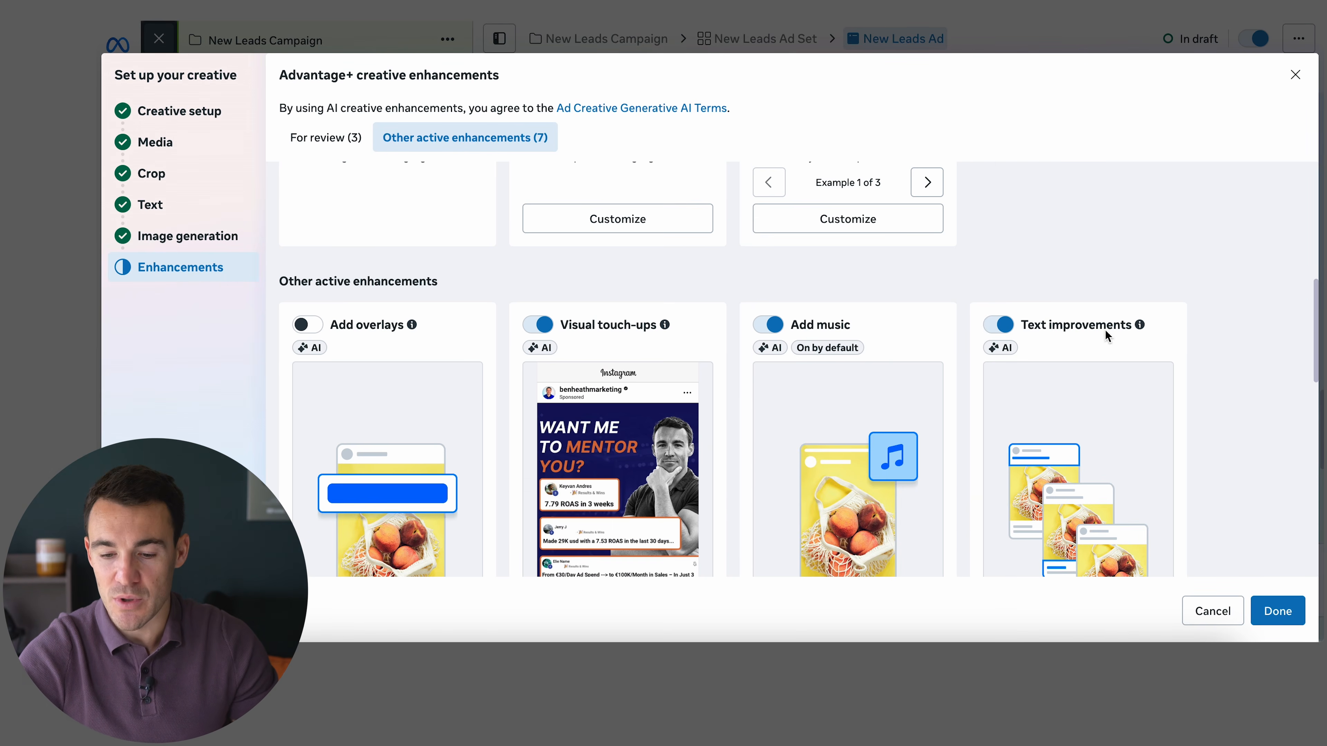
scroll(964, 353, down, 4)
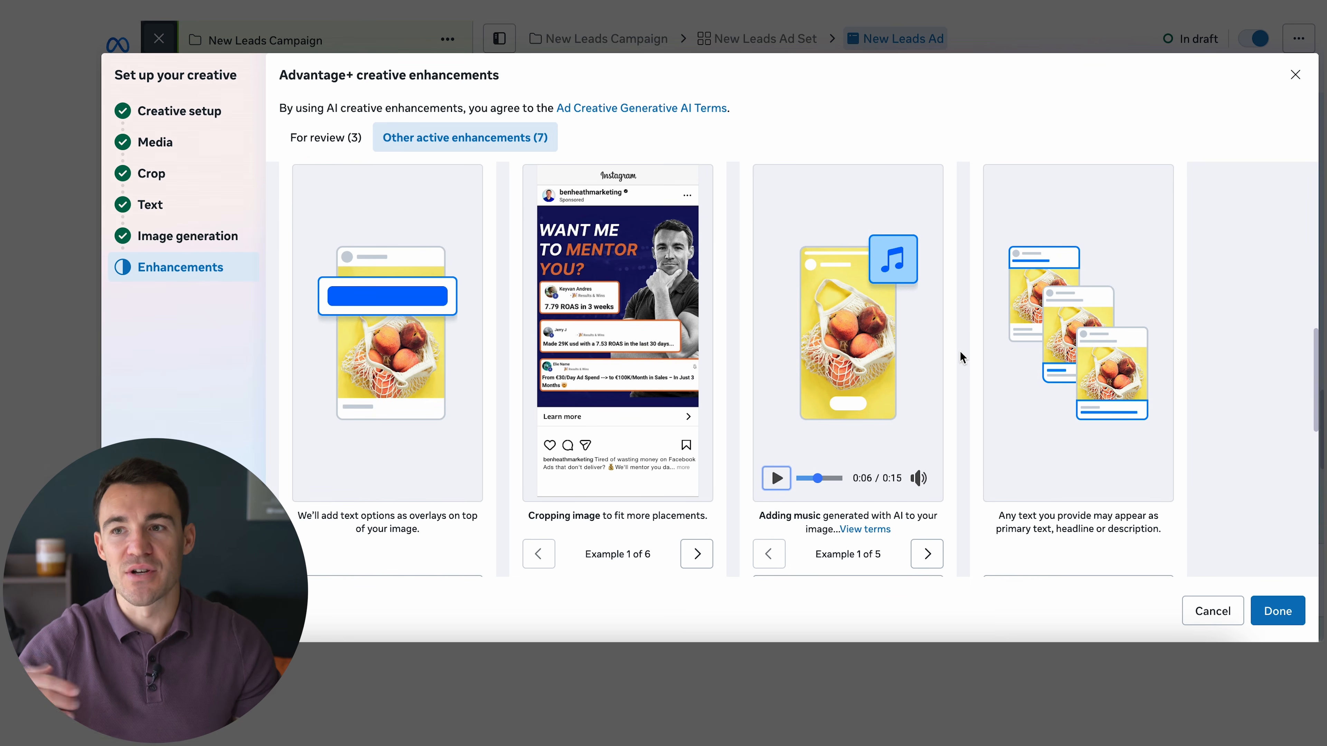
scroll(960, 351, down, 5)
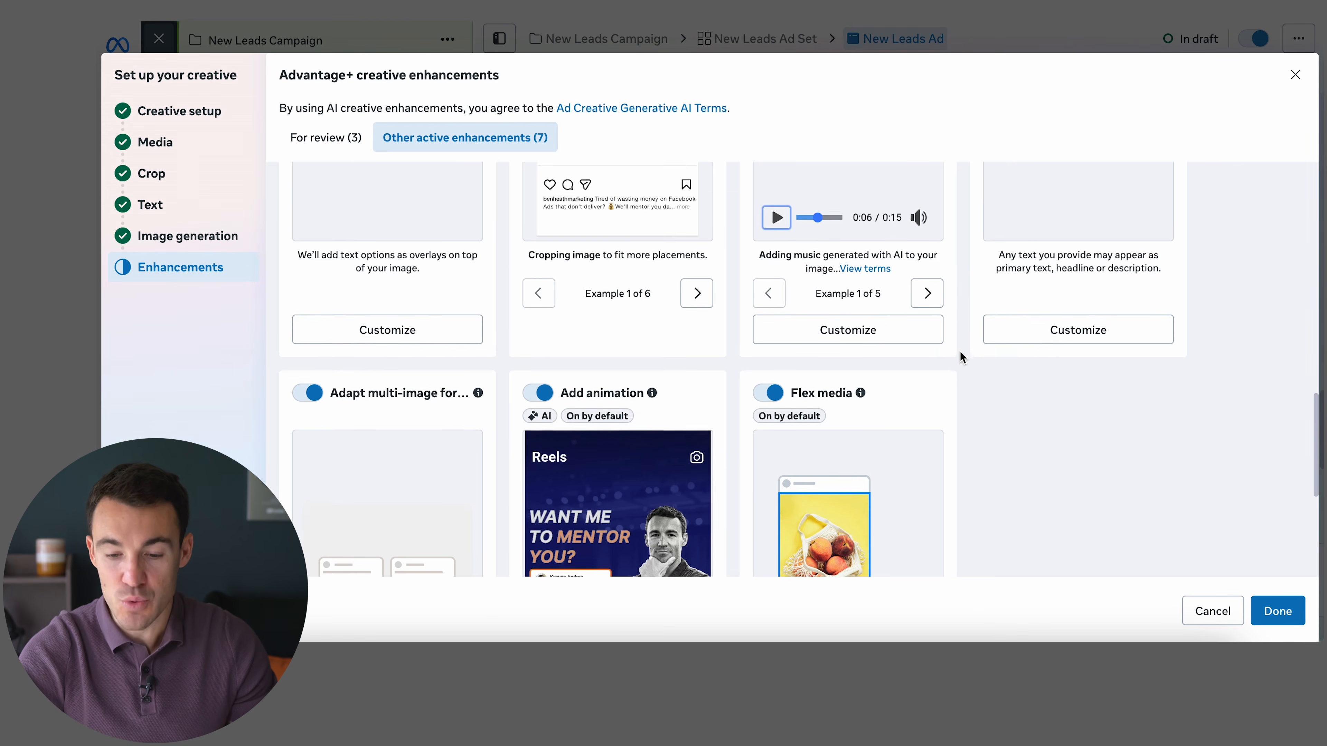
scroll(1196, 334, up, 6)
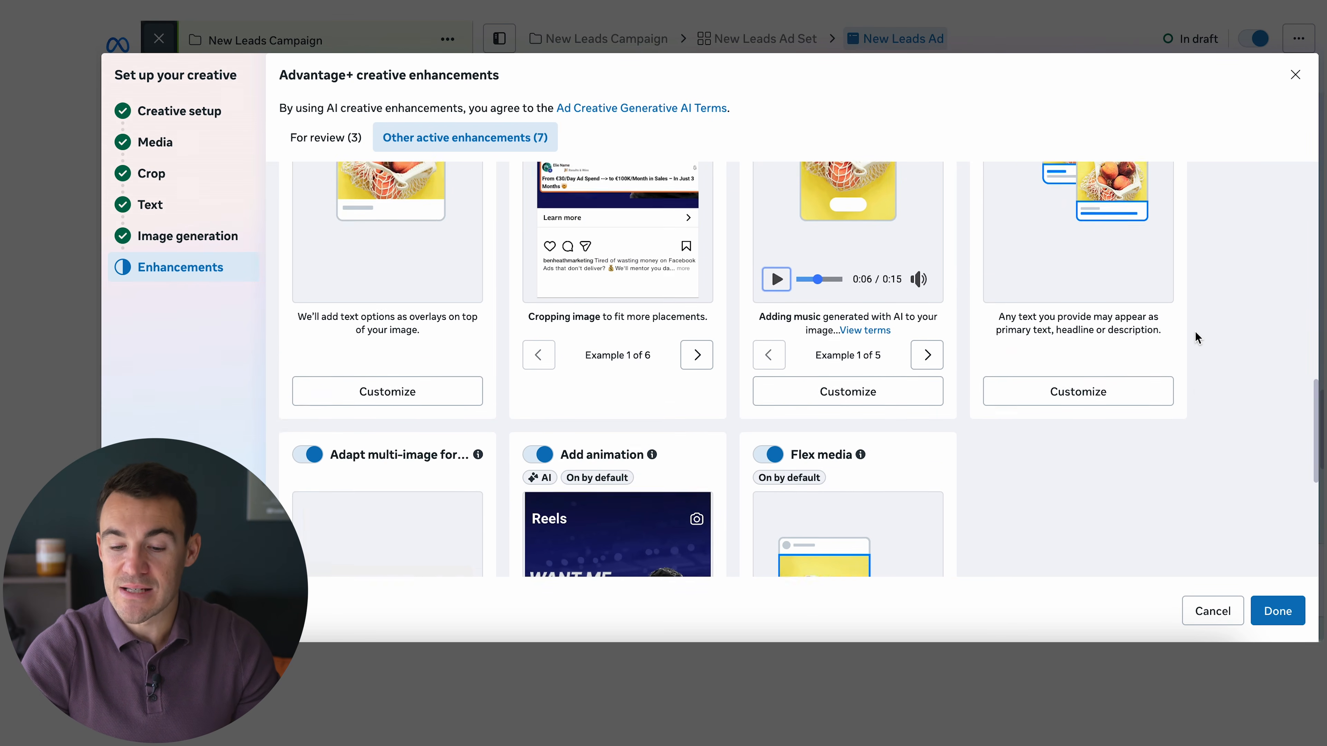
scroll(1196, 331, up, 1)
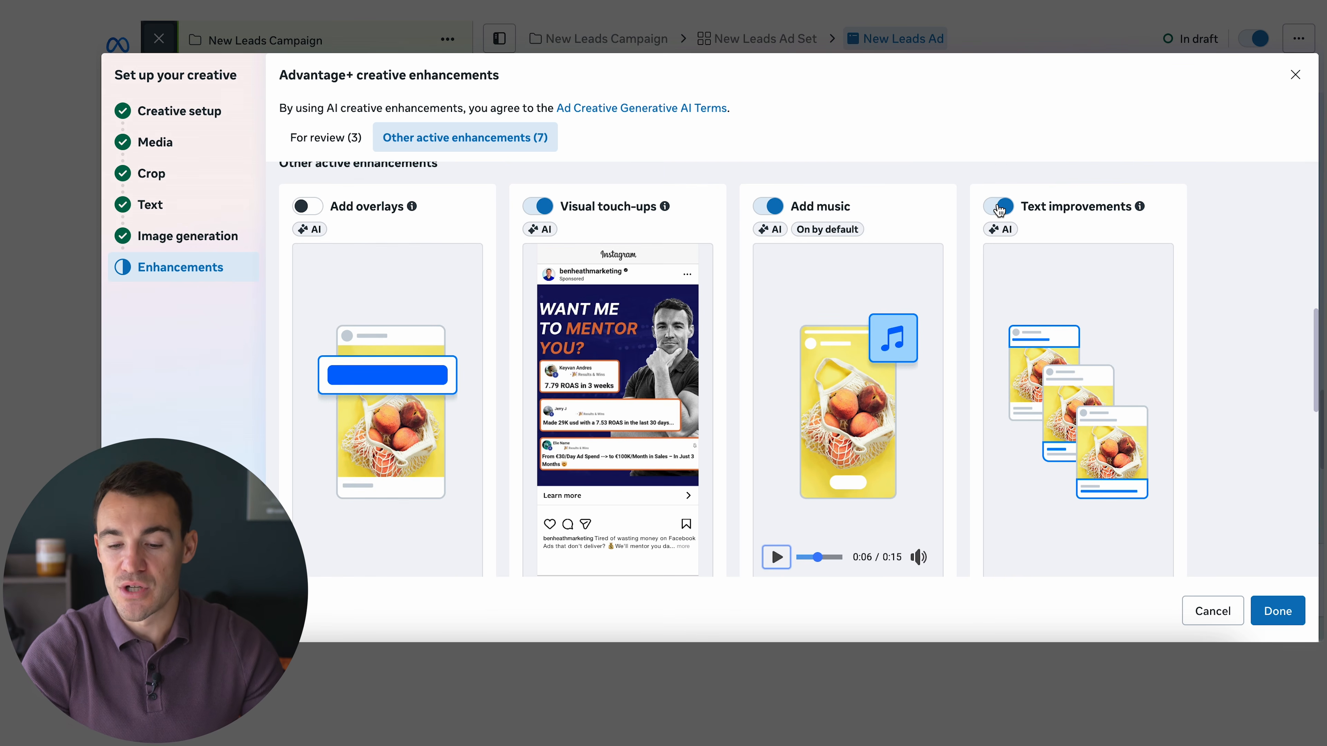
scroll(965, 269, down, 3)
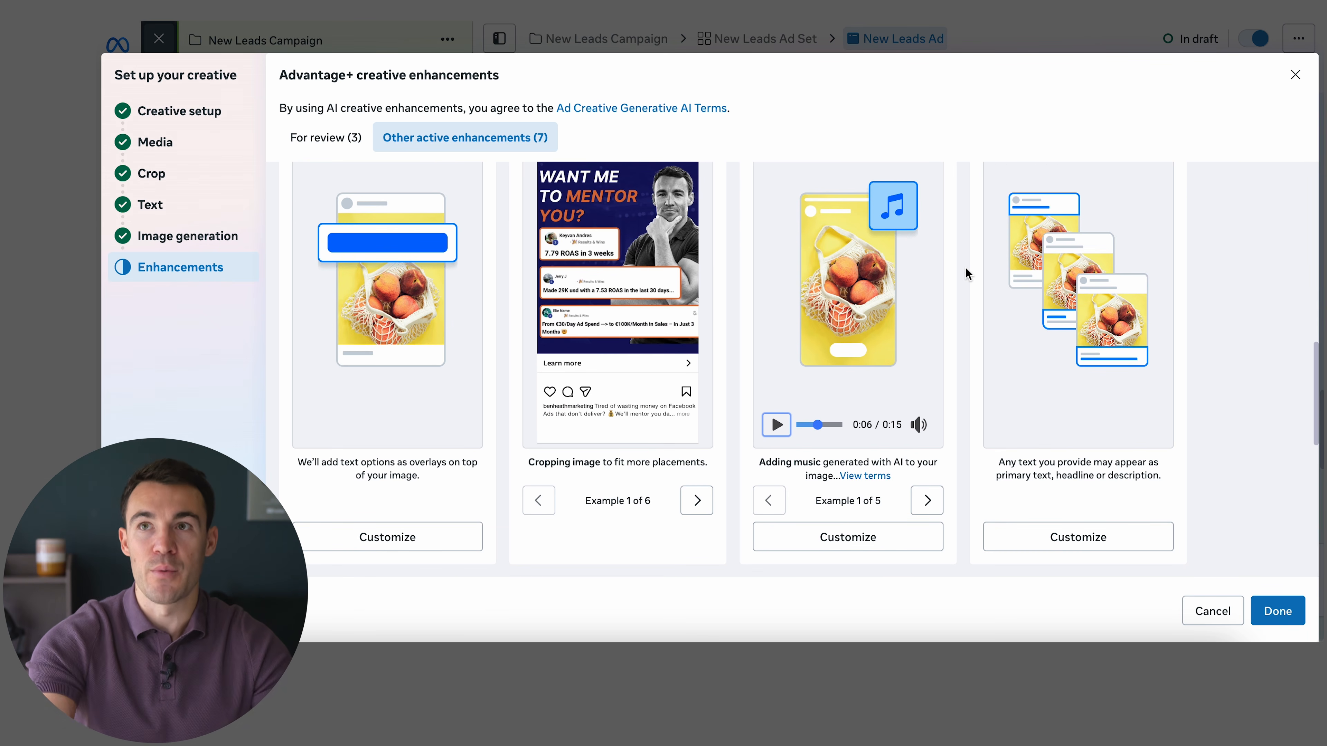
scroll(965, 268, down, 3)
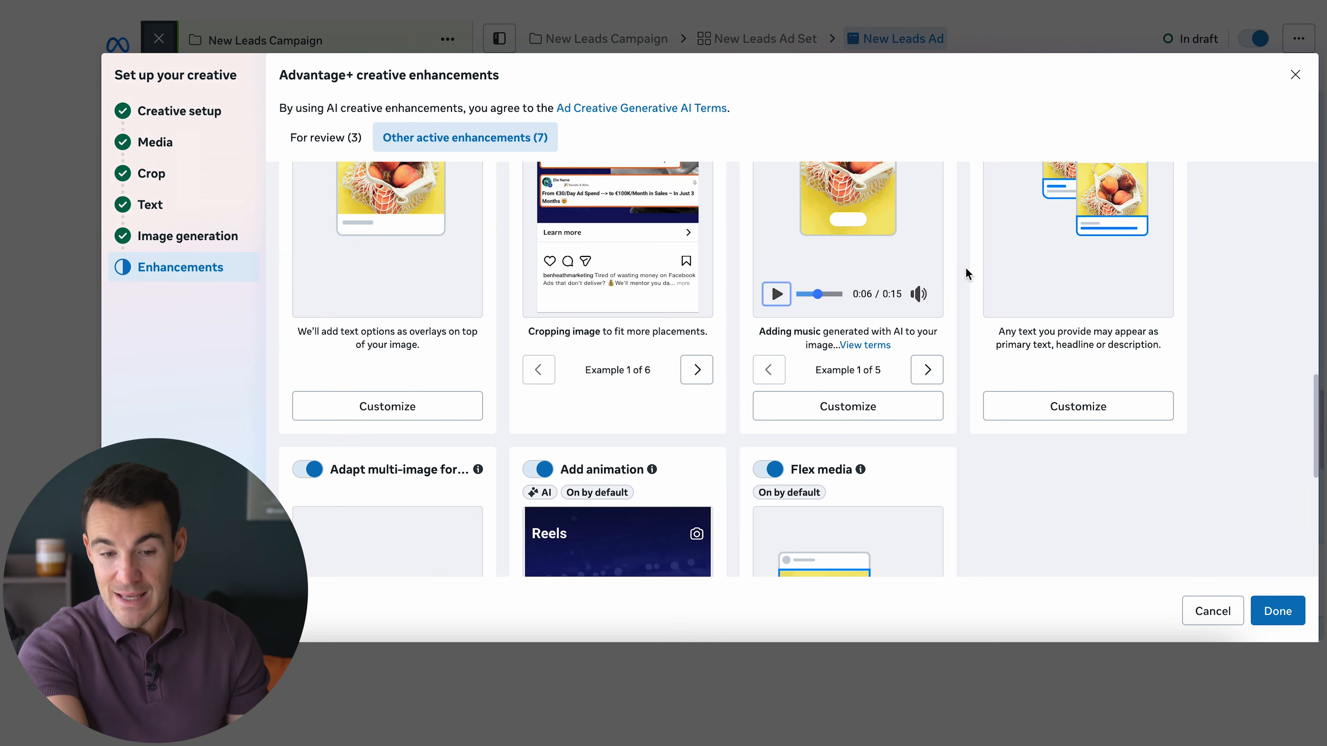
scroll(965, 267, down, 2)
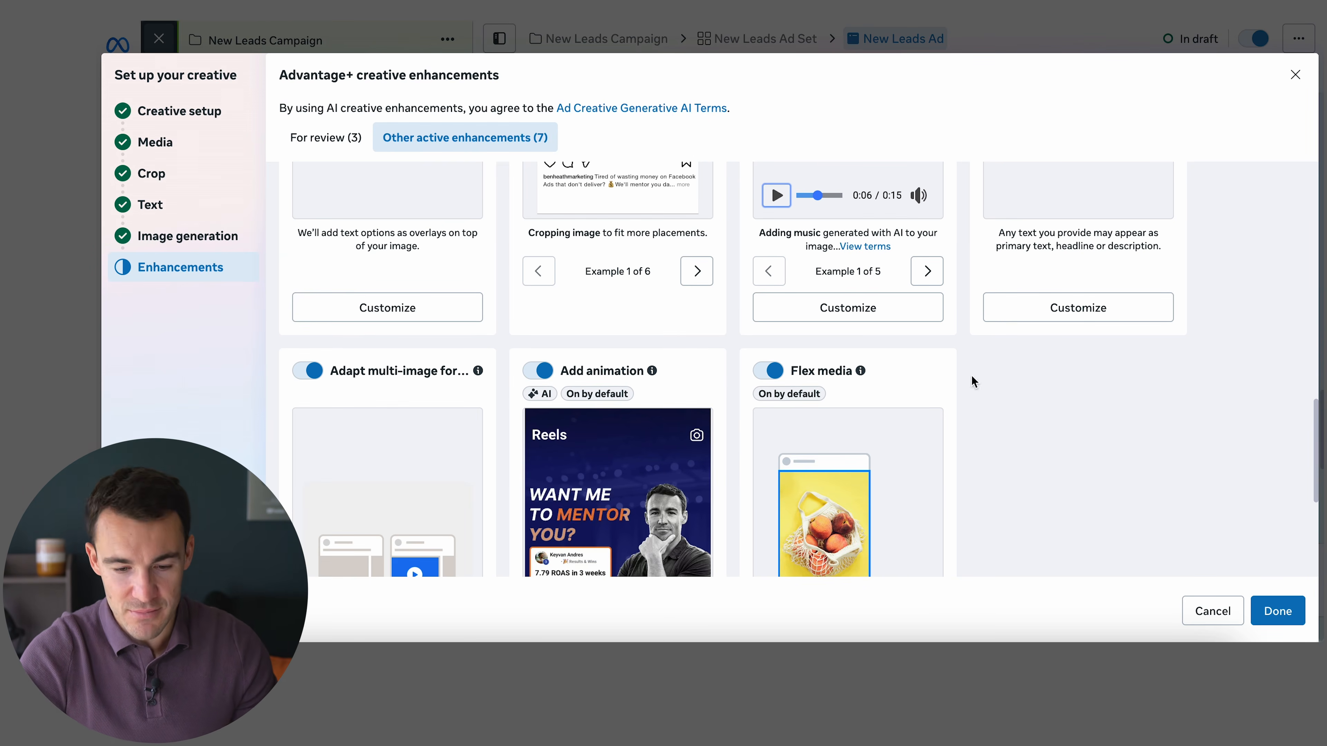
scroll(732, 267, down, 4)
mouse_move(476, 194)
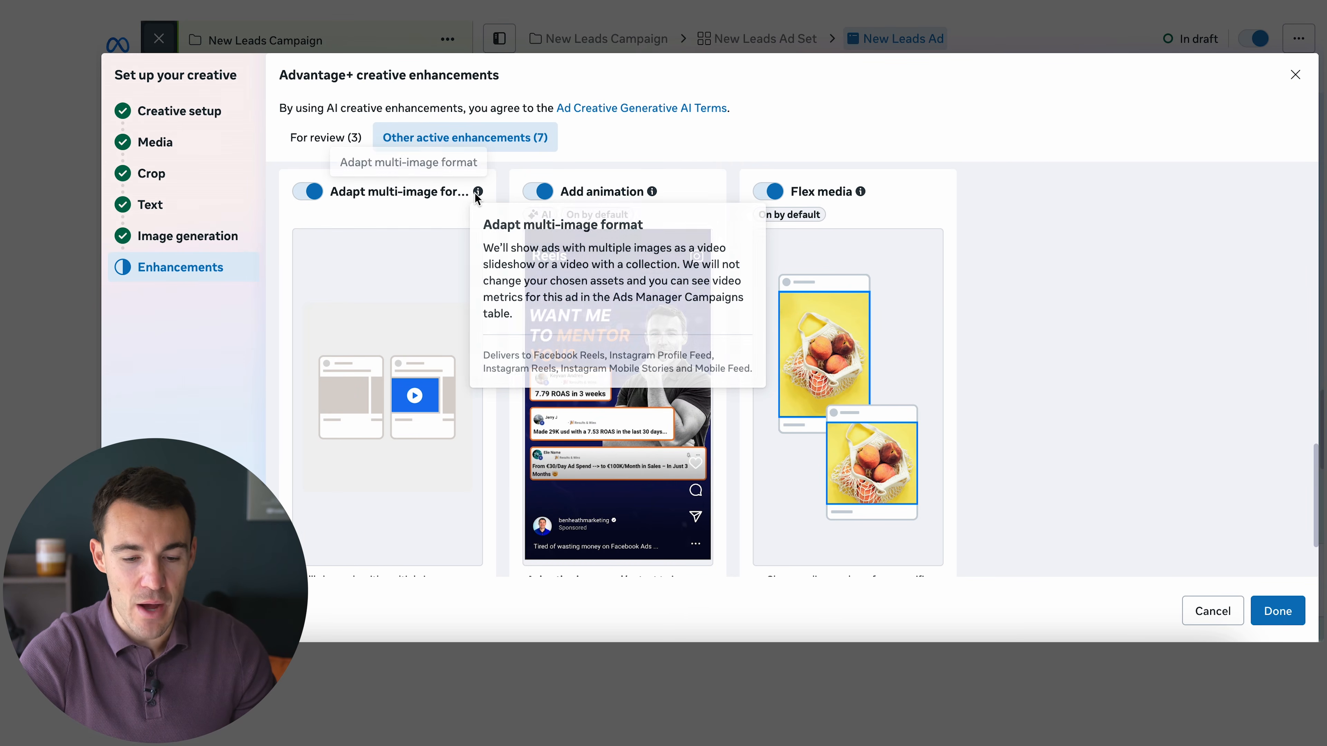
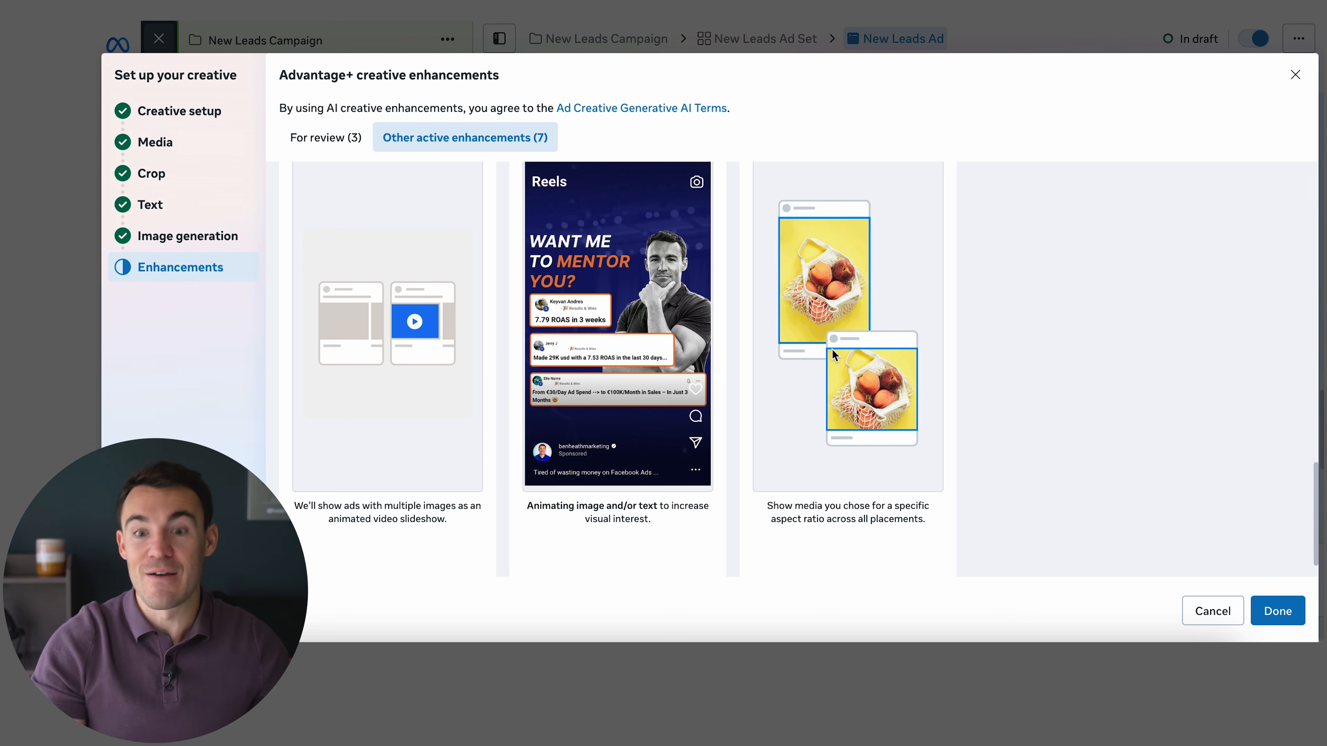
Finish the creative setup and return to the New Leads Ad settings
scroll(832, 349, up, 4)
scroll(992, 388, down, 4)
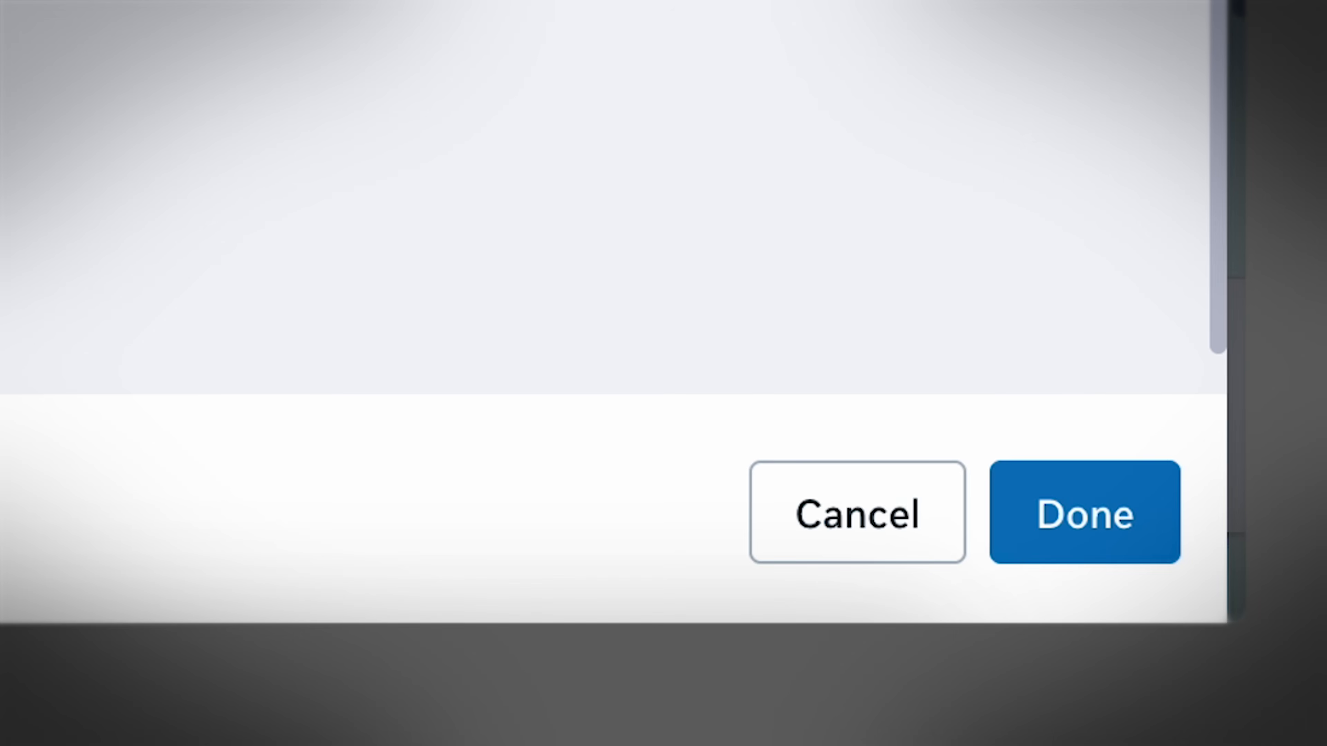
click(1110, 533)
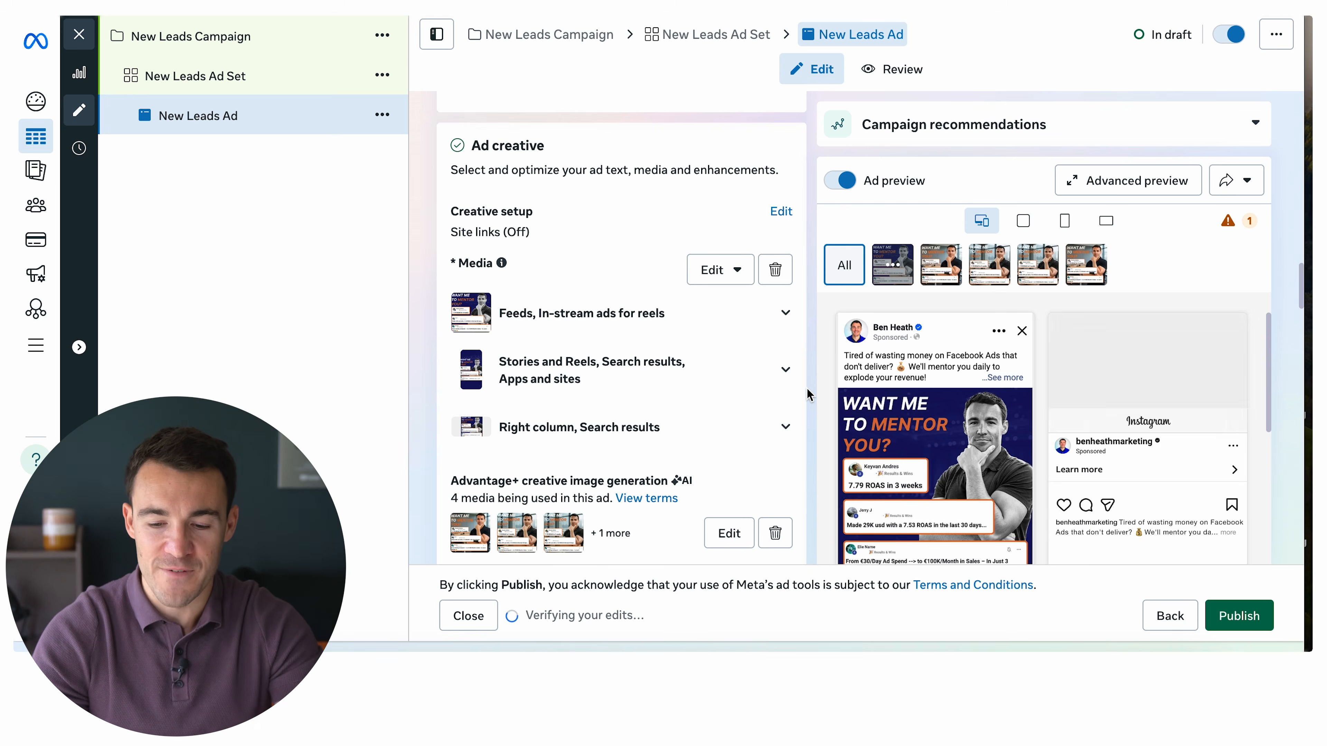
Examine the Facebook and Instagram feed previews of the ad, including its text, image, headline and call to action
scroll(807, 396, down, 1)
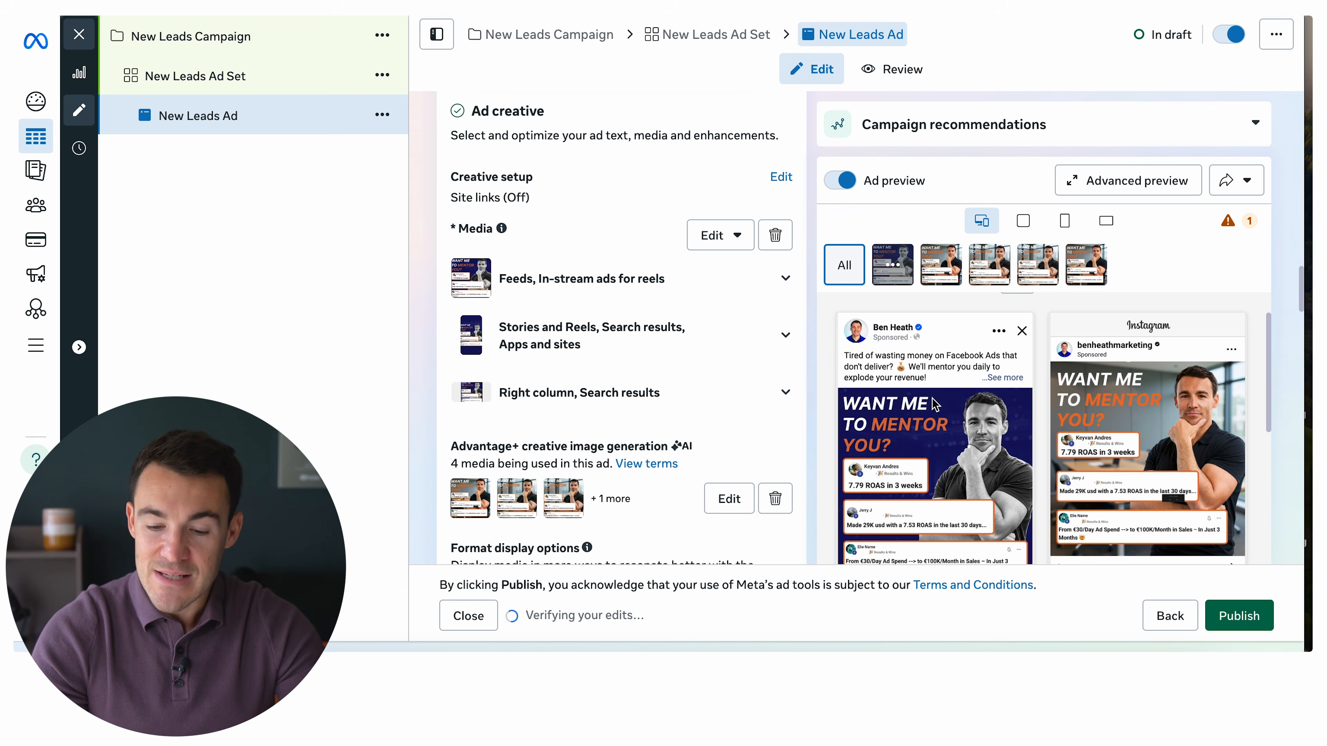
scroll(935, 405, down, 1)
scroll(935, 405, up, 1)
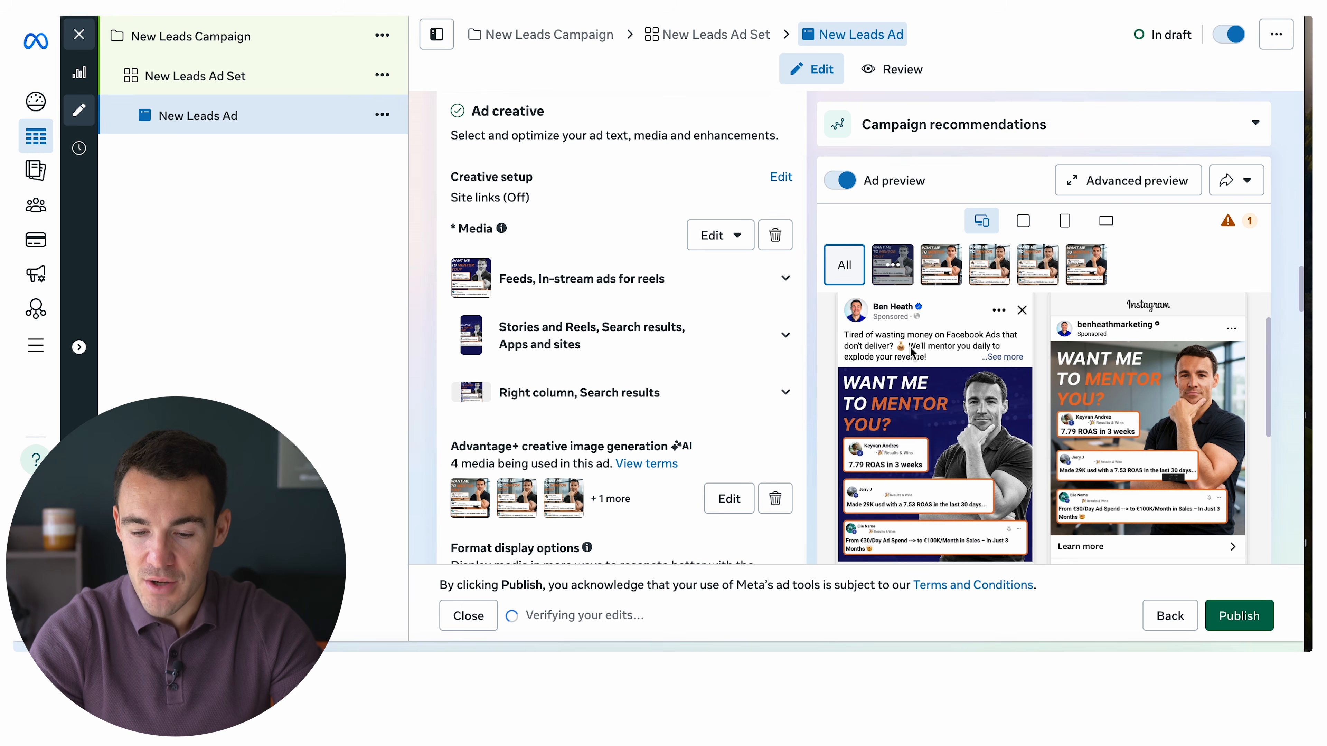
scroll(929, 356, up, 2)
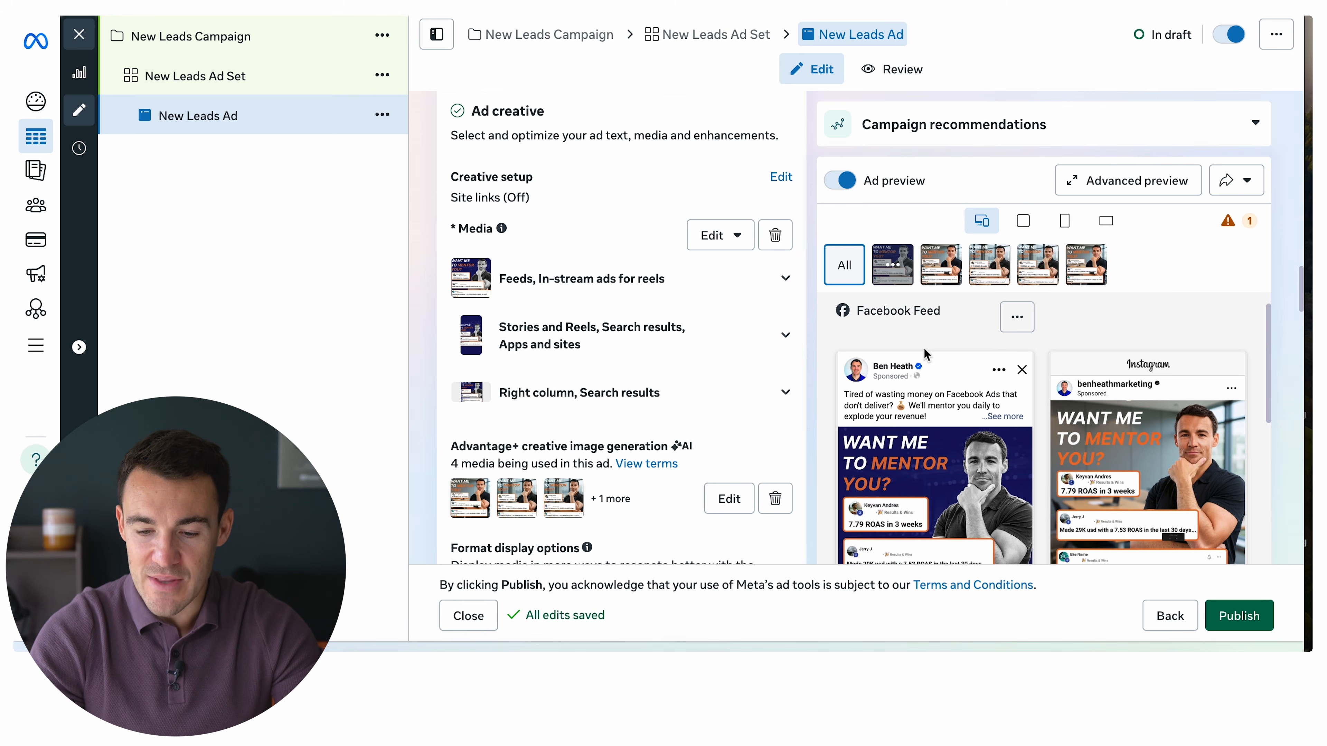
scroll(941, 396, down, 1)
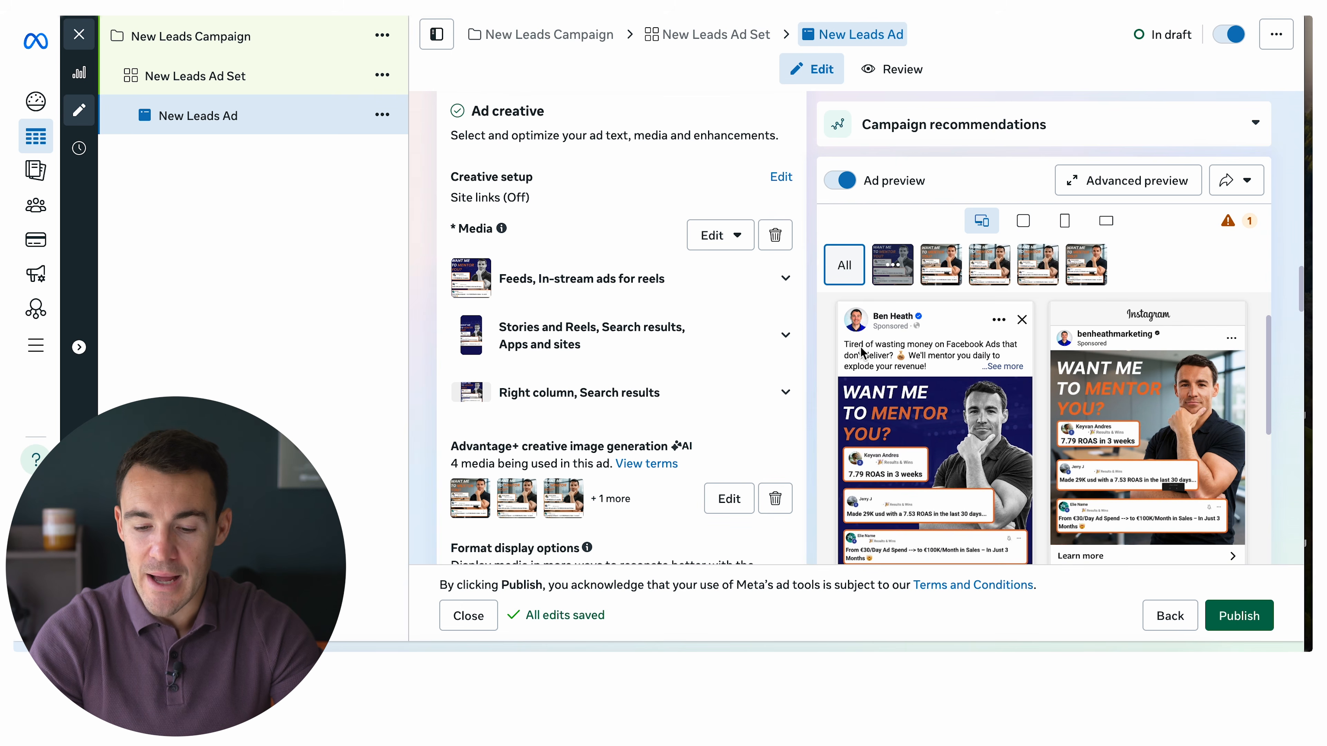
scroll(963, 367, down, 2)
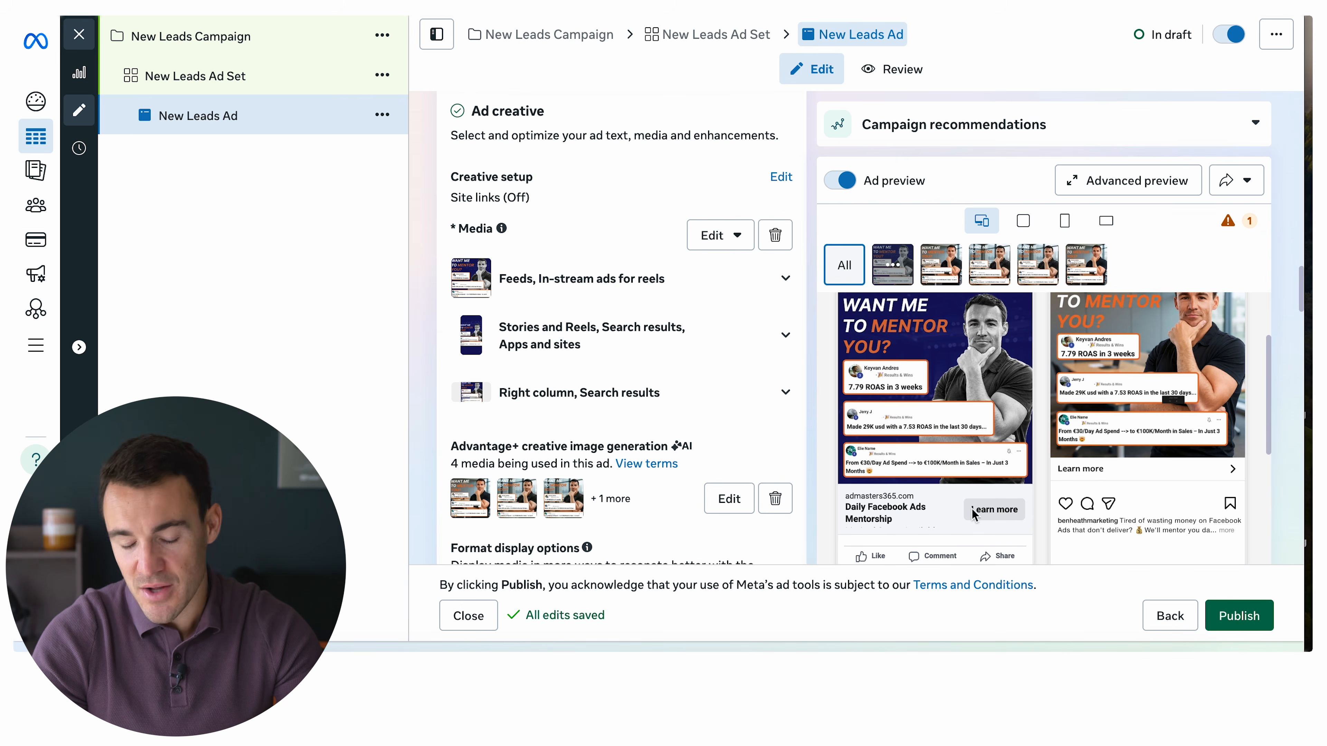
scroll(922, 515, down, 1)
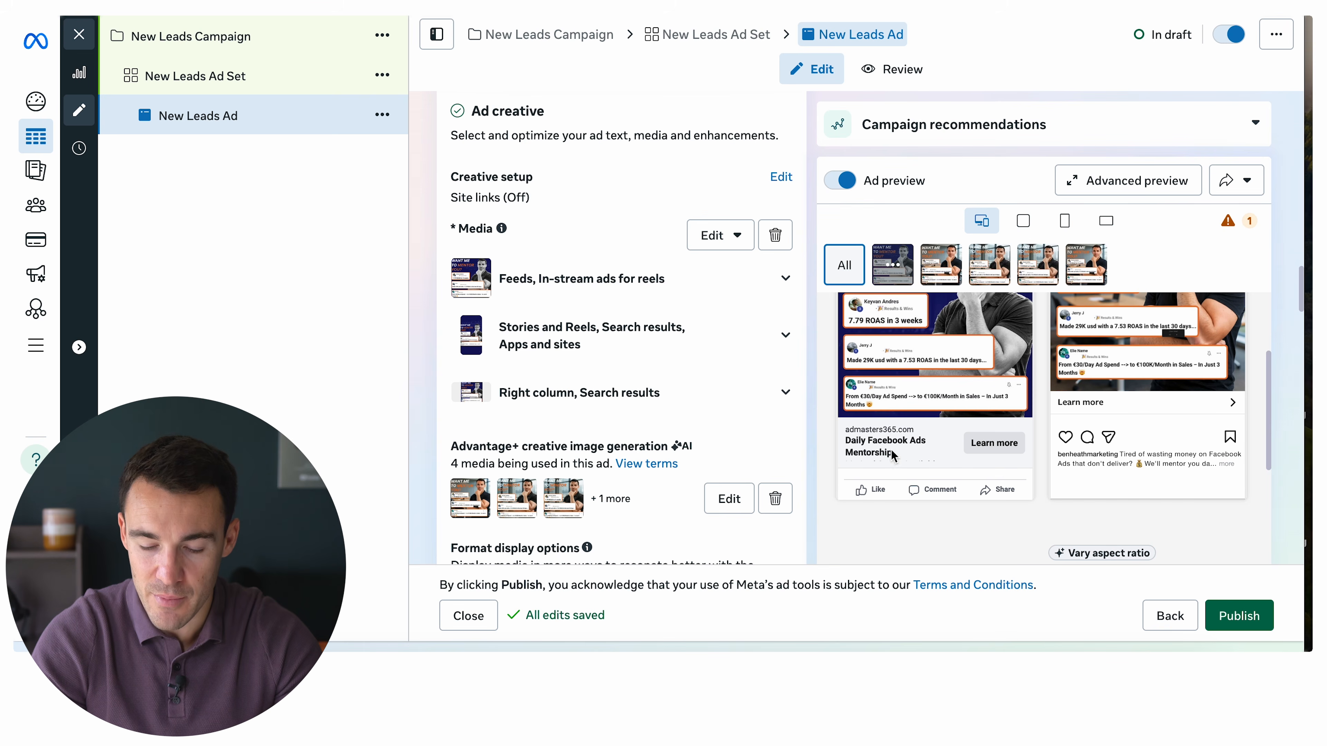
scroll(967, 455, up, 1)
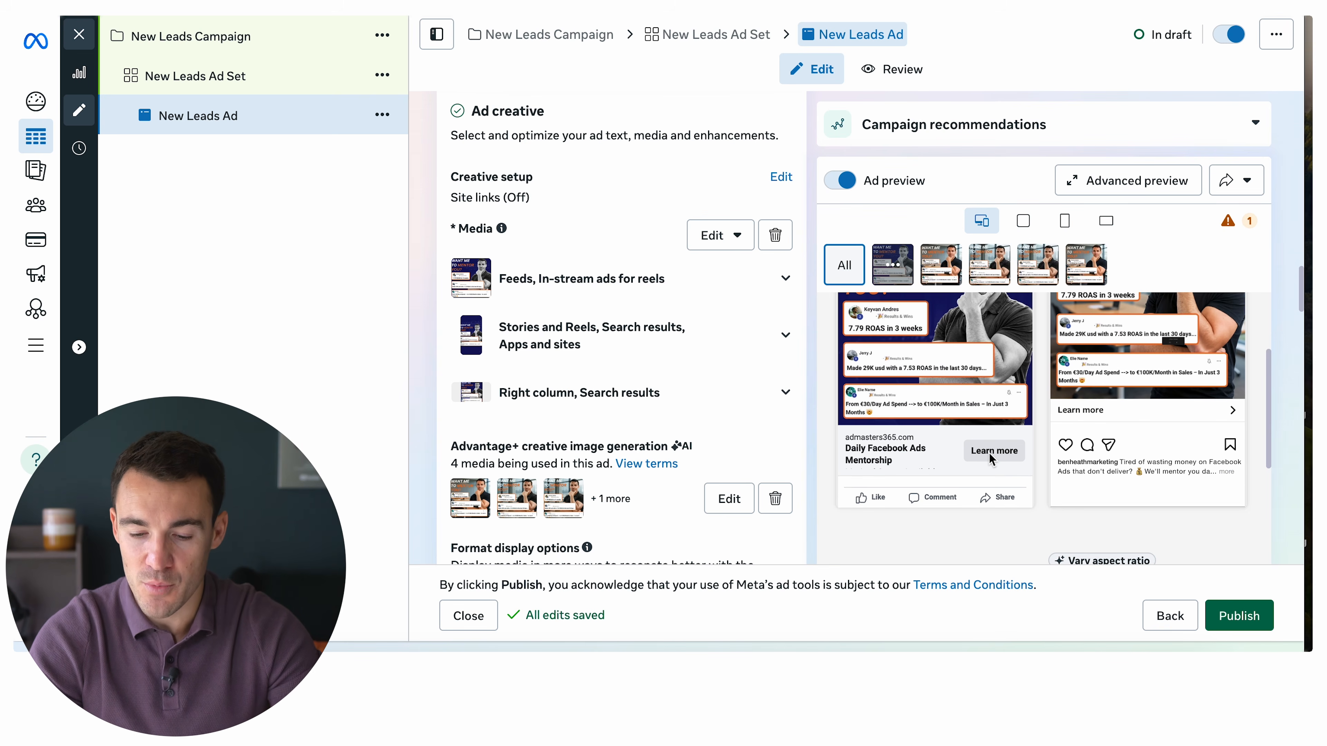
scroll(990, 459, up, 2)
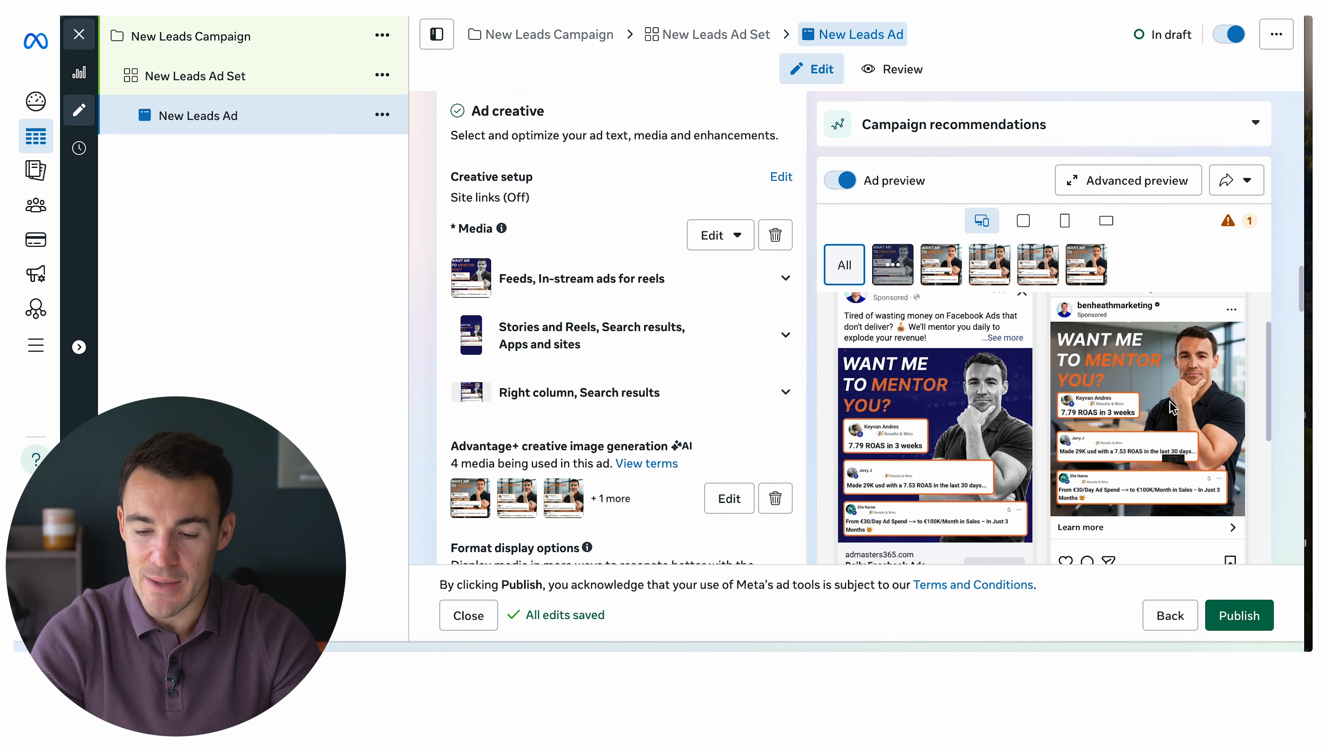
scroll(1212, 416, down, 5)
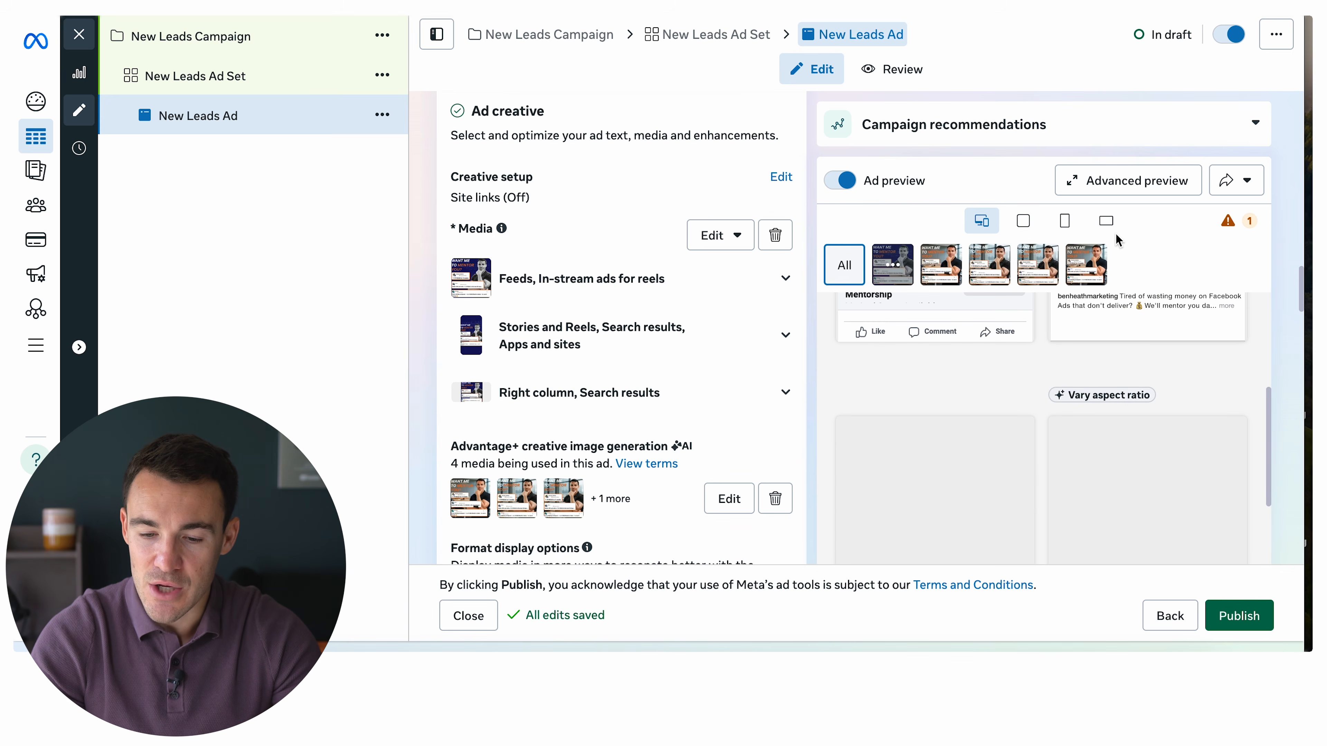
Limit the ad preview to Feeds, In-stream ads for reels and look through the image variations
click(1023, 224)
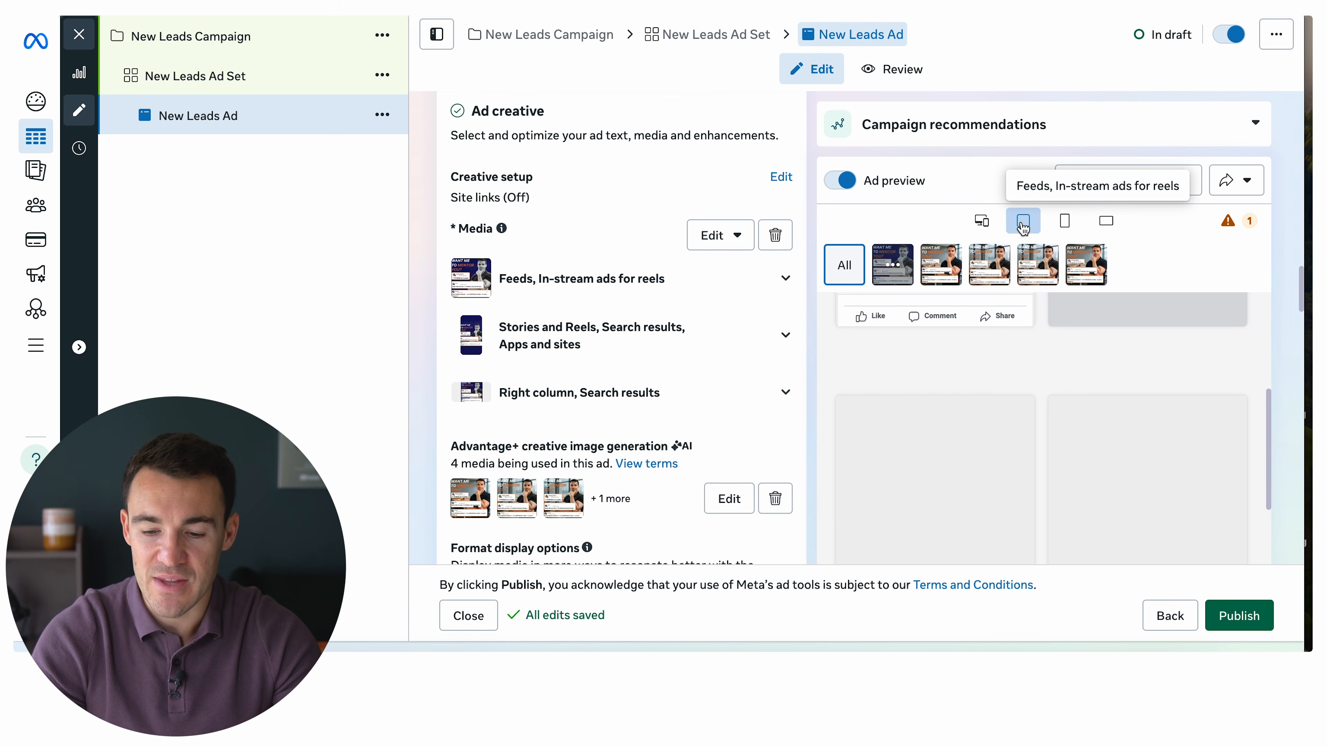
scroll(1139, 392, down, 3)
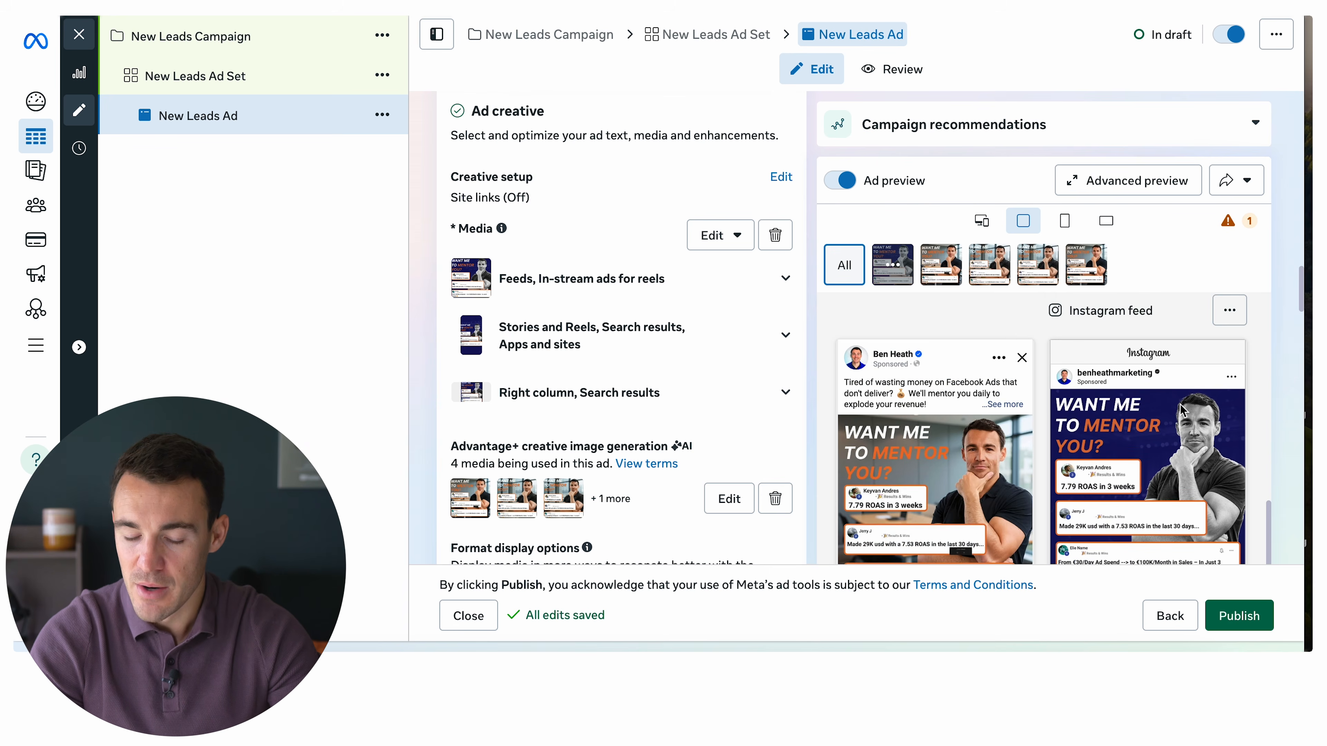
scroll(1181, 410, down, 5)
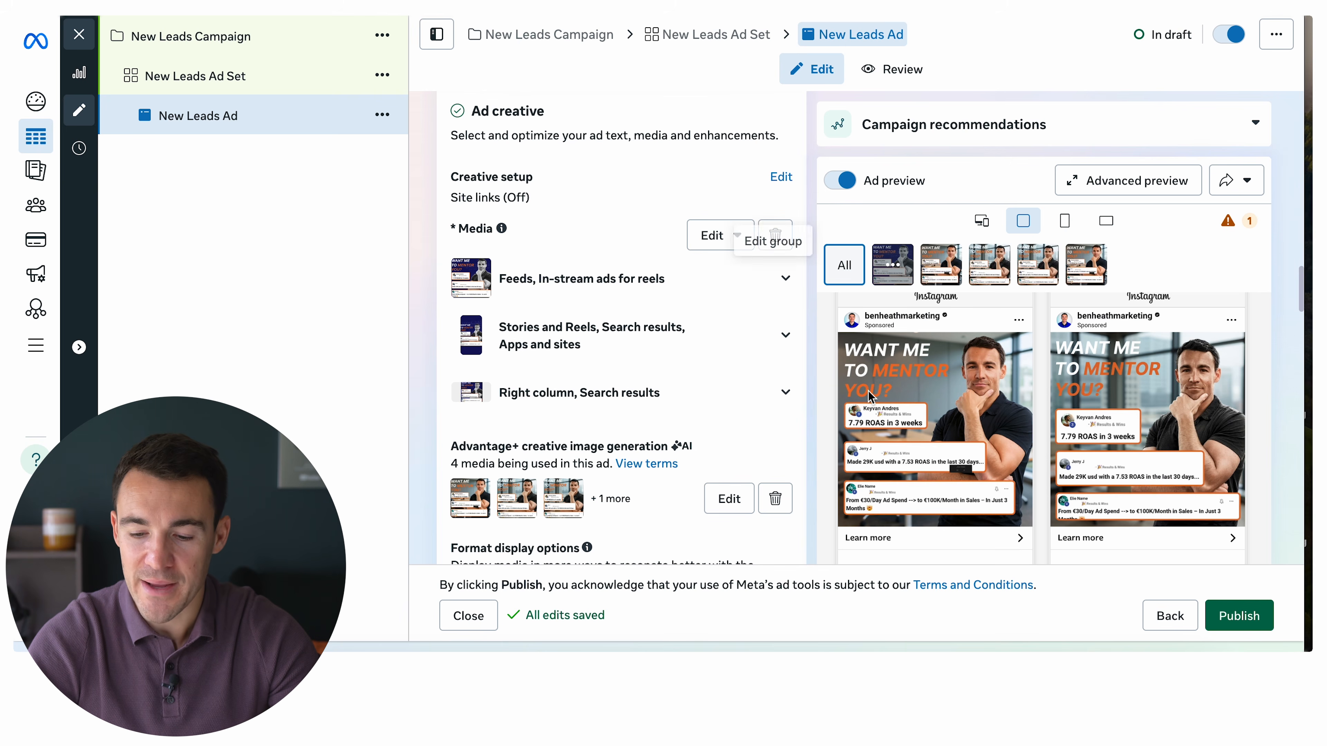
Add an empty second option for the ad's primary text and remove it again
scroll(640, 356, down, 3)
scroll(637, 346, down, 5)
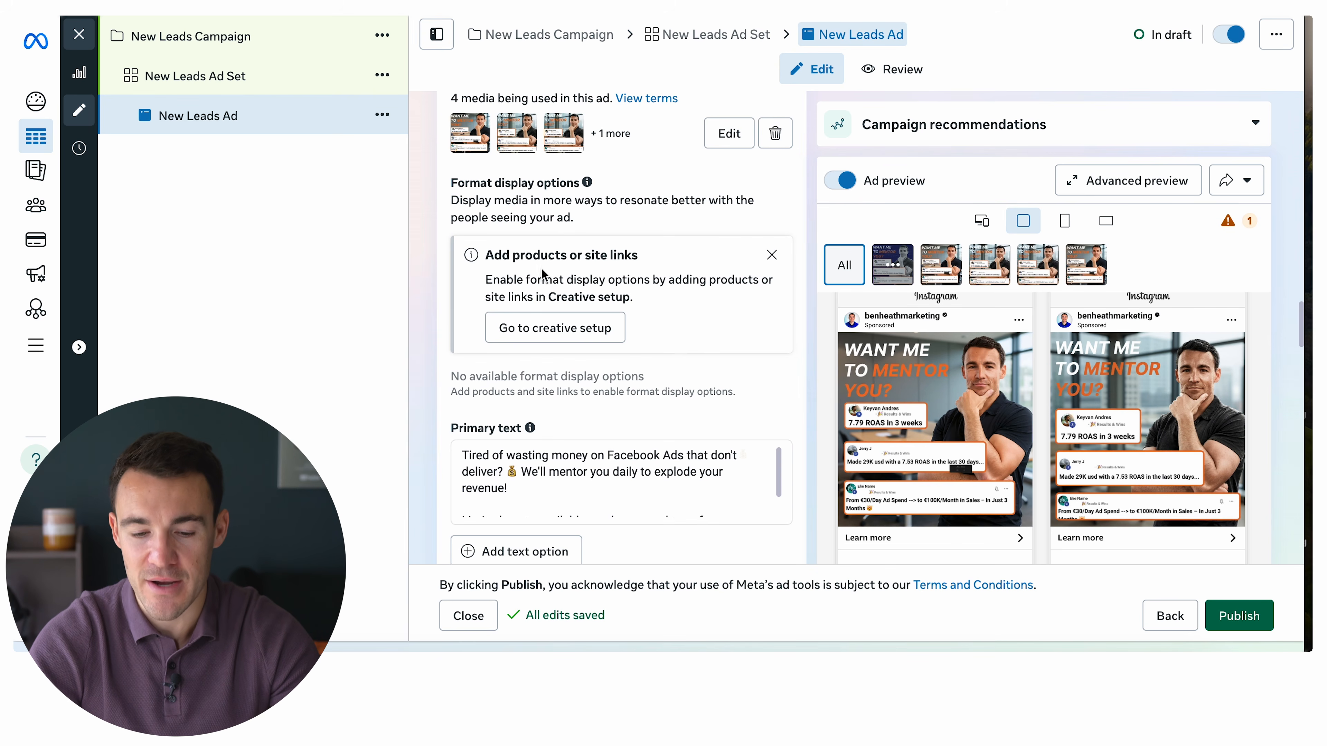
scroll(739, 352, down, 5)
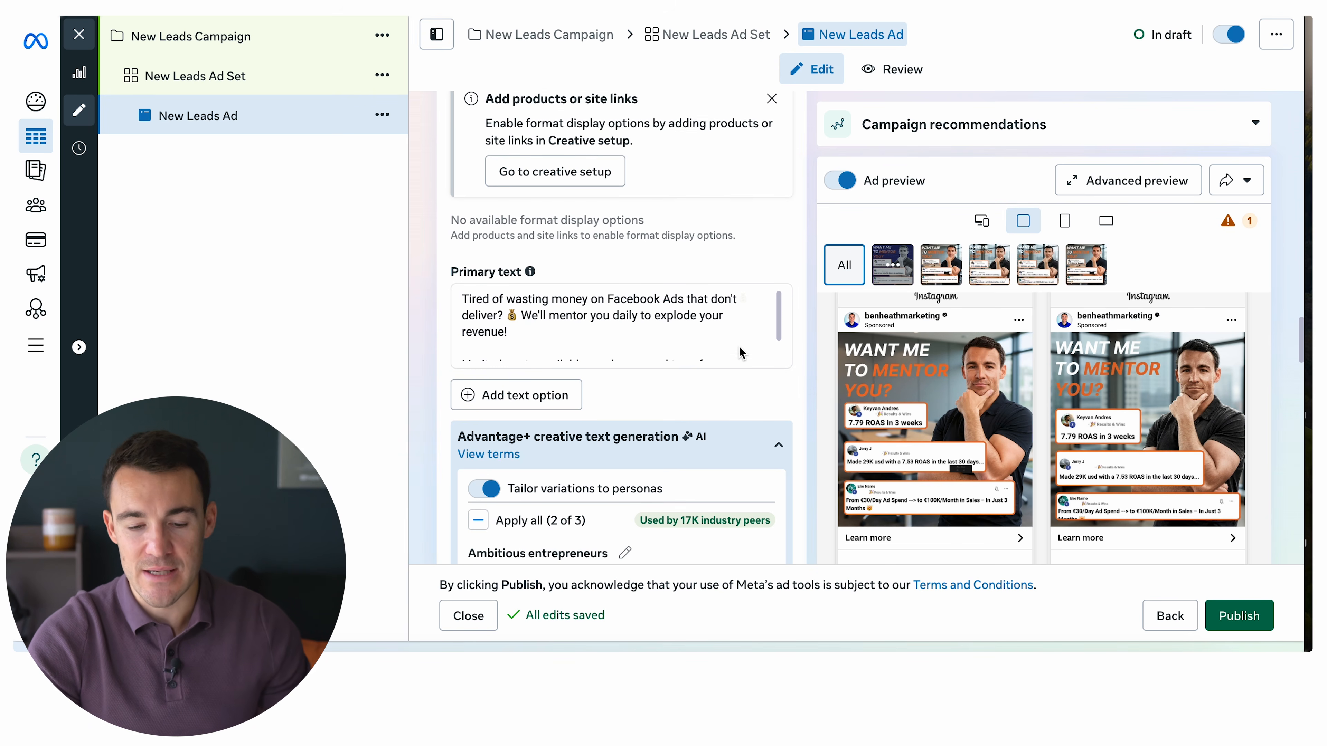
scroll(676, 313, down, 1)
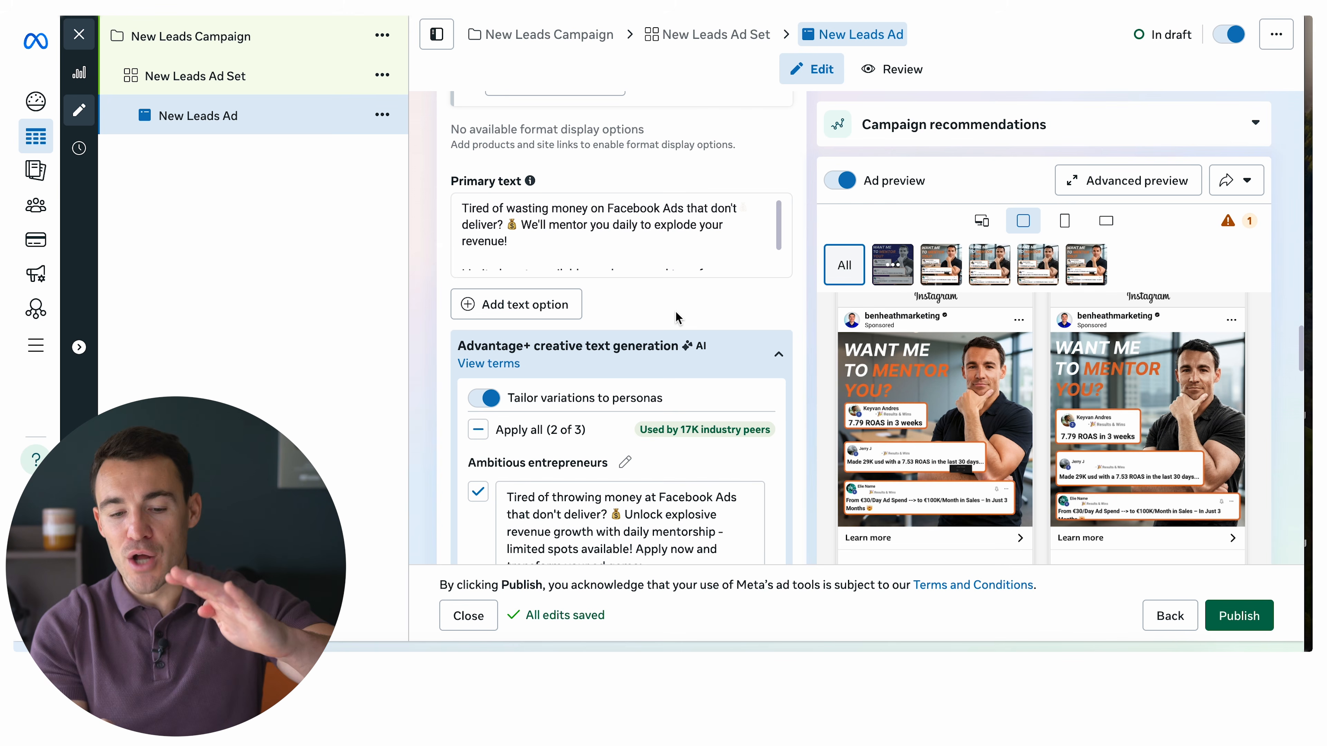
scroll(648, 292, up, 2)
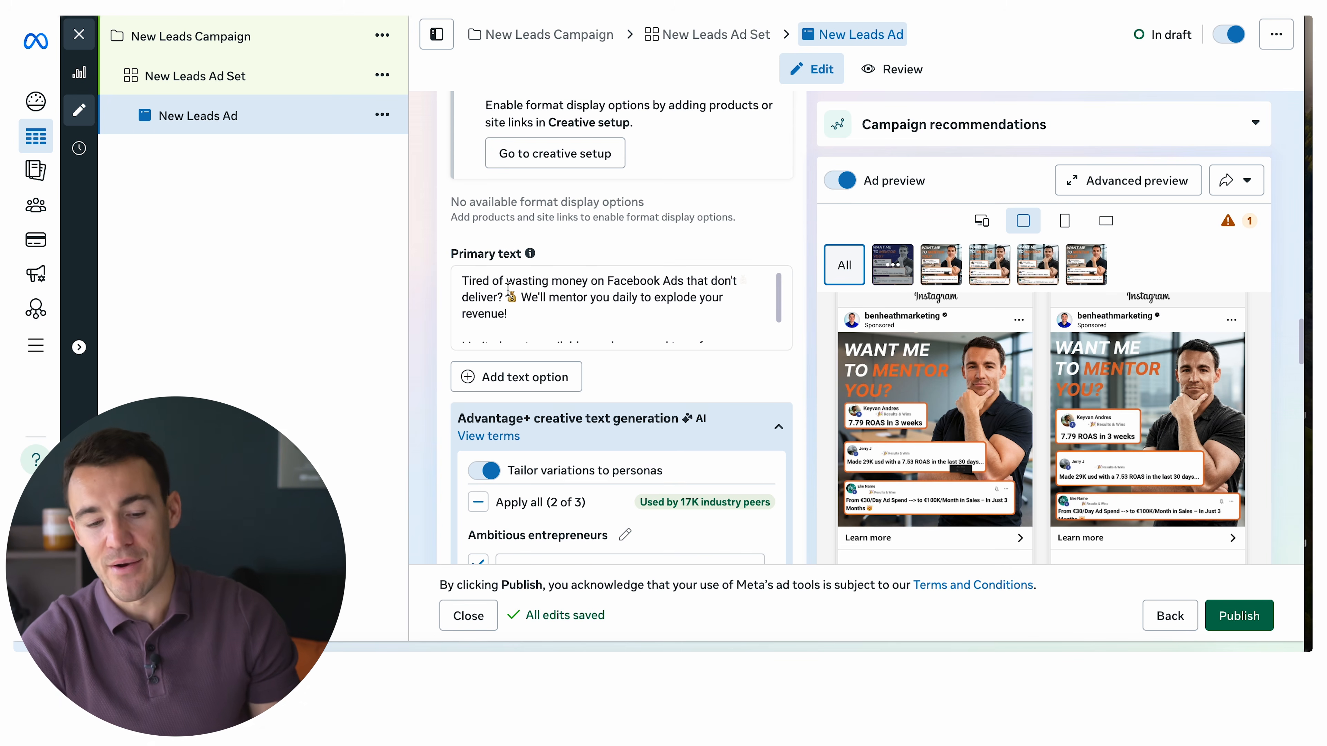
click(518, 381)
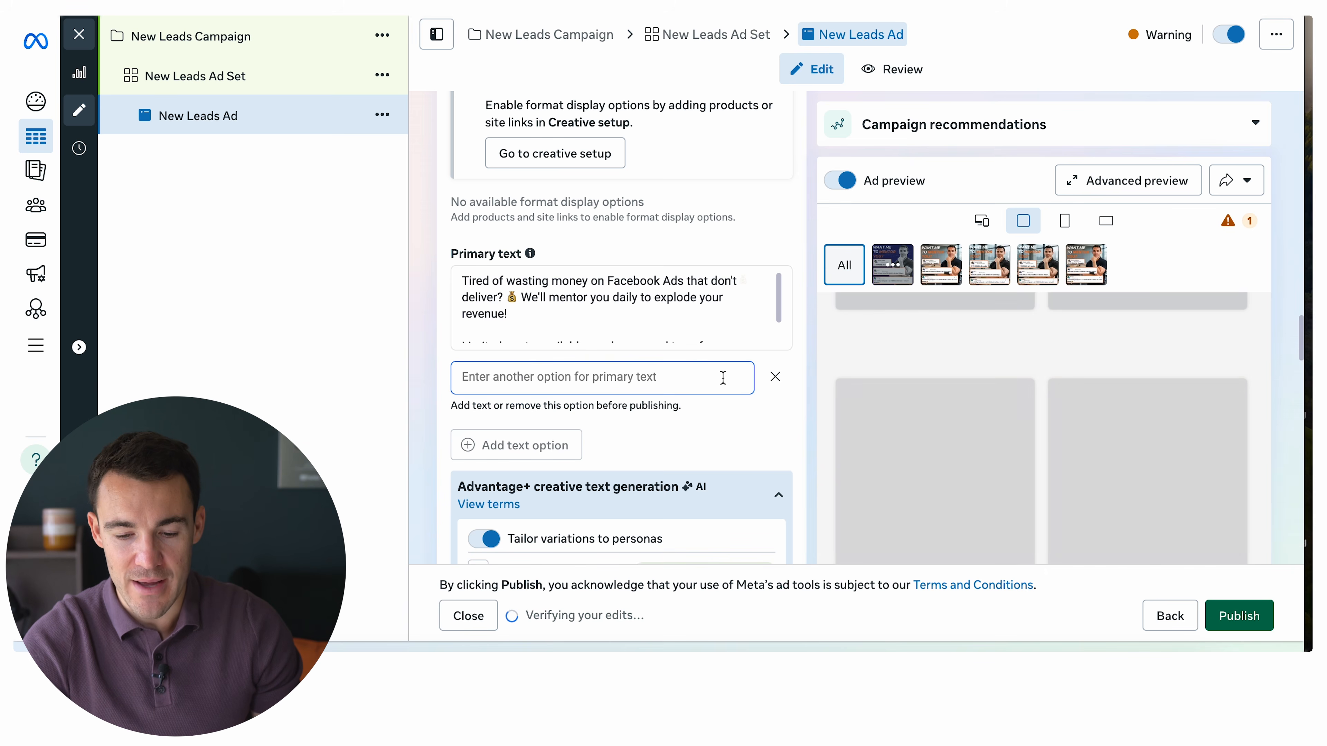
click(776, 377)
Review the ad's text variations, headline, description, call to action and Advantage+ creative enhancements
scroll(710, 439, down, 12)
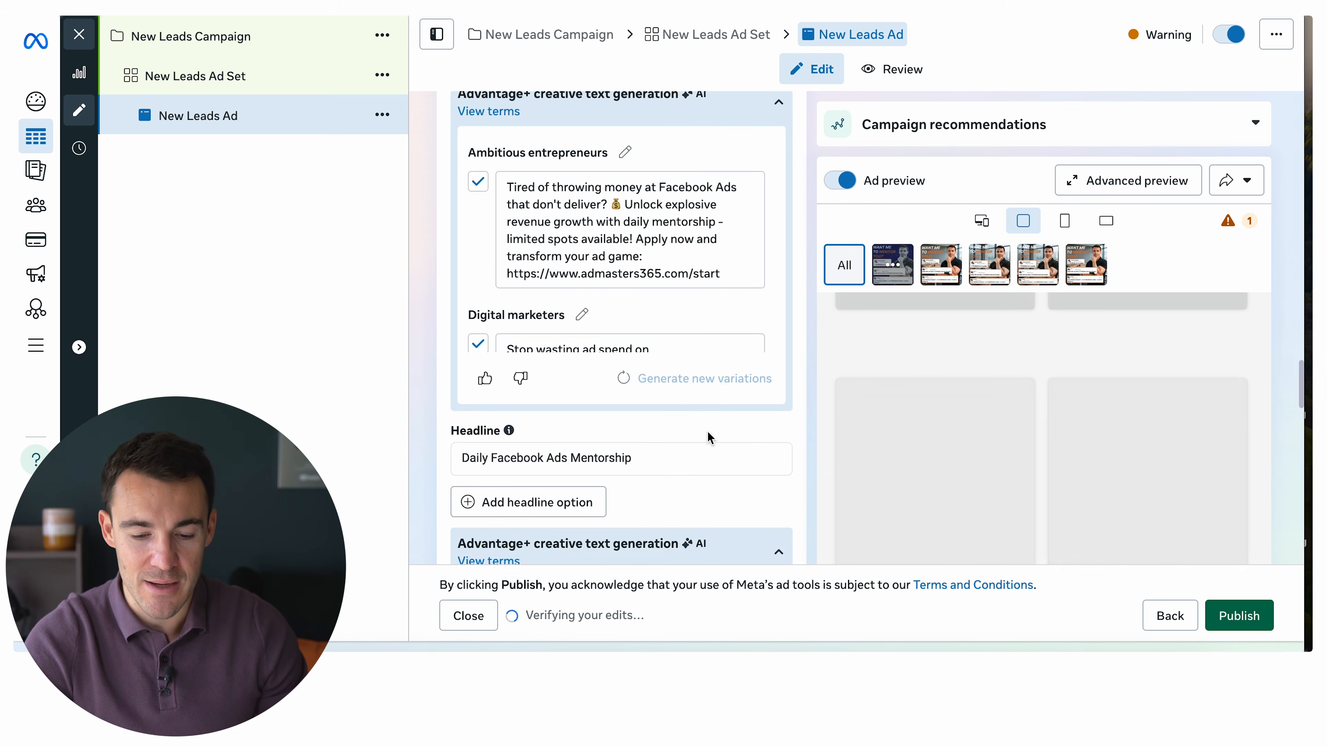
scroll(730, 266, down, 4)
scroll(731, 267, down, 4)
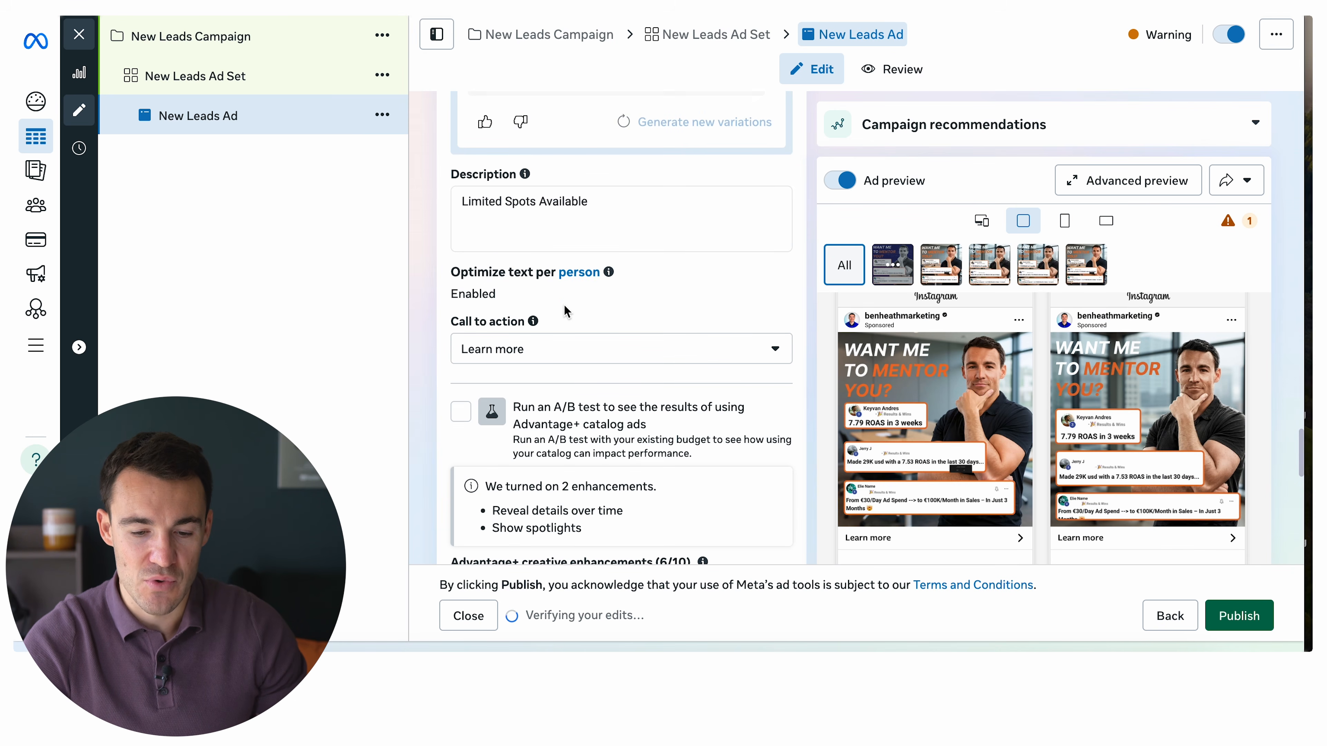
scroll(674, 297, down, 1)
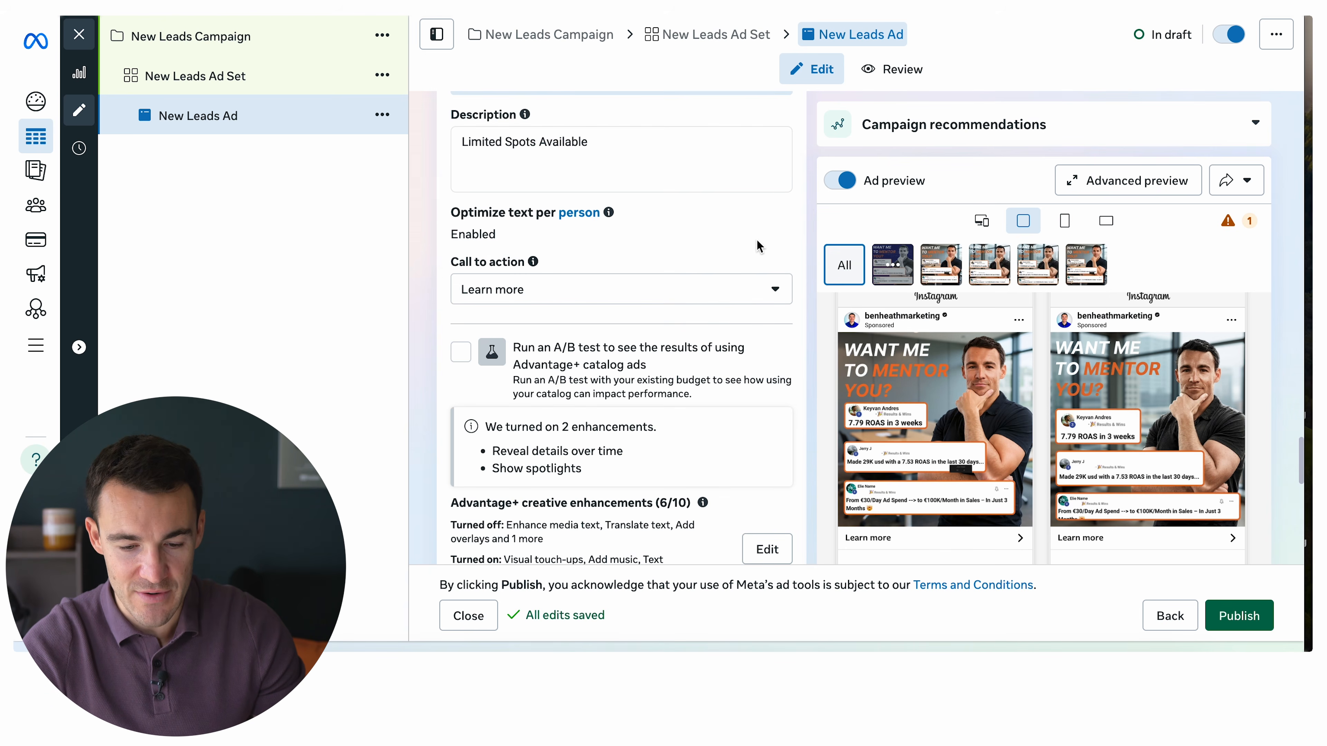
scroll(758, 240, down, 1)
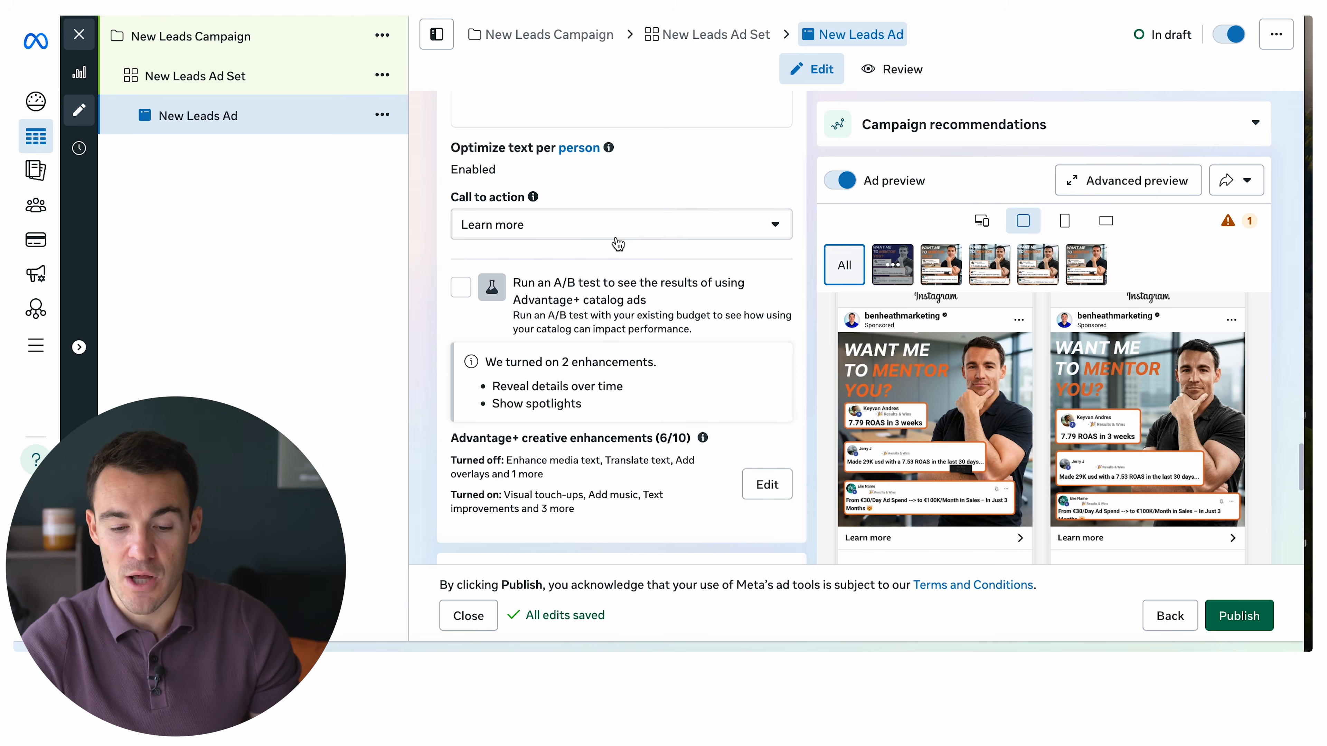
scroll(674, 282, down, 1)
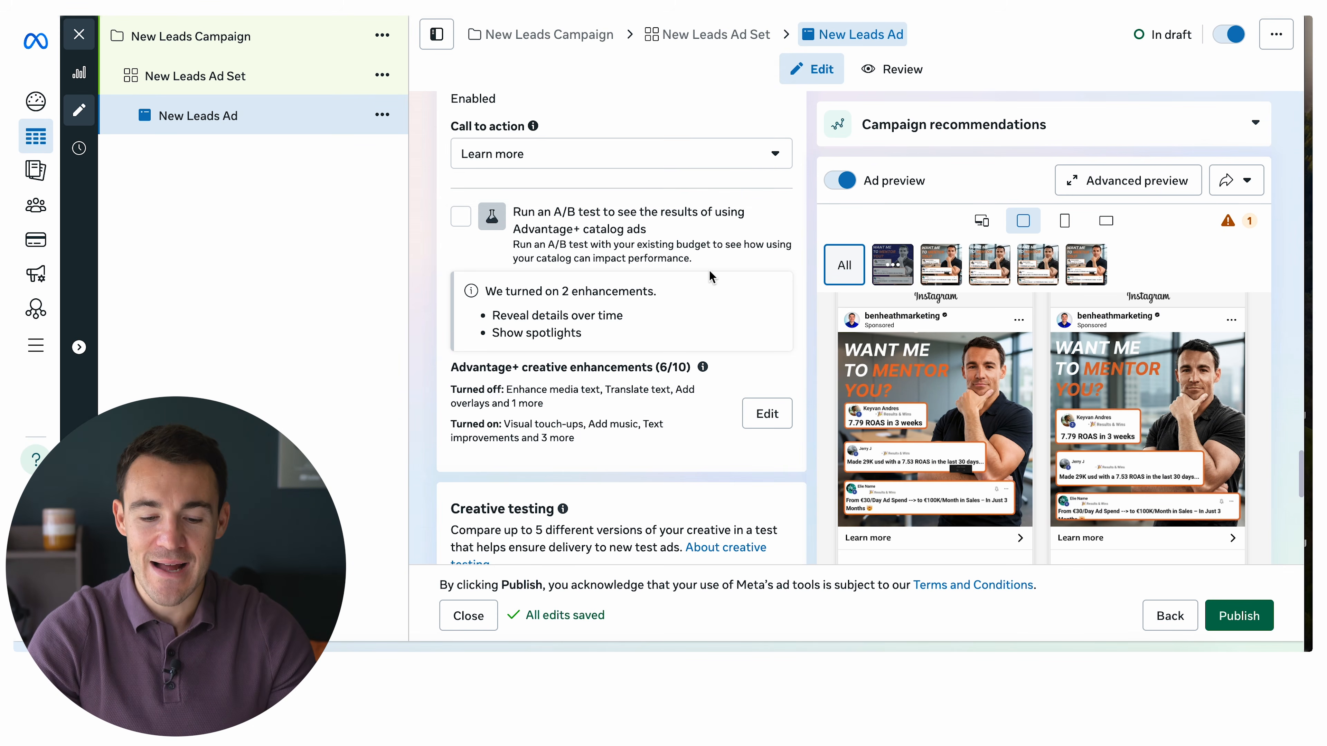
Examine the ad's Creative testing, Languages and Tracking settings, including website events and URL parameters
scroll(731, 308, down, 5)
scroll(730, 307, down, 1)
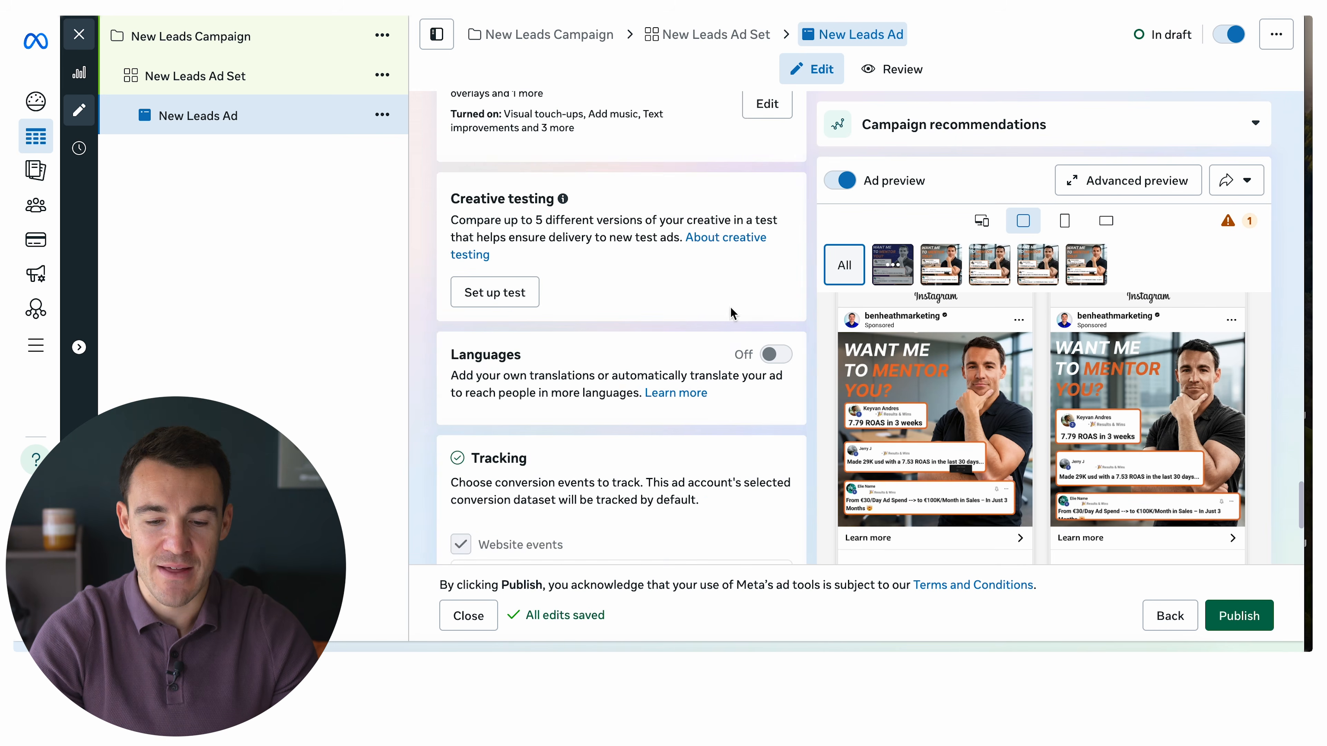
scroll(543, 163, up, 2)
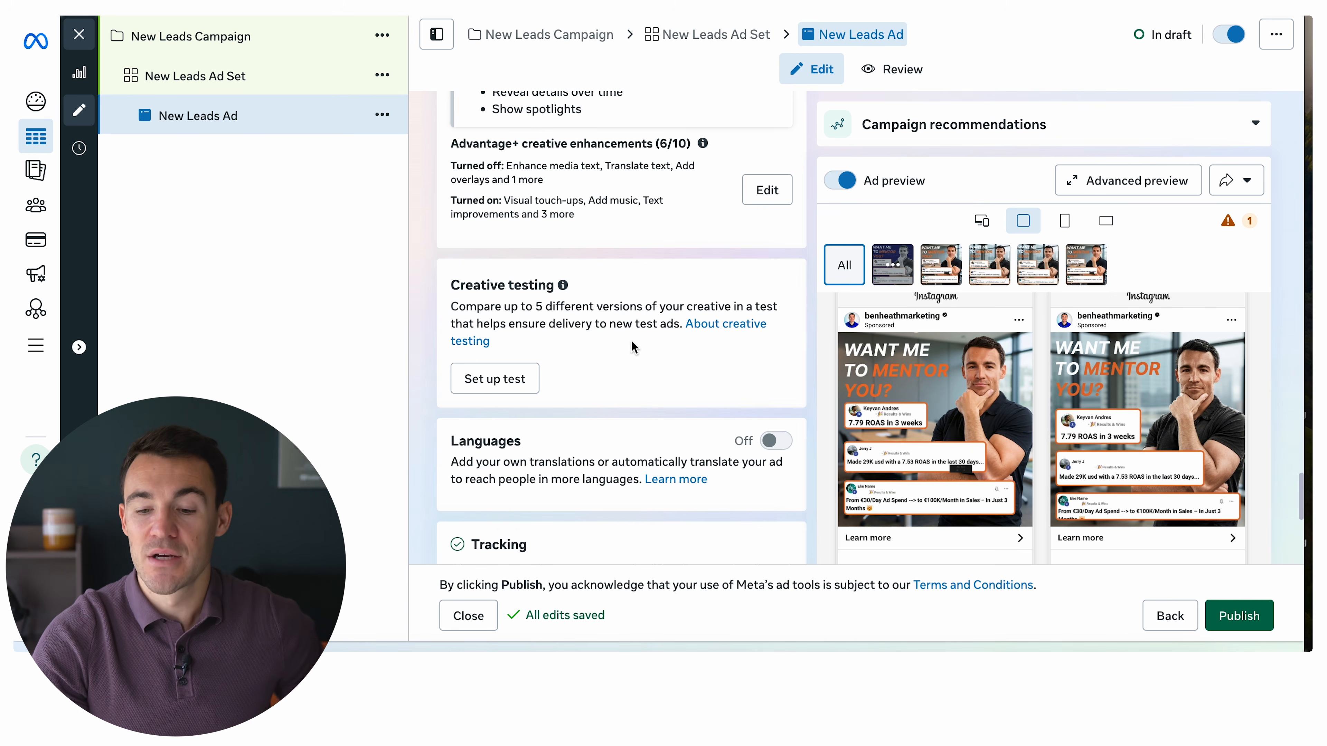
scroll(633, 349, down, 1)
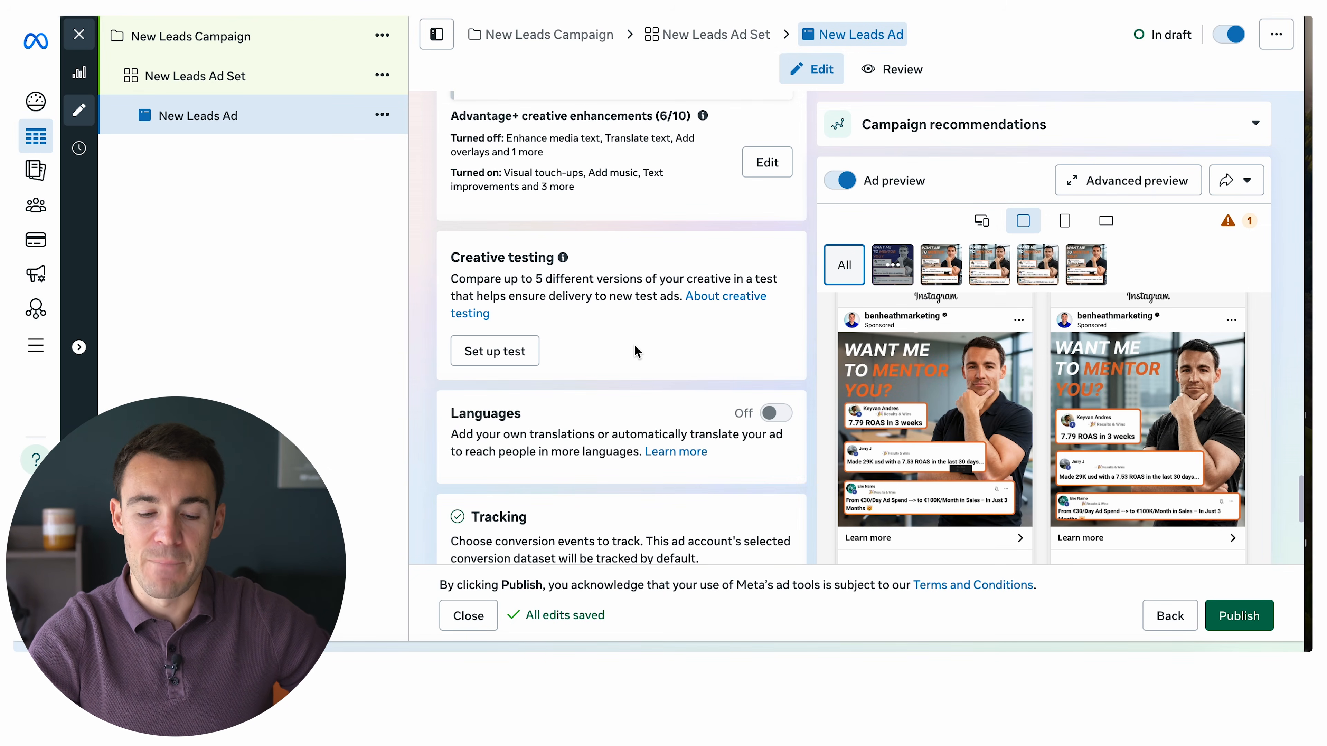
scroll(674, 366, down, 2)
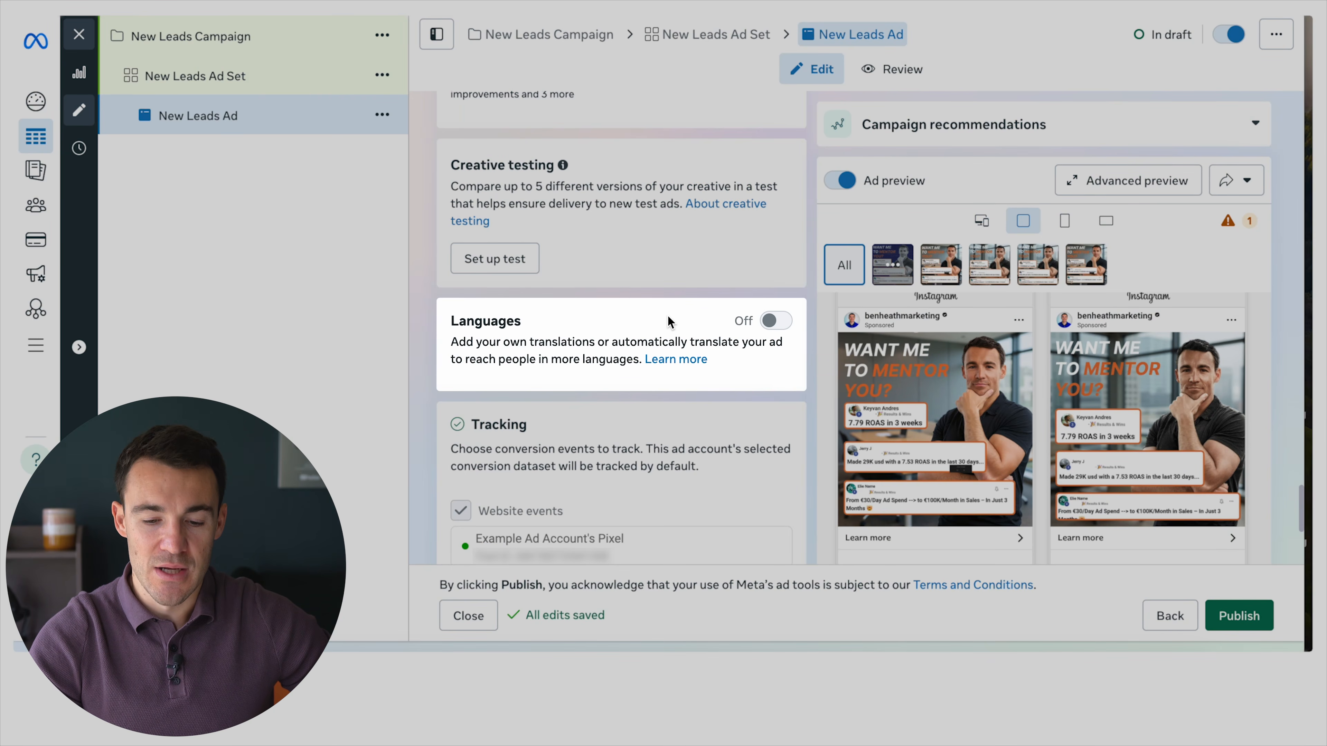
scroll(590, 351, down, 5)
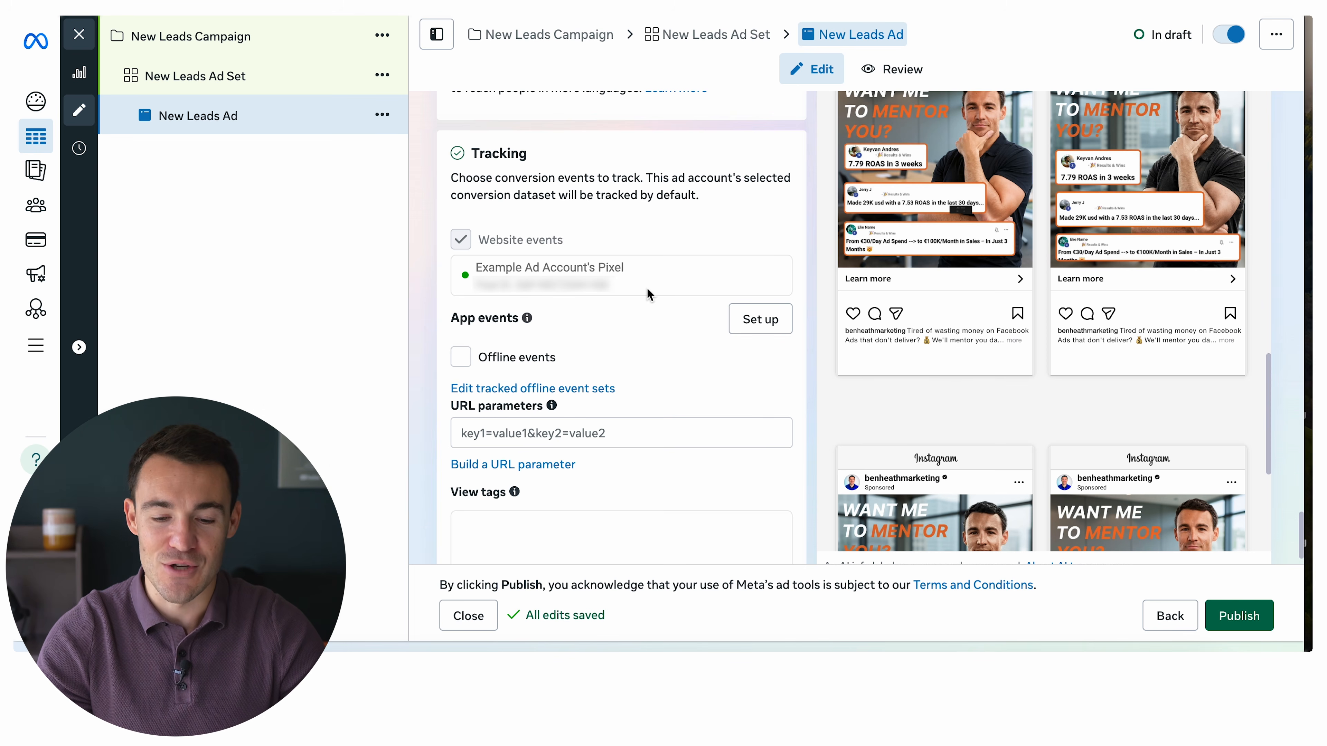
scroll(664, 324, down, 1)
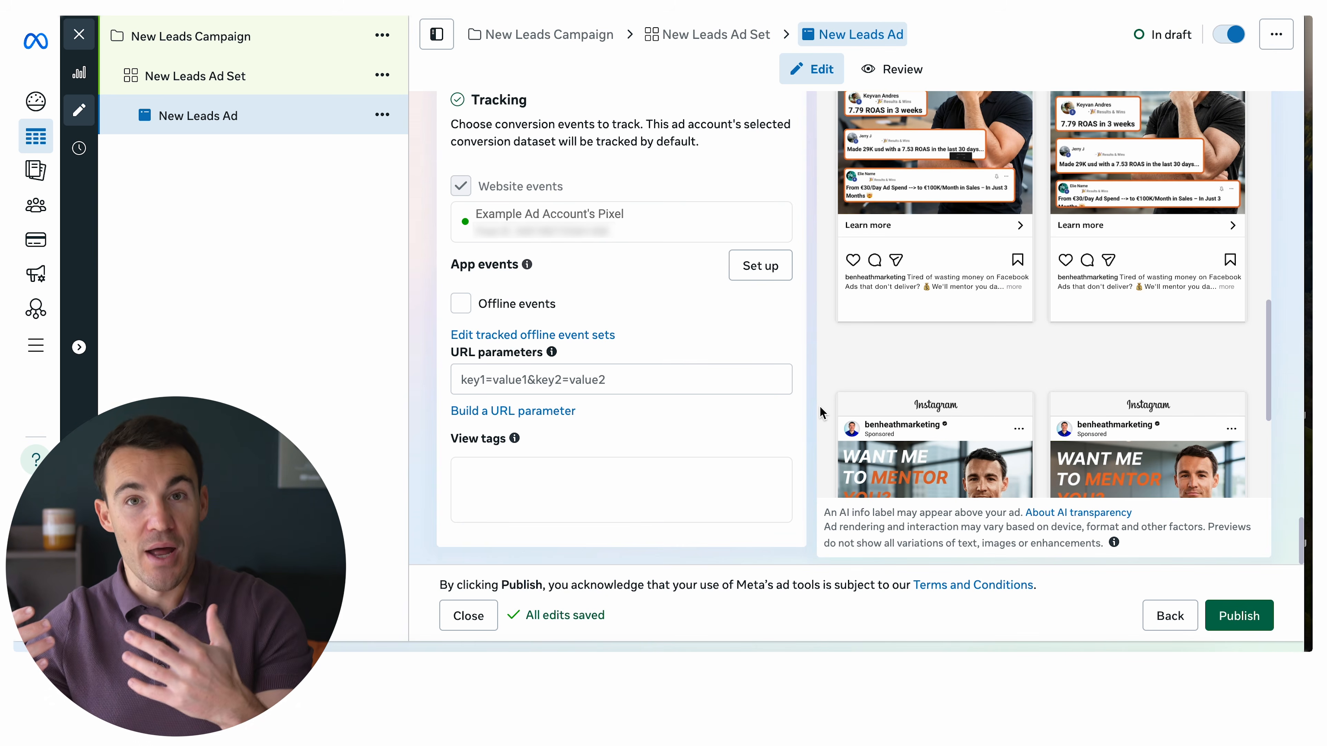
Close the ad editor and look across the performance columns for New Leads Ad in the Ads table
click(80, 34)
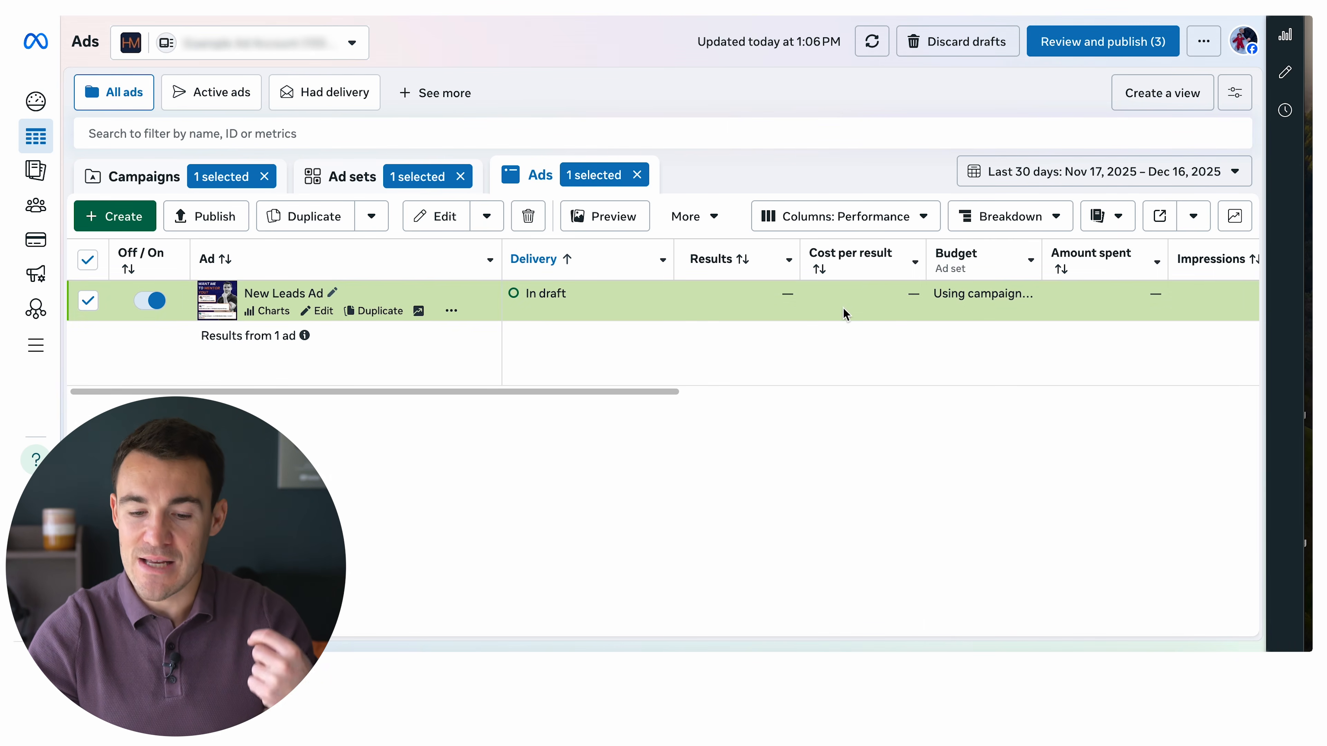
scroll(842, 313, right, 5)
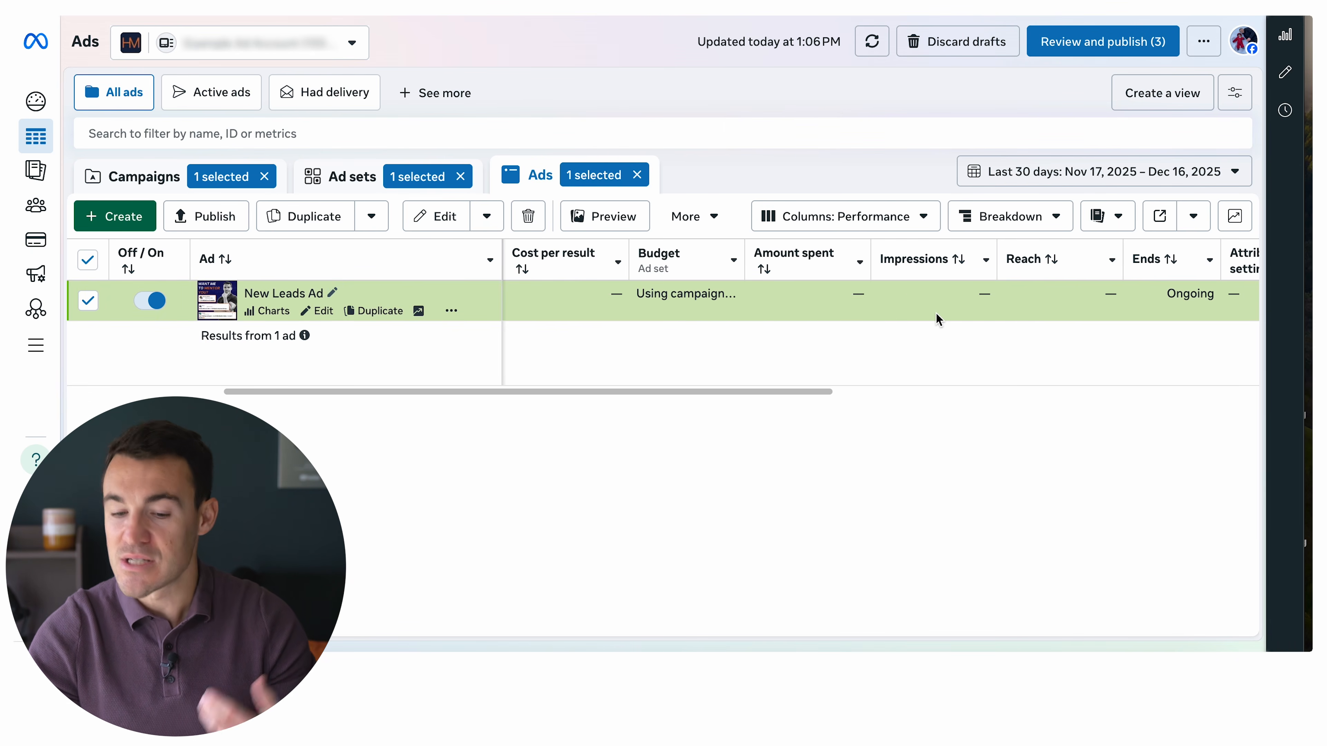
scroll(936, 313, right, 5)
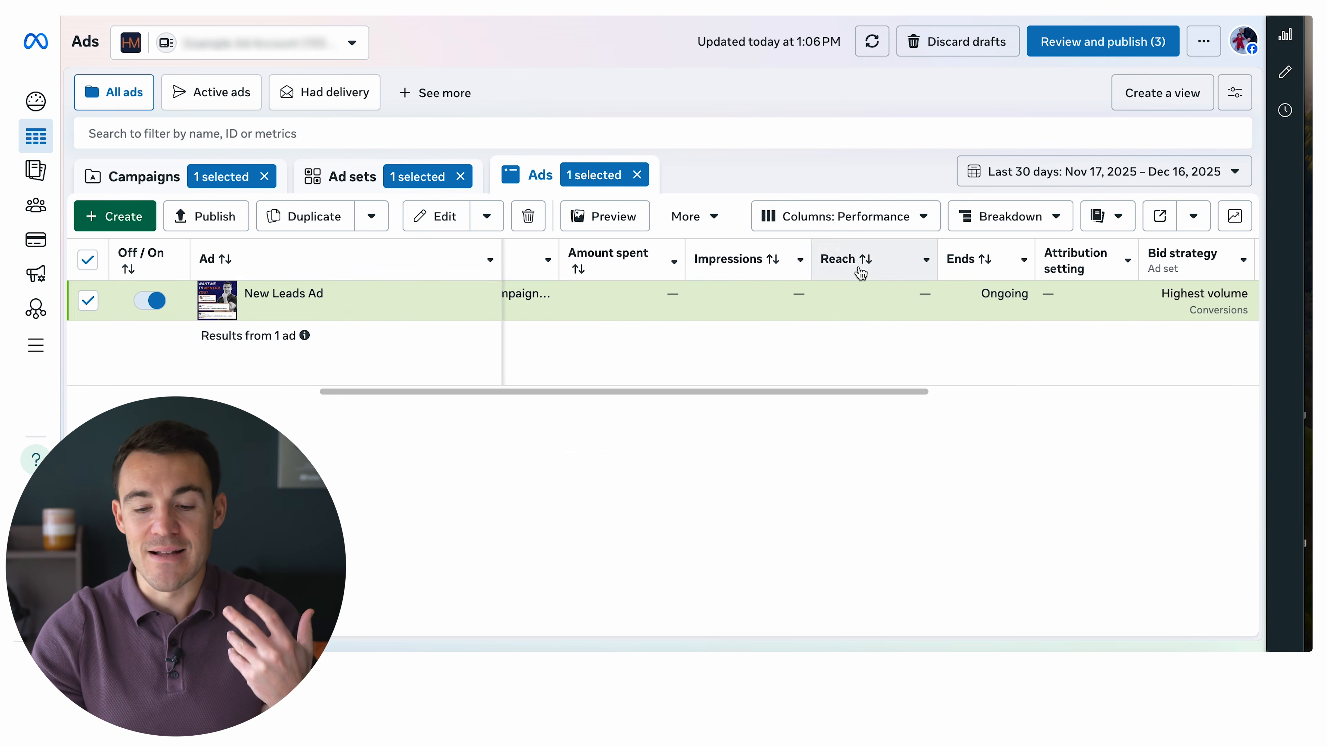